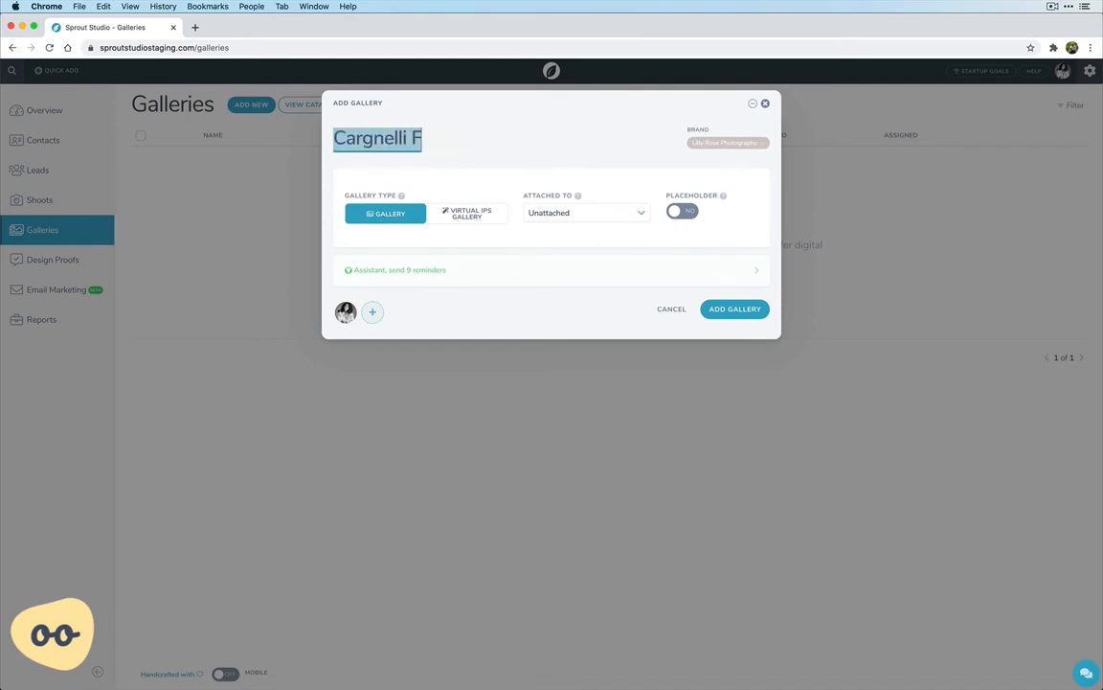
Name the new standard gallery after the client family and add it, leaving it unattached
text(amily)
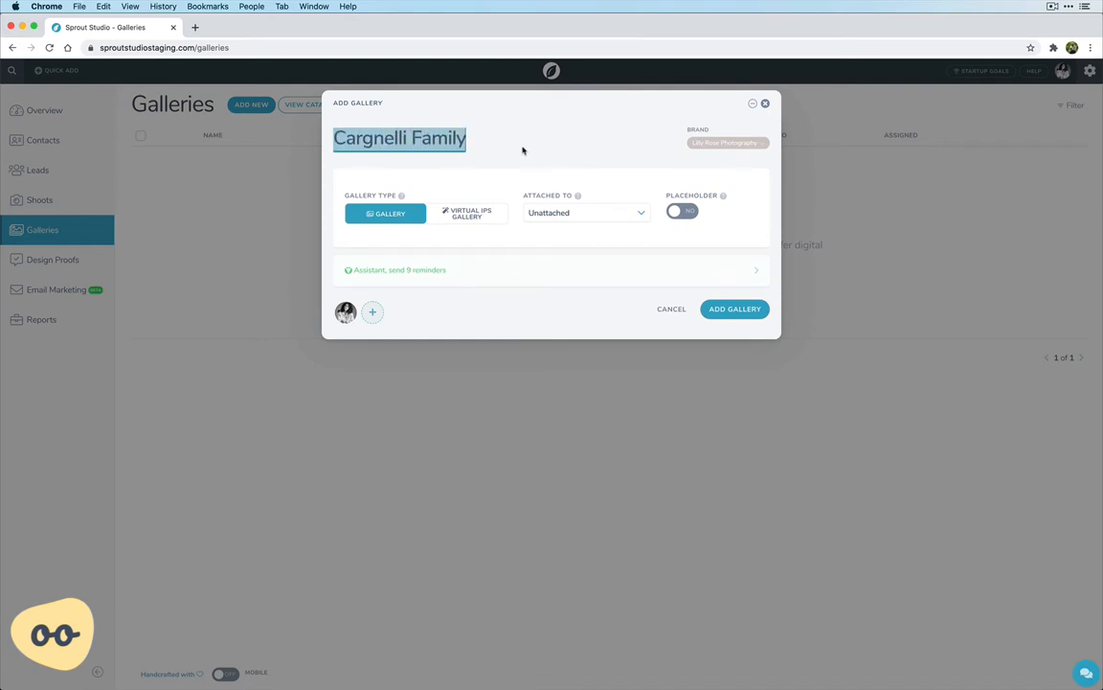
click(523, 150)
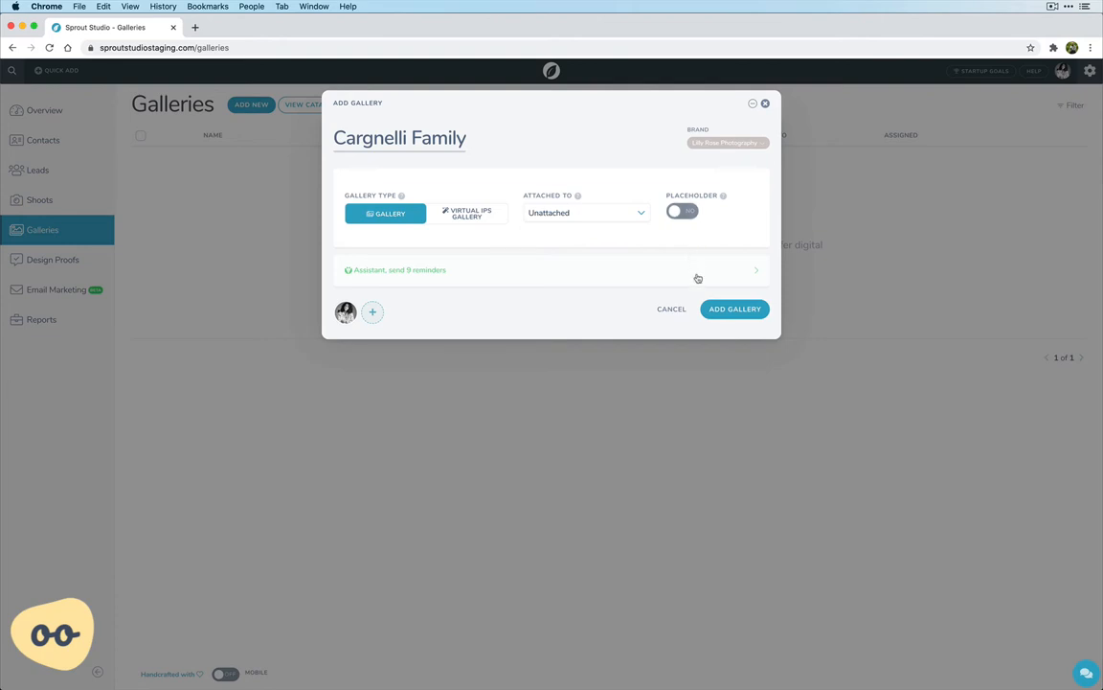
click(731, 311)
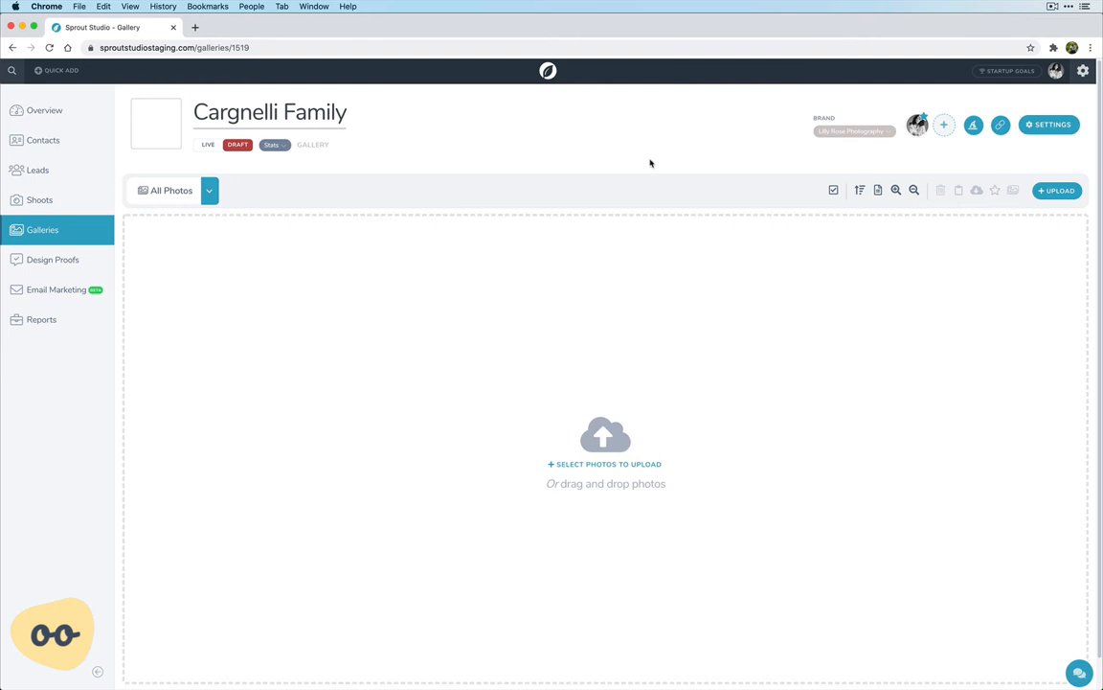
Upload all the photos from the Gallery folder on the Desktop to the new gallery
click(596, 465)
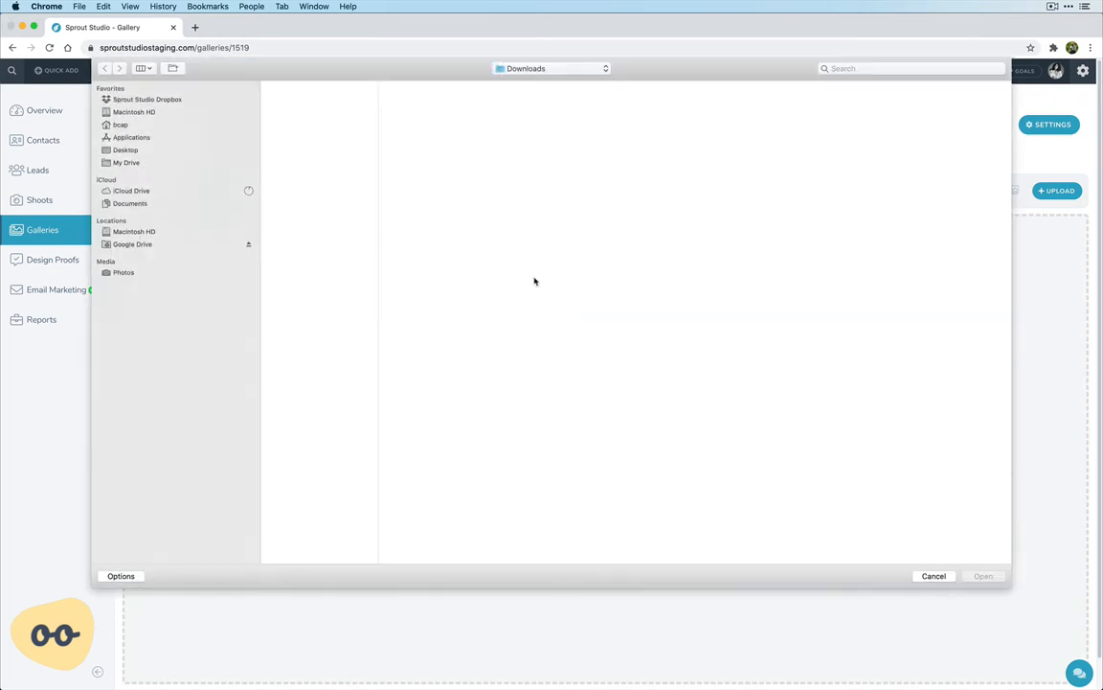
click(159, 150)
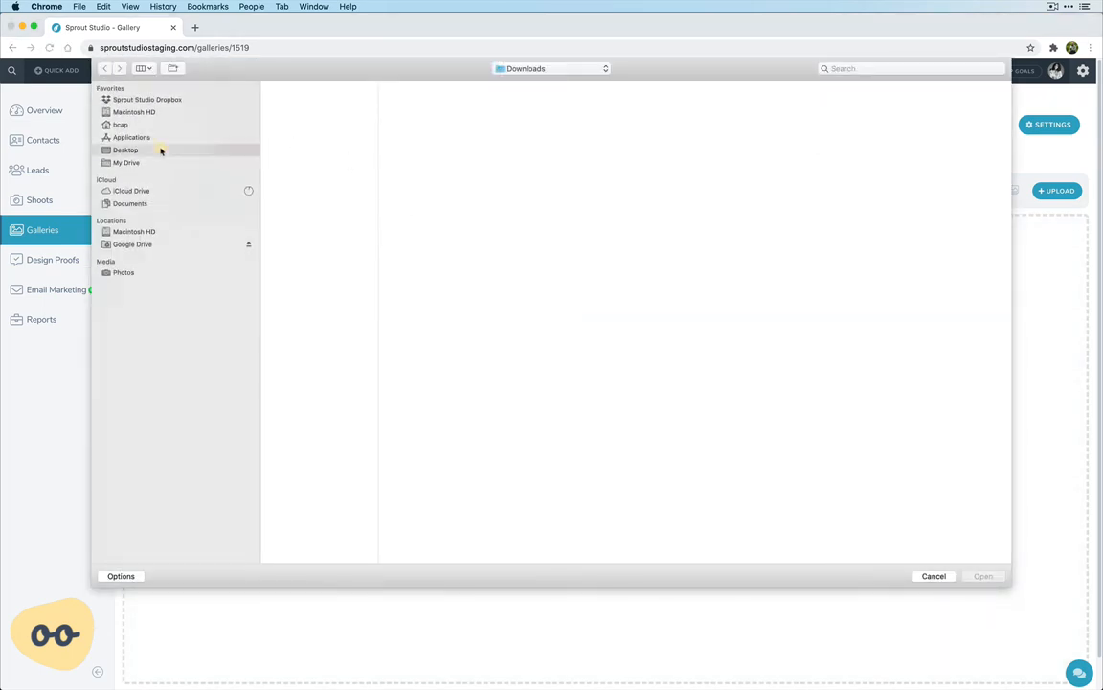
click(293, 96)
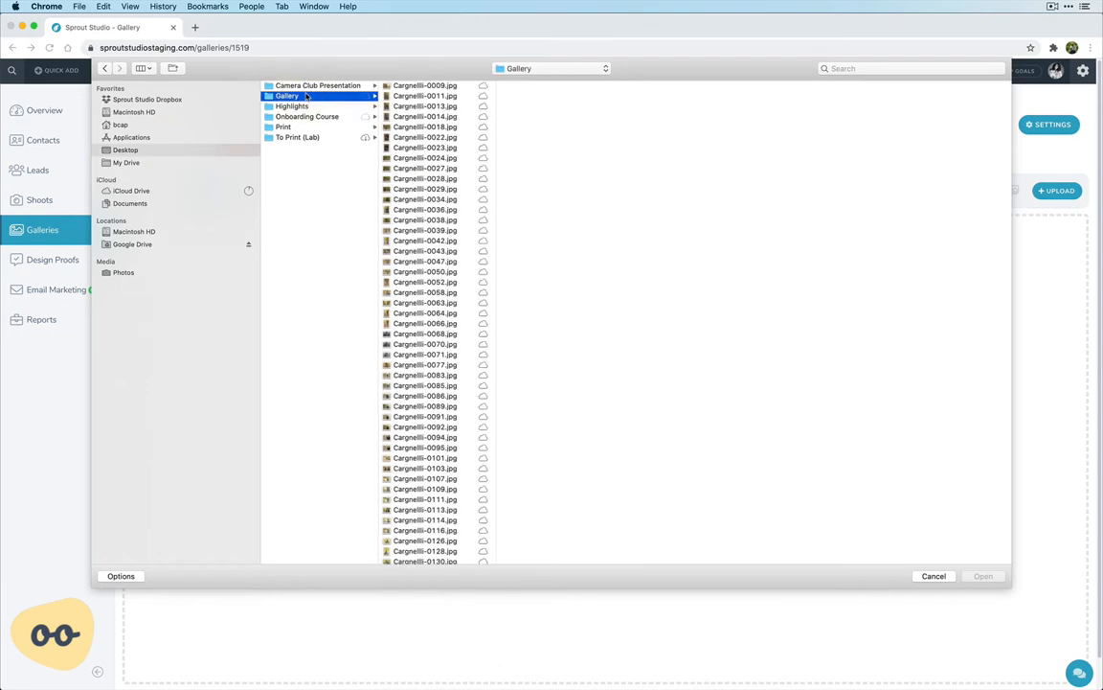
key(Right)
key(super+a)
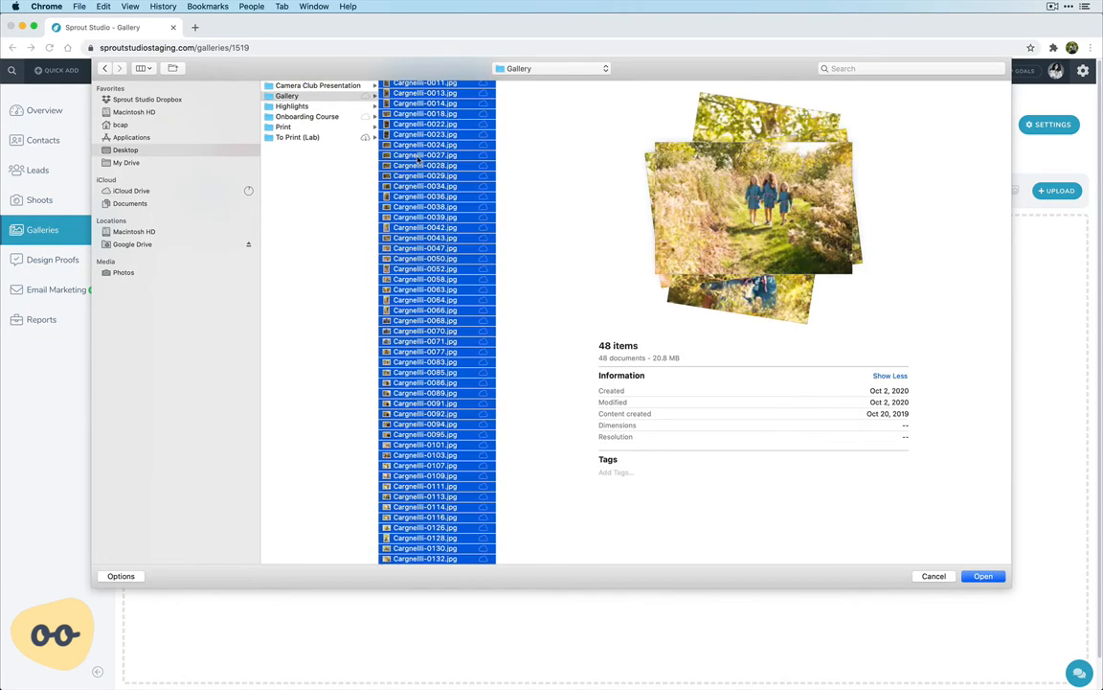
key(Return)
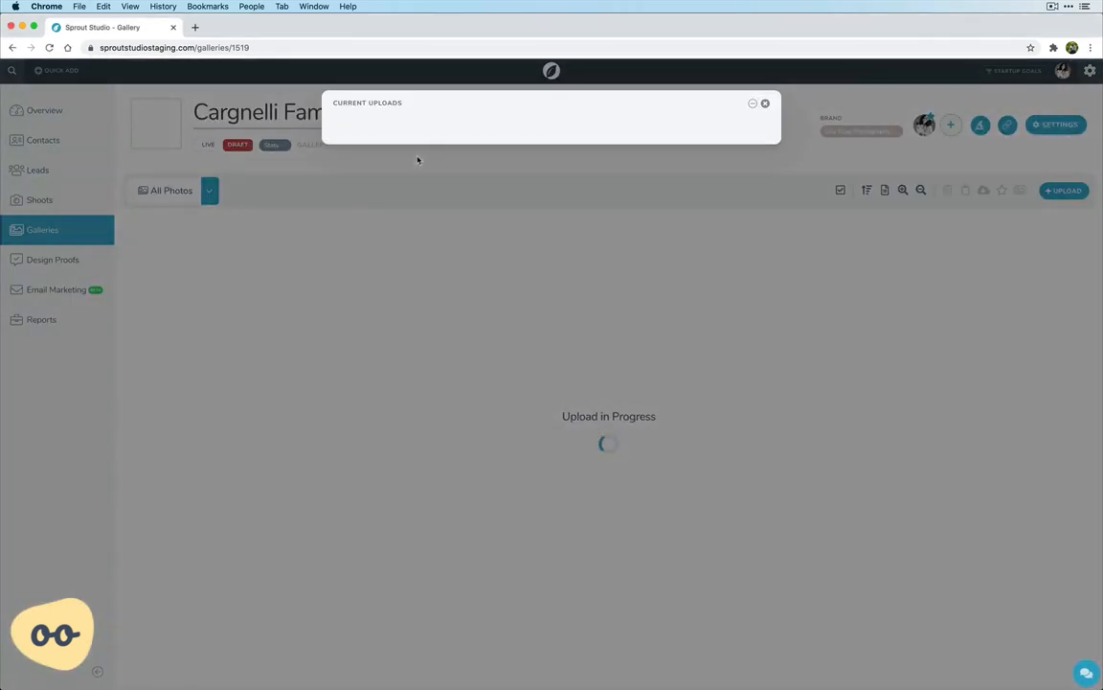
Minimize the current uploads window, reopen it and check the upload progress of the individual files
click(753, 106)
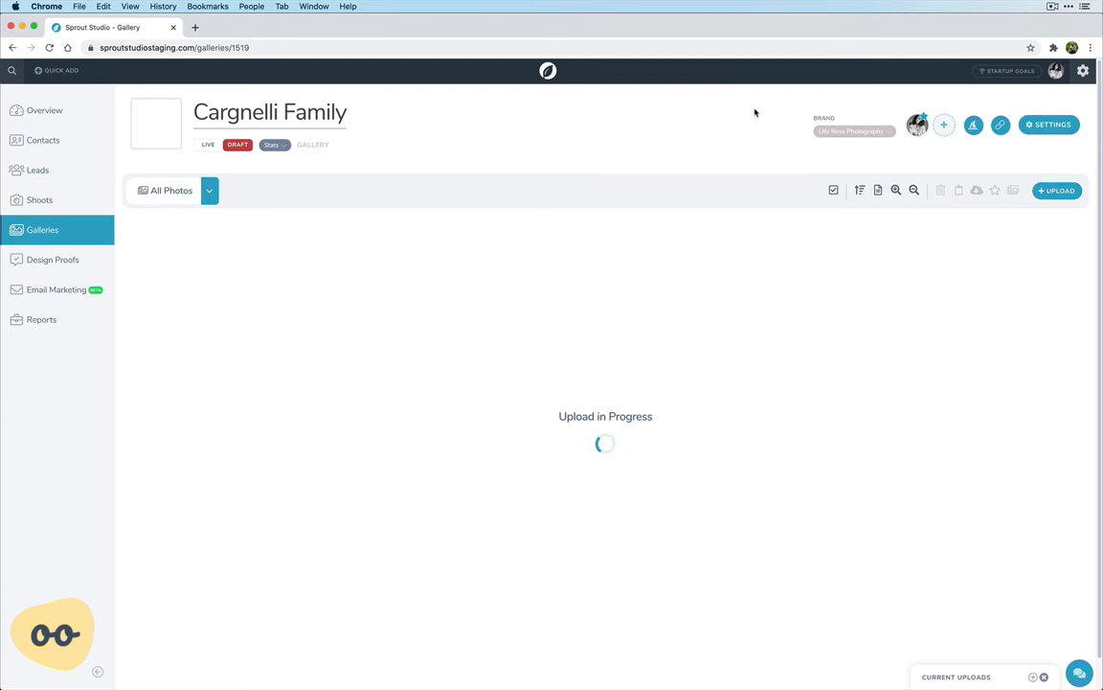
click(949, 675)
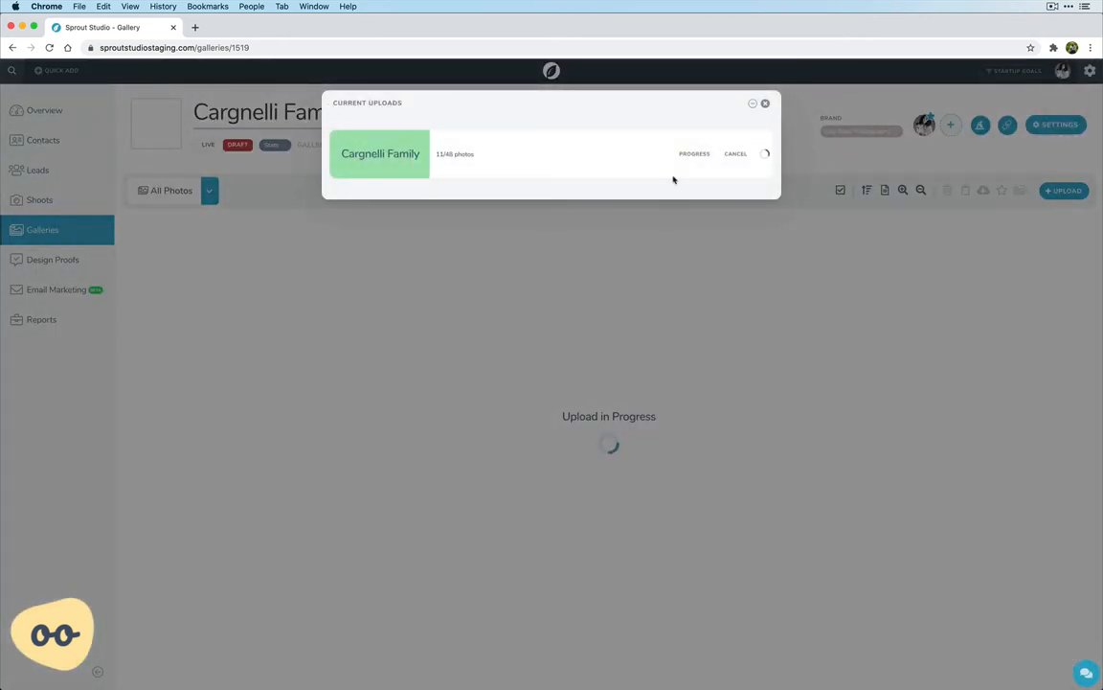
click(692, 155)
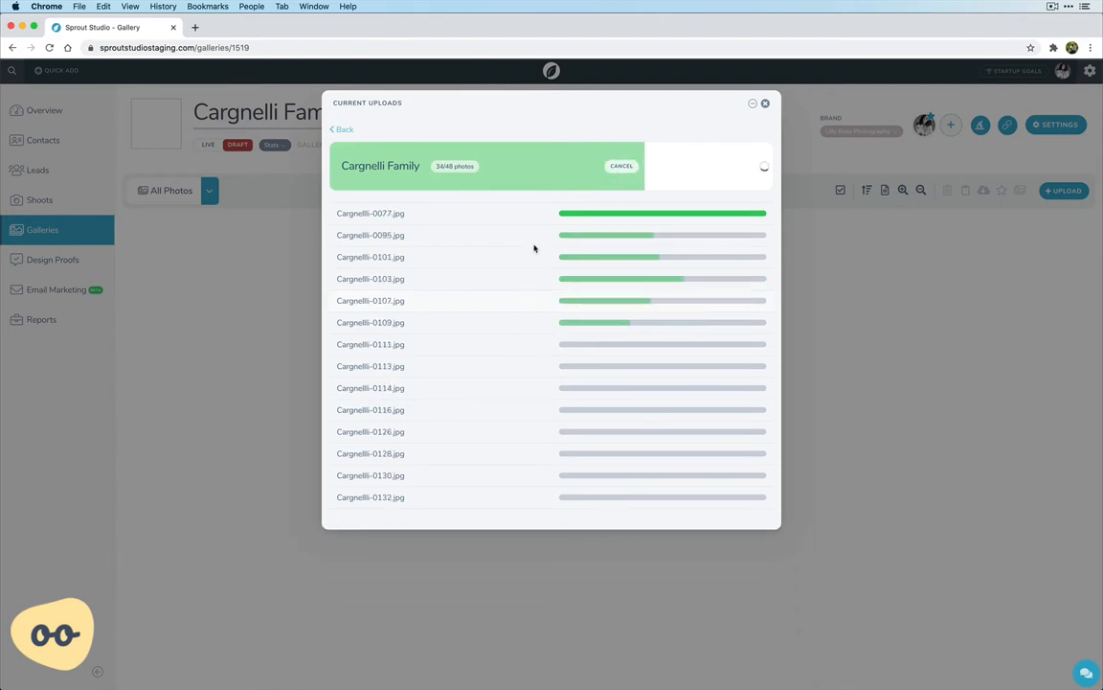
click(339, 129)
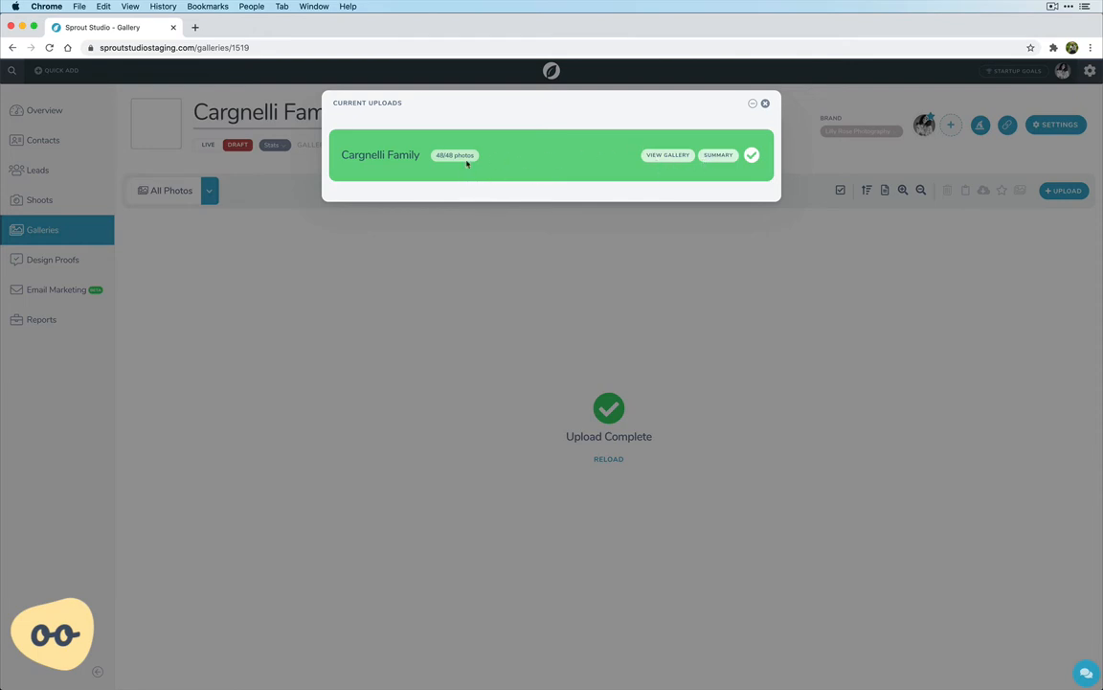
Review the finished upload's summary and reload the gallery to show its photos
click(713, 157)
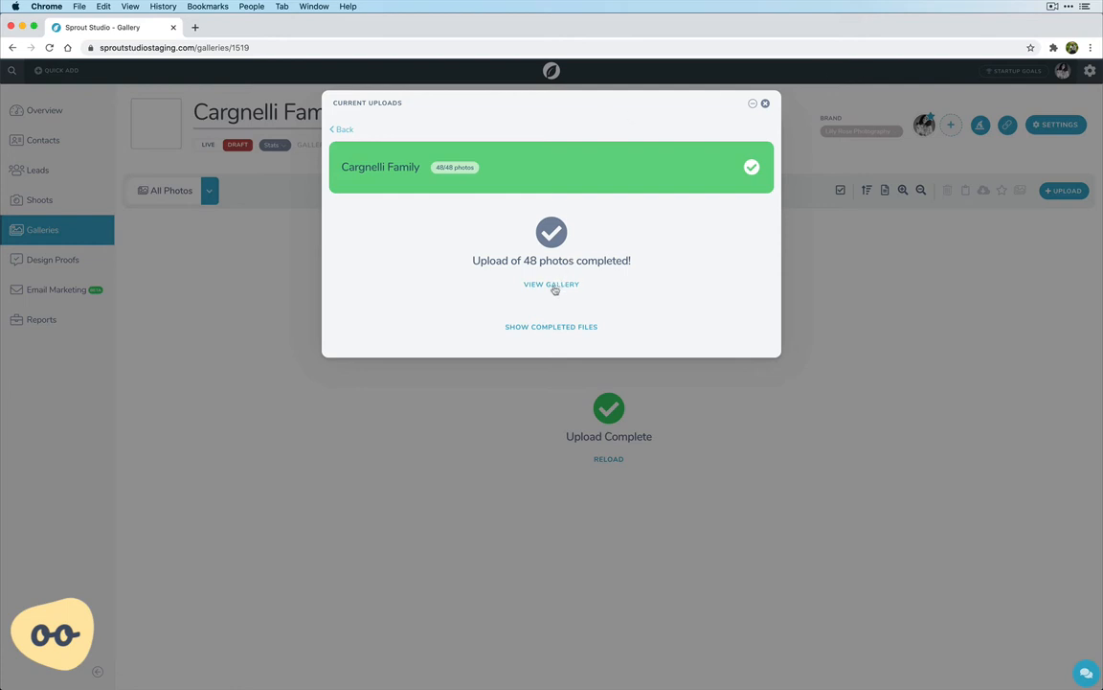
click(554, 286)
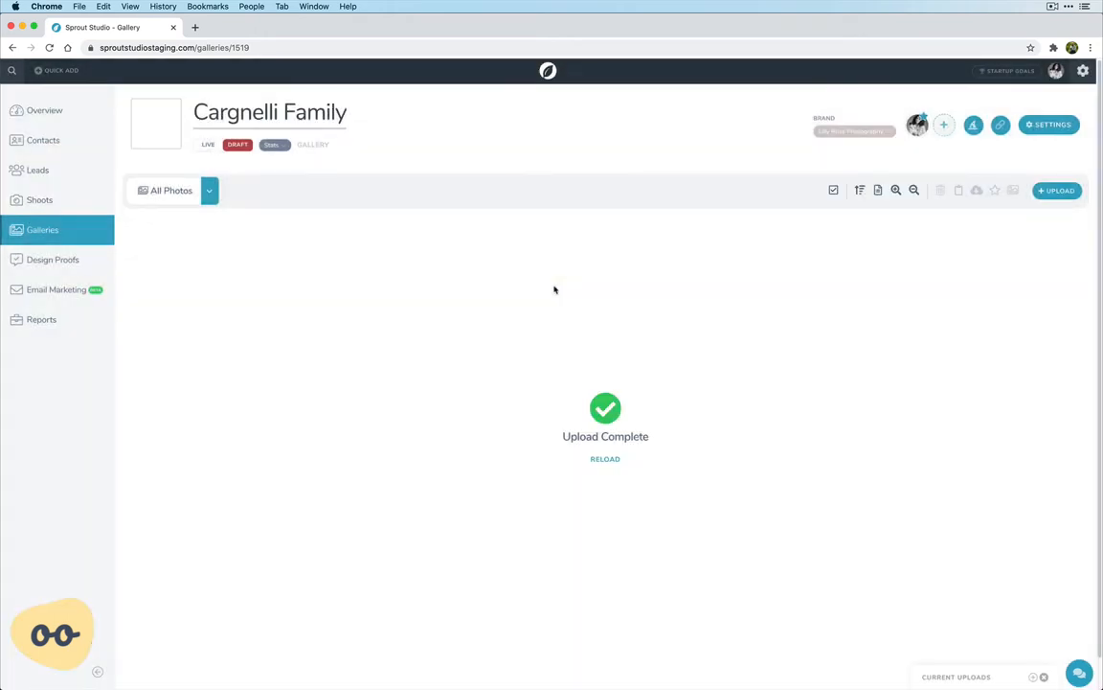
click(605, 459)
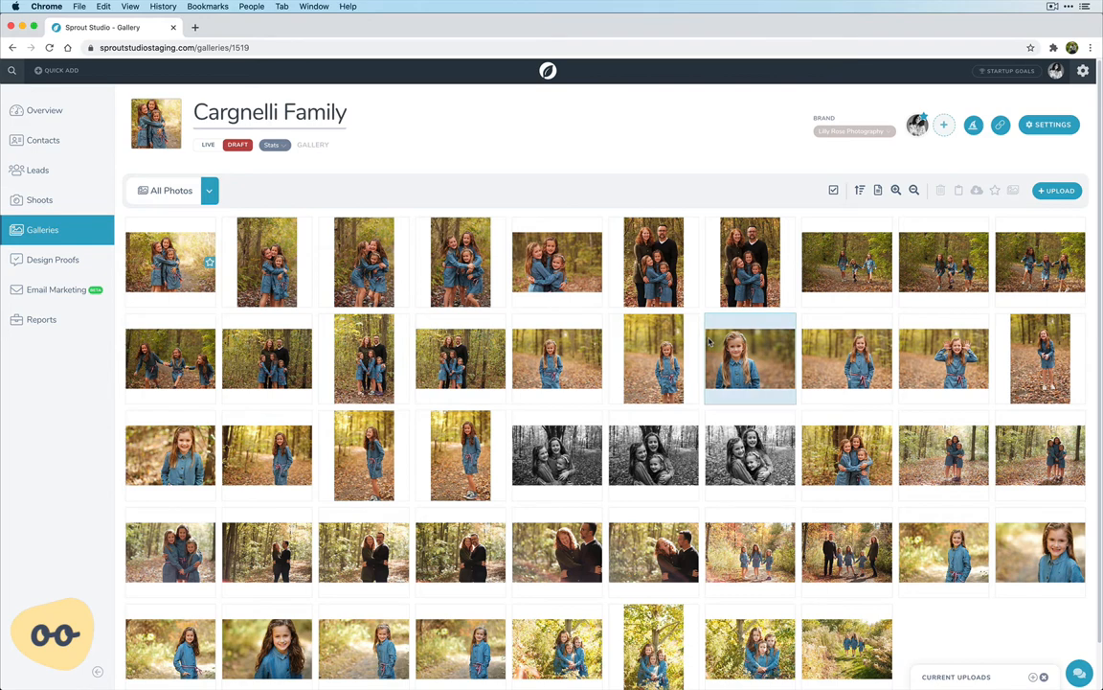
Set the fifth photo in the last row, three girls among sunlit leaves, as the featured image and save its crop
scroll(710, 341, down, 1)
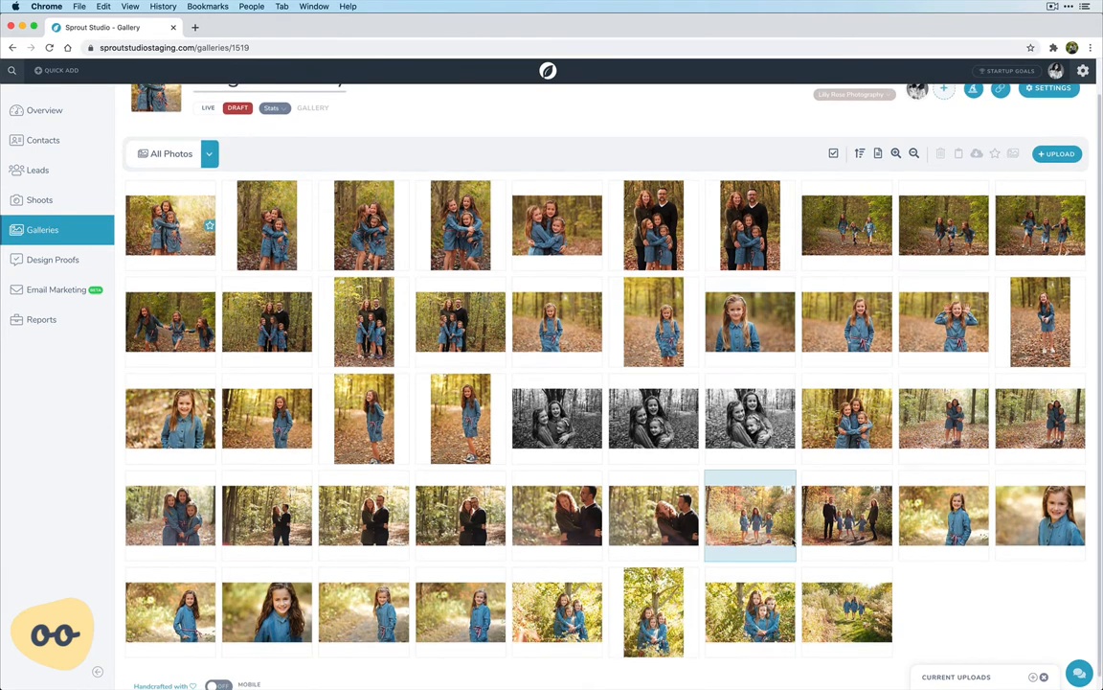
click(537, 565)
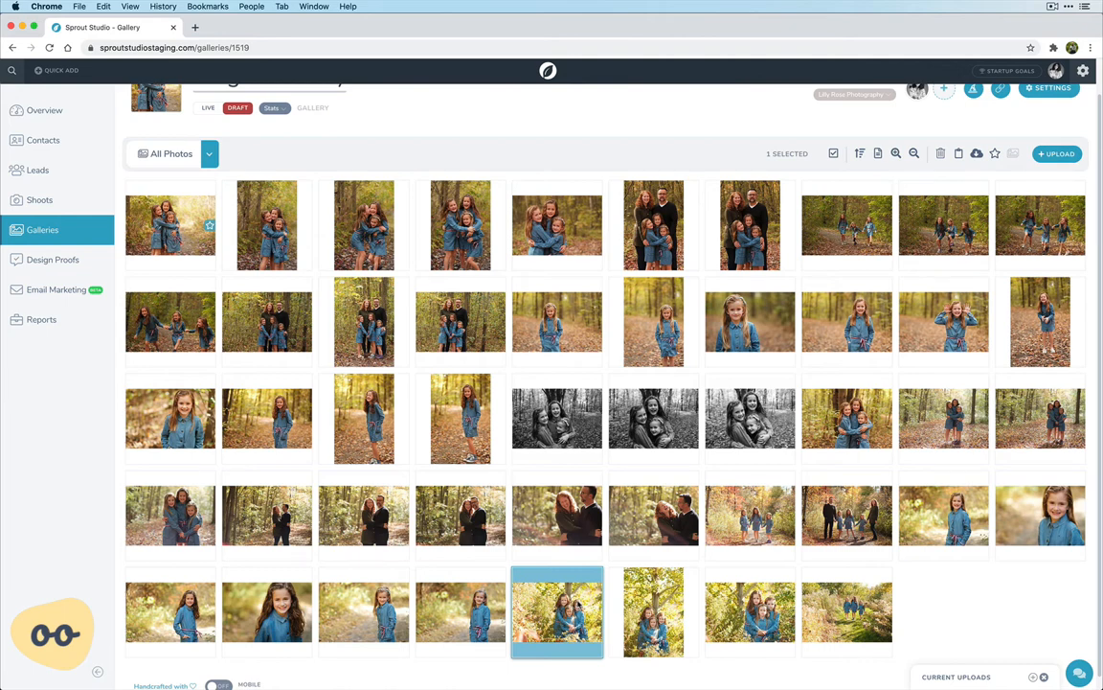
right_click(578, 604)
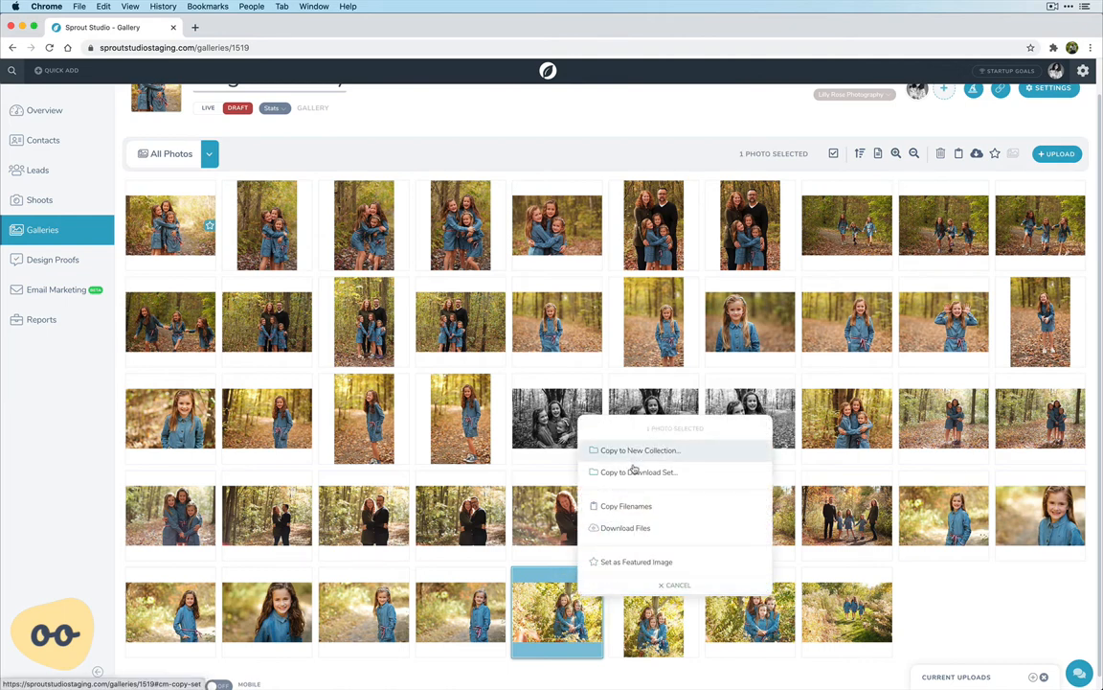
click(612, 567)
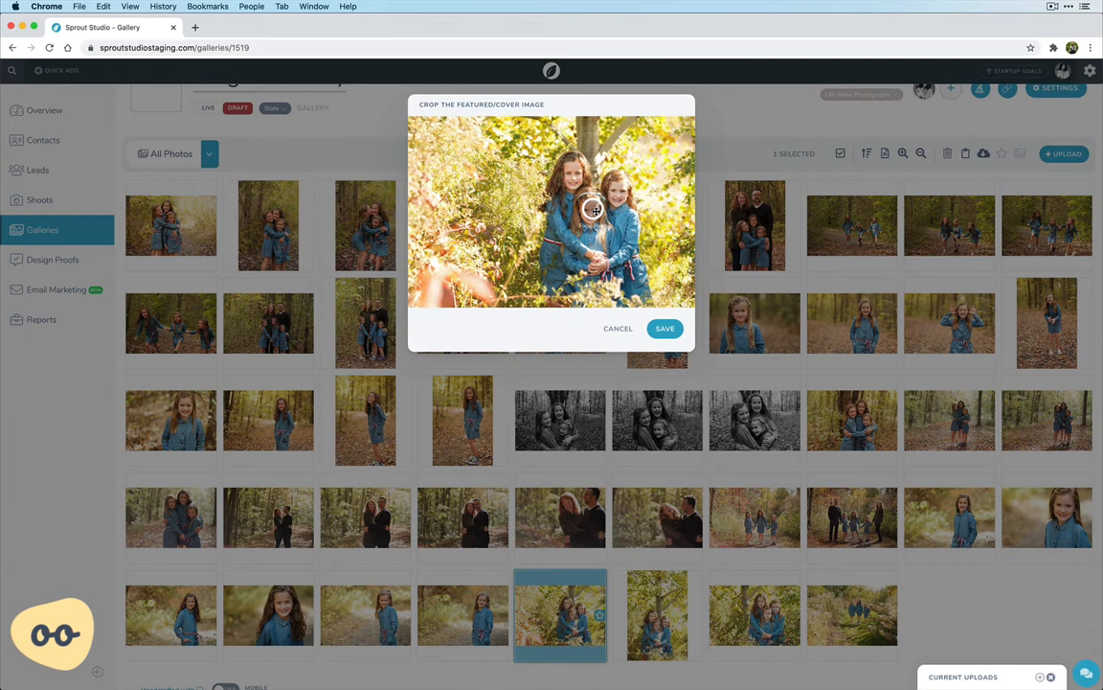
click(665, 330)
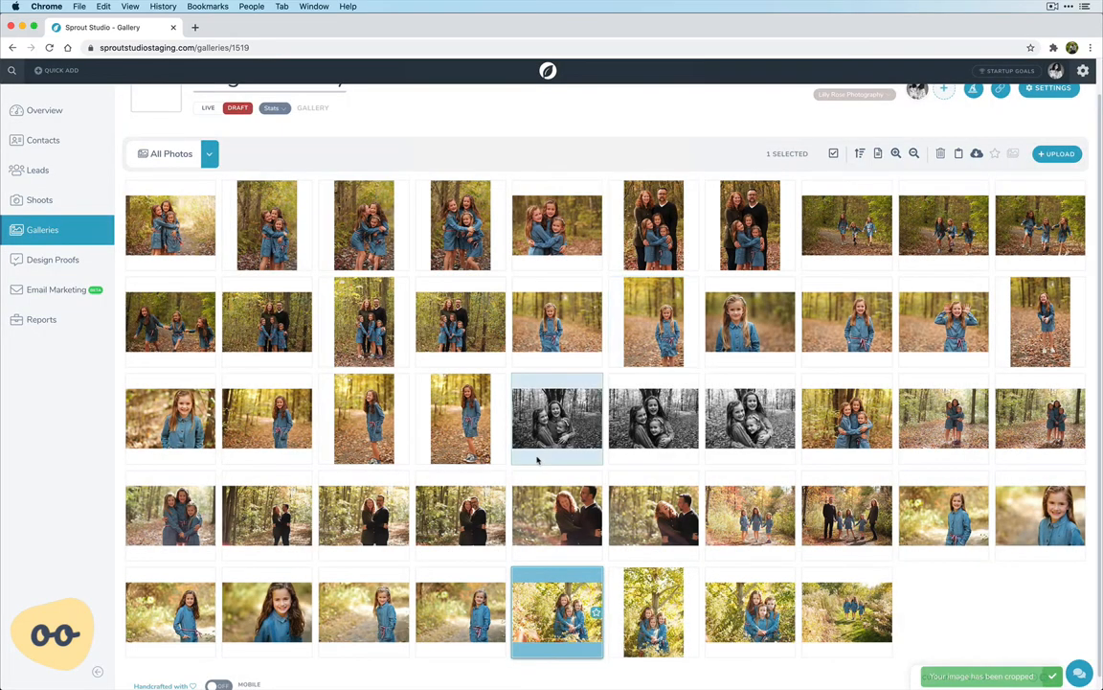
Reopen the crop of the gallery's cover thumbnail and save it again with the same focal point
scroll(538, 460, up, 2)
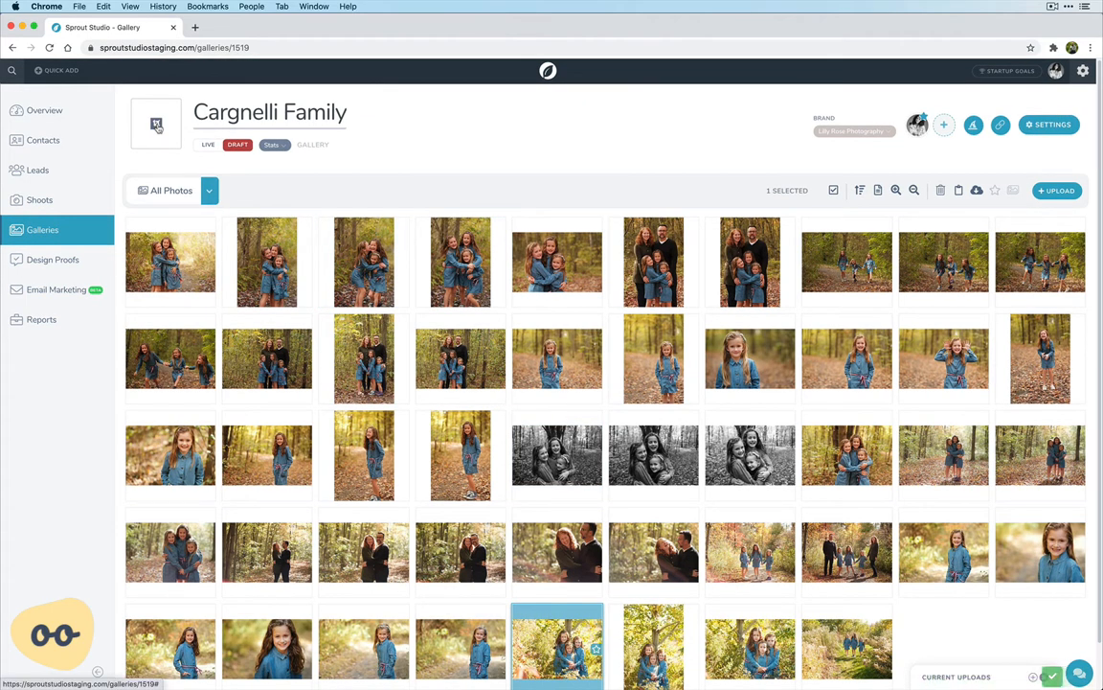
click(157, 128)
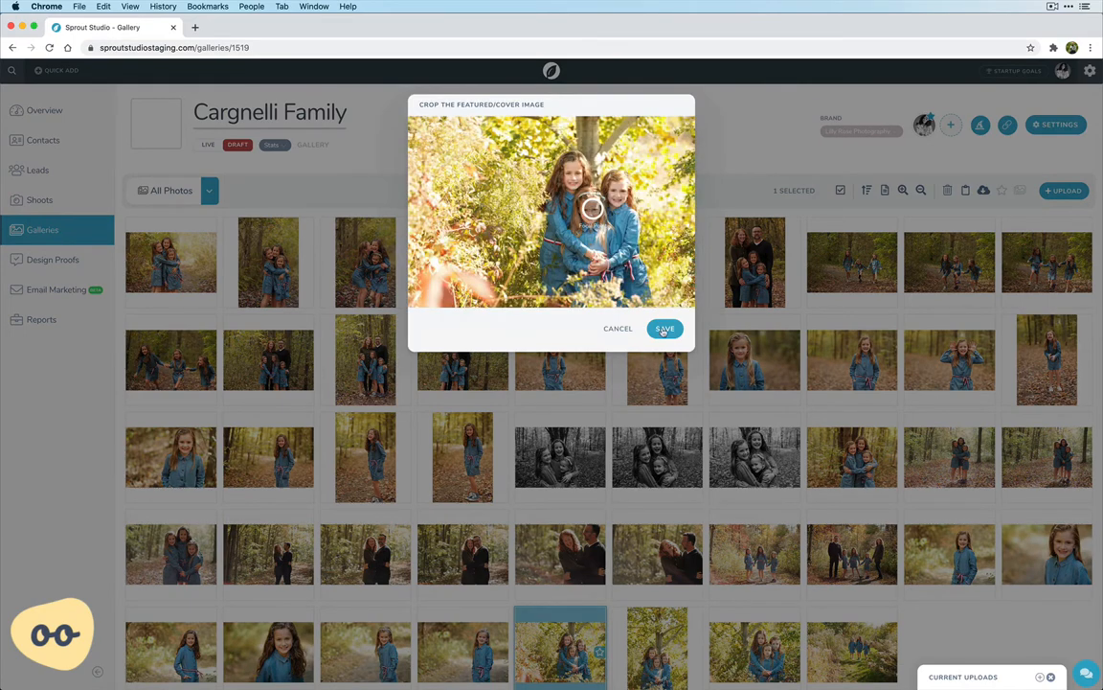
click(666, 329)
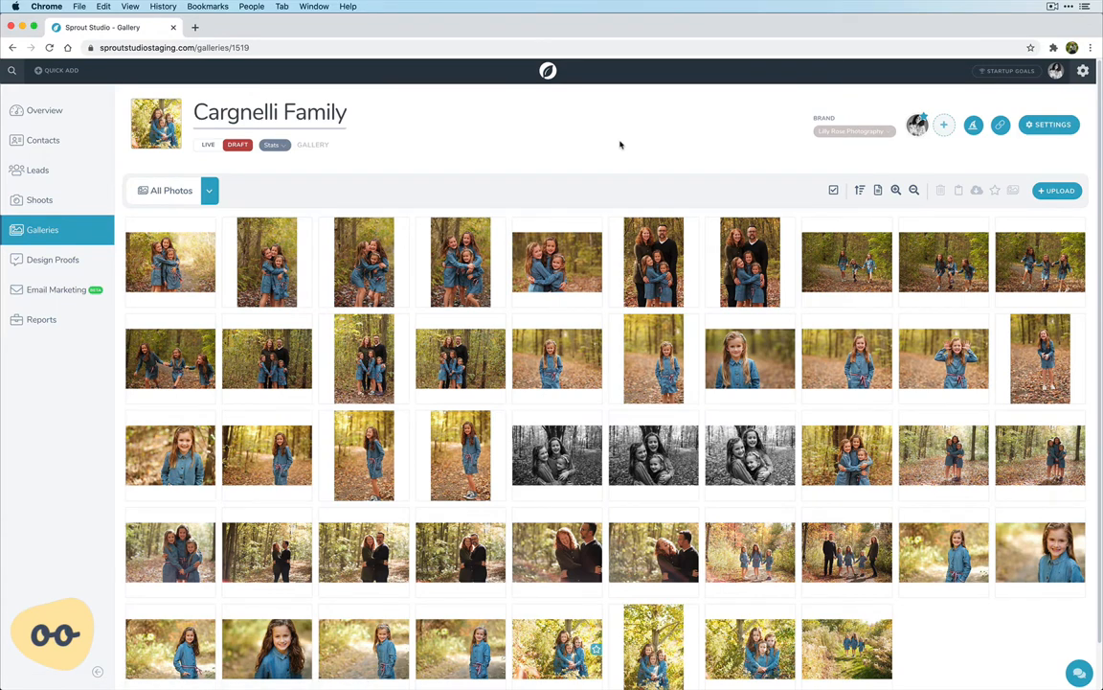
Create a new collection named "Collection #1" in the gallery
click(208, 193)
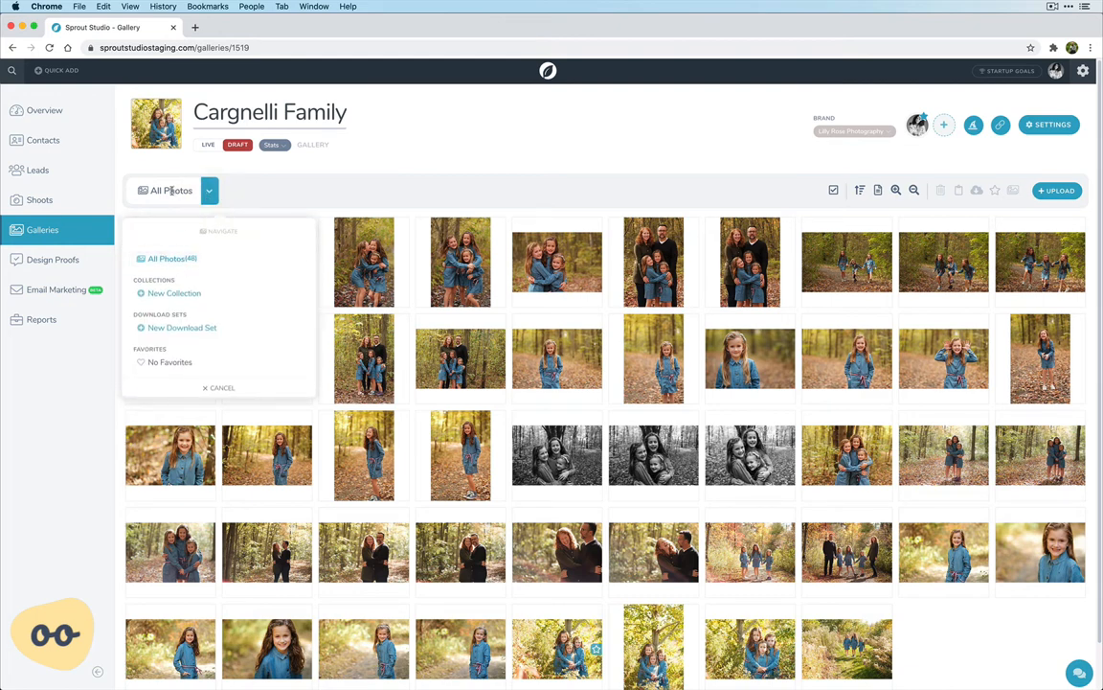
click(174, 294)
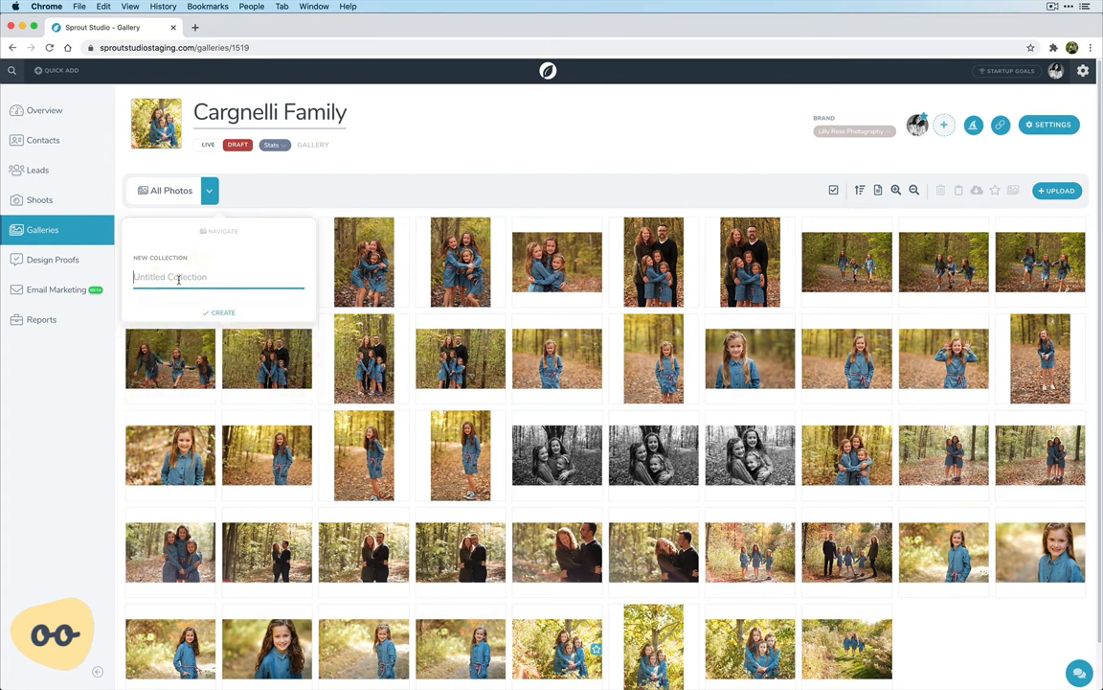
text(Collection #1)
click(214, 309)
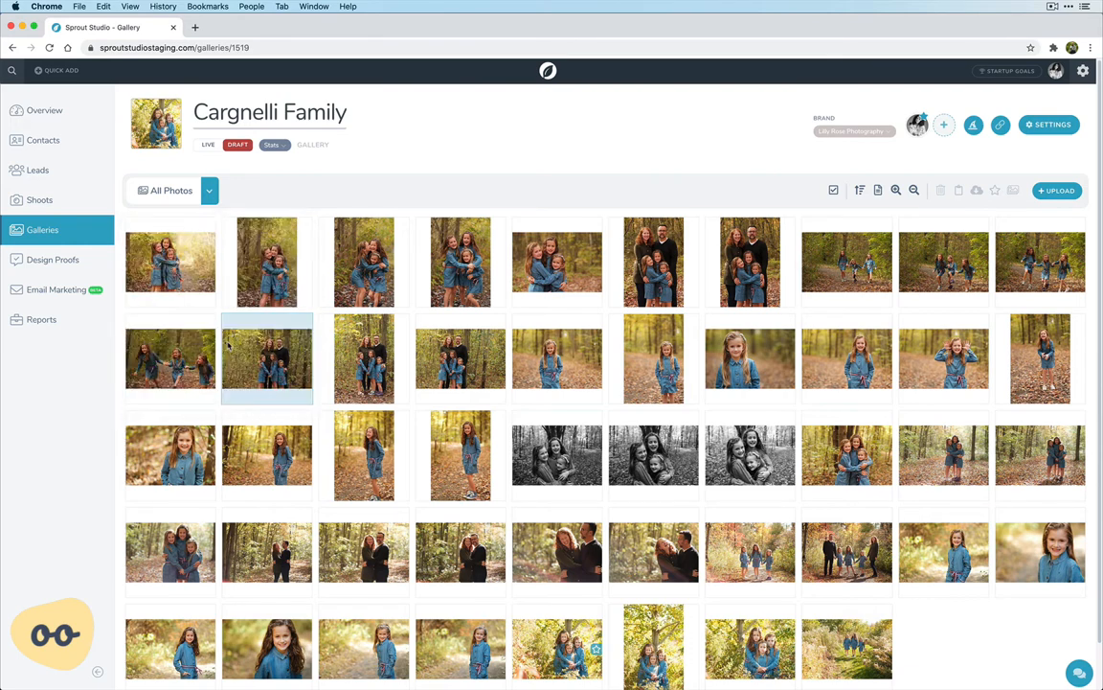
Create another new collection named "Collection #2" in the gallery
click(209, 191)
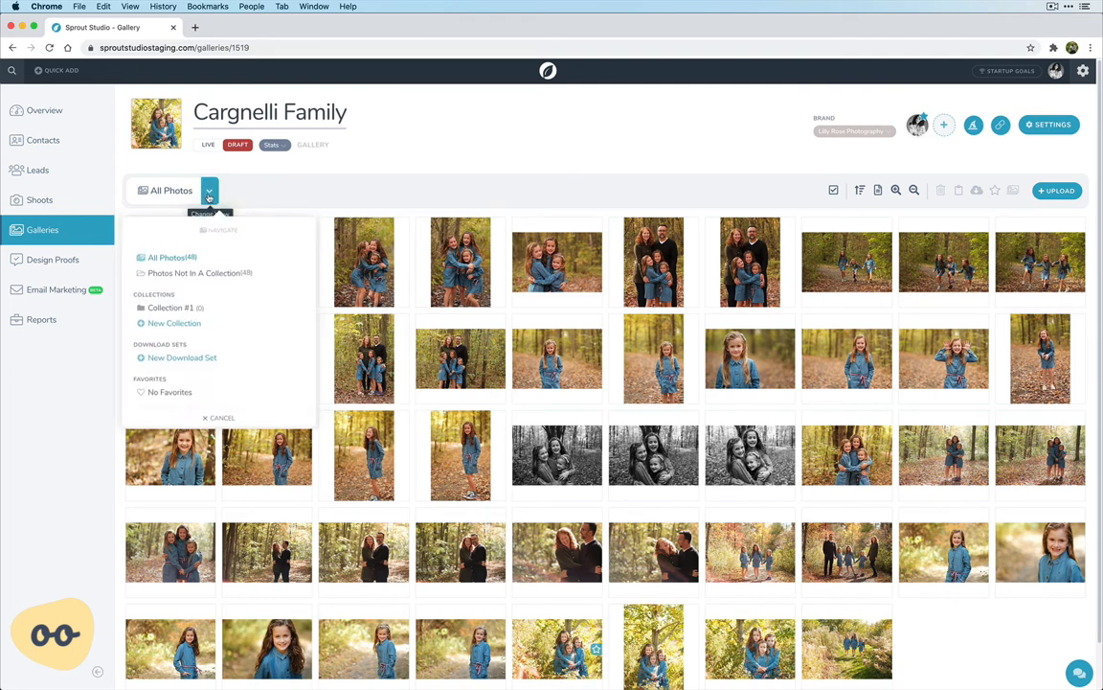
click(178, 324)
text(Coll)
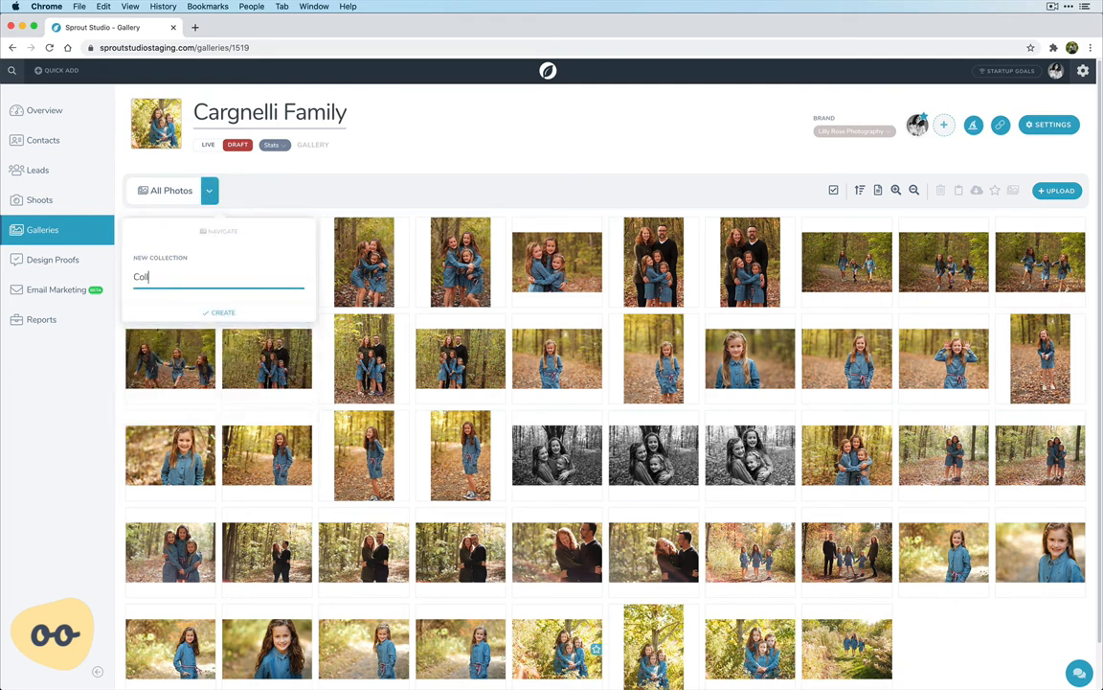
text(ection 01)
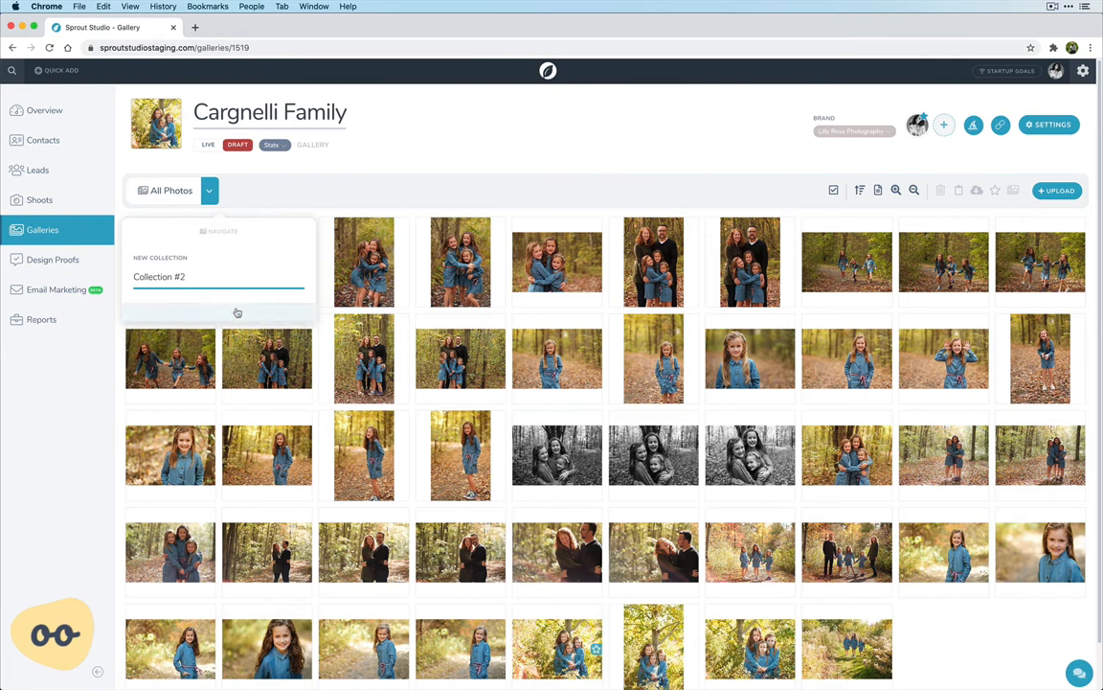
click(251, 311)
Select the consecutive range from the second through the seventh photo in the first row
click(191, 263)
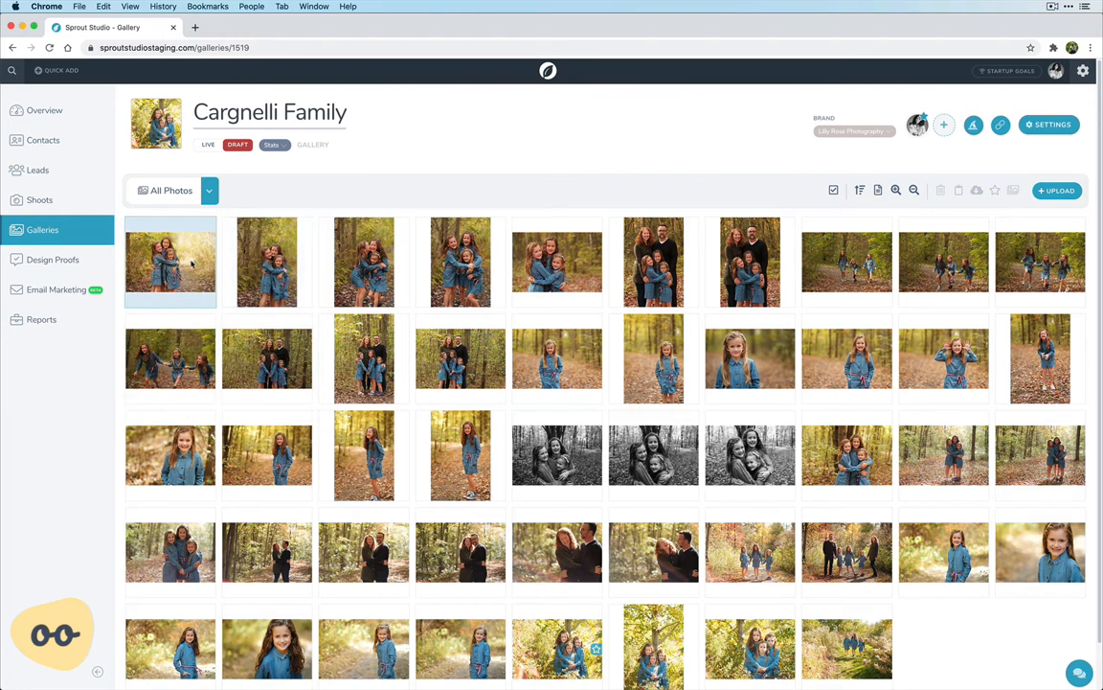
click(192, 264)
drag(172, 261, 198, 310)
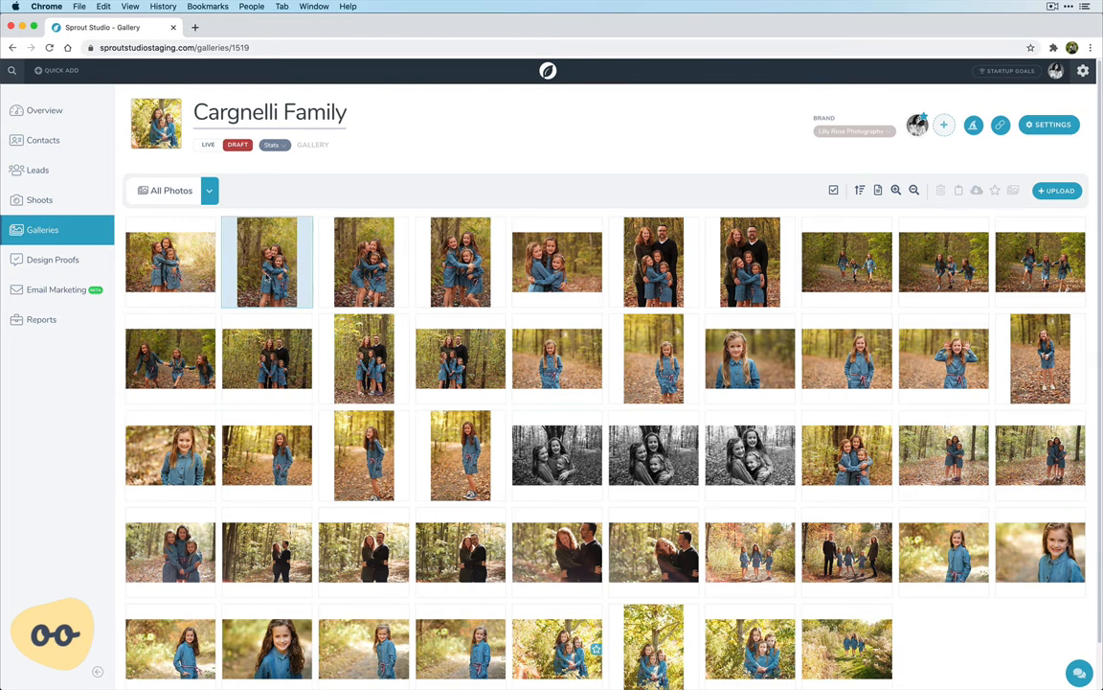
click(267, 276)
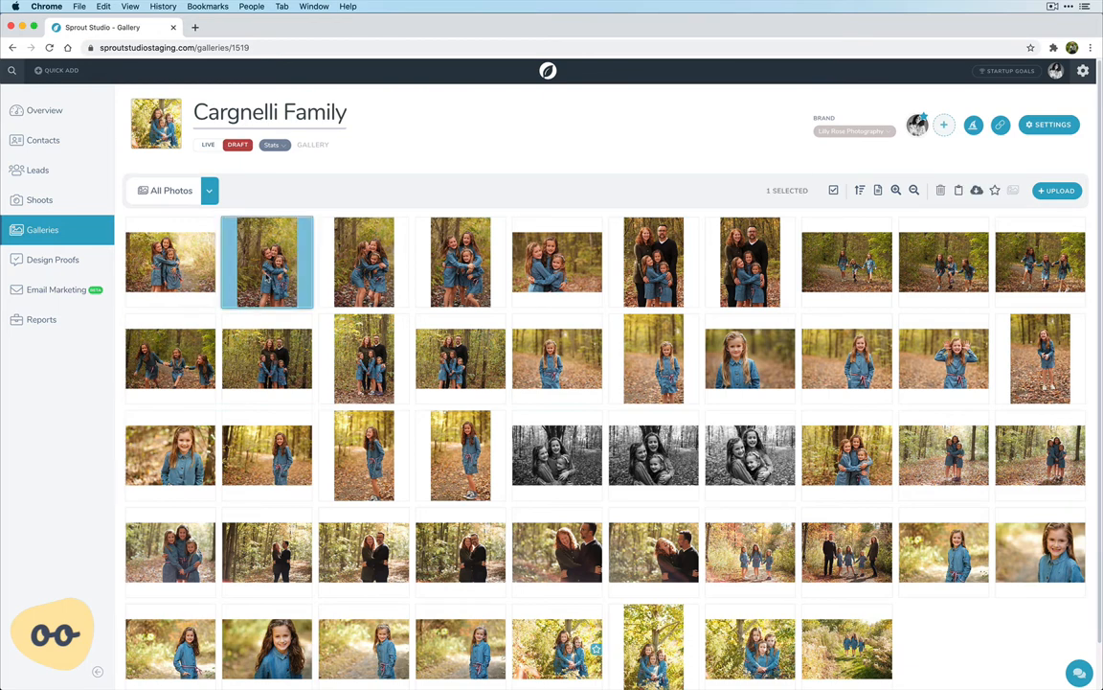
shift+click(731, 265)
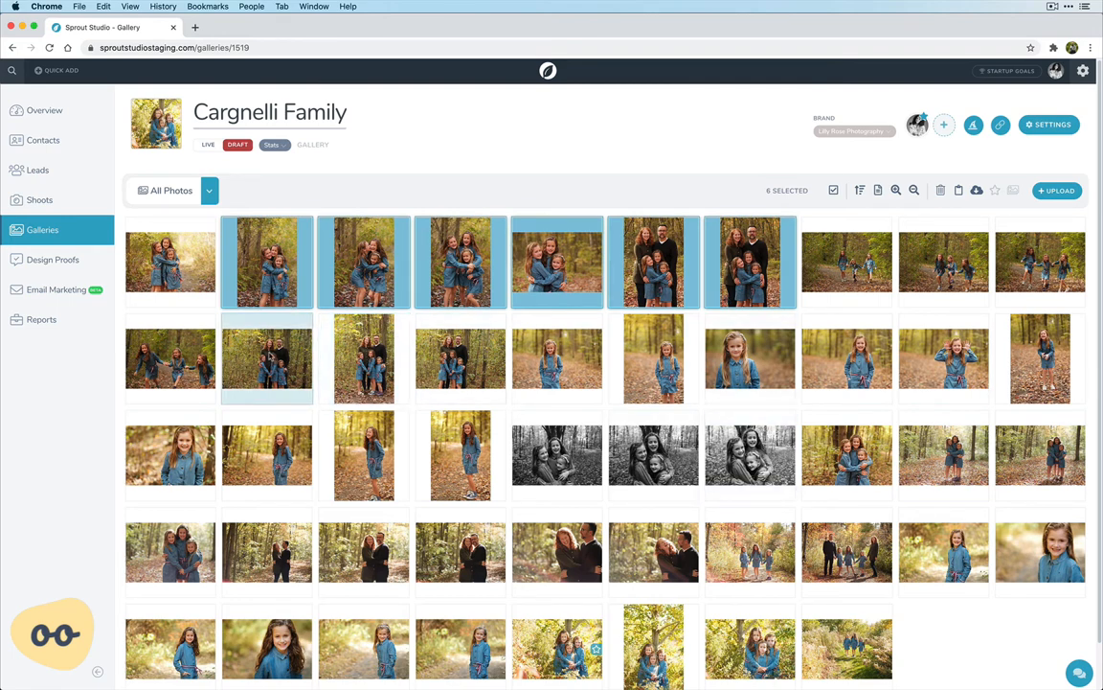
Select four non-adjacent photos, one in the first row and three in the second row
click(269, 356)
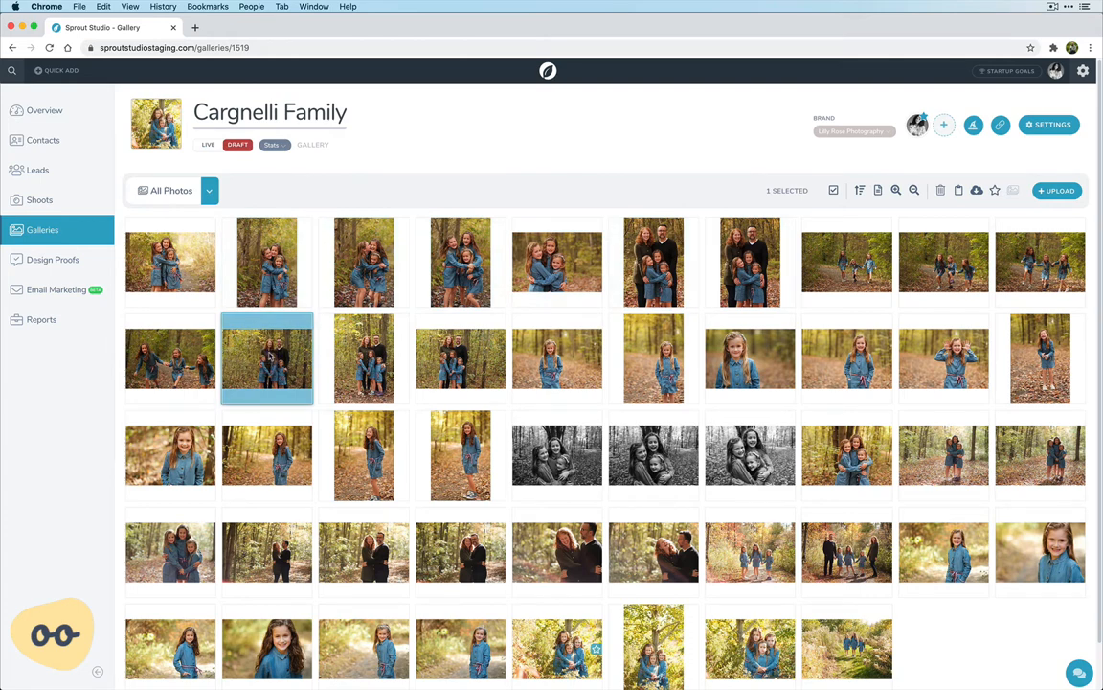
super+click(460, 356)
super+click(638, 361)
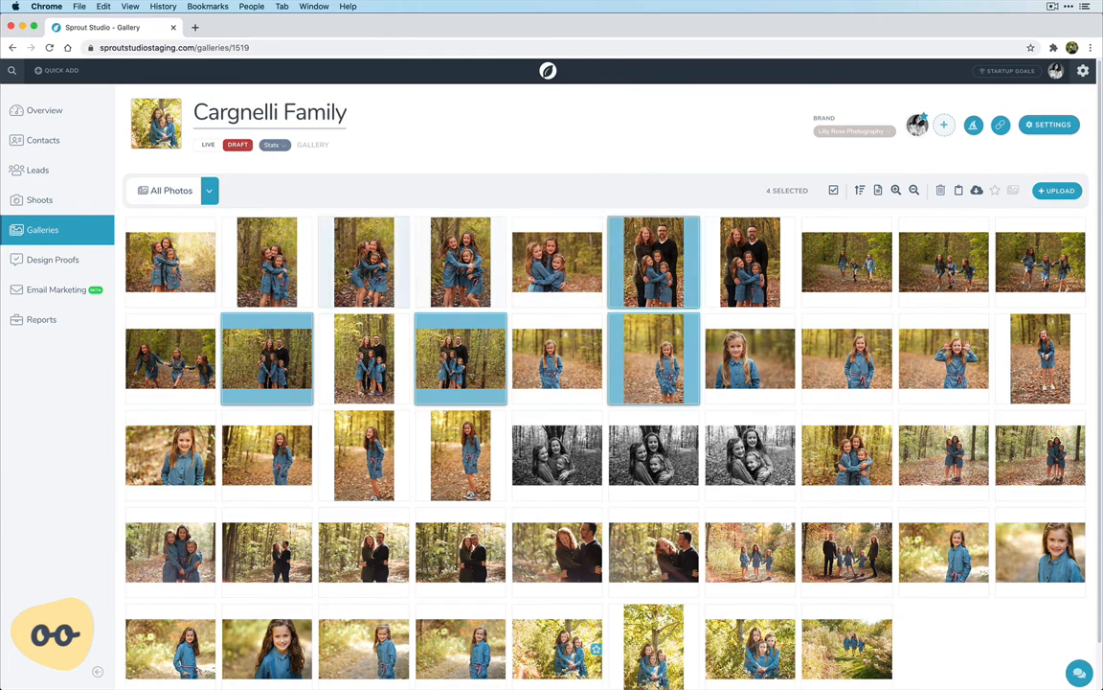
Select the second through seventh photos of the first row and add them to Collection #1
click(267, 247)
shift+click(737, 247)
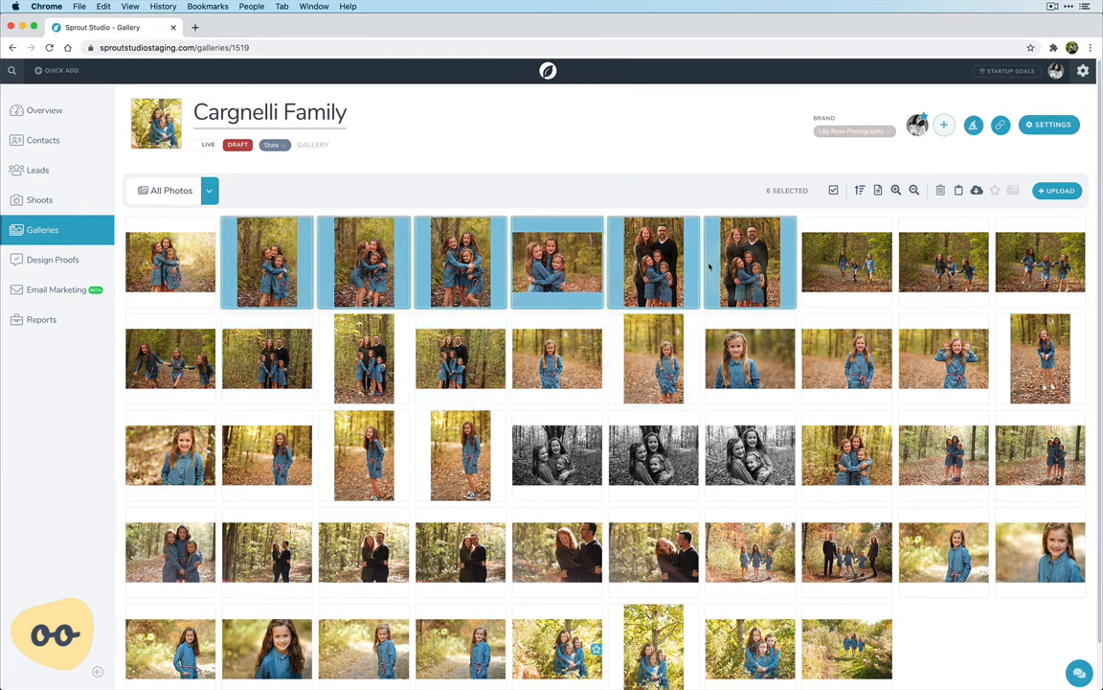
drag(244, 231, 201, 308)
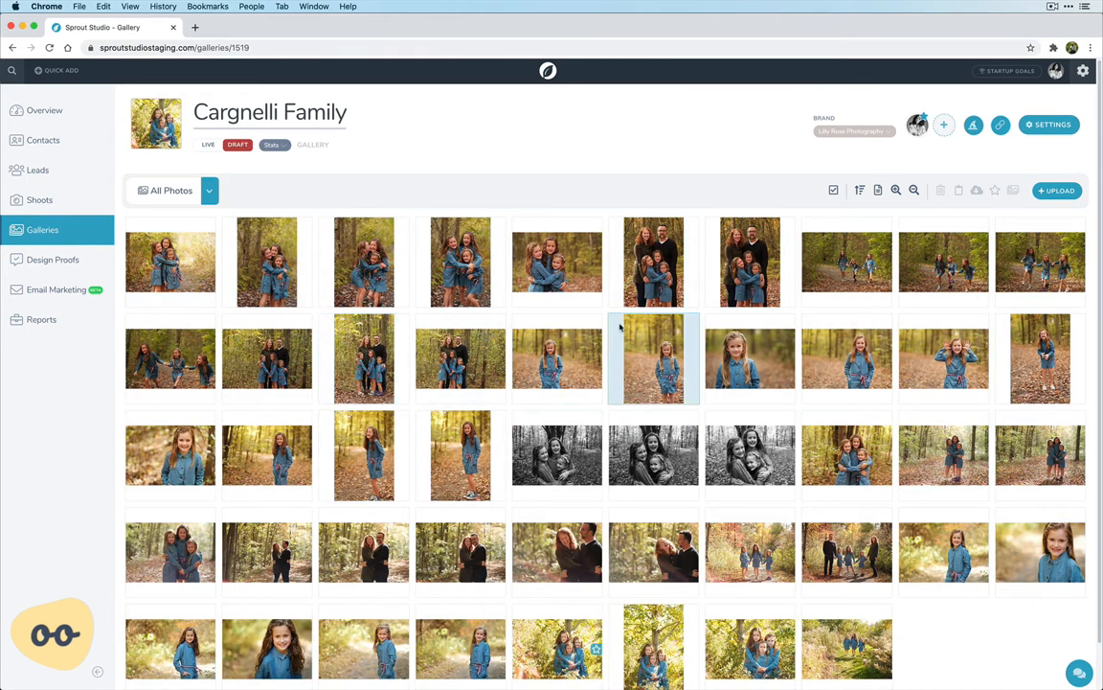
Copy the seven photos from the eighth in the first row through the fourth in the second row to Collection #1, and clear the selection
click(845, 260)
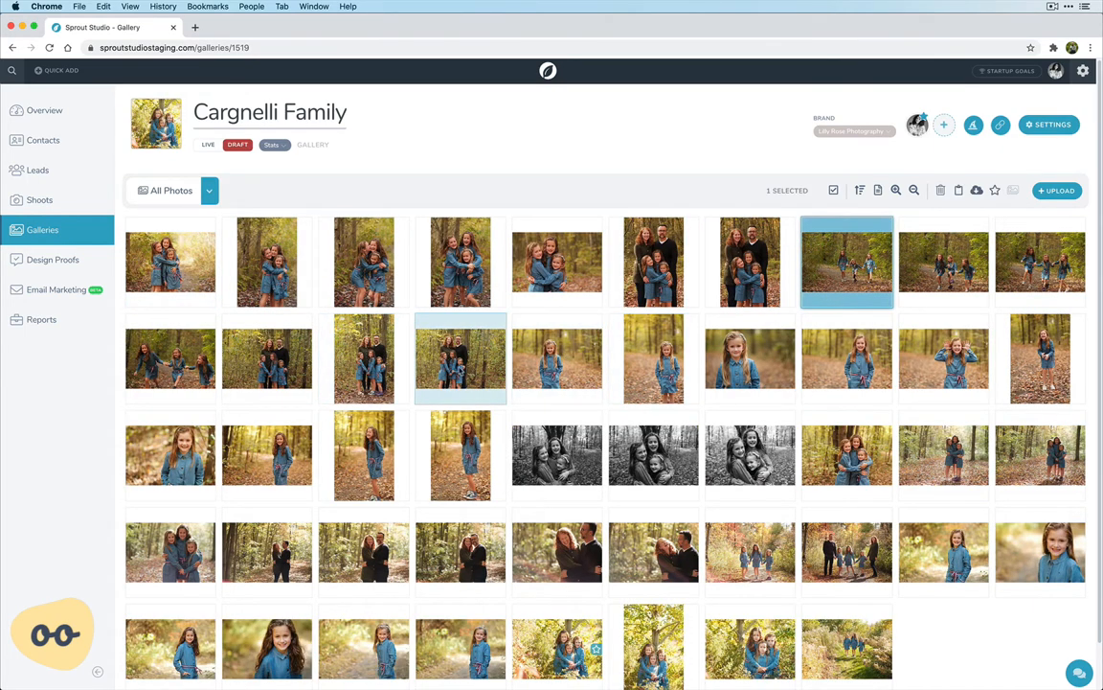
shift+click(422, 335)
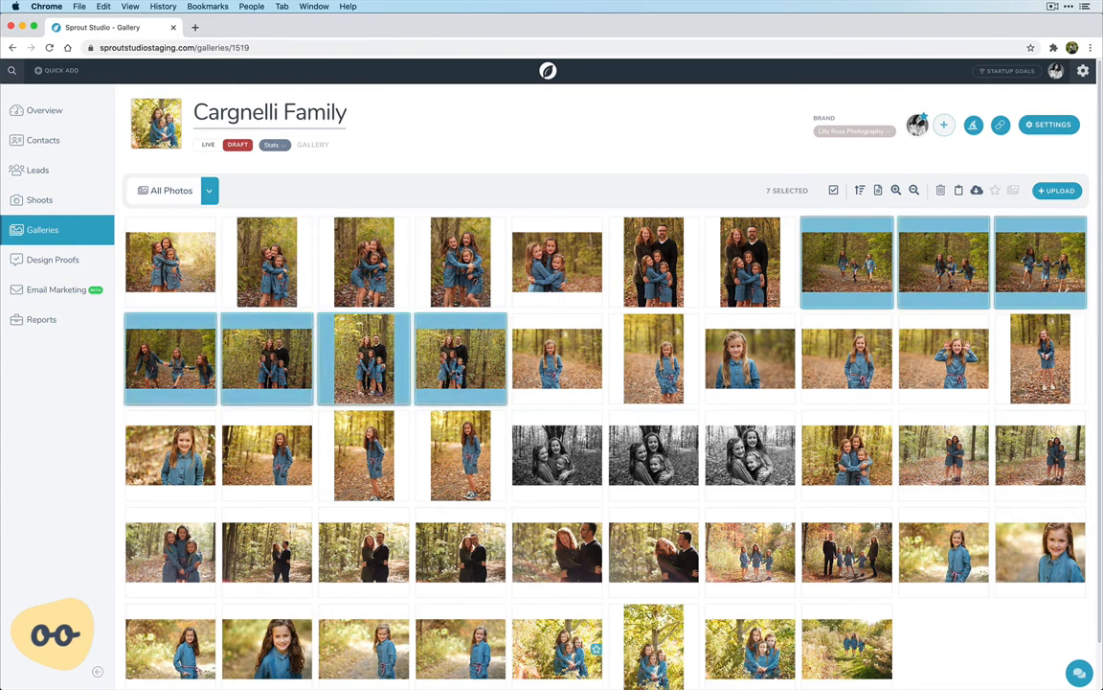
right_click(414, 337)
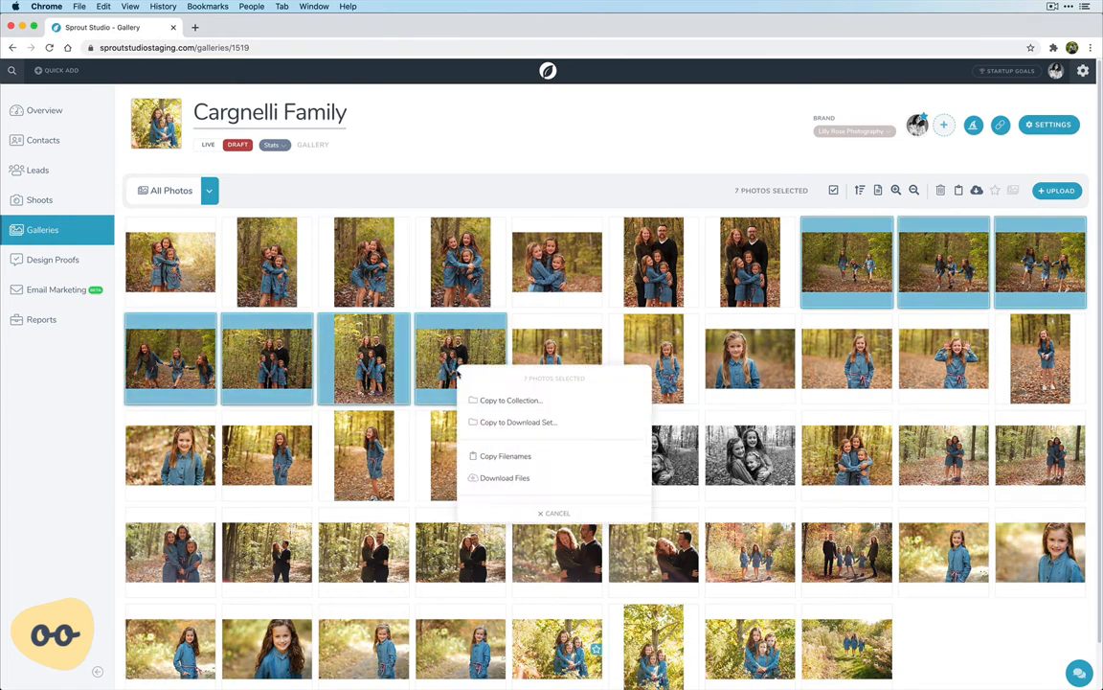
click(509, 400)
click(488, 420)
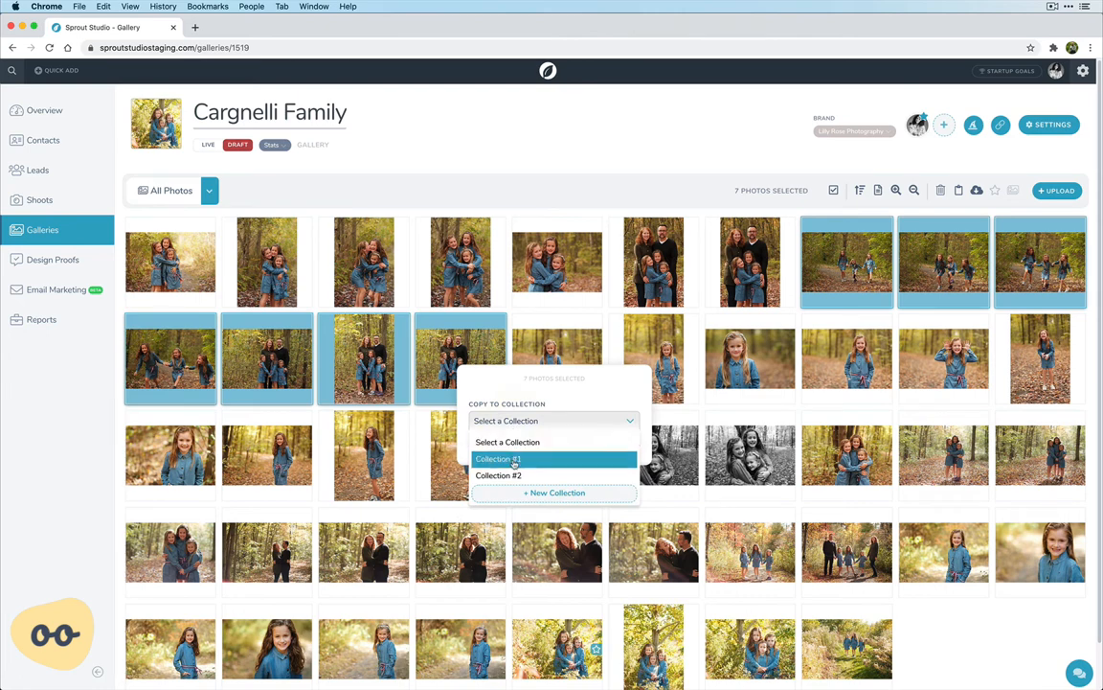
click(515, 459)
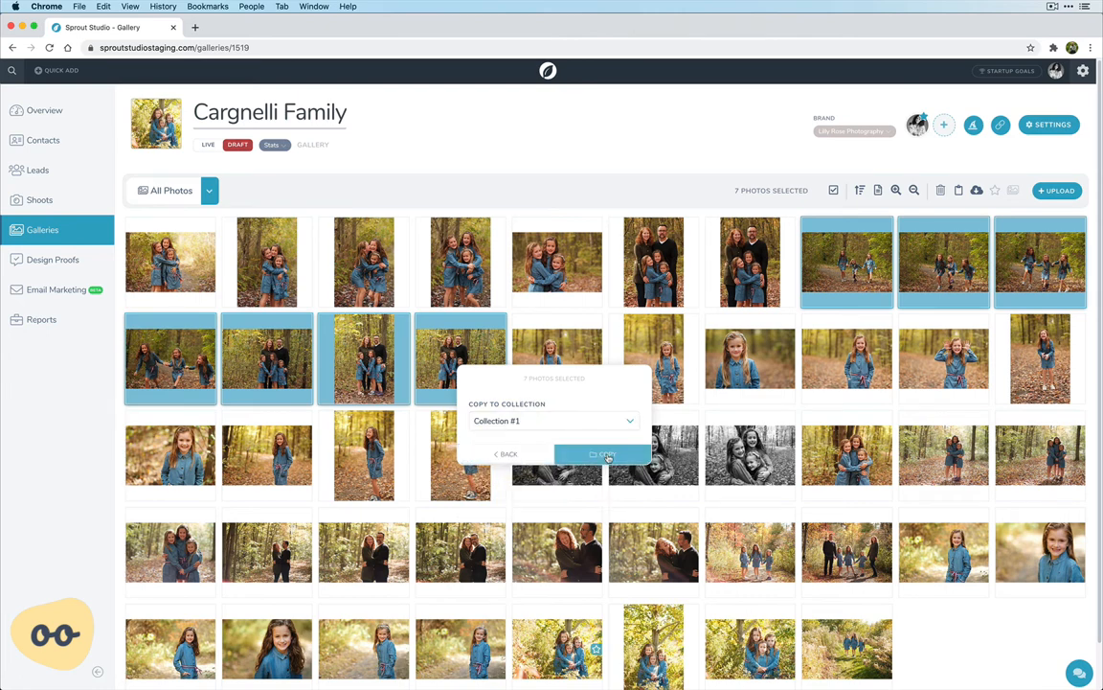
click(607, 457)
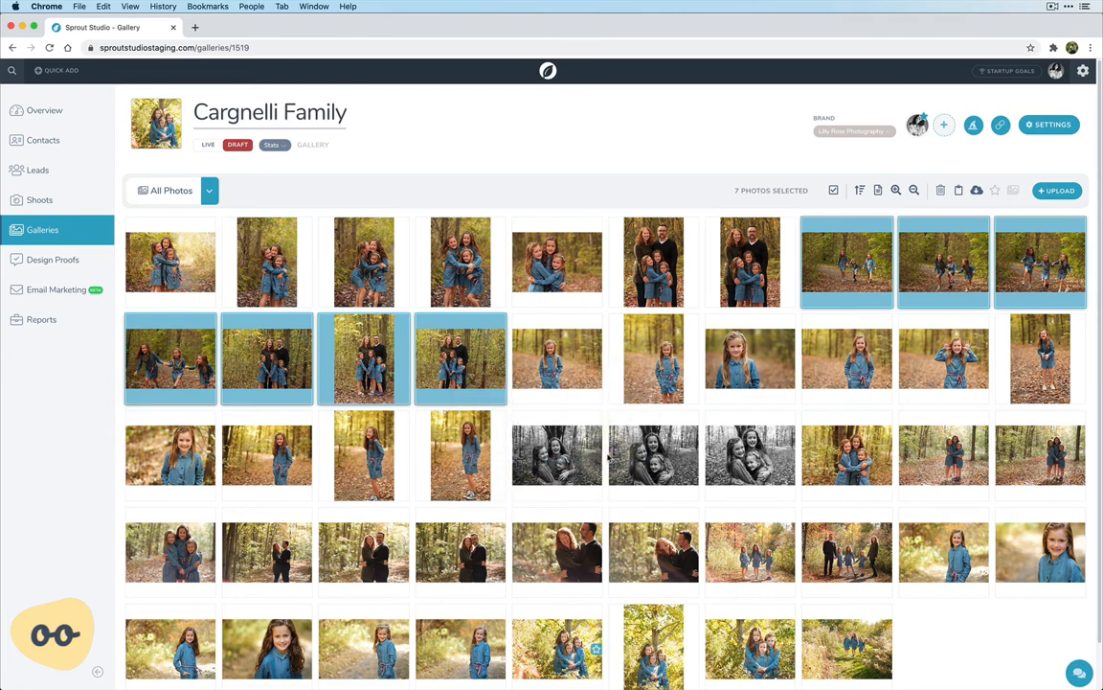
click(509, 375)
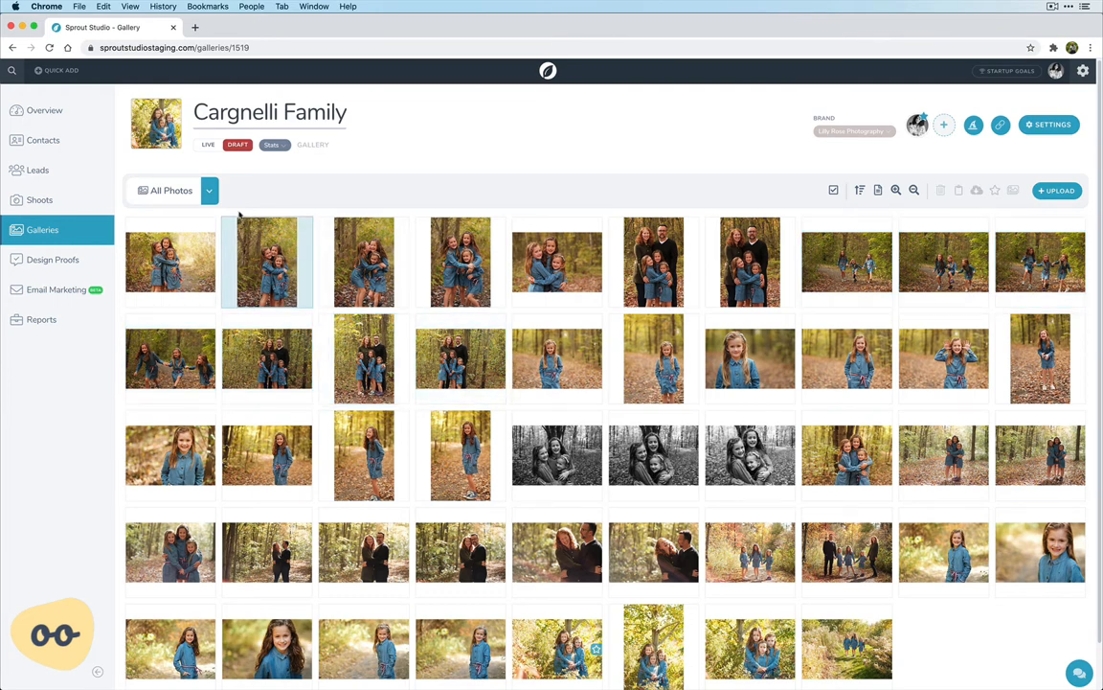
Show only the photos not in a collection and copy the ten photos of the first row to Collection #1
click(212, 192)
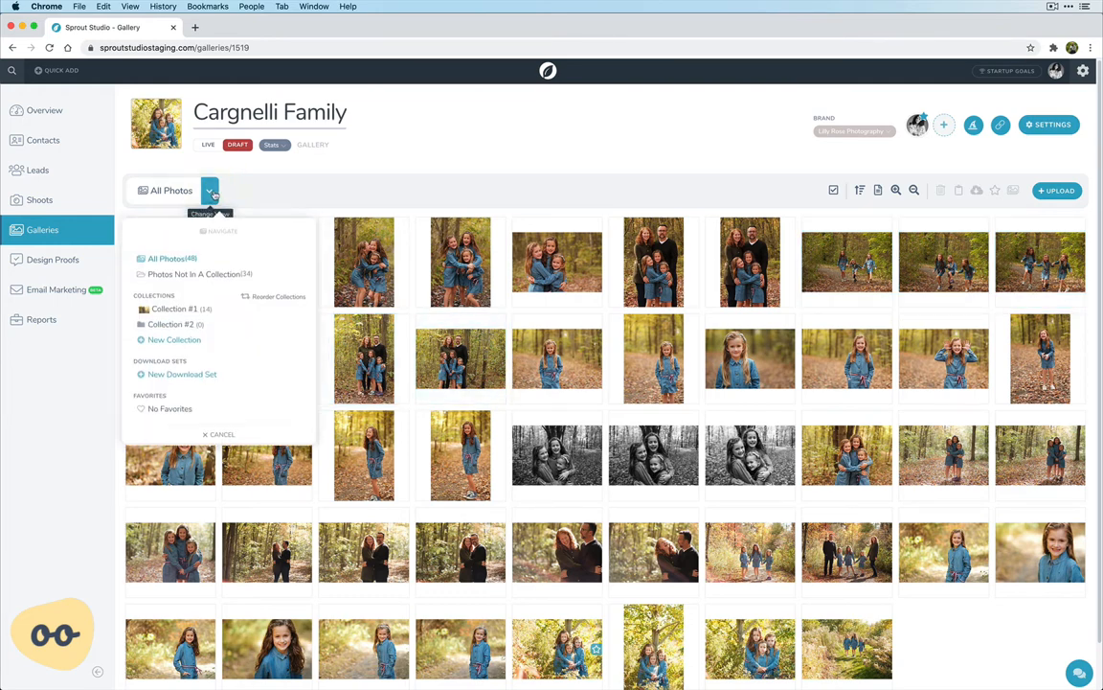
click(187, 277)
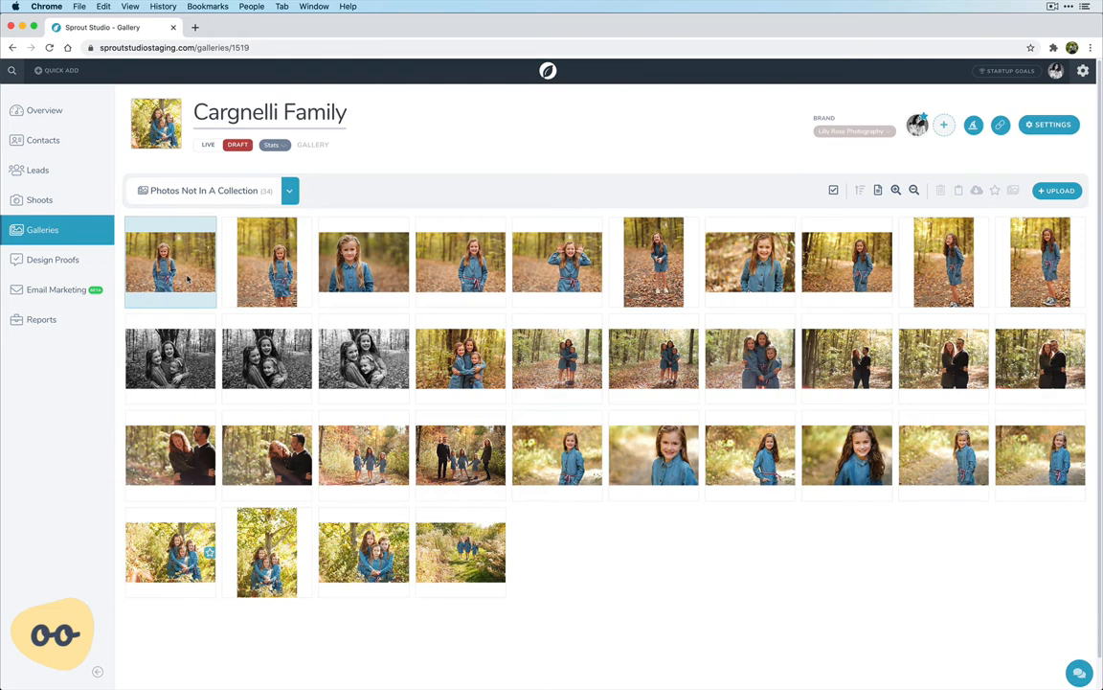
click(188, 277)
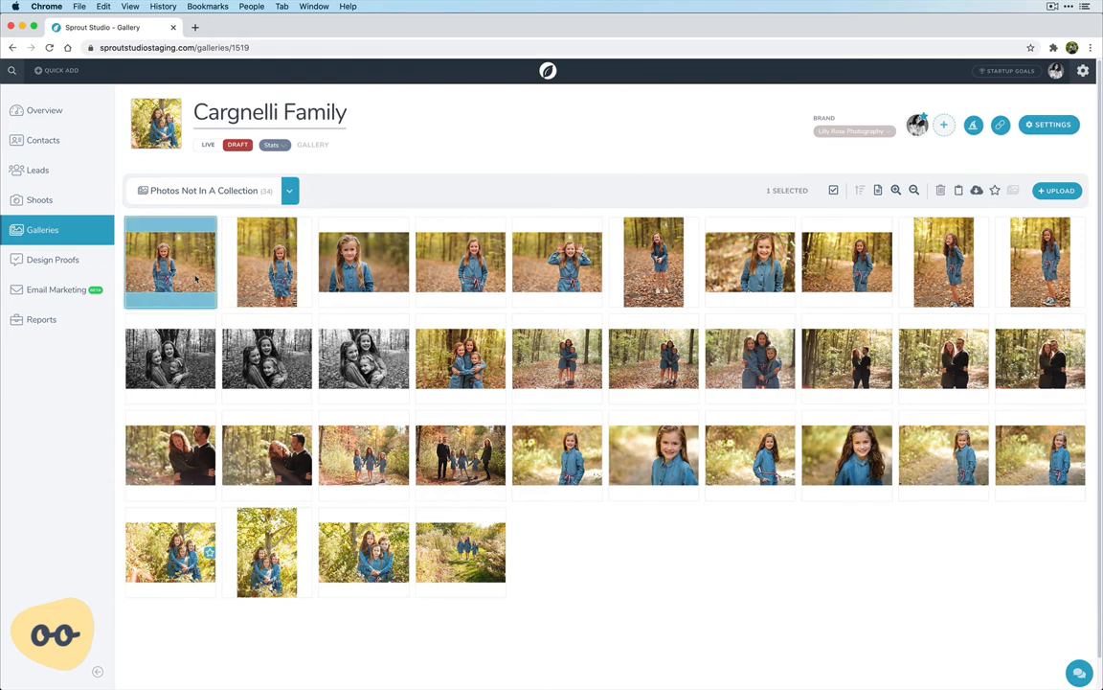
shift+click(1009, 275)
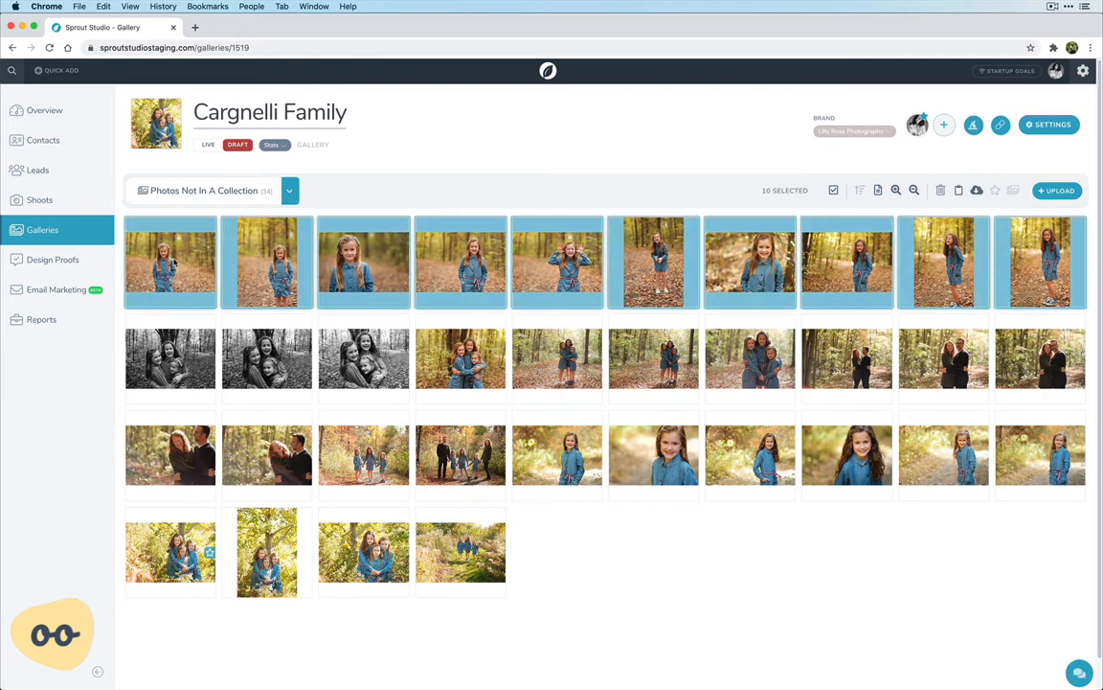
right_click(184, 269)
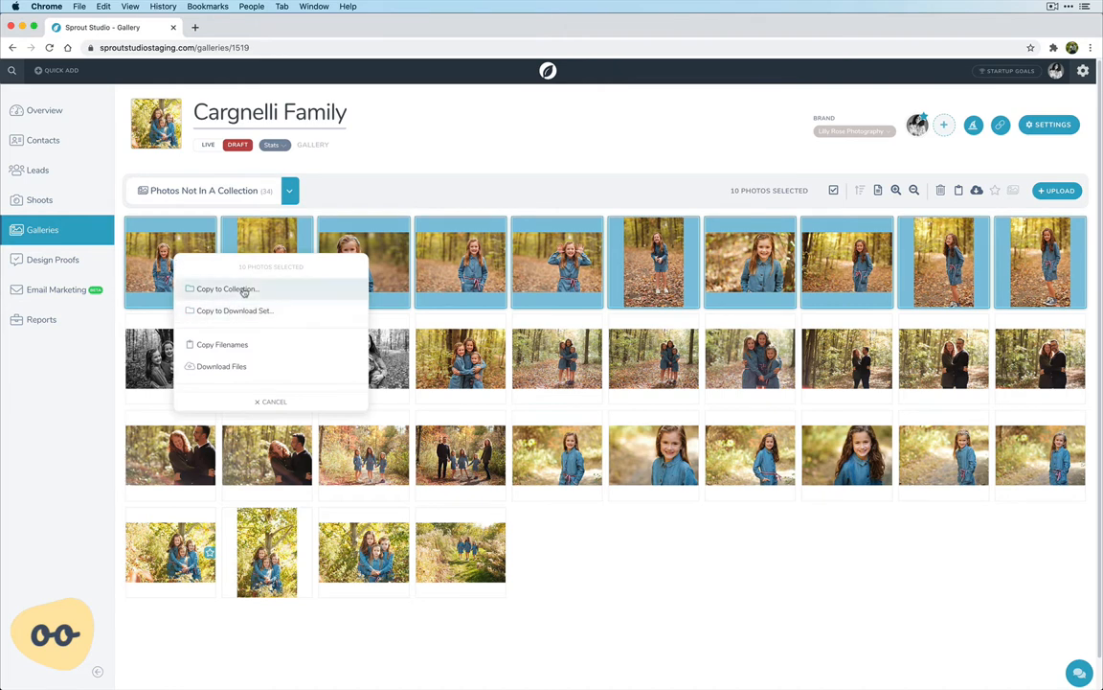
click(238, 290)
click(242, 309)
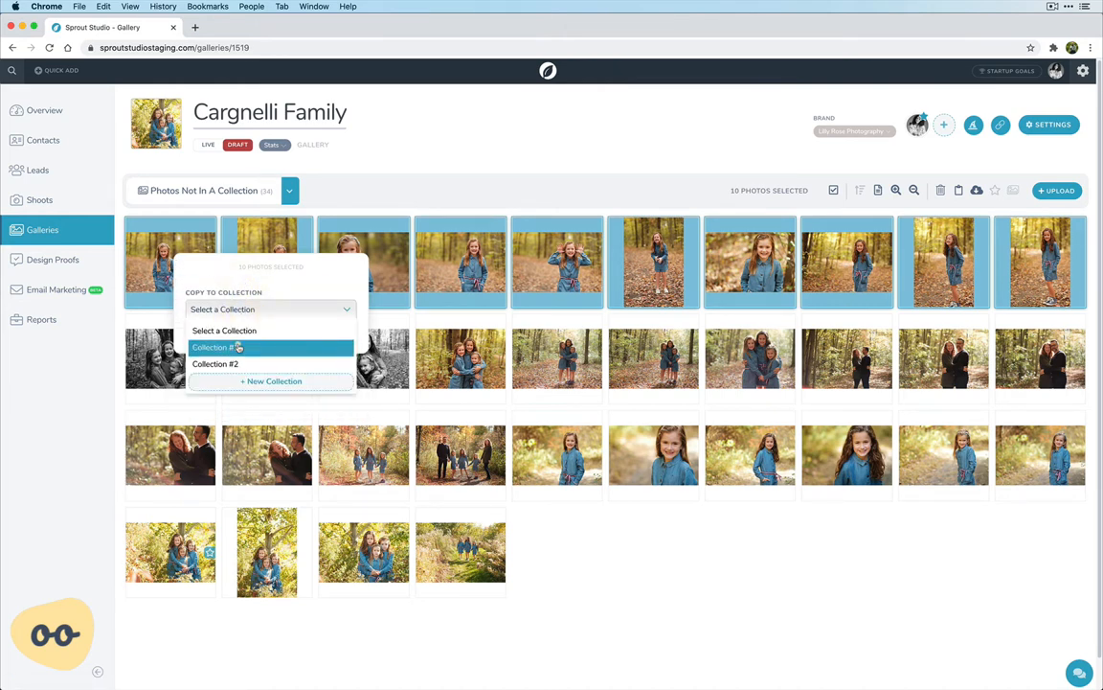
click(238, 347)
click(319, 342)
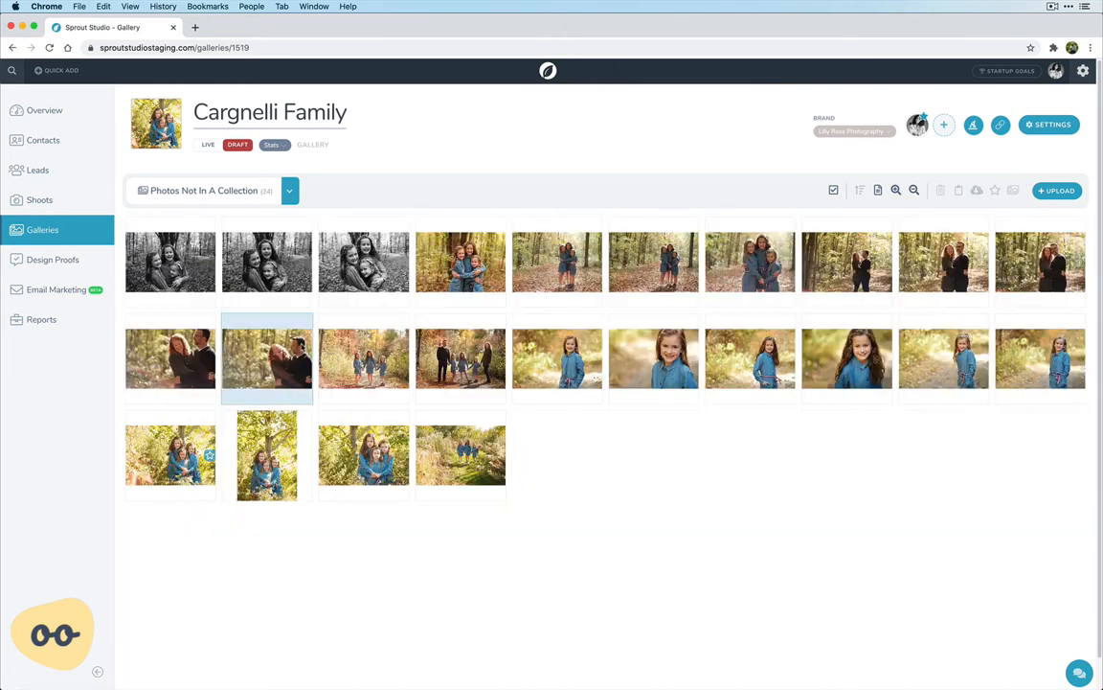
Select all remaining photos not in a collection and copy them to Collection #2
click(172, 240)
key(super+a)
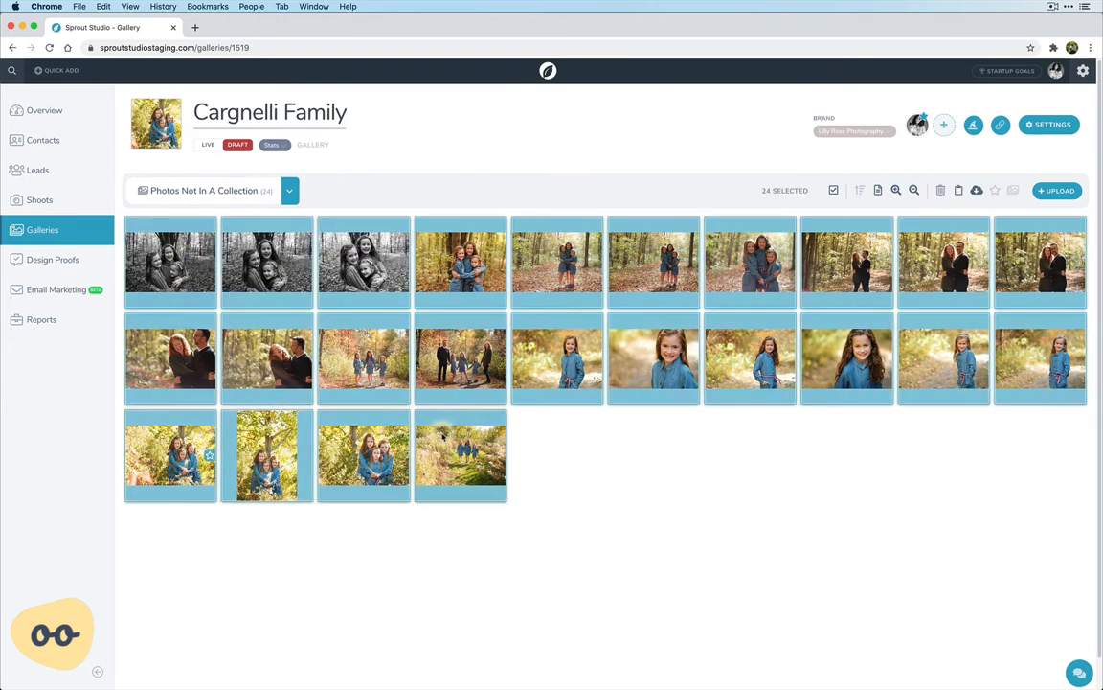
right_click(373, 285)
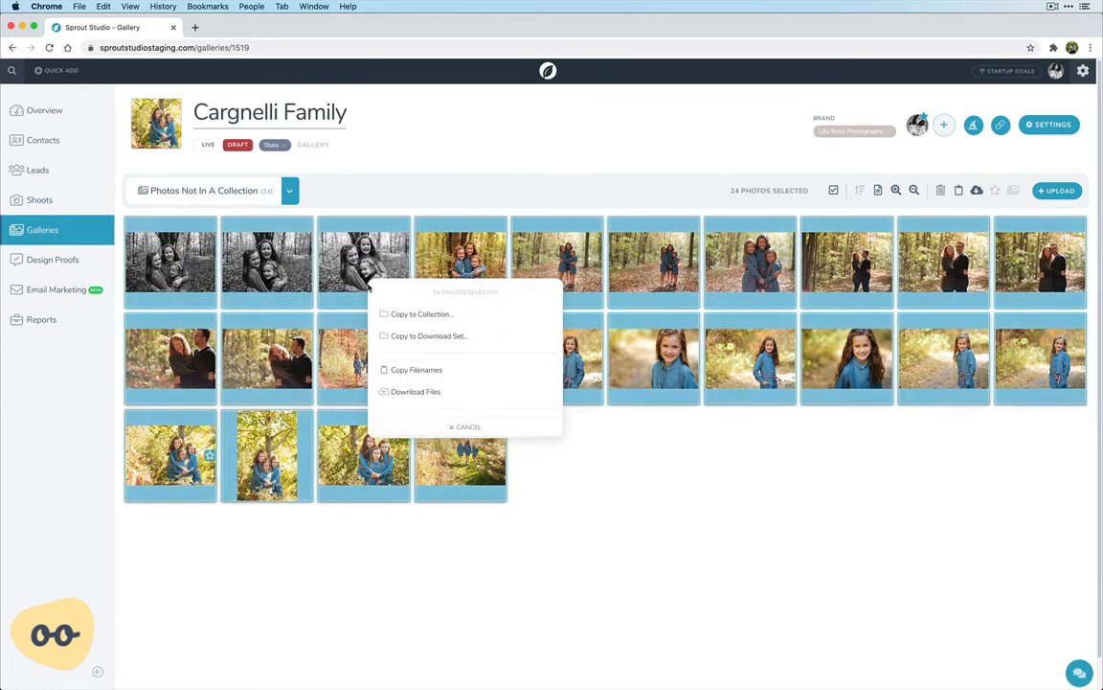
click(392, 315)
click(437, 335)
click(433, 386)
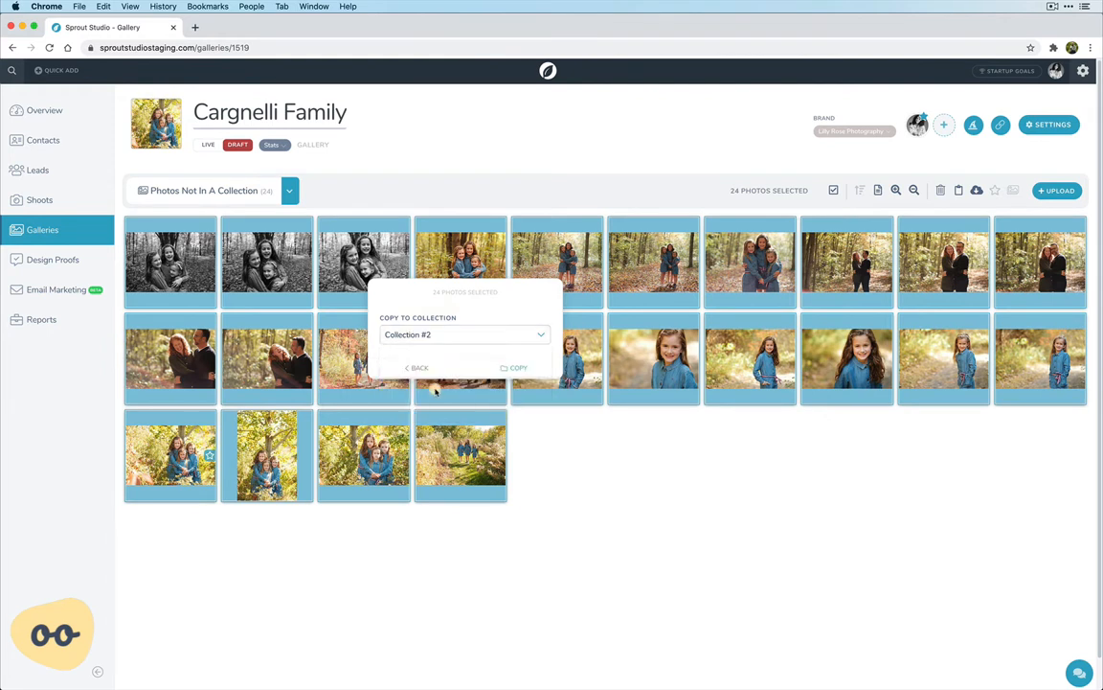
click(513, 369)
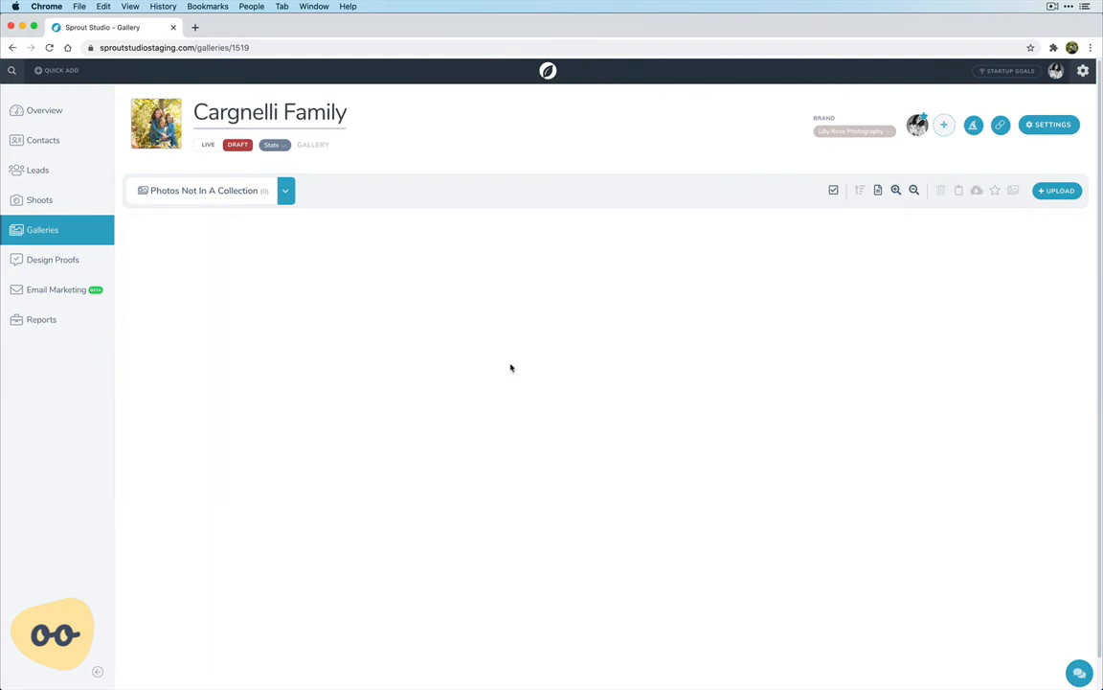
Review the contents of Collection #1 and Collection #2, and return to the view of all photos
click(285, 191)
click(257, 309)
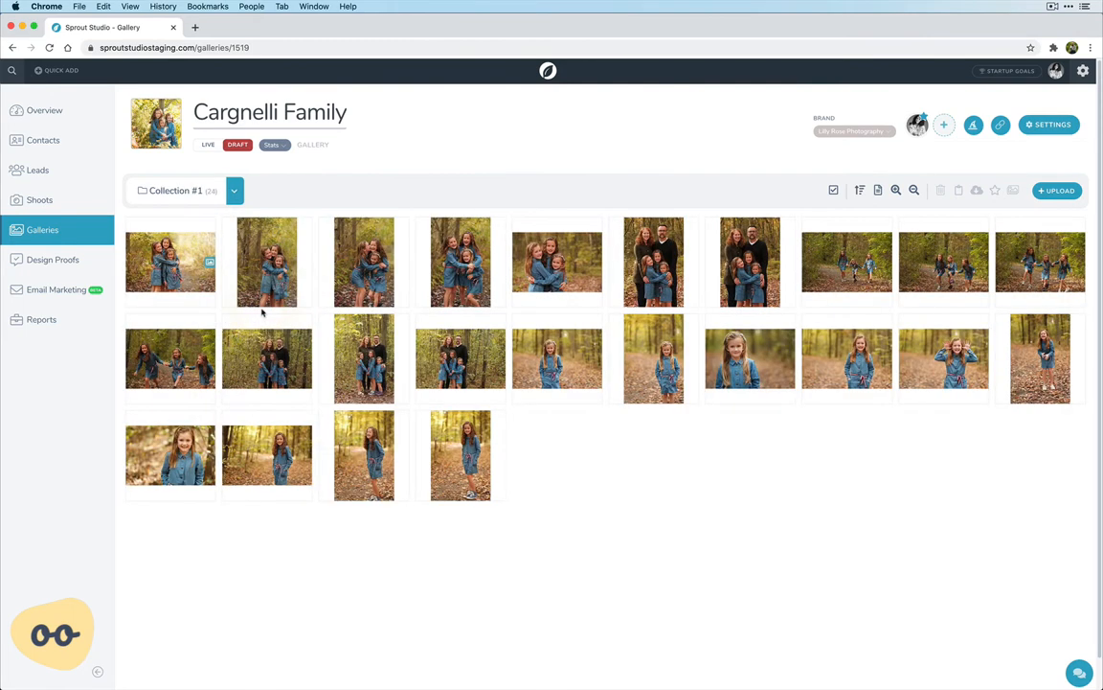
click(234, 192)
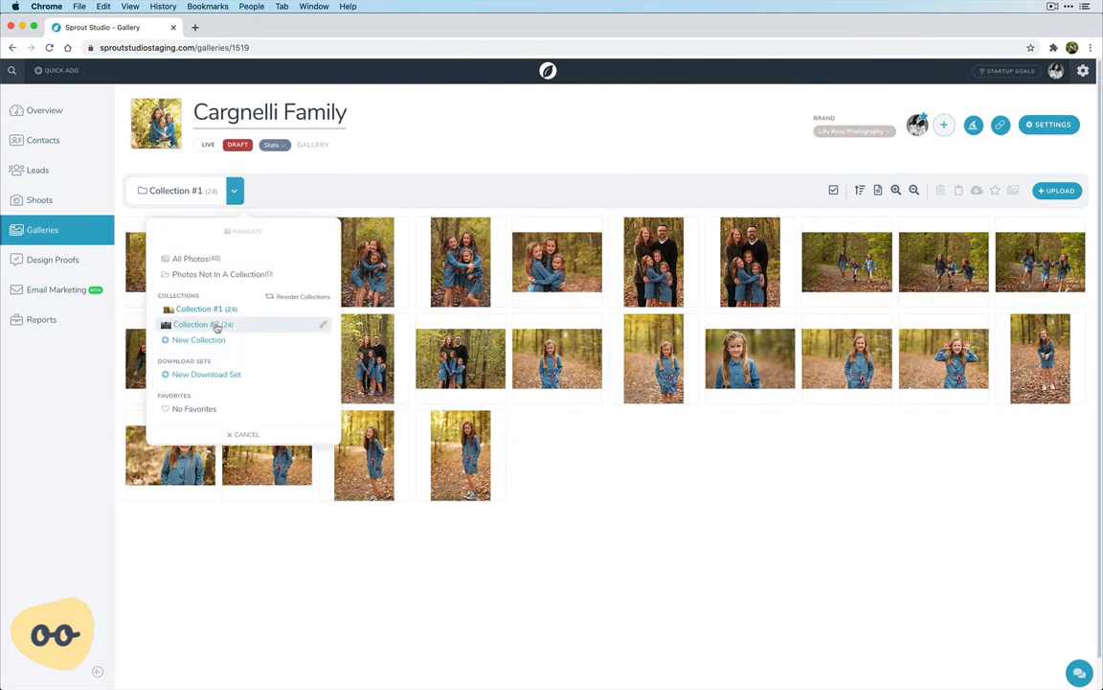
click(212, 321)
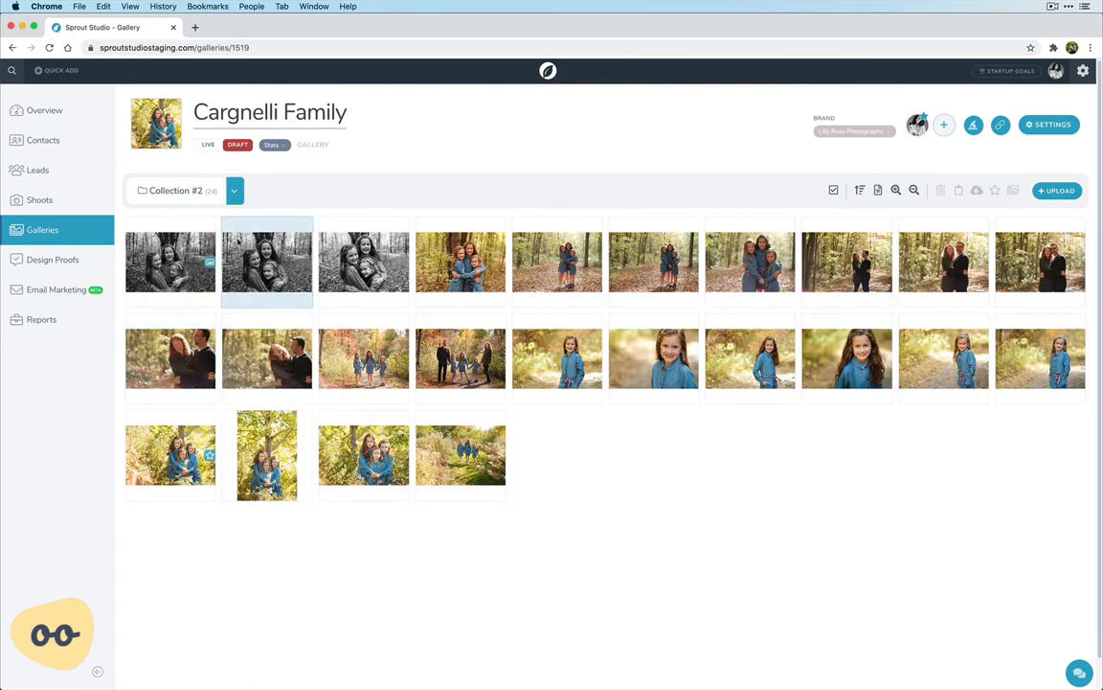
click(233, 191)
click(191, 259)
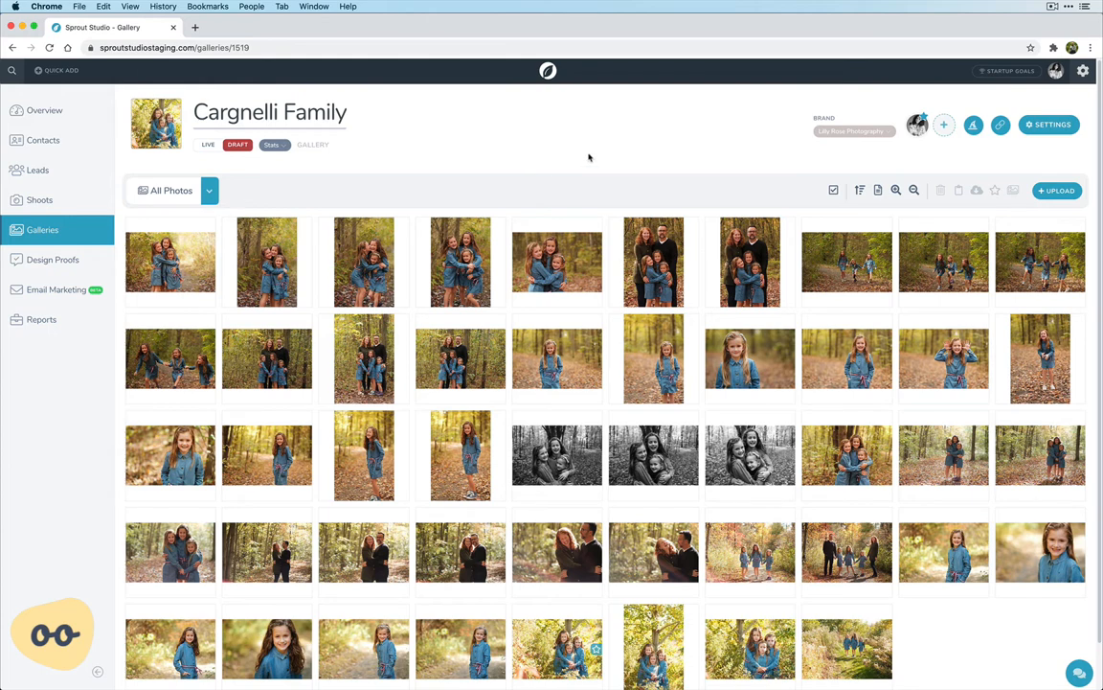
Open the main section of the gallery's settings and look at the available visibility options
click(1047, 127)
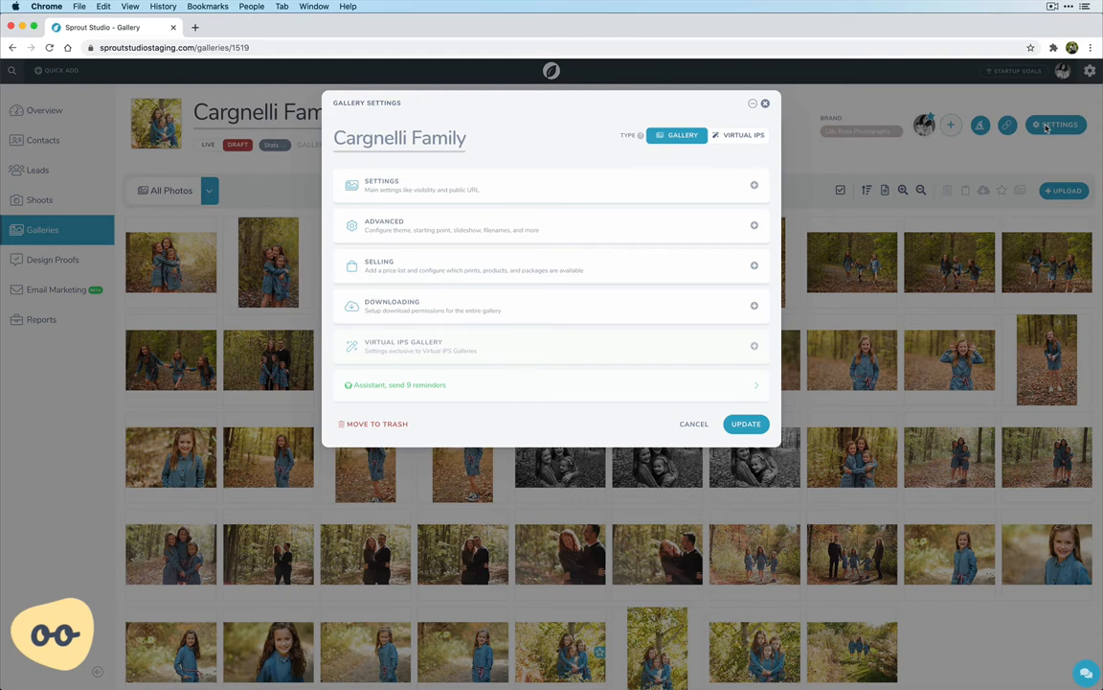
click(440, 193)
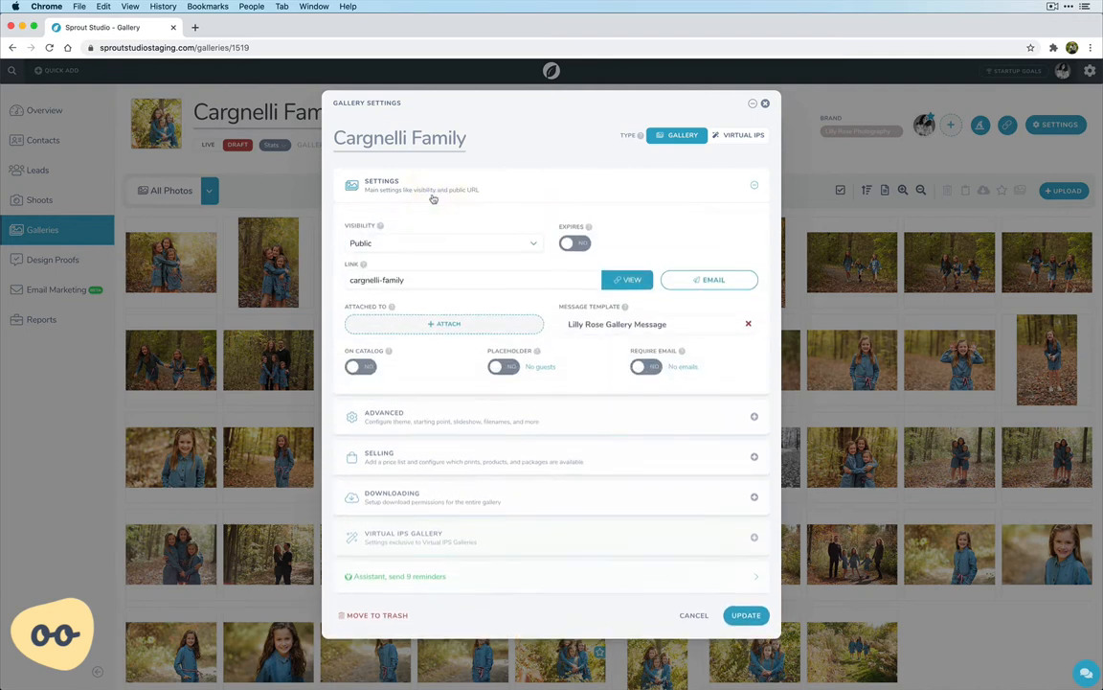
click(387, 244)
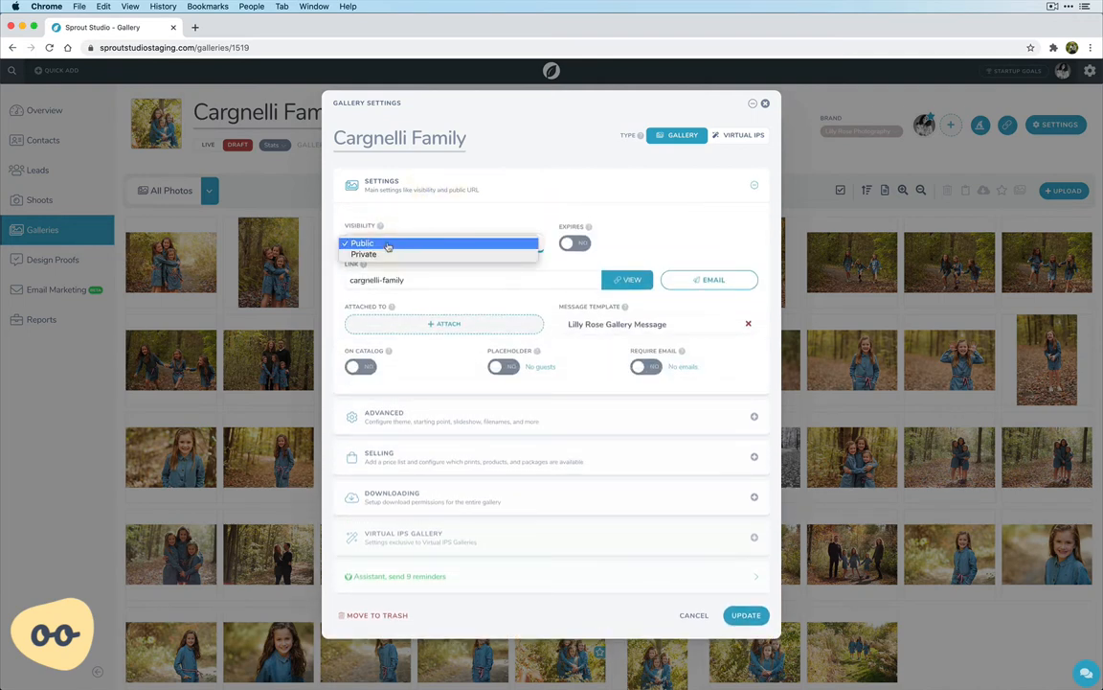
click(428, 217)
Set the gallery's visibility to Private and switch it back to Public
click(404, 242)
click(395, 257)
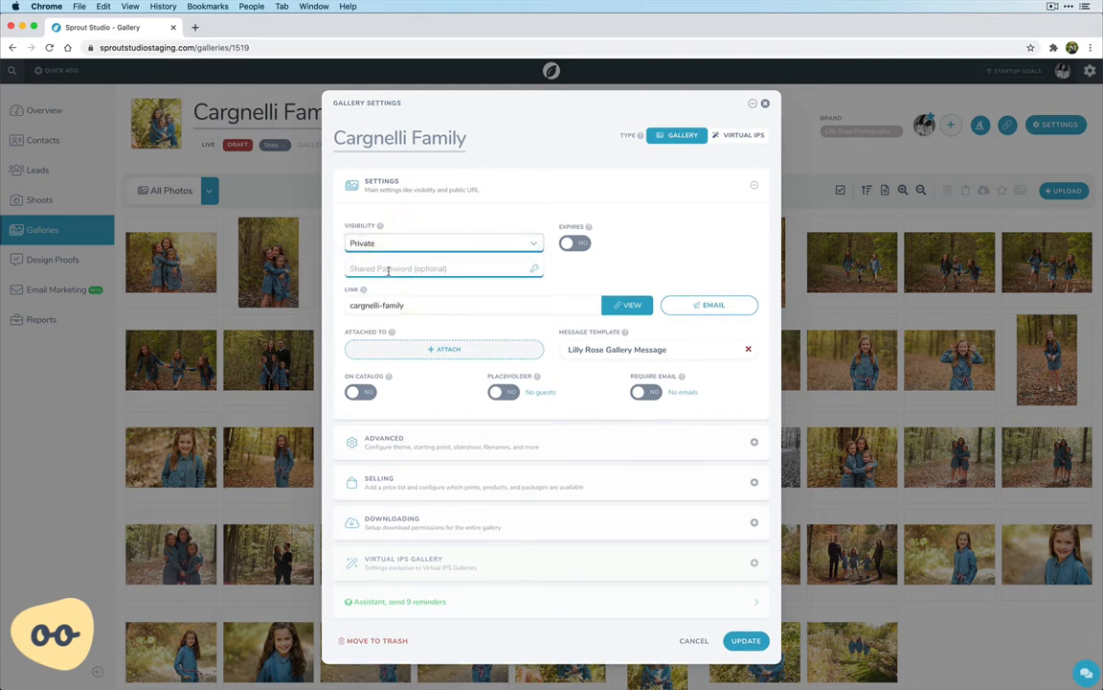
click(442, 224)
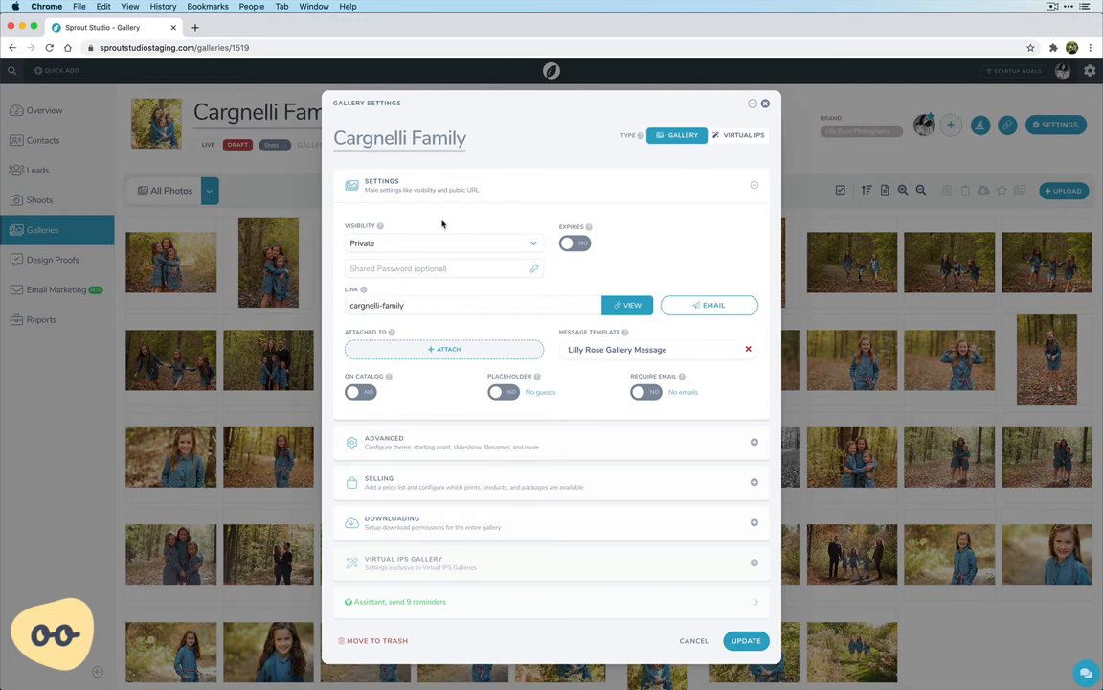
click(421, 243)
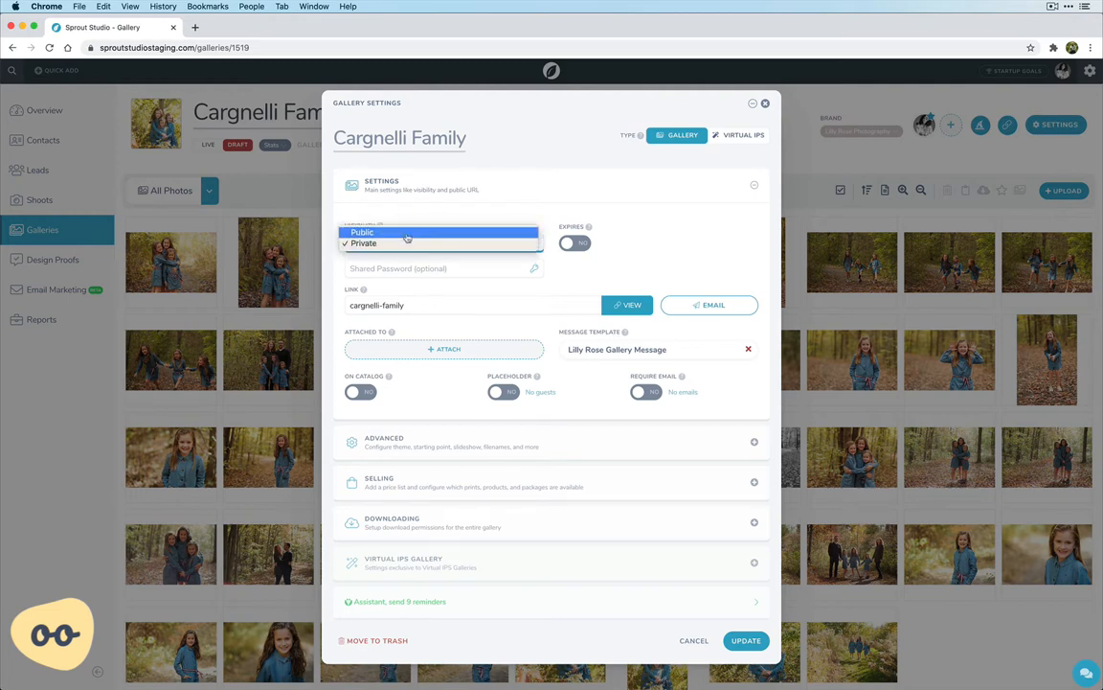
click(416, 230)
Turn on the gallery's expiry, browse its date calendar and switch the expiry off again
click(579, 230)
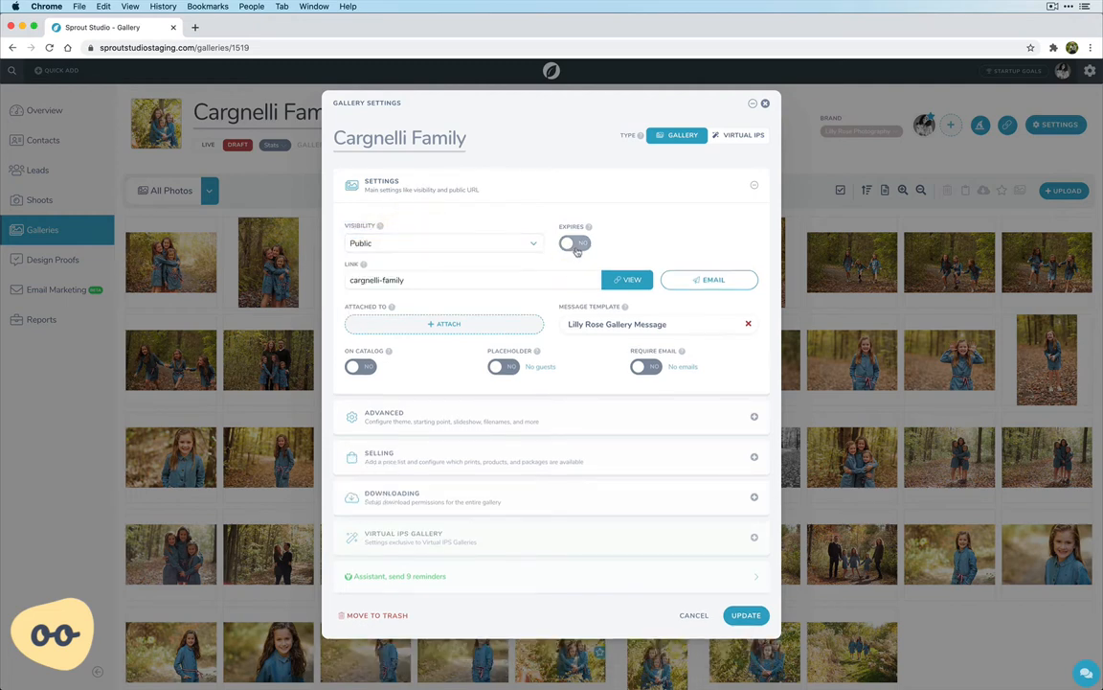
click(576, 246)
click(665, 245)
click(767, 253)
click(768, 253)
click(611, 221)
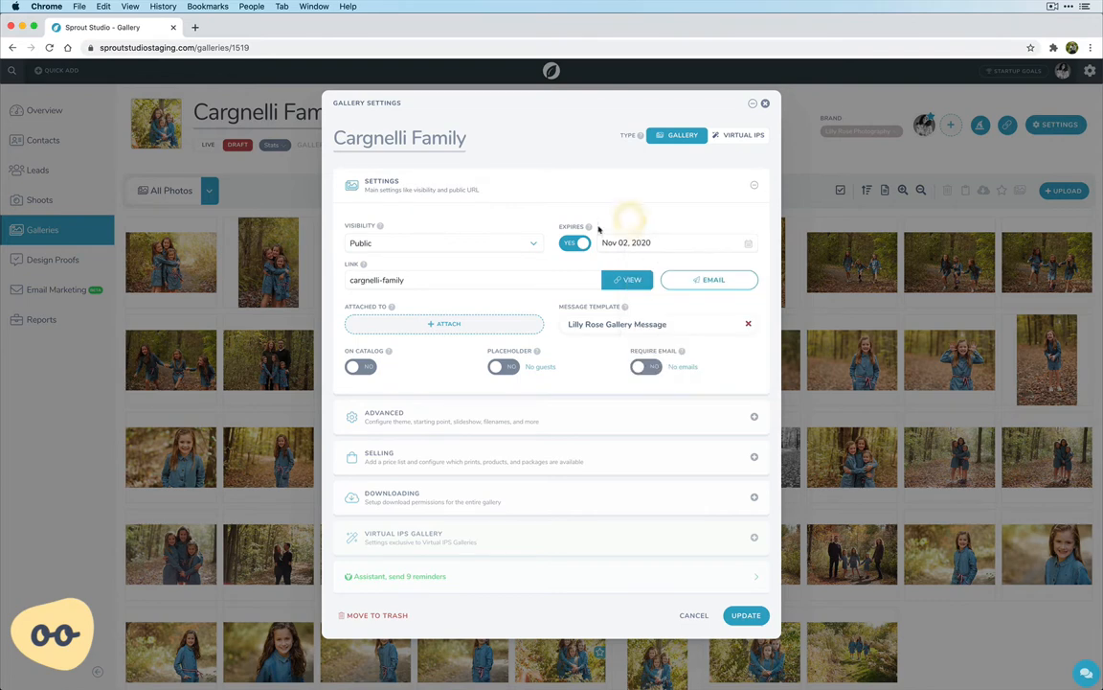
click(576, 243)
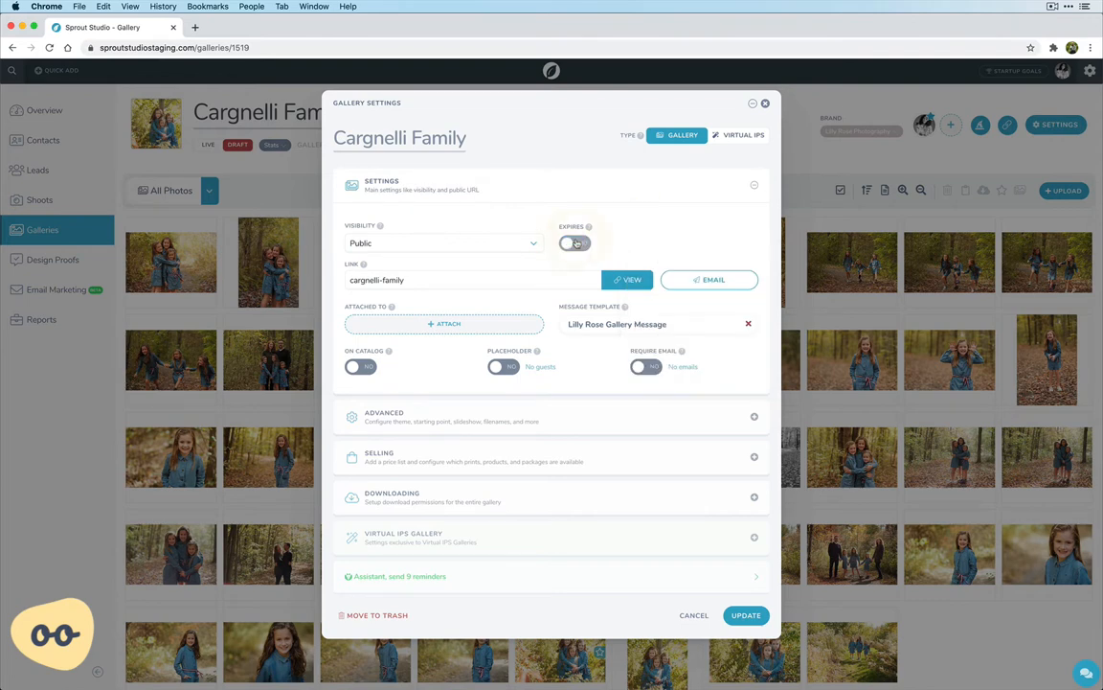
Open the advanced section of the gallery's settings and look at the gallery status and cover style options
click(440, 280)
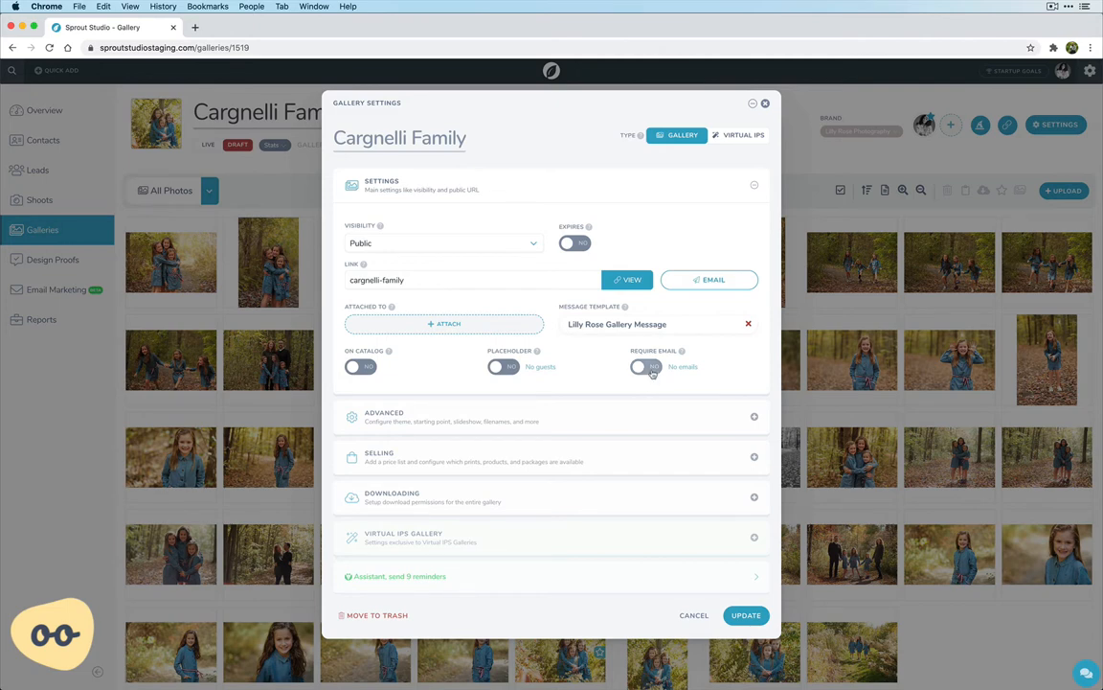
click(411, 421)
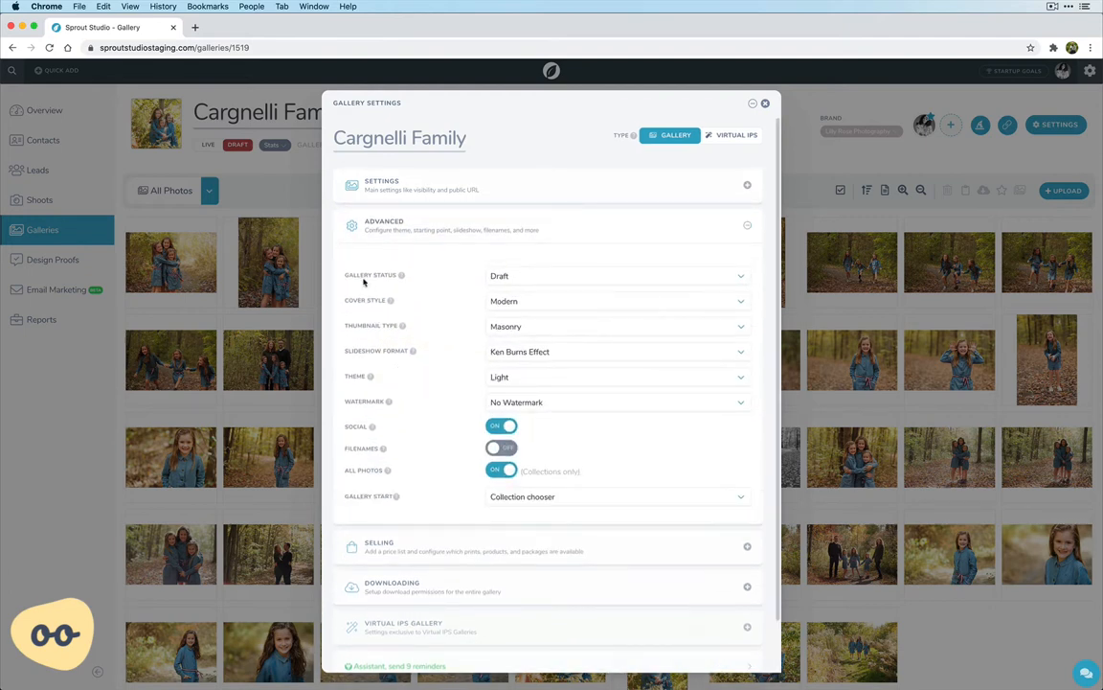
click(518, 278)
click(453, 276)
click(507, 305)
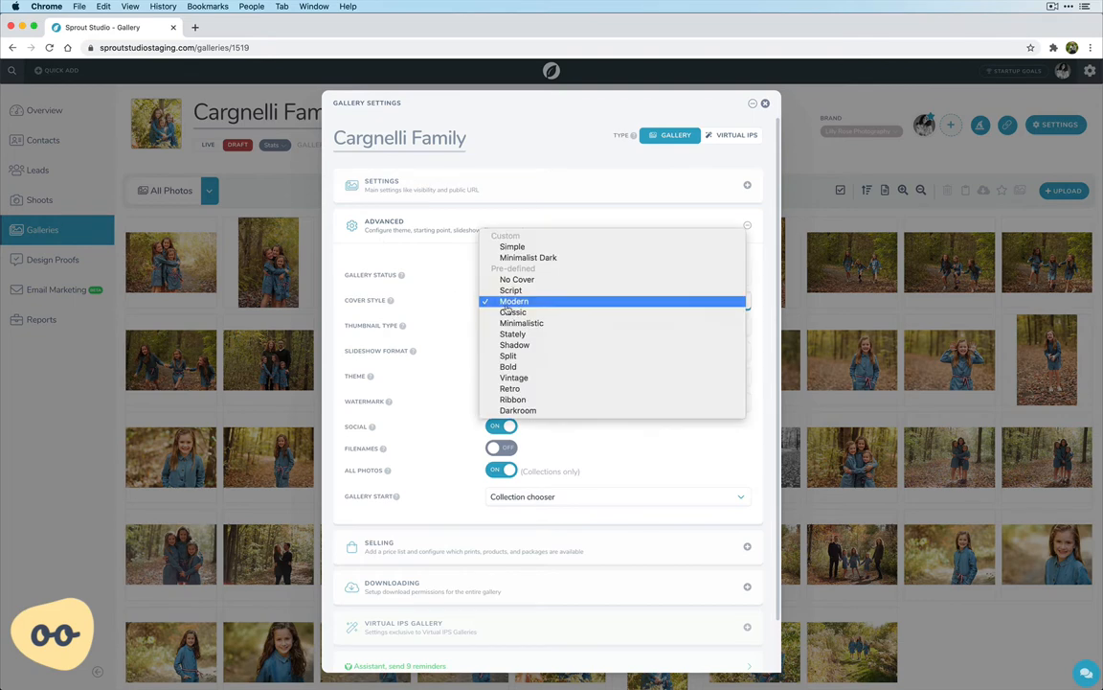
click(441, 301)
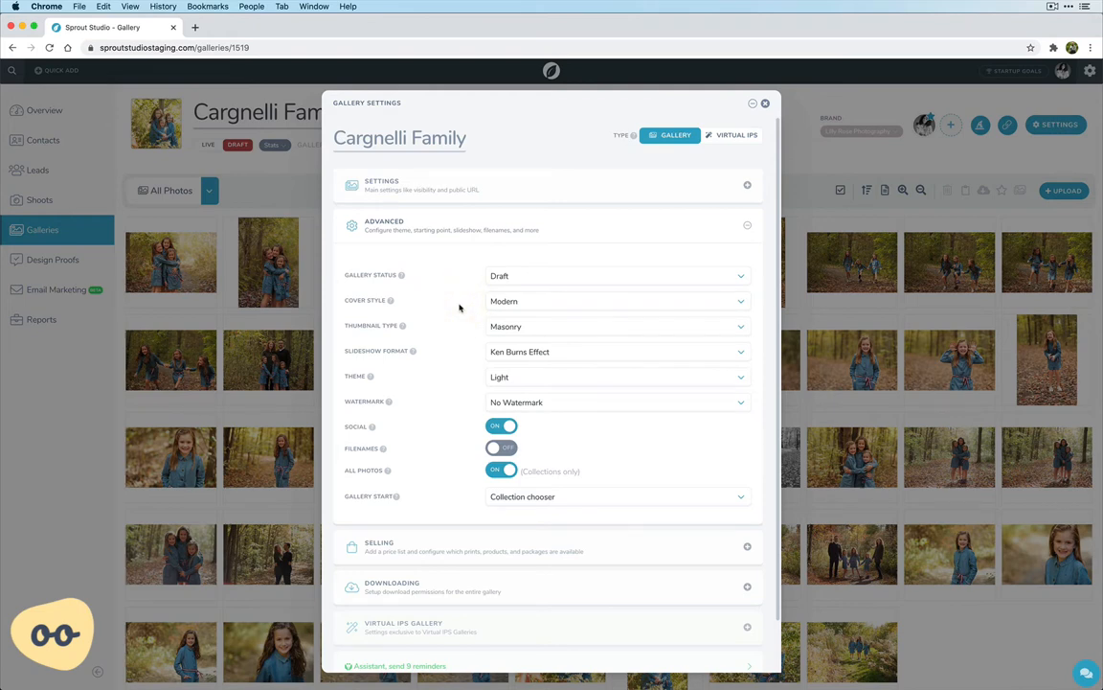
Look through the available options for the gallery's thumbnail type, slideshow format and theme
click(496, 328)
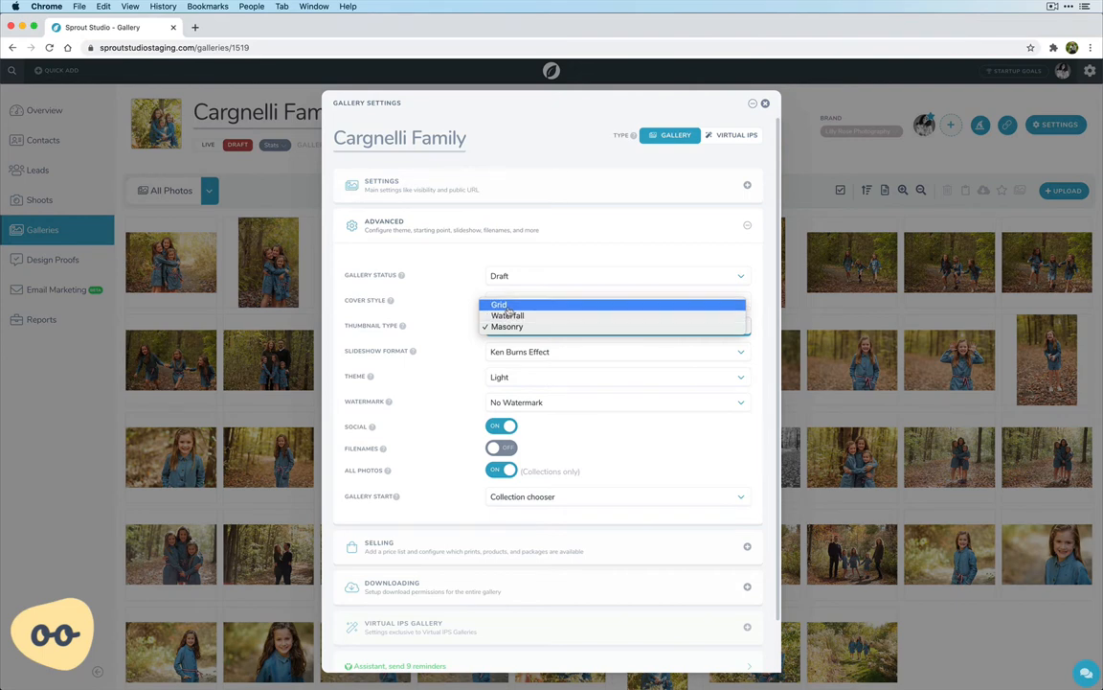
click(453, 323)
click(517, 353)
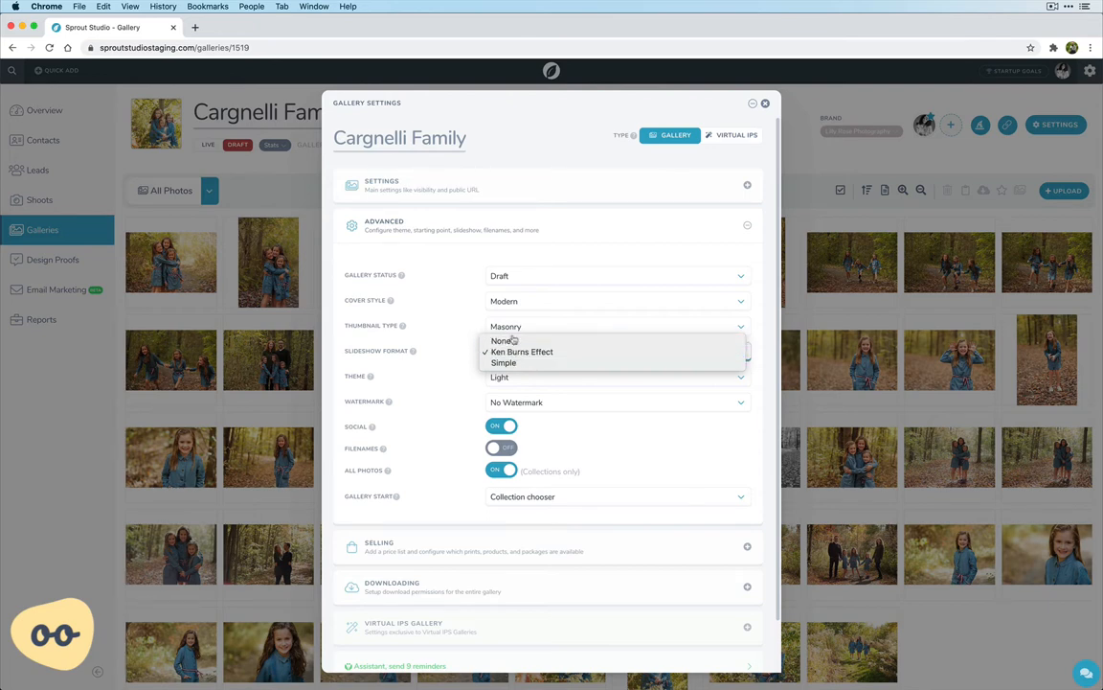
click(442, 357)
click(456, 375)
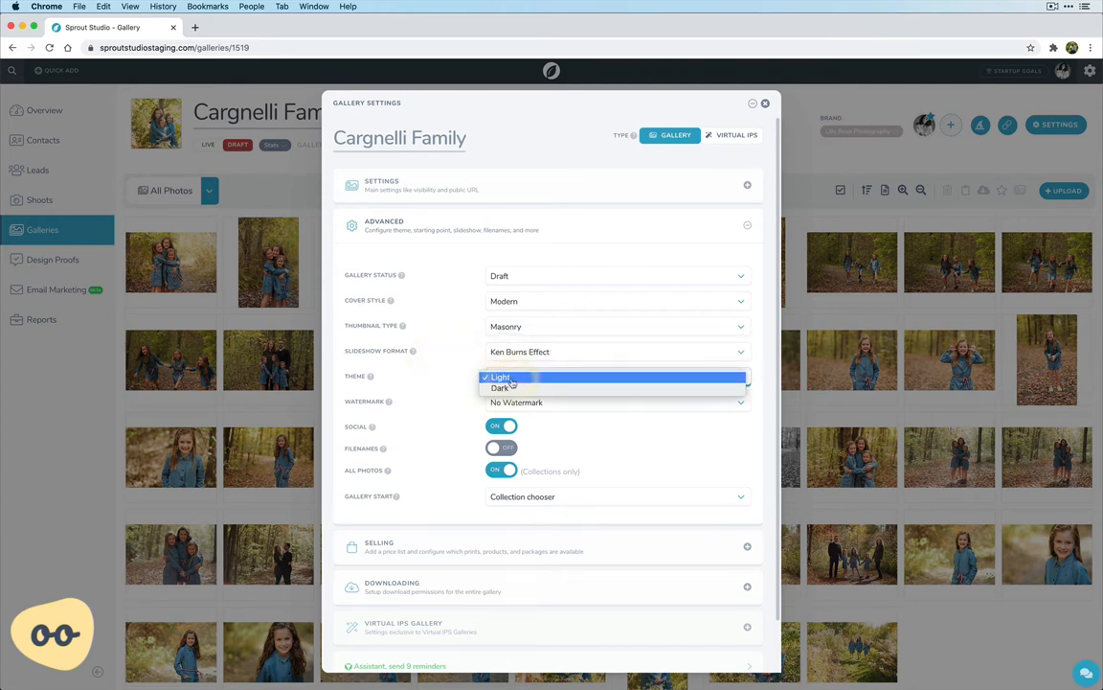
click(457, 385)
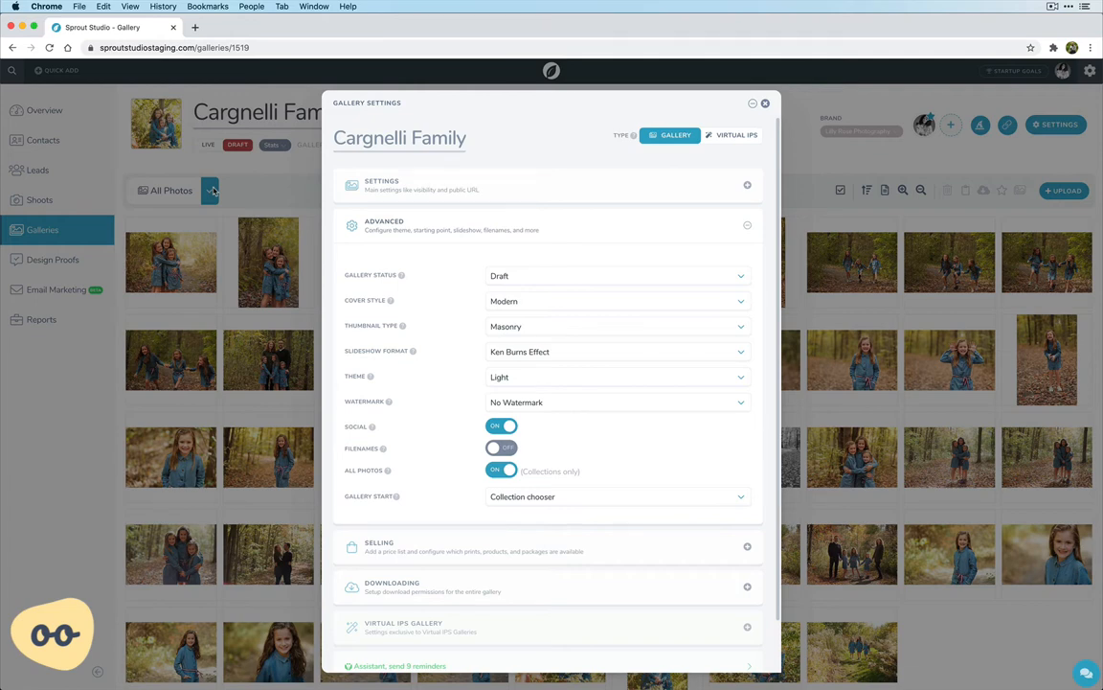
Set the gallery's starting point to All photos and switch it back to Collection chooser
click(502, 473)
scroll(448, 470, down, 2)
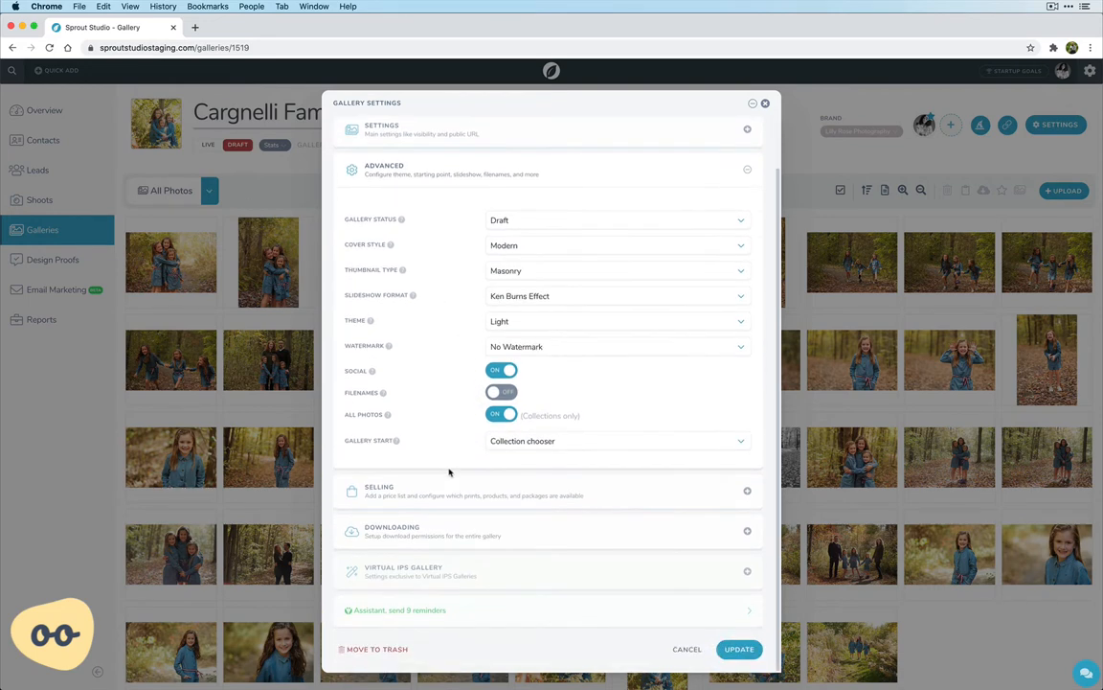
click(527, 445)
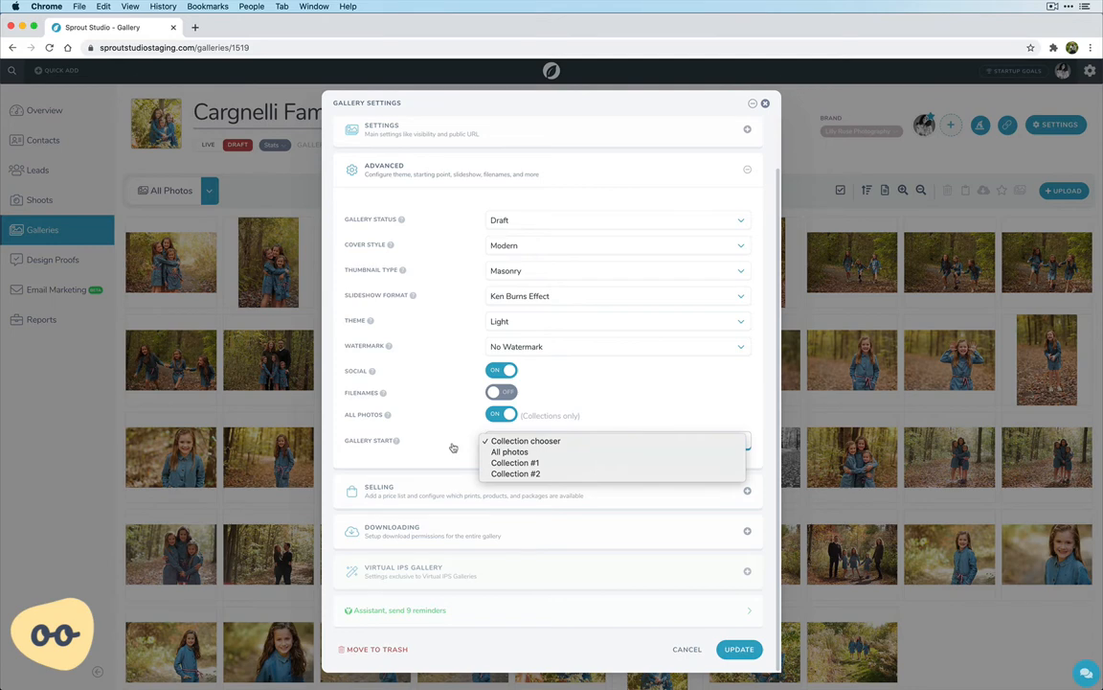
click(525, 453)
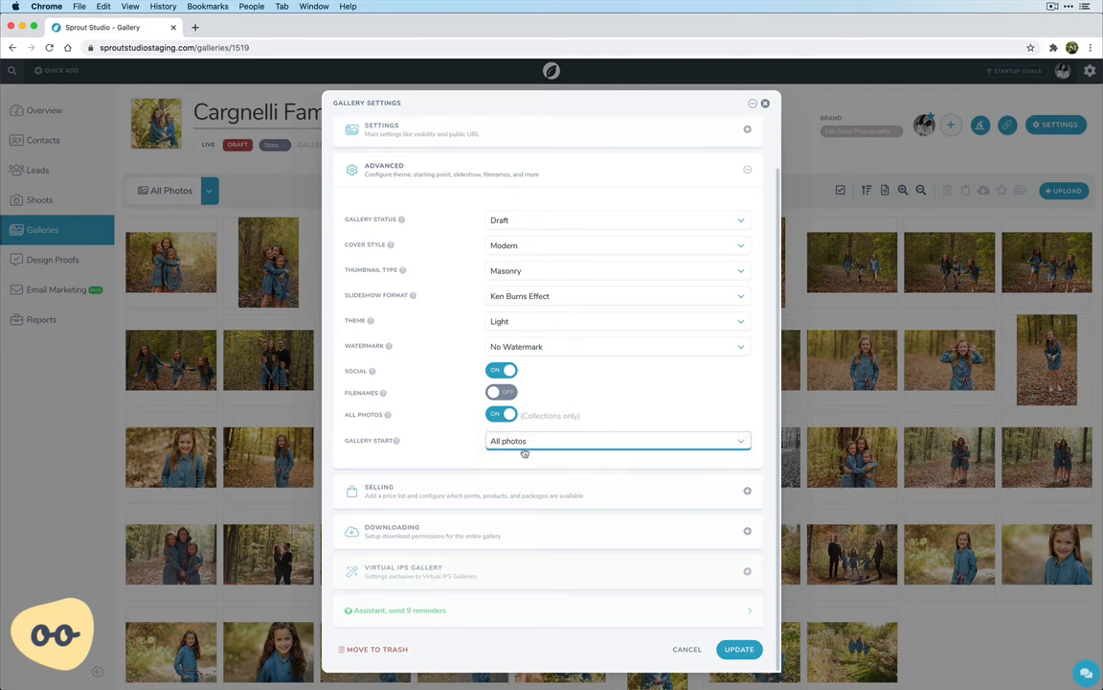
click(524, 448)
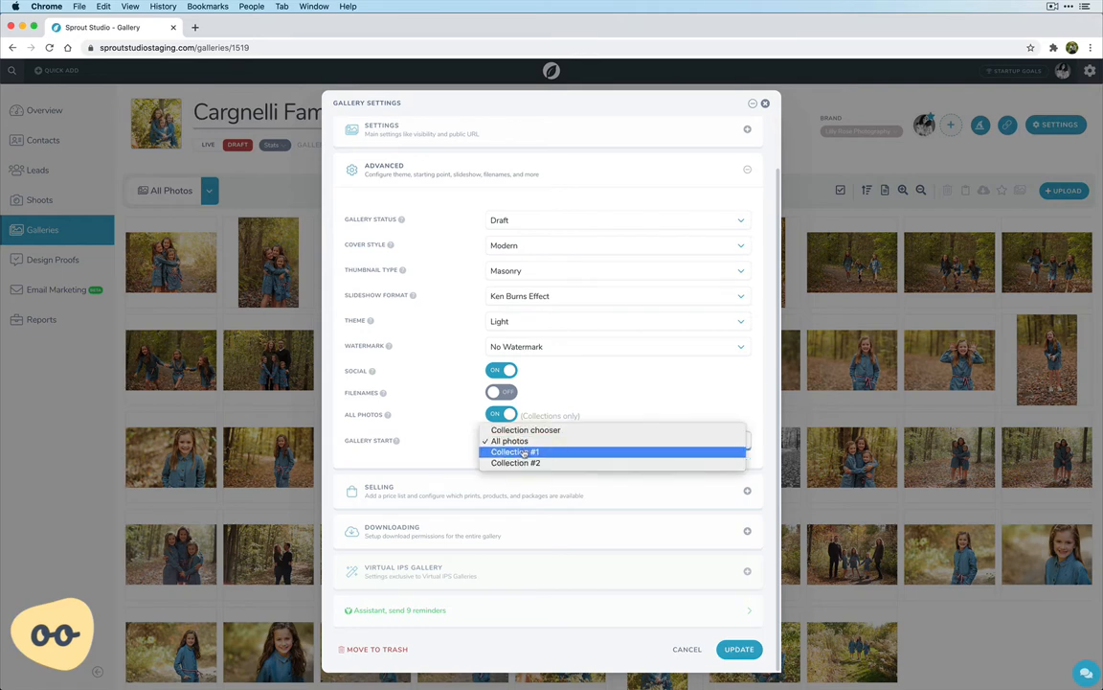
key(Up)
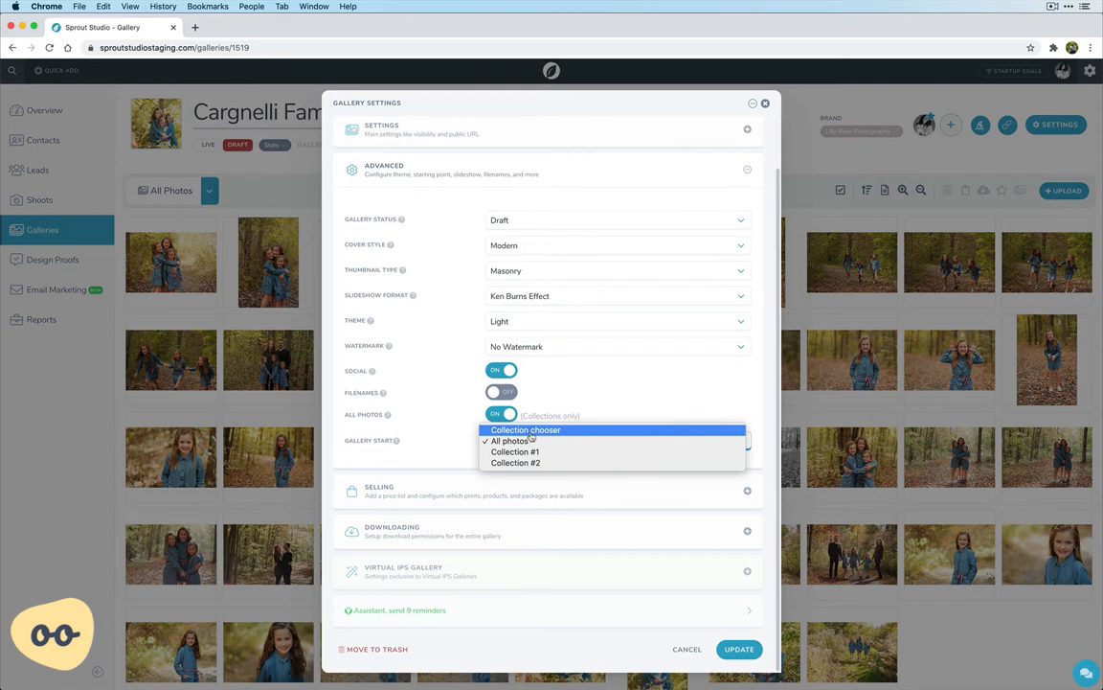
click(529, 432)
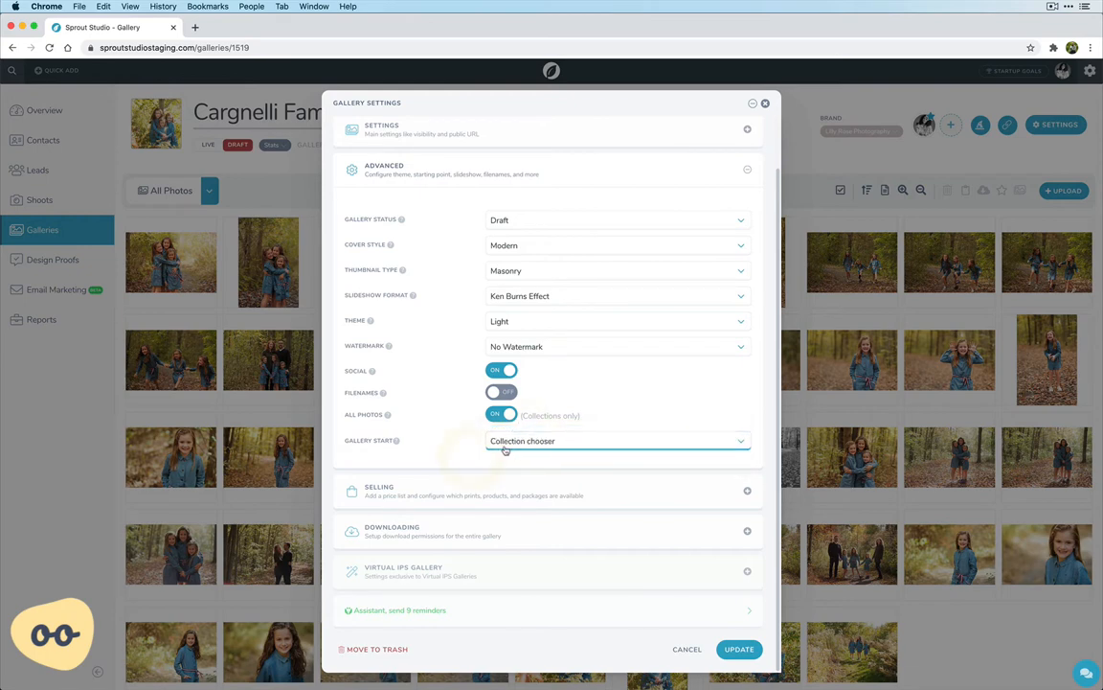
Review the selling and downloading sections of the gallery's settings, and save the gallery settings
scroll(431, 210, up, 2)
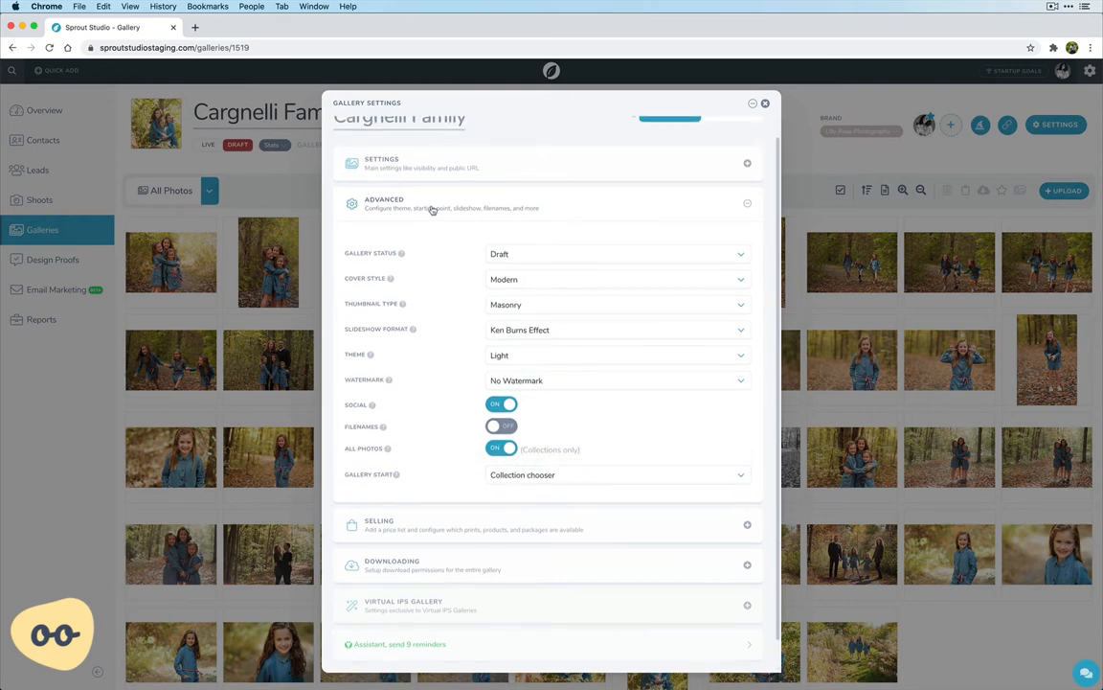
click(432, 213)
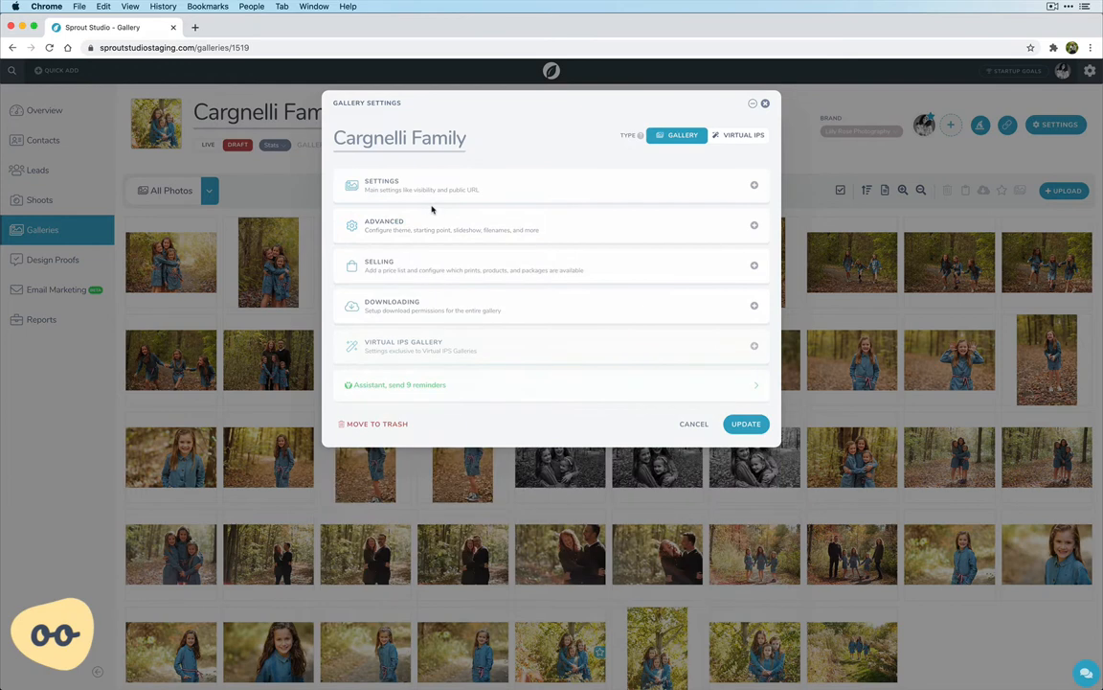
click(402, 265)
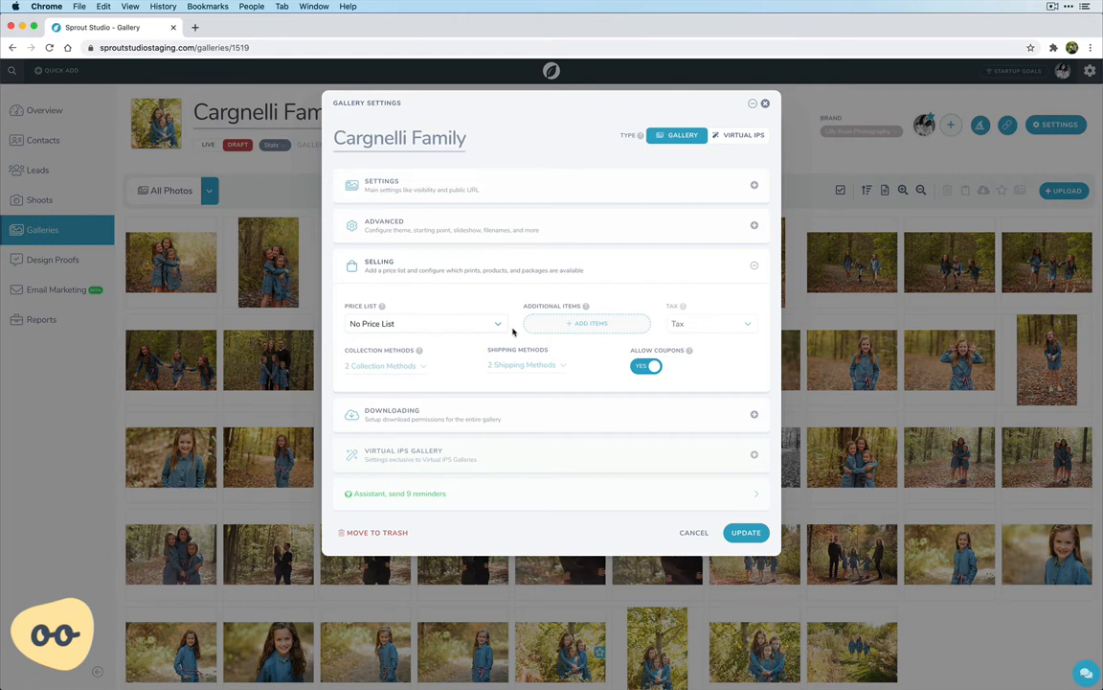
click(421, 268)
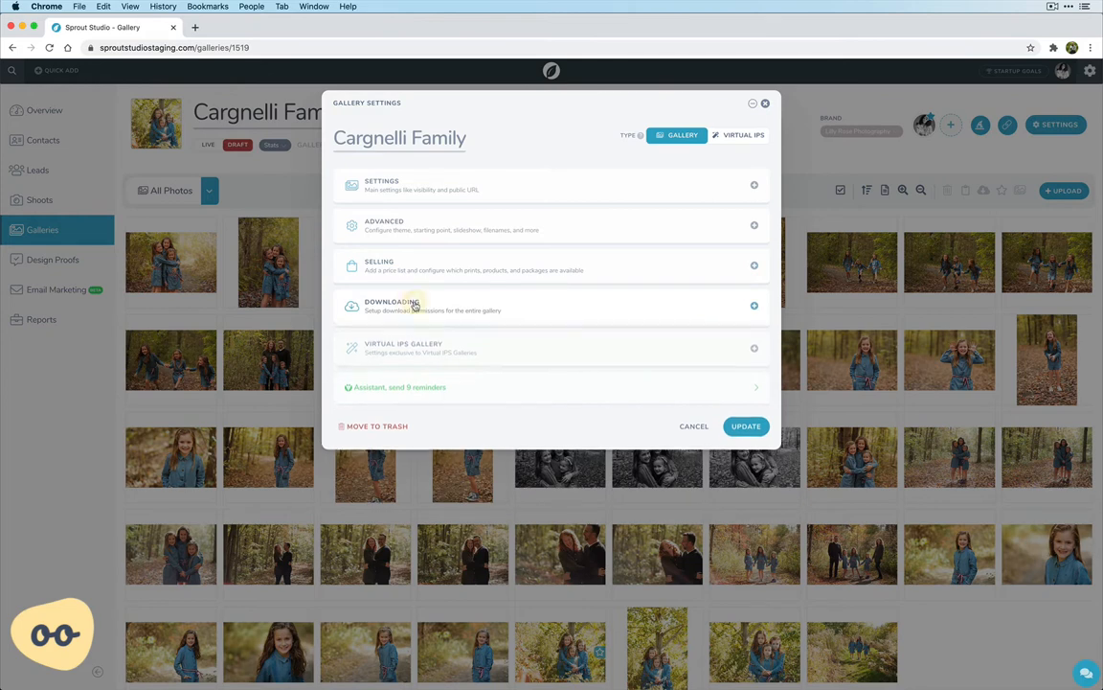
click(414, 304)
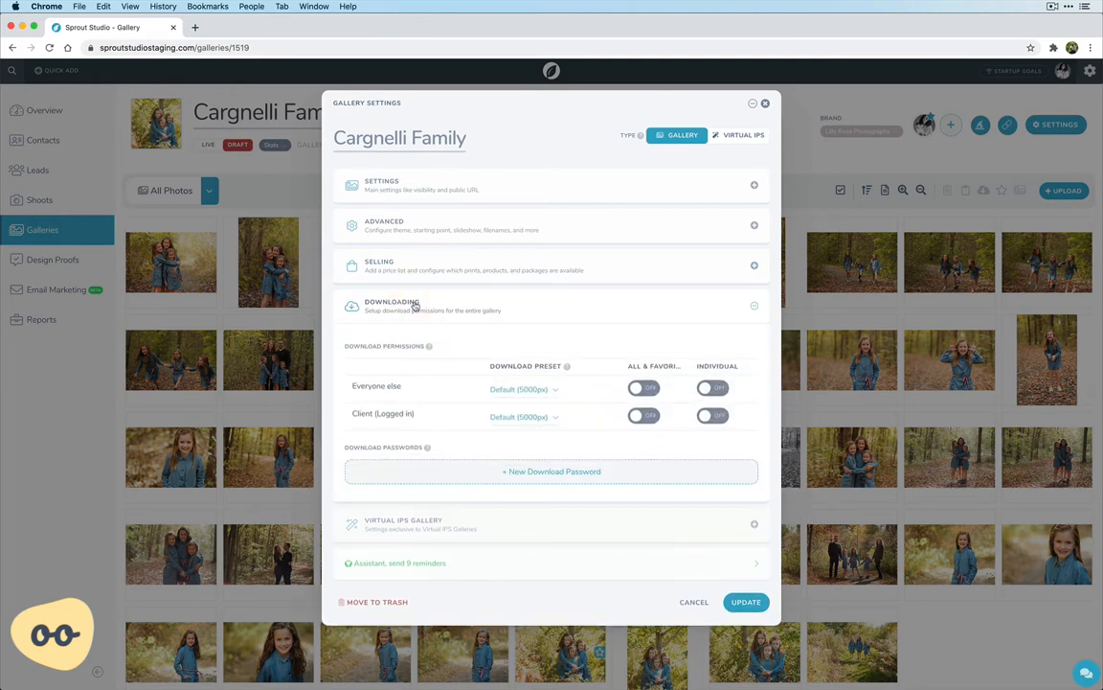
click(414, 304)
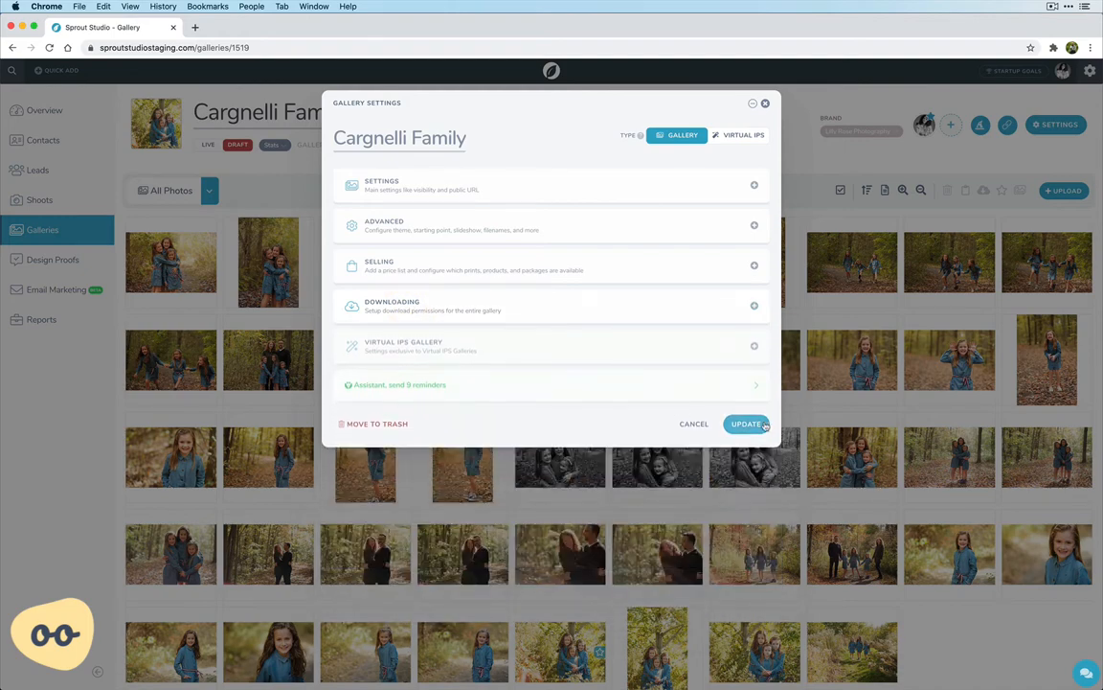
click(746, 424)
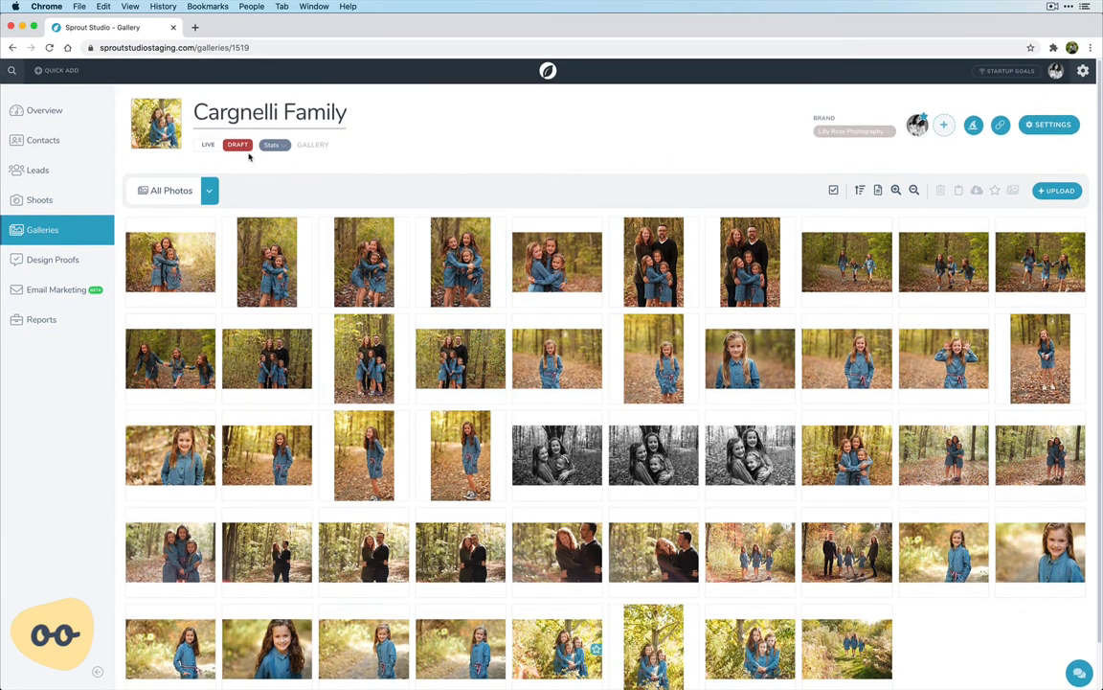
Make the gallery live, open the client announcement email and close it without sending
click(208, 146)
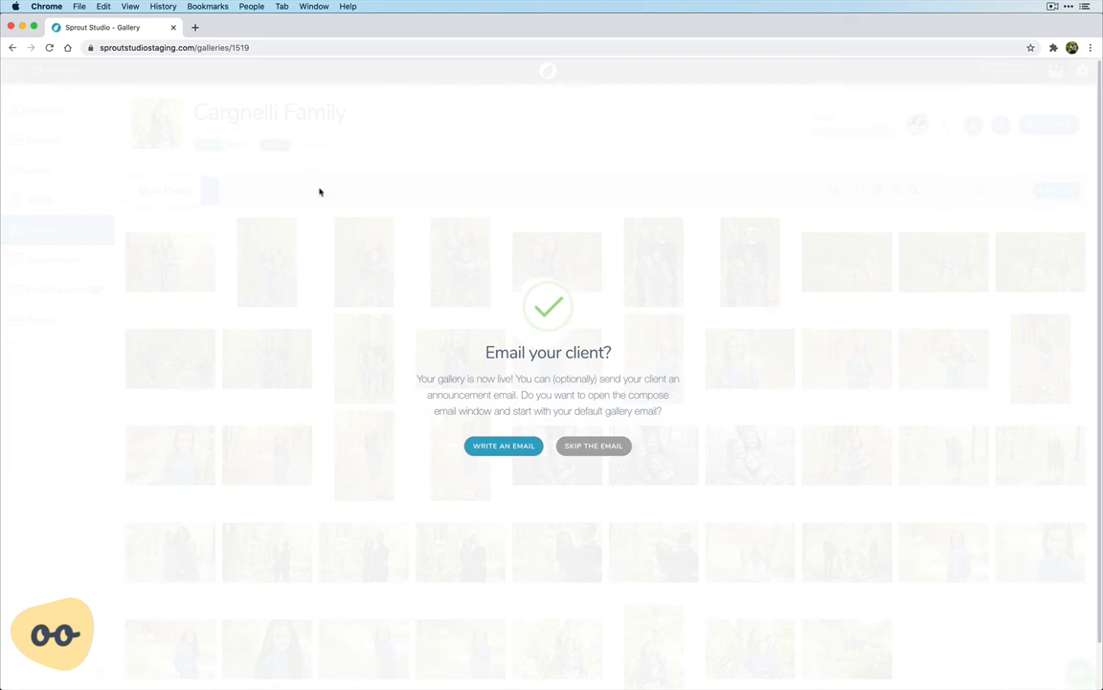
click(487, 448)
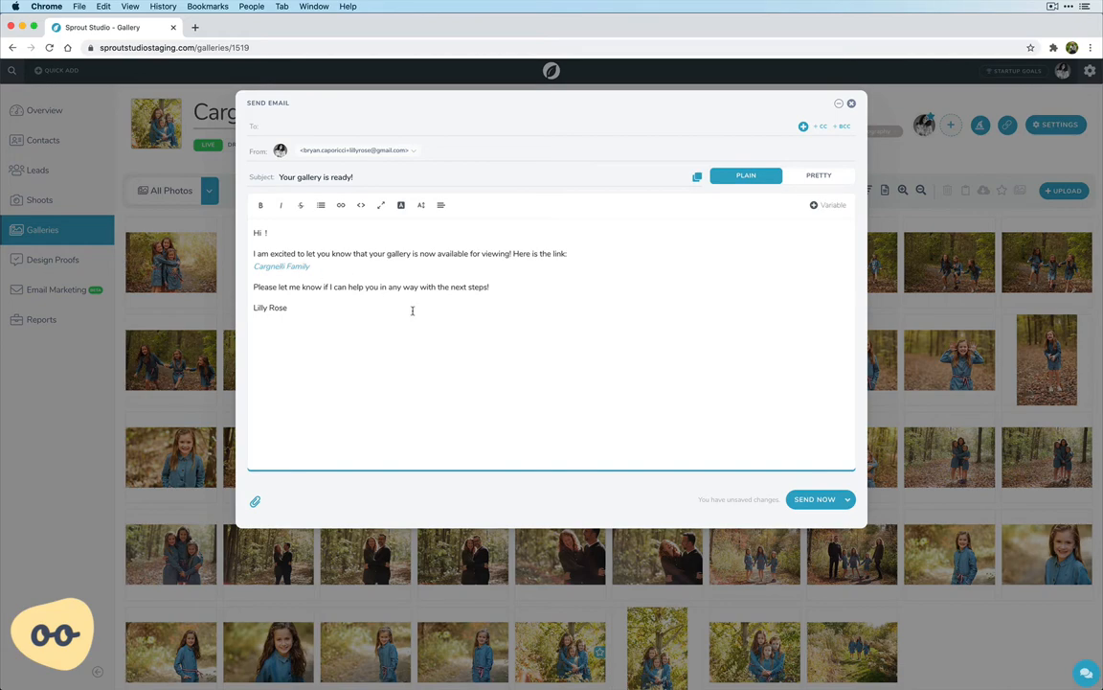
click(850, 104)
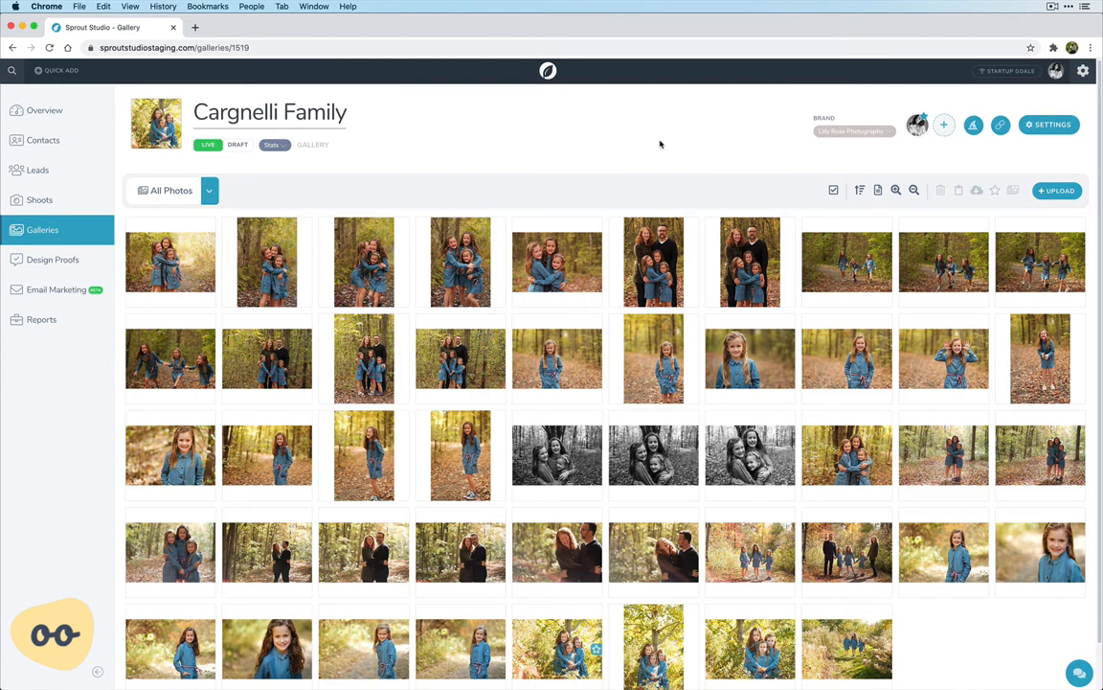
View the live gallery as a client, continue past its cover and welcome message, and preview the two collections in the chooser
click(1000, 126)
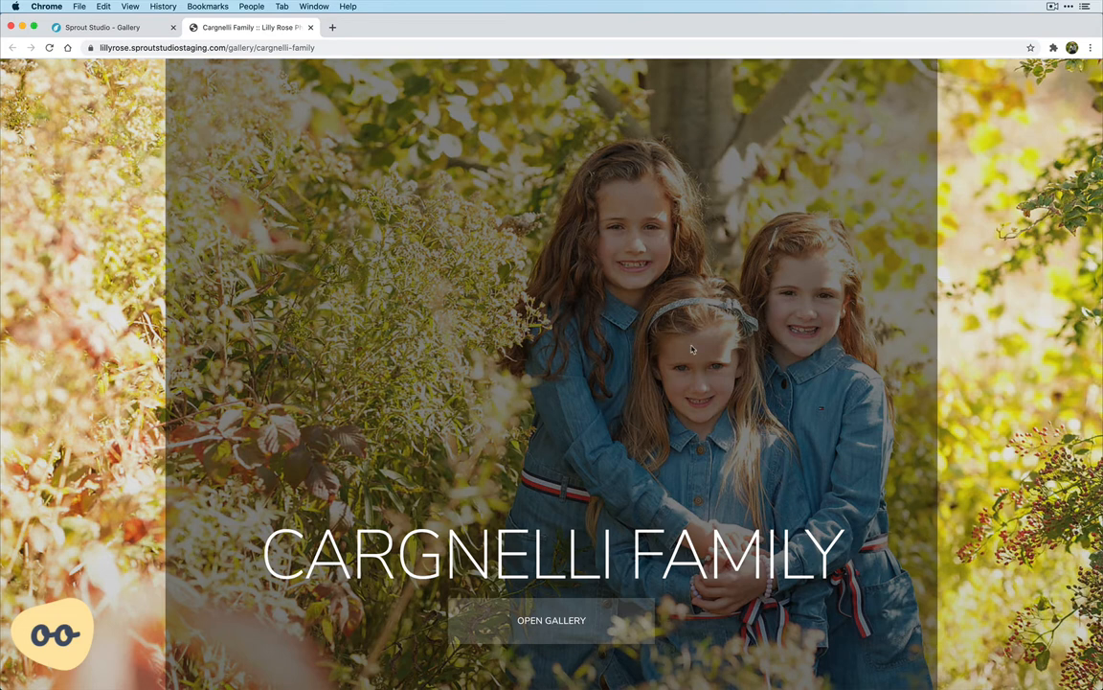
click(551, 632)
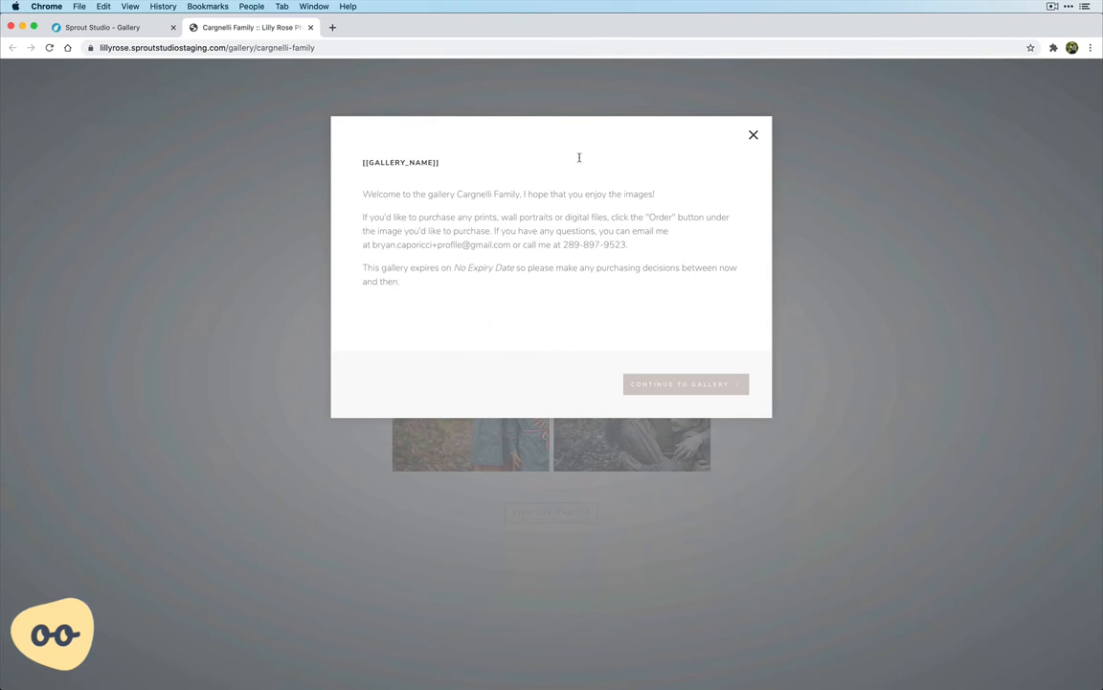
click(667, 384)
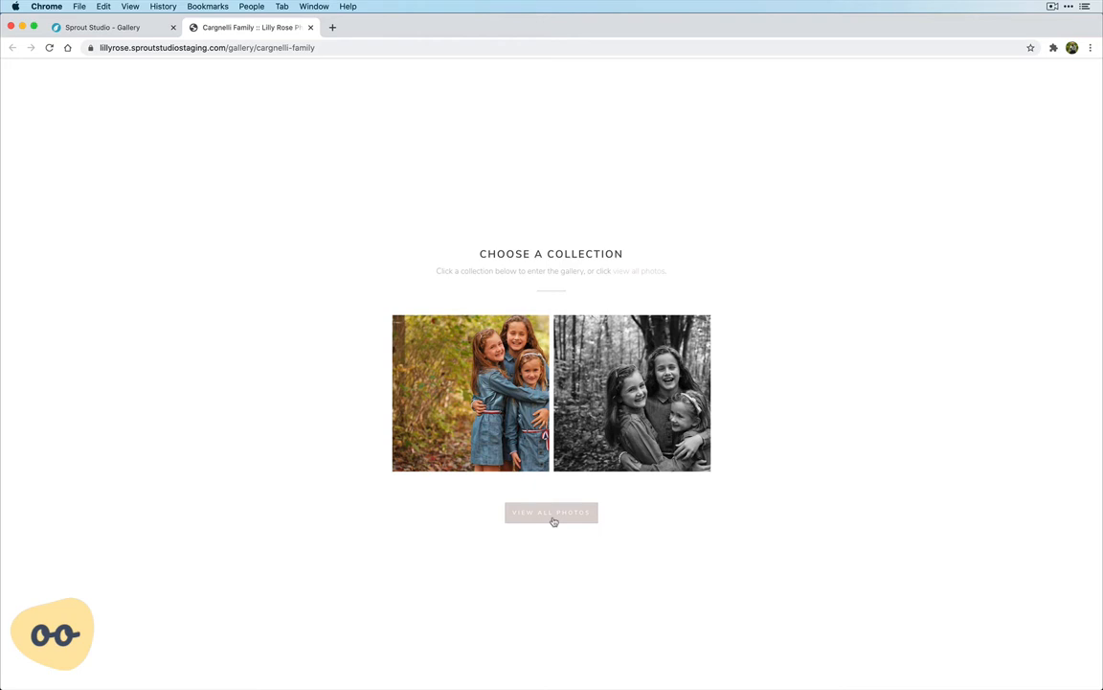
mouse_move(496, 411)
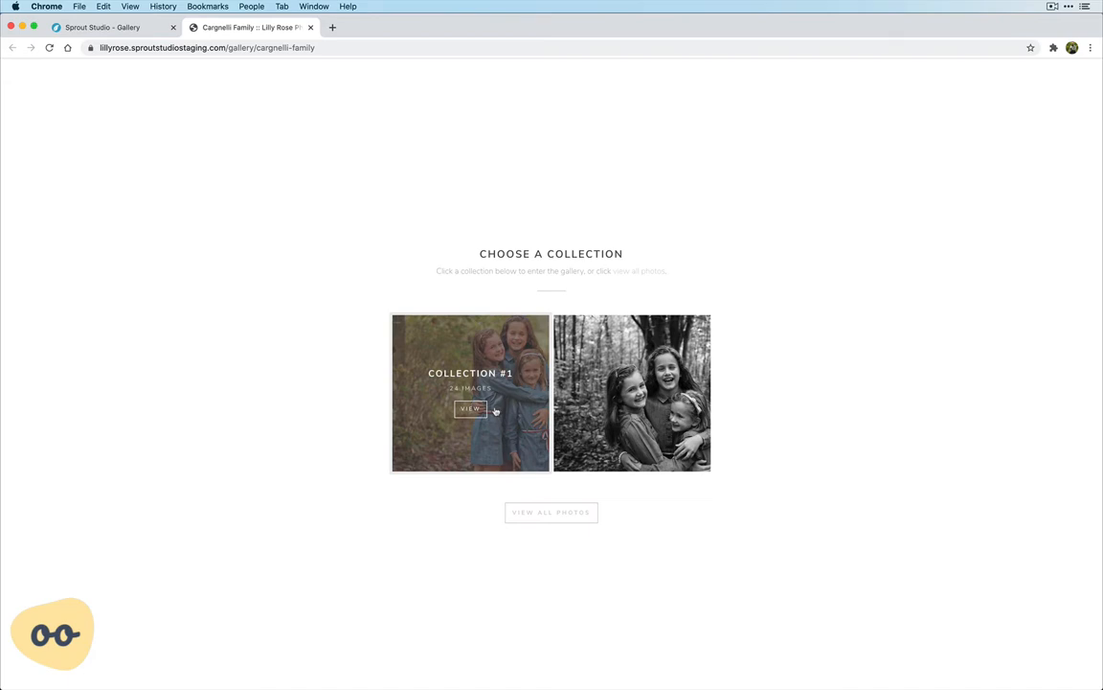
mouse_move(614, 392)
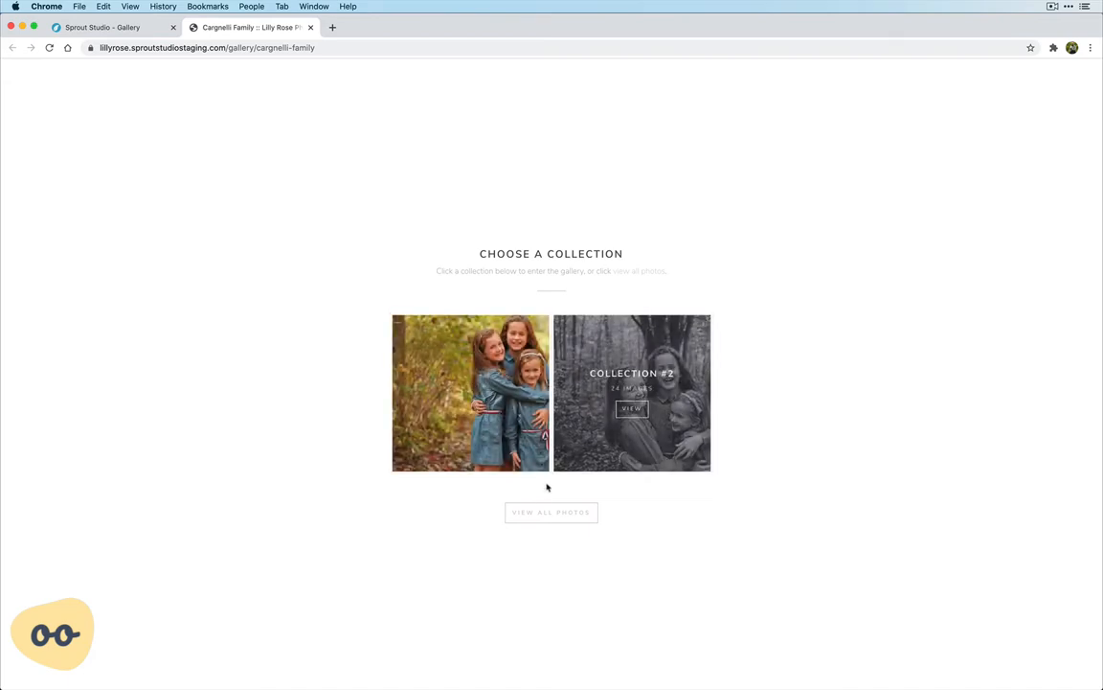
View all photos in the client gallery and browse through the image layout
click(542, 515)
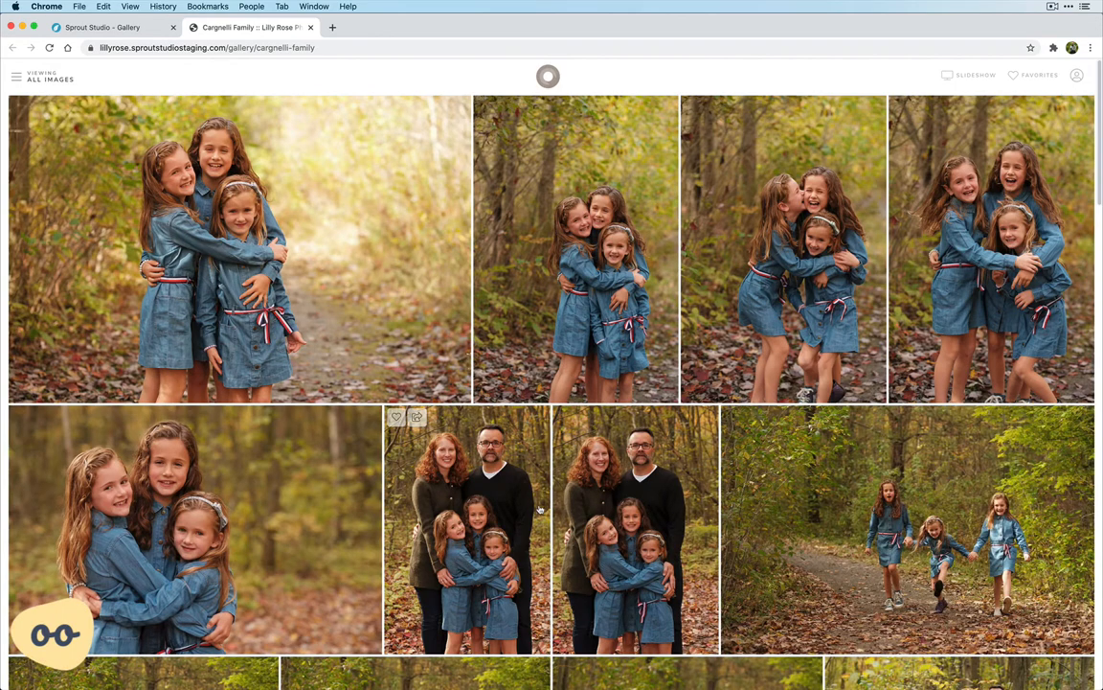
scroll(575, 289, down, 1)
scroll(575, 285, down, 3)
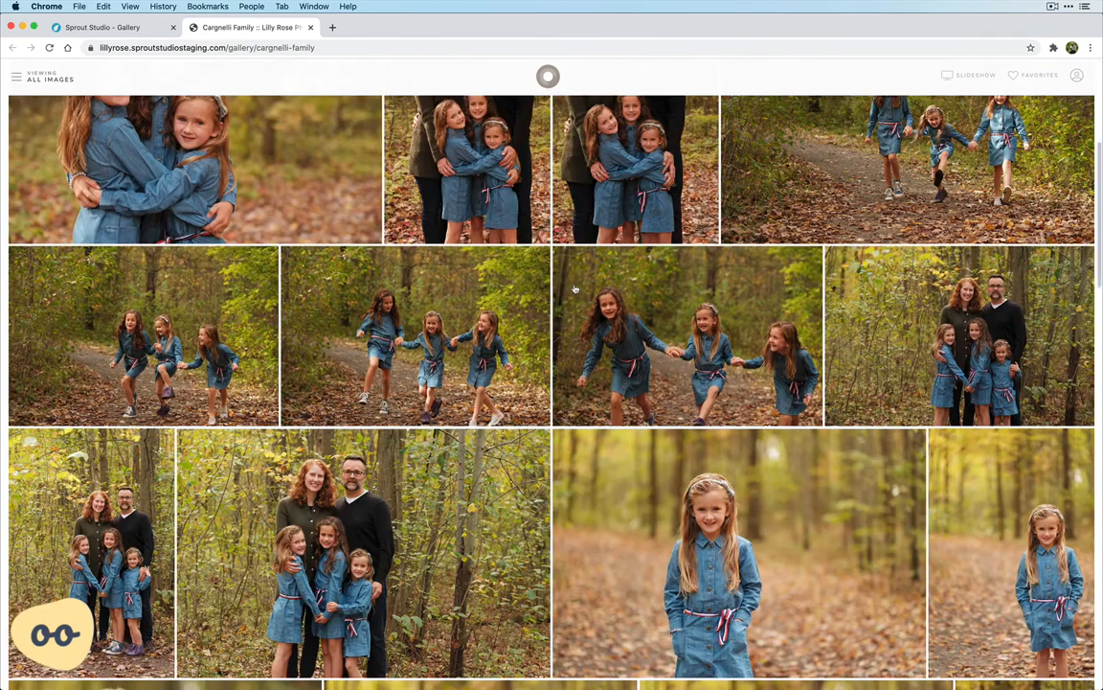
scroll(575, 285, up, 6)
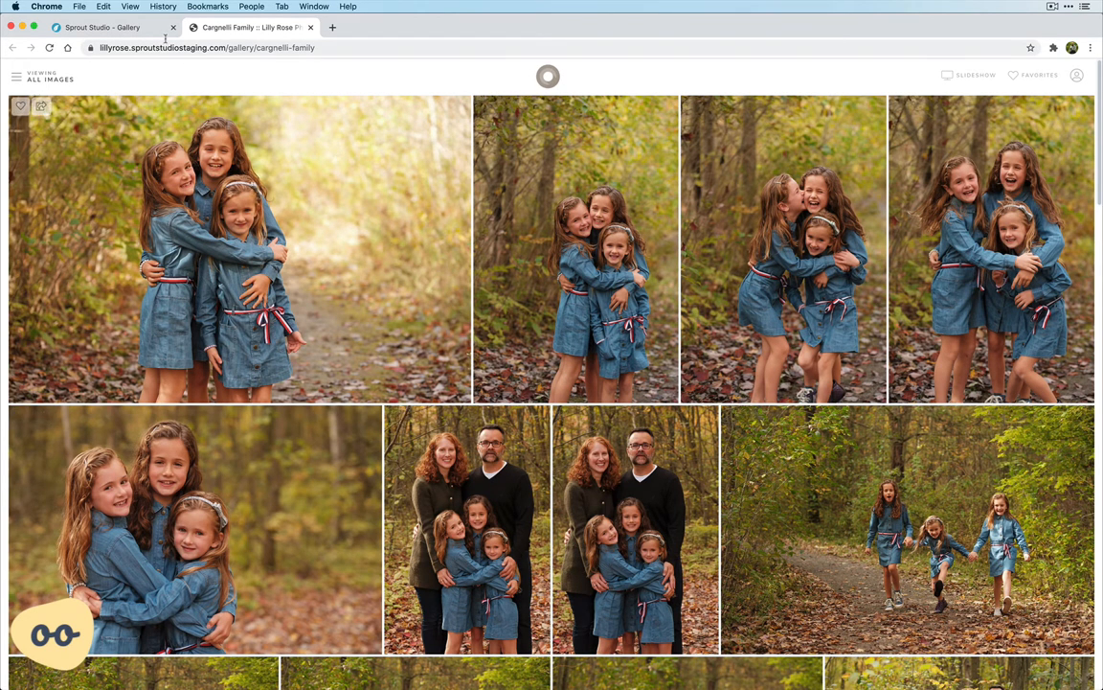
Return to the gallery editor and set the advanced gallery settings to the Grid thumbnail type and the All photos gallery start
click(138, 29)
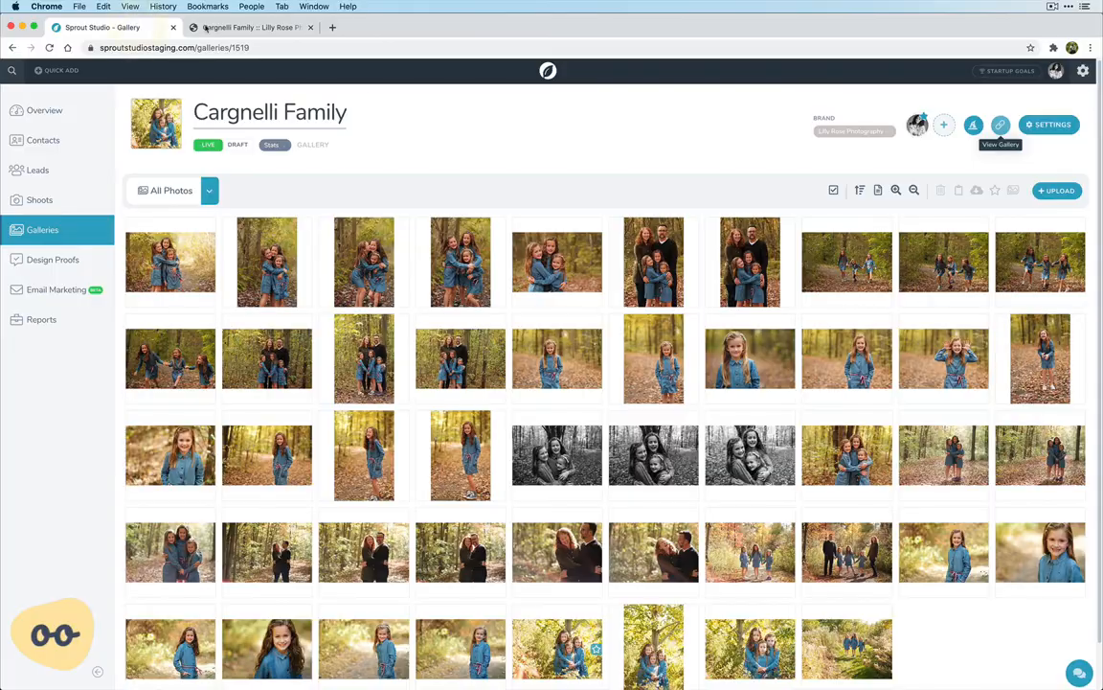
click(1053, 125)
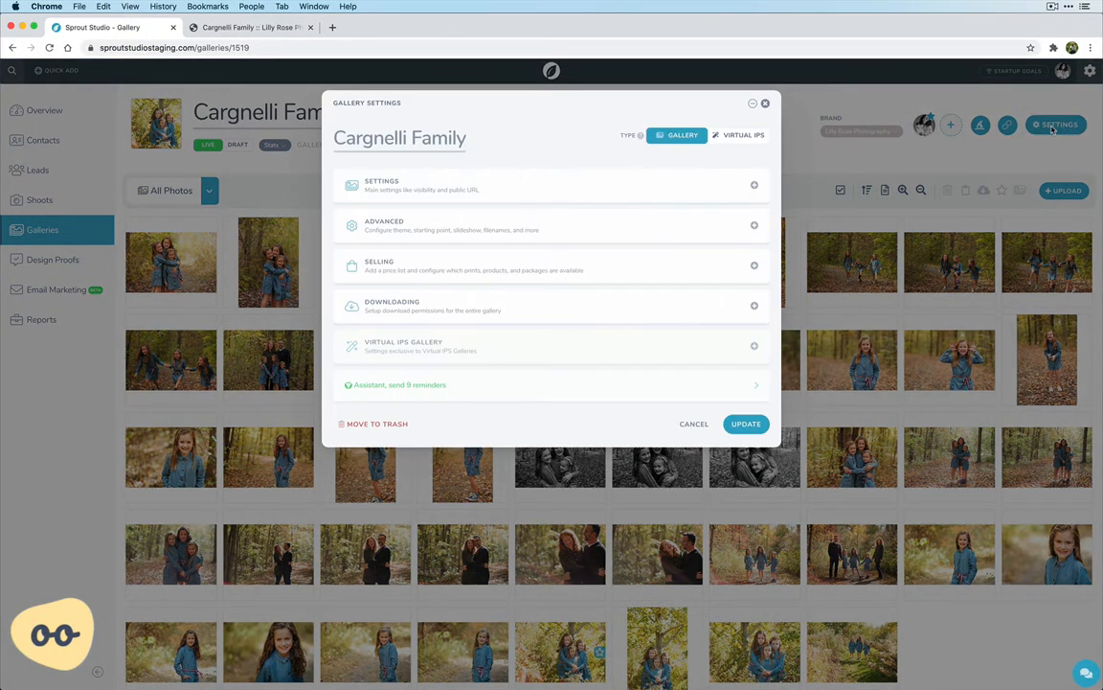
click(503, 224)
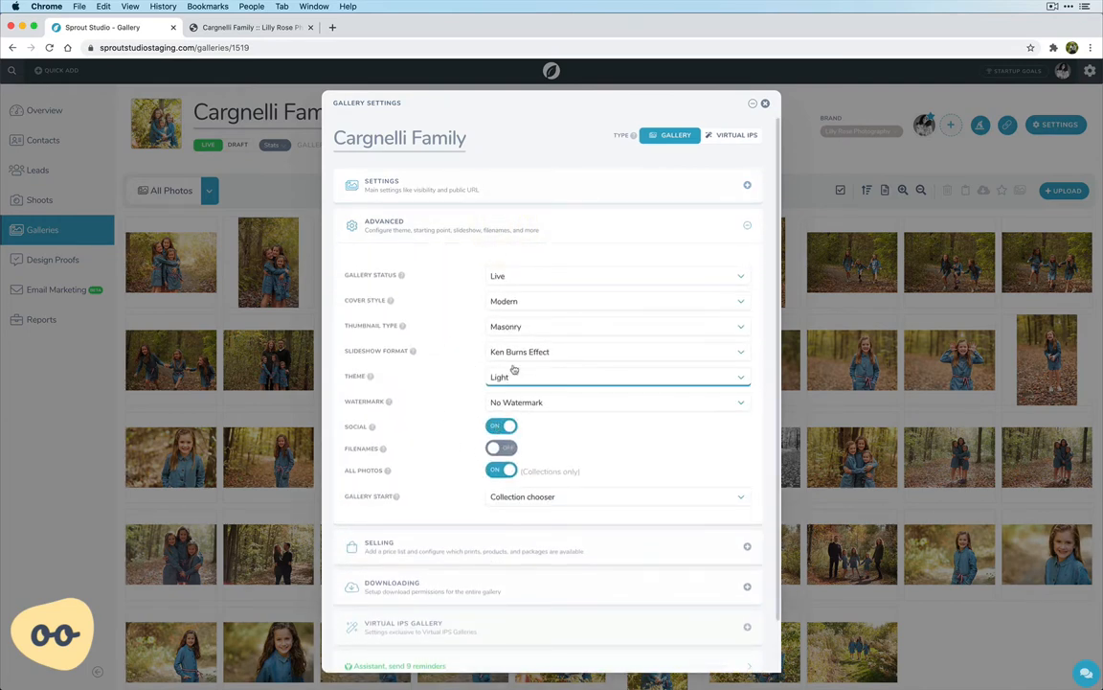
click(522, 326)
click(518, 305)
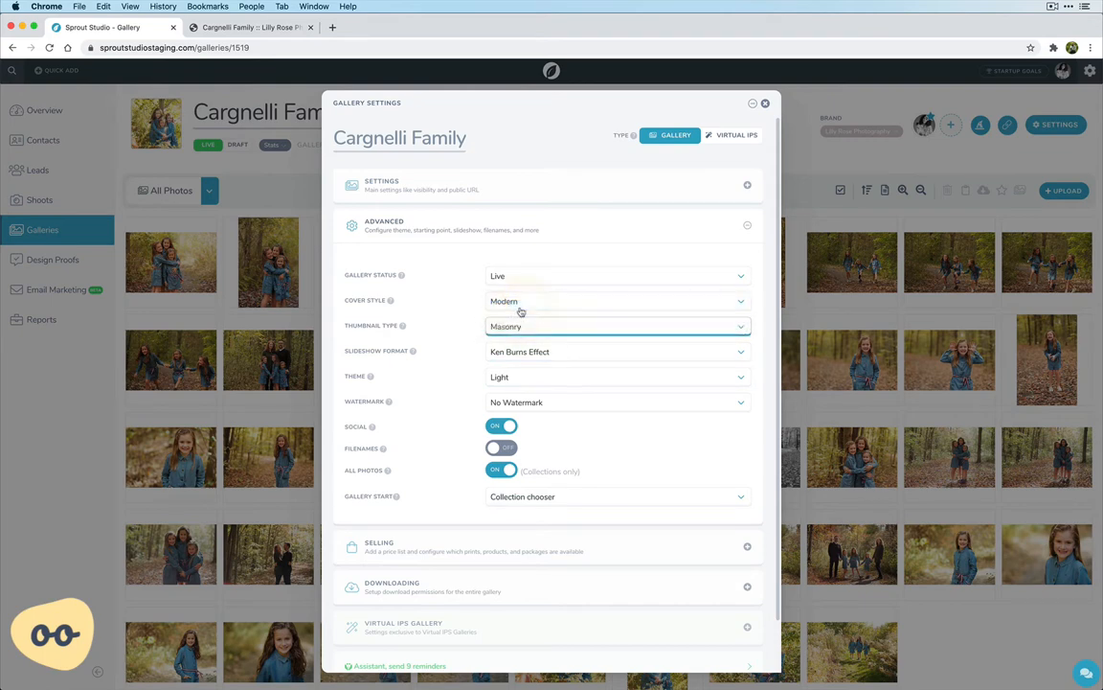
click(527, 498)
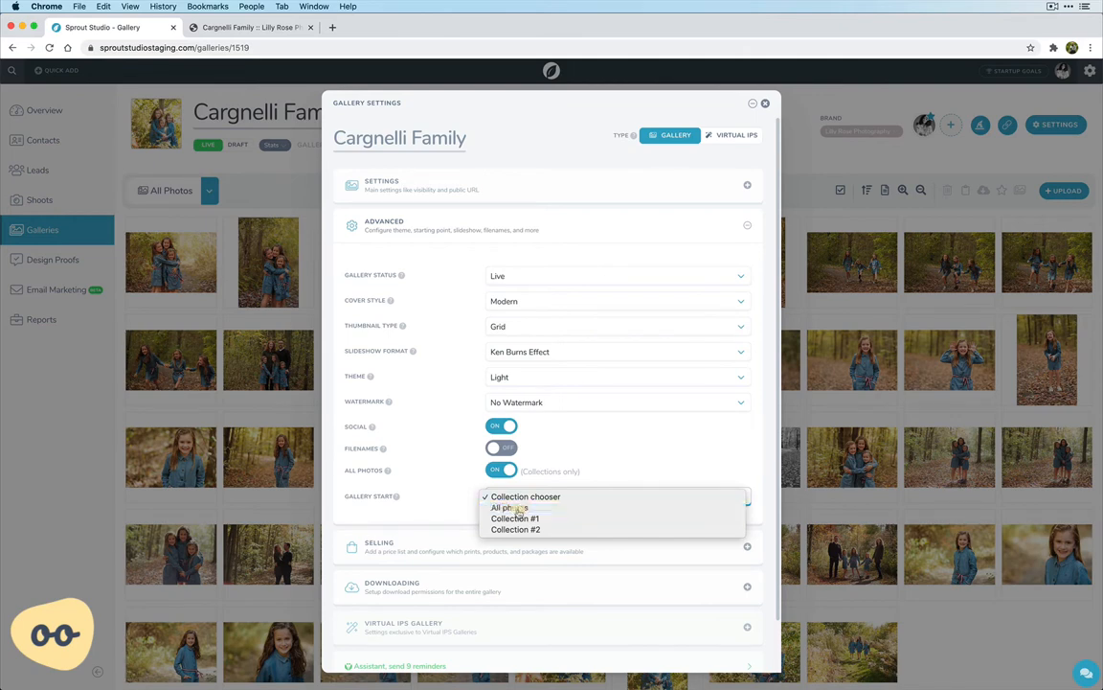
click(519, 509)
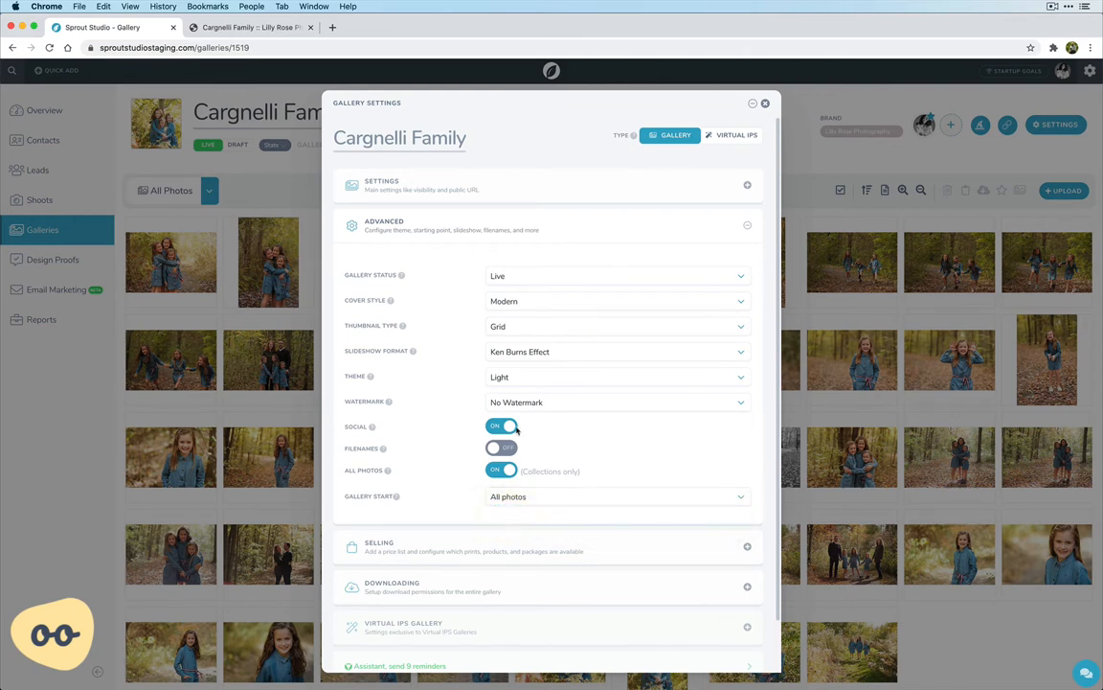
Remove the attached message template from the gallery's main settings and save the changes
click(431, 182)
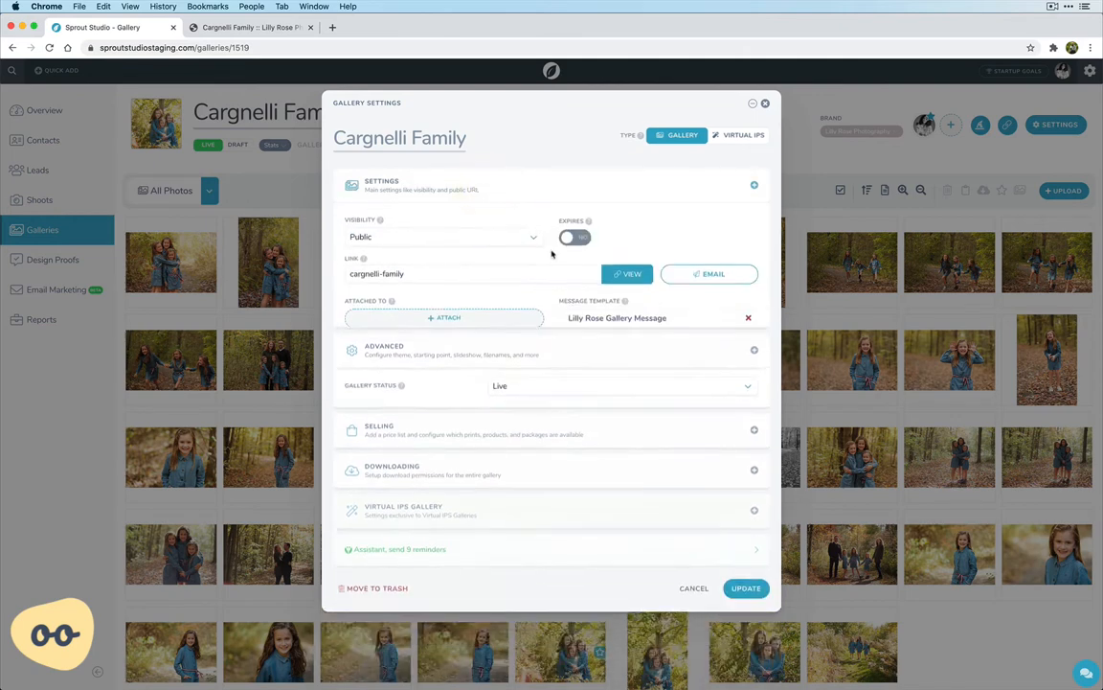
click(749, 326)
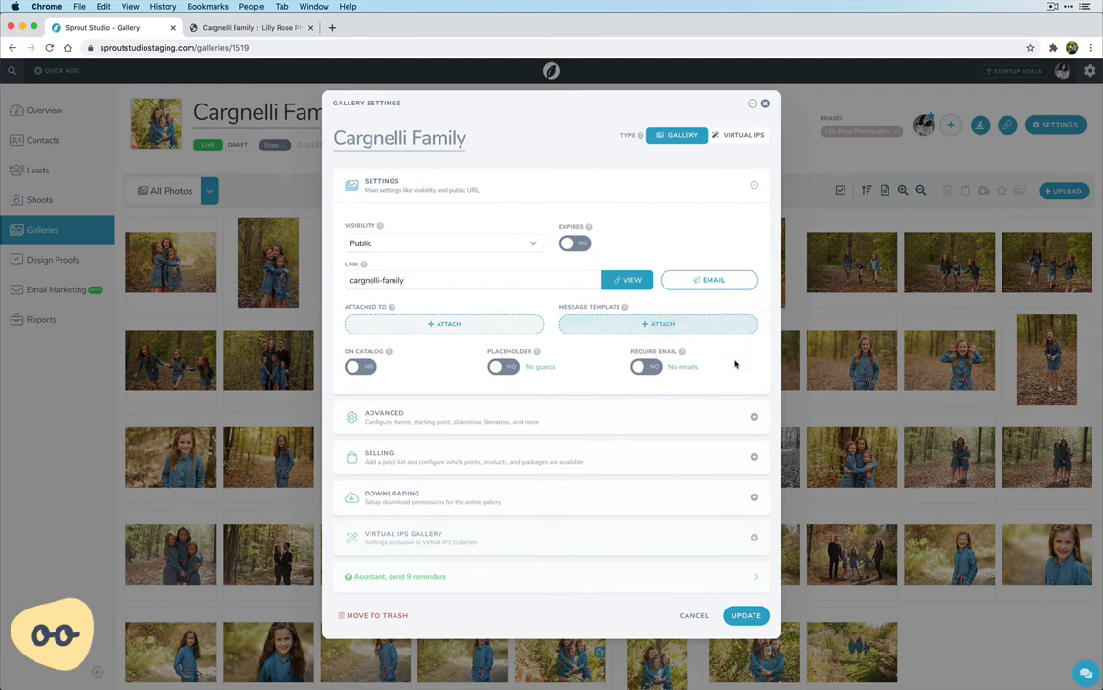
click(746, 616)
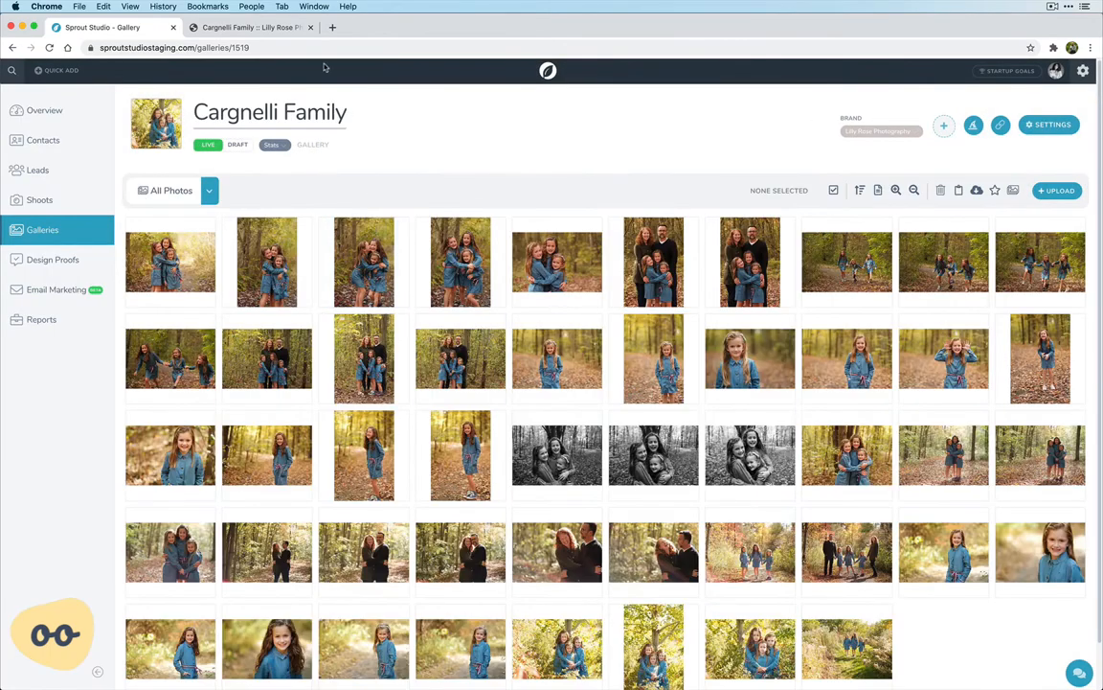
Close the outdated client view, reopen the gallery as the client sees it and enter it from the cover
click(311, 28)
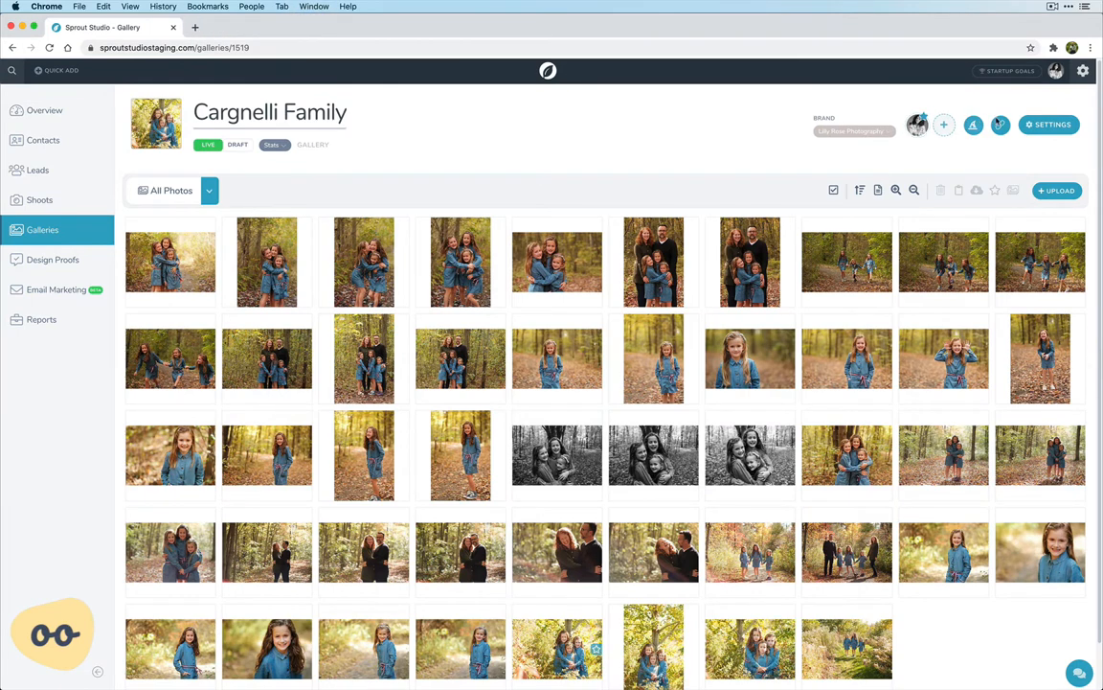
click(1000, 126)
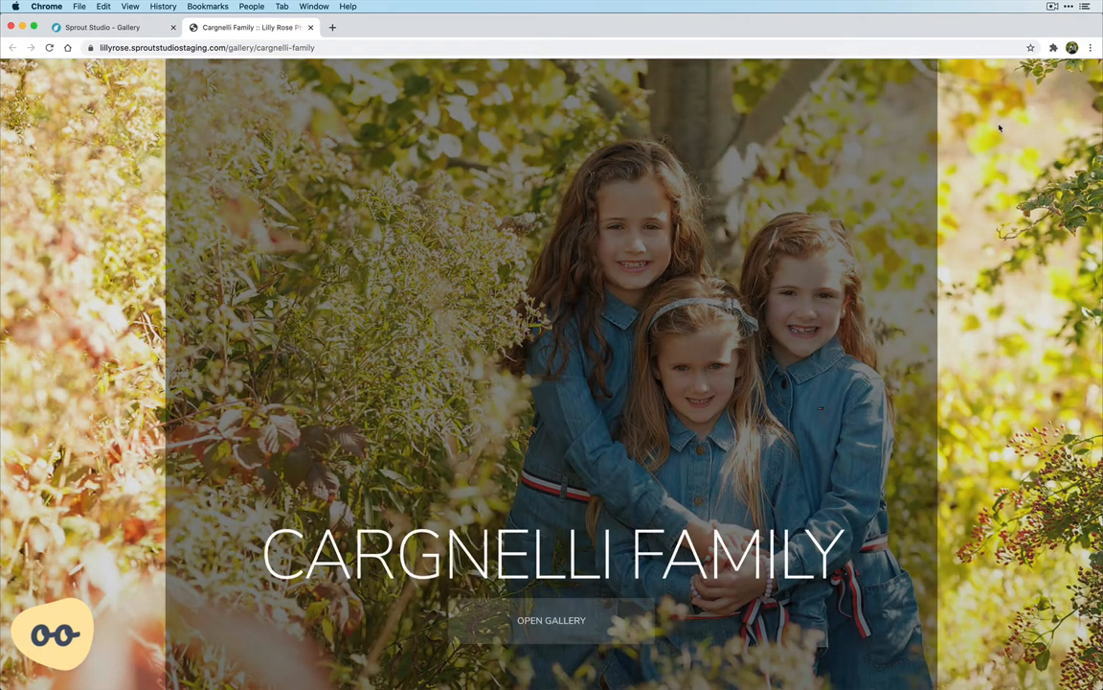
click(544, 626)
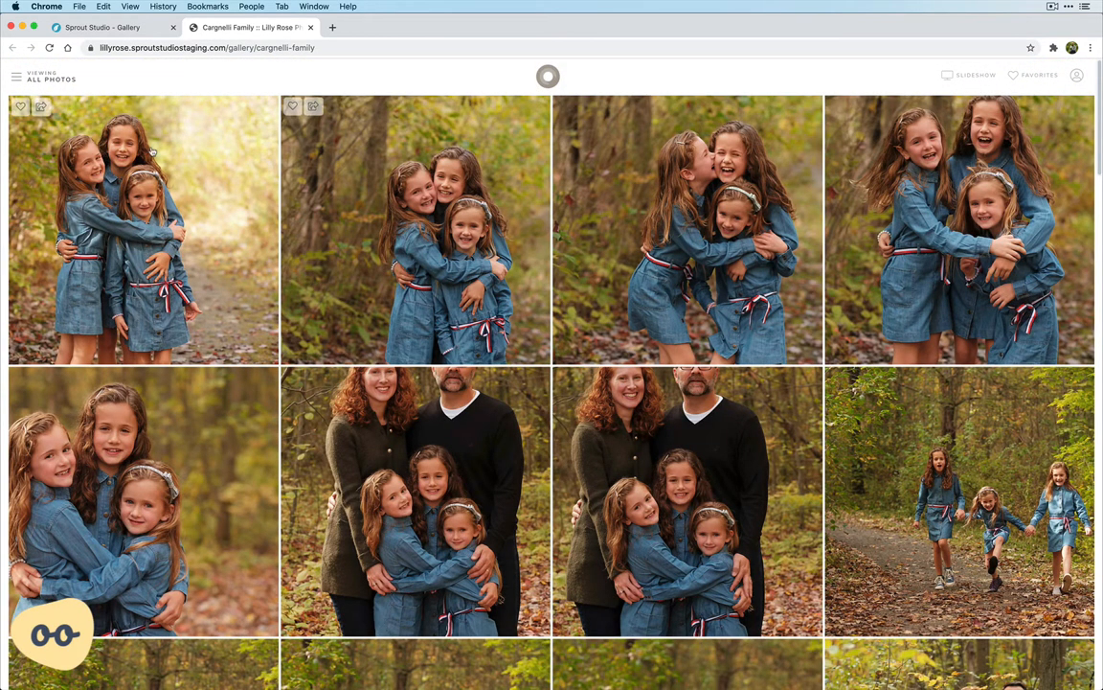
Return to the collection chooser in the client gallery, preview the collections, and browse all photos in the grid layout
click(17, 81)
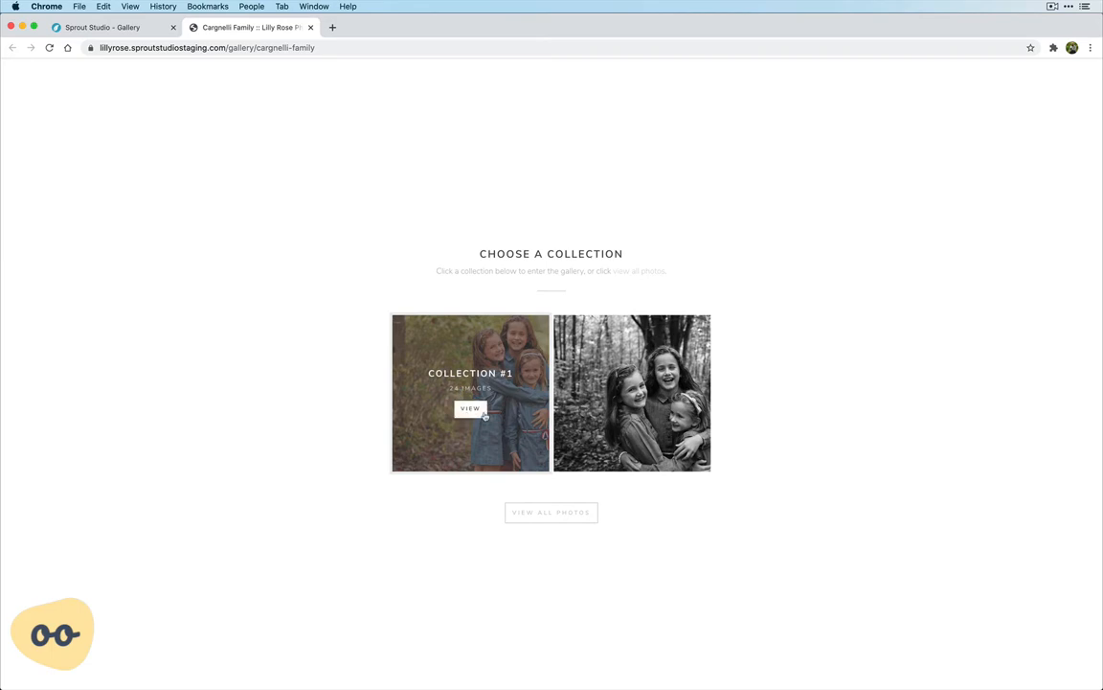
mouse_move(615, 403)
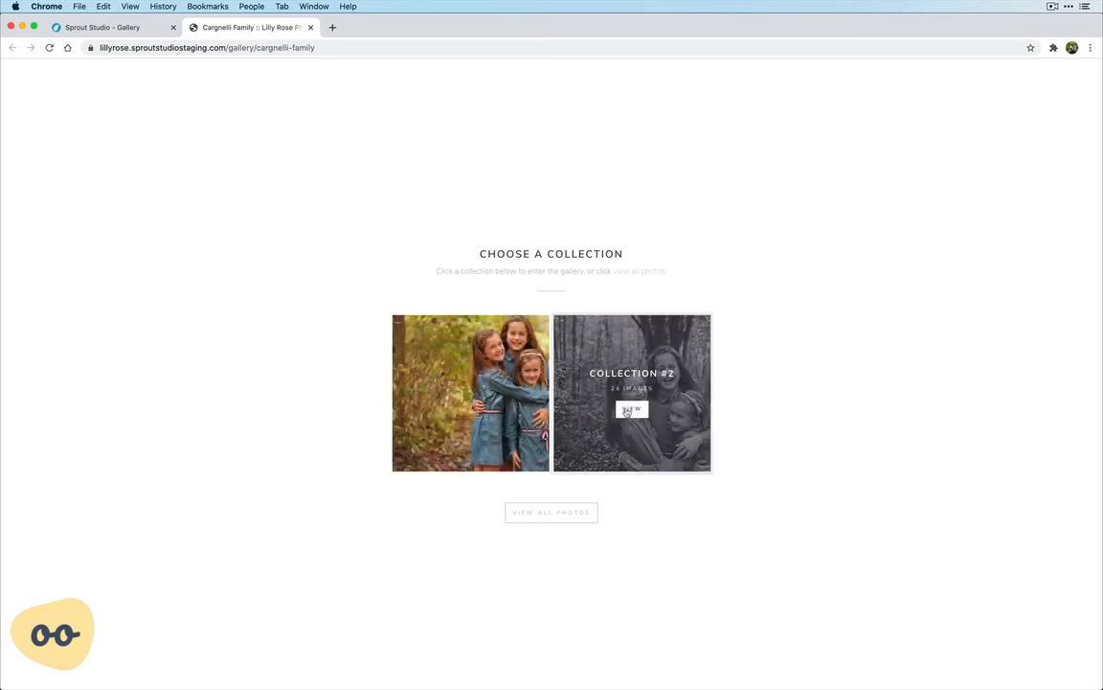
click(562, 512)
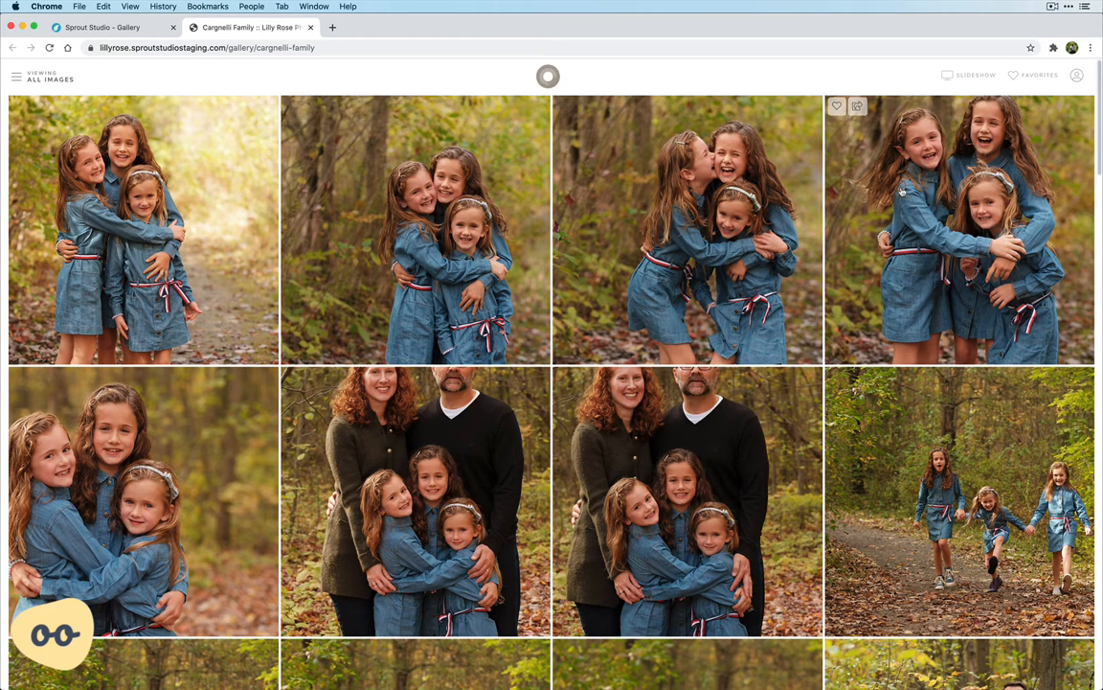
scroll(900, 192, down, 6)
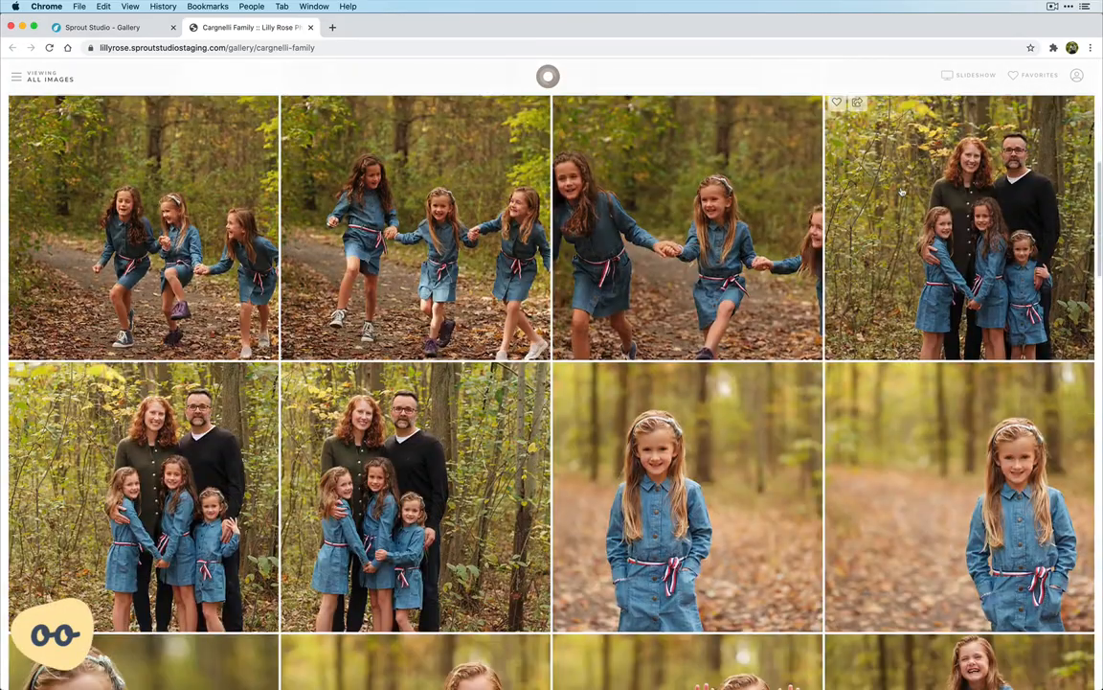
scroll(901, 191, up, 7)
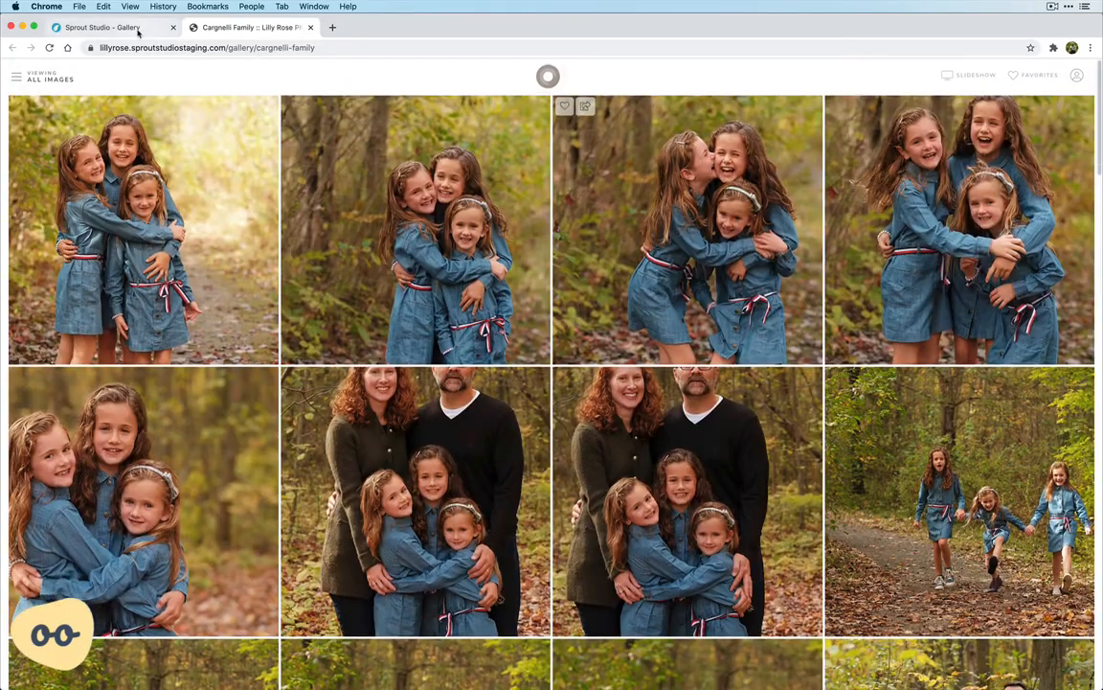
Compare the client view with the gallery editor, and turn off the Social option in the advanced gallery settings
click(137, 29)
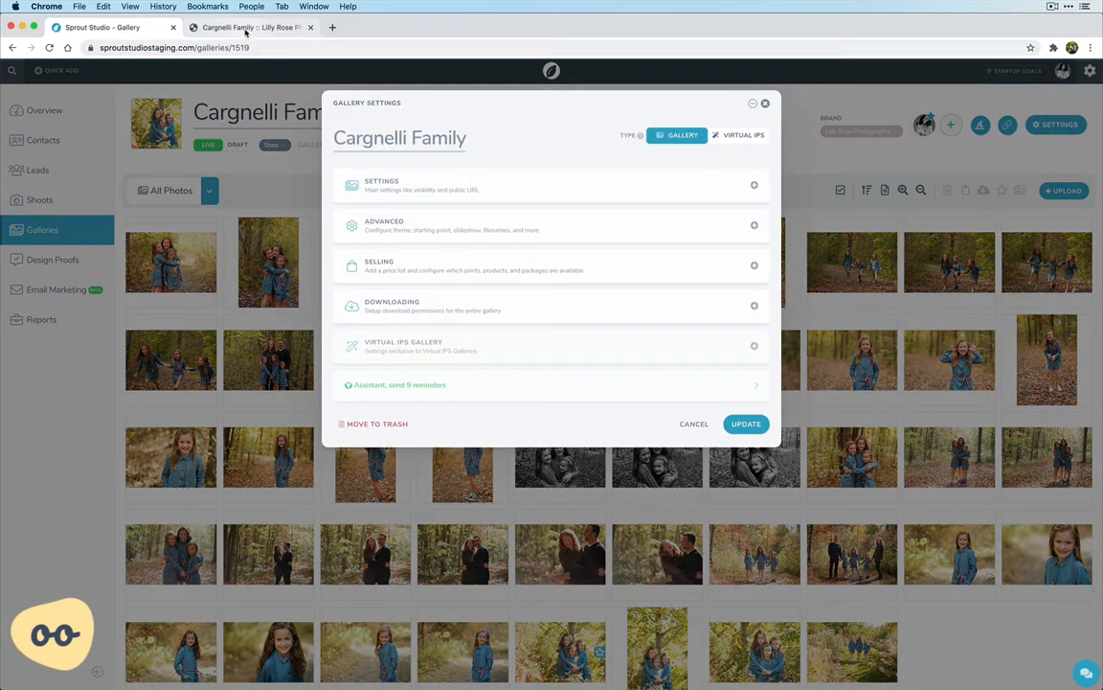
click(246, 29)
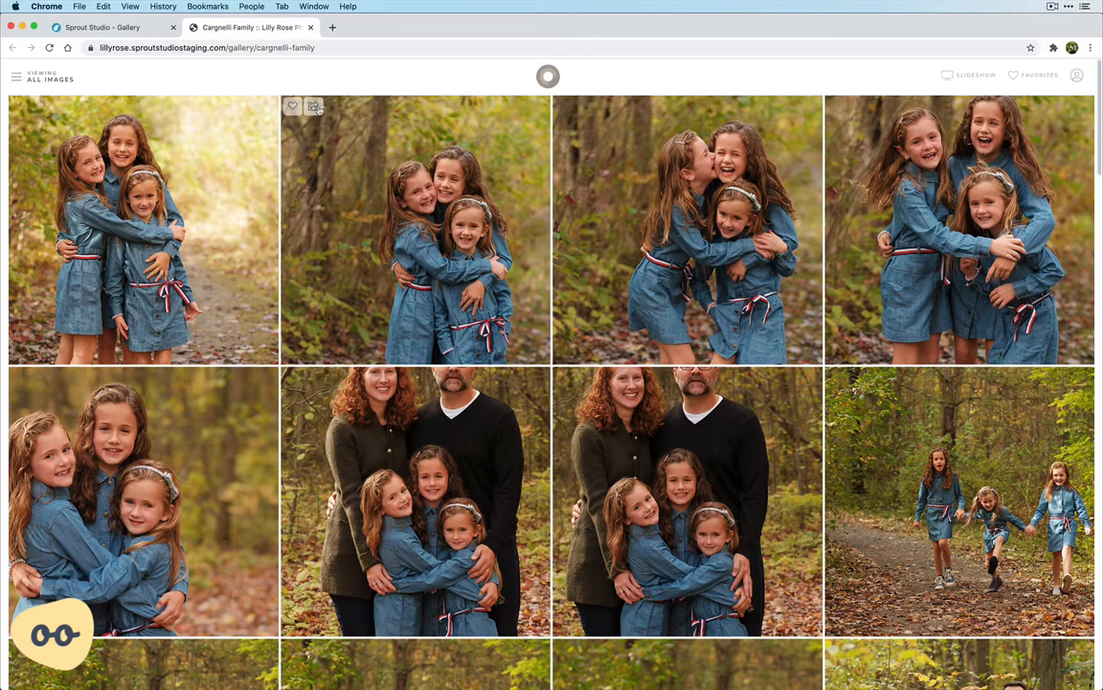
click(134, 27)
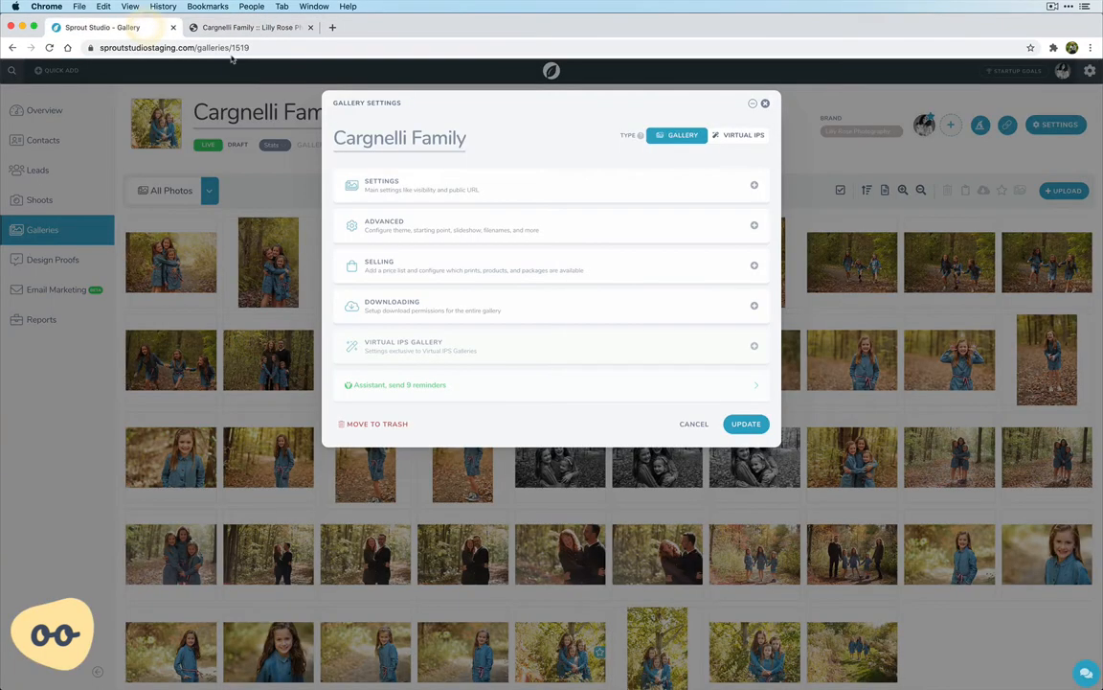
click(388, 188)
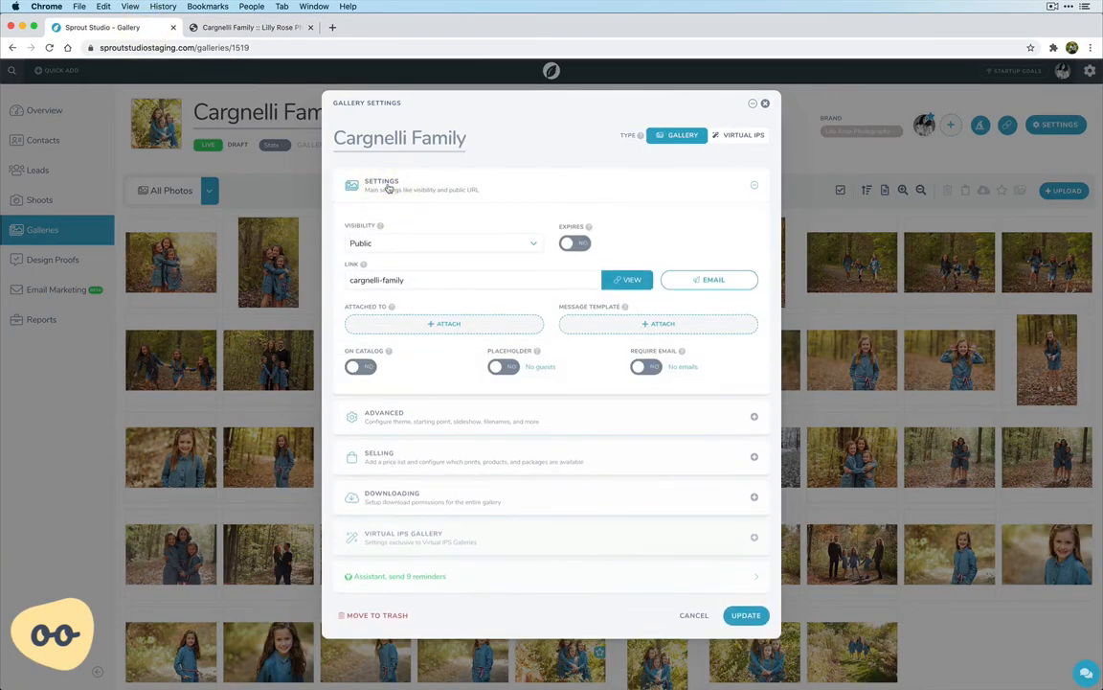
click(436, 417)
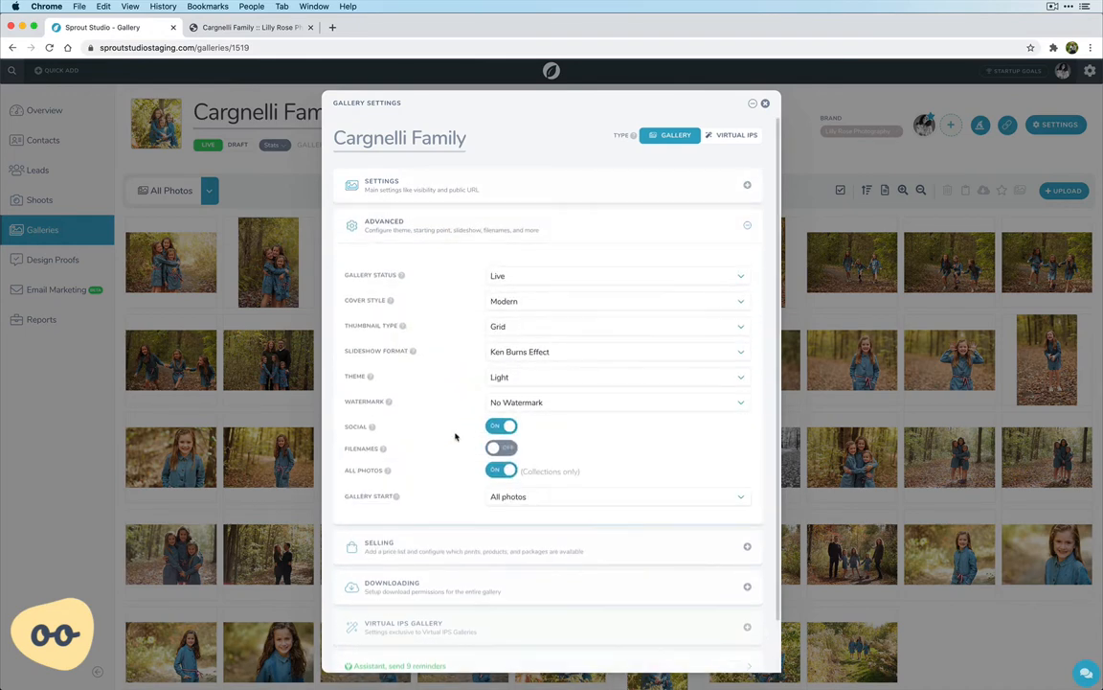
click(504, 429)
Set the thumbnail type to Waterfall and the cover style to the custom Simple style, and save the gallery settings
click(513, 324)
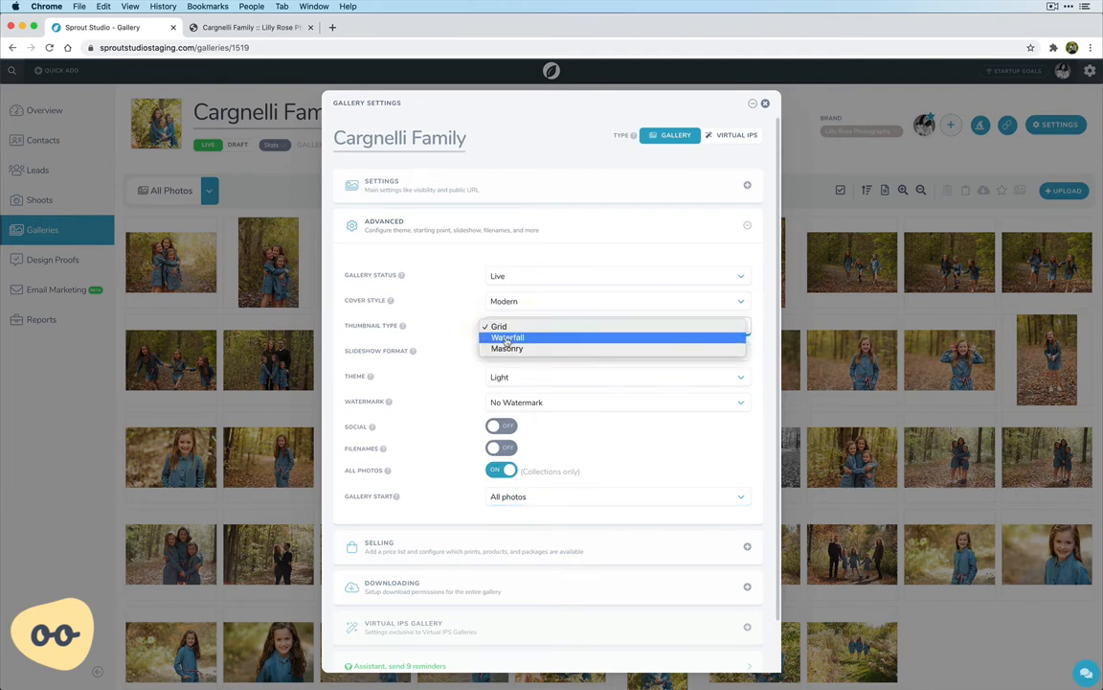
click(507, 339)
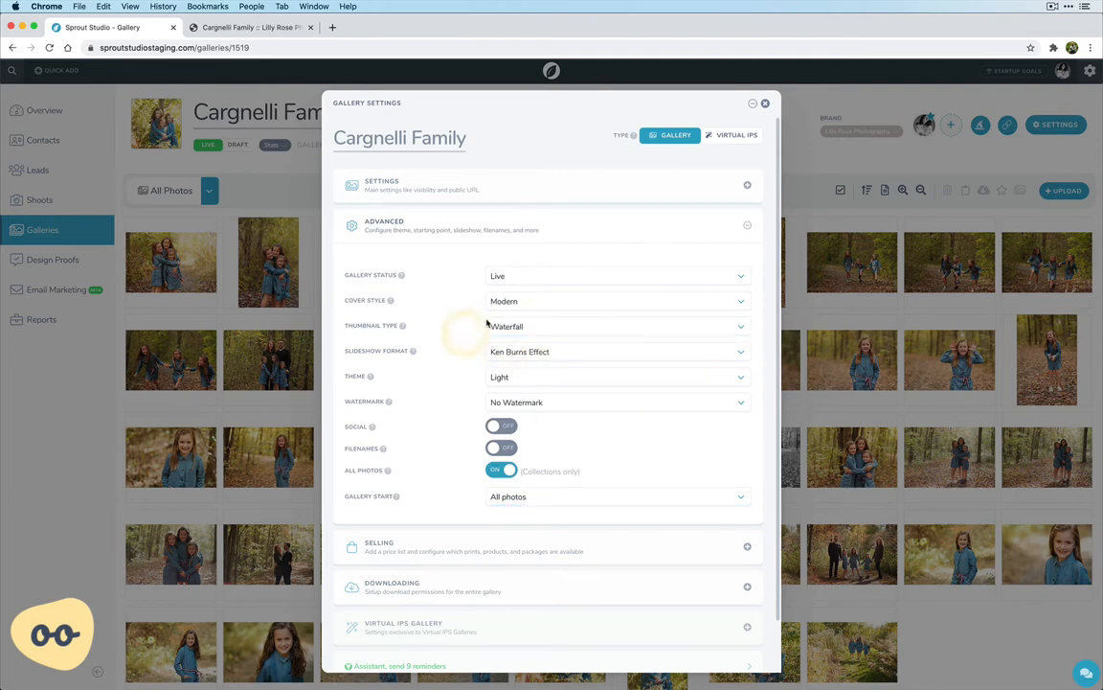
click(510, 301)
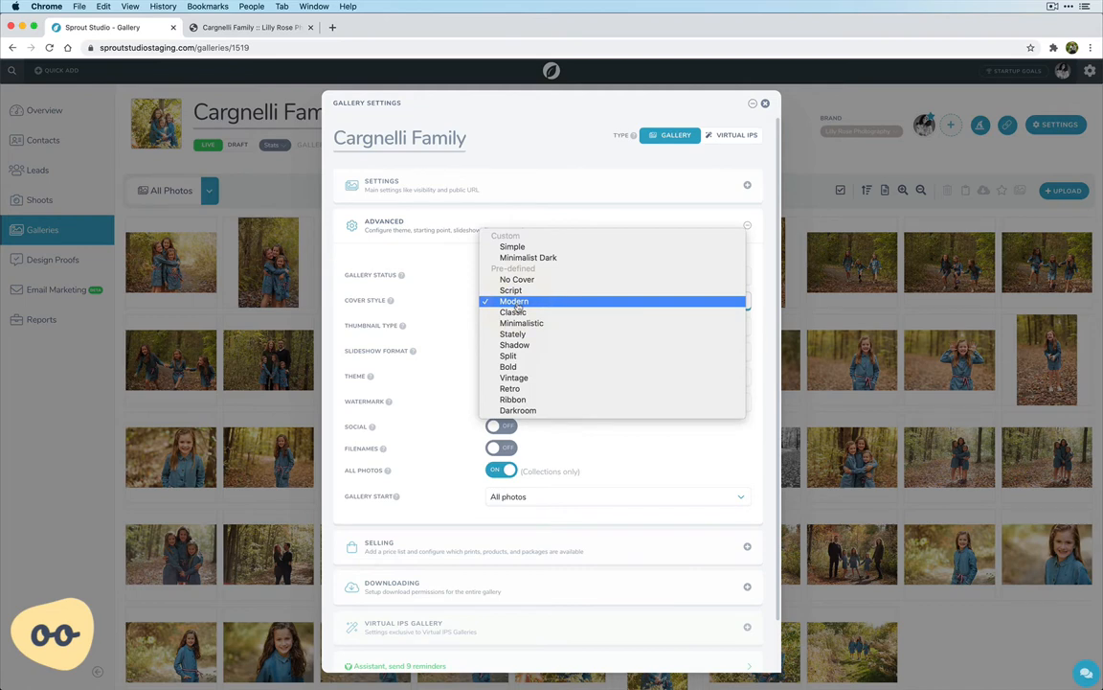
click(522, 249)
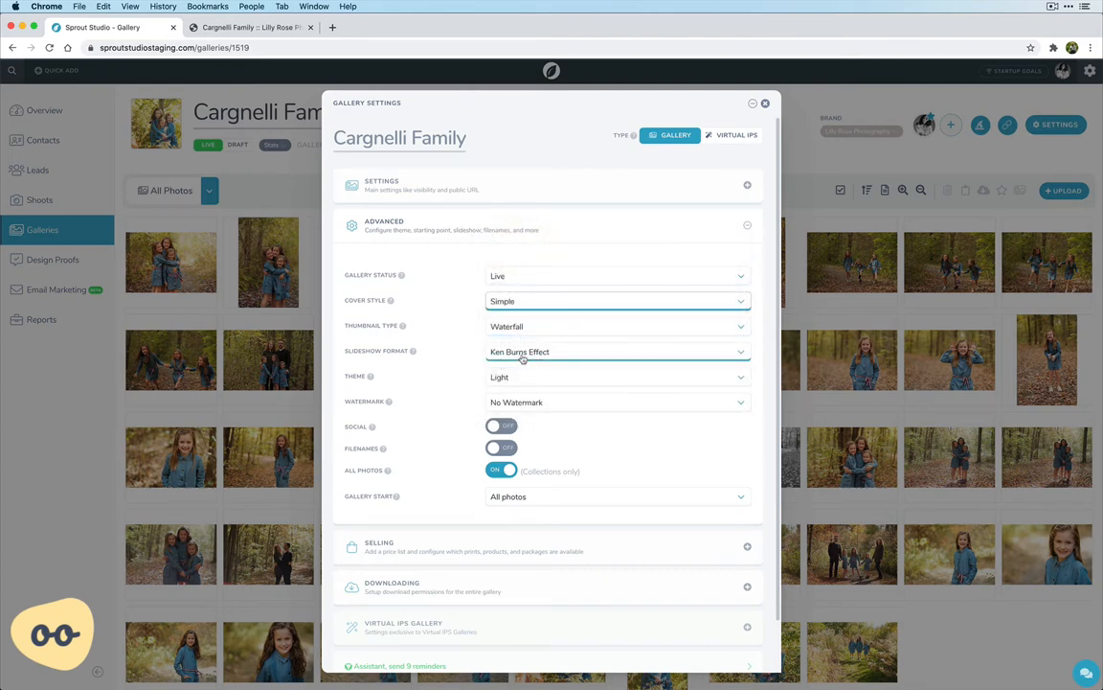
scroll(523, 357, down, 2)
click(730, 650)
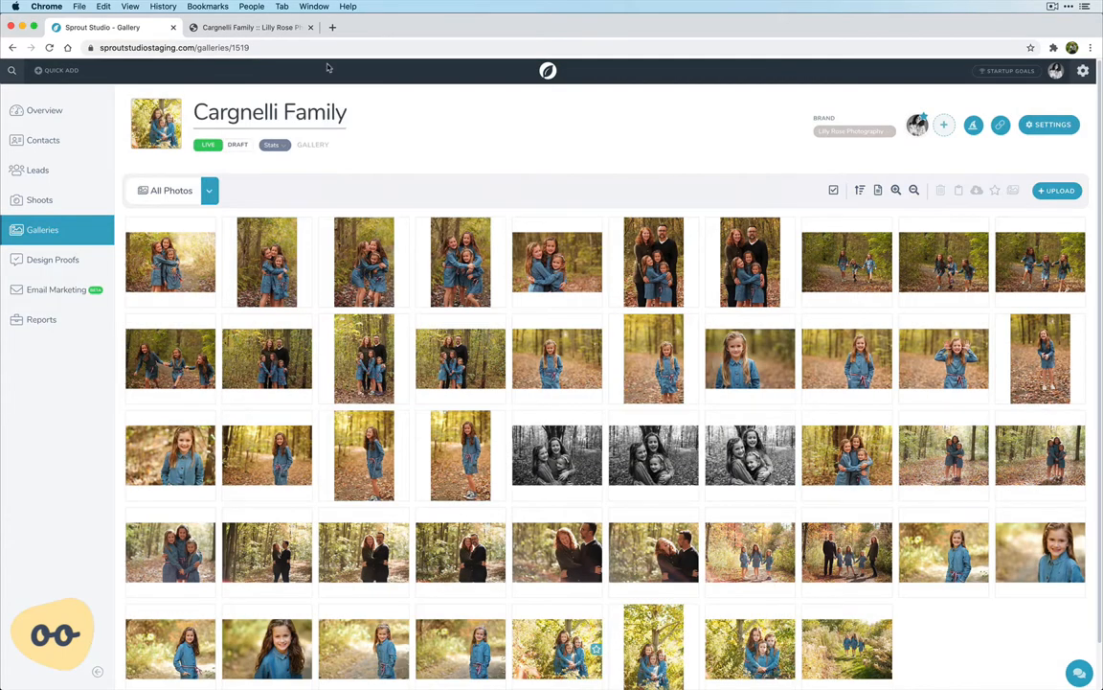
Reopen the client view of the gallery, enter it from the new cover, and browse the photos in the waterfall layout
click(307, 28)
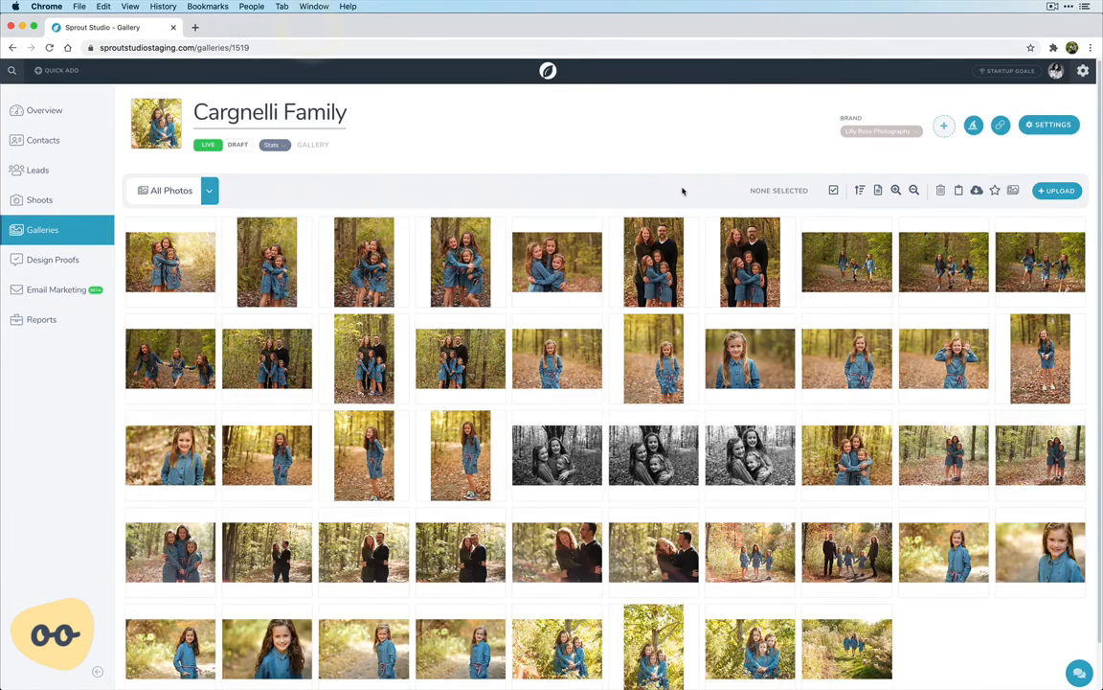
click(999, 125)
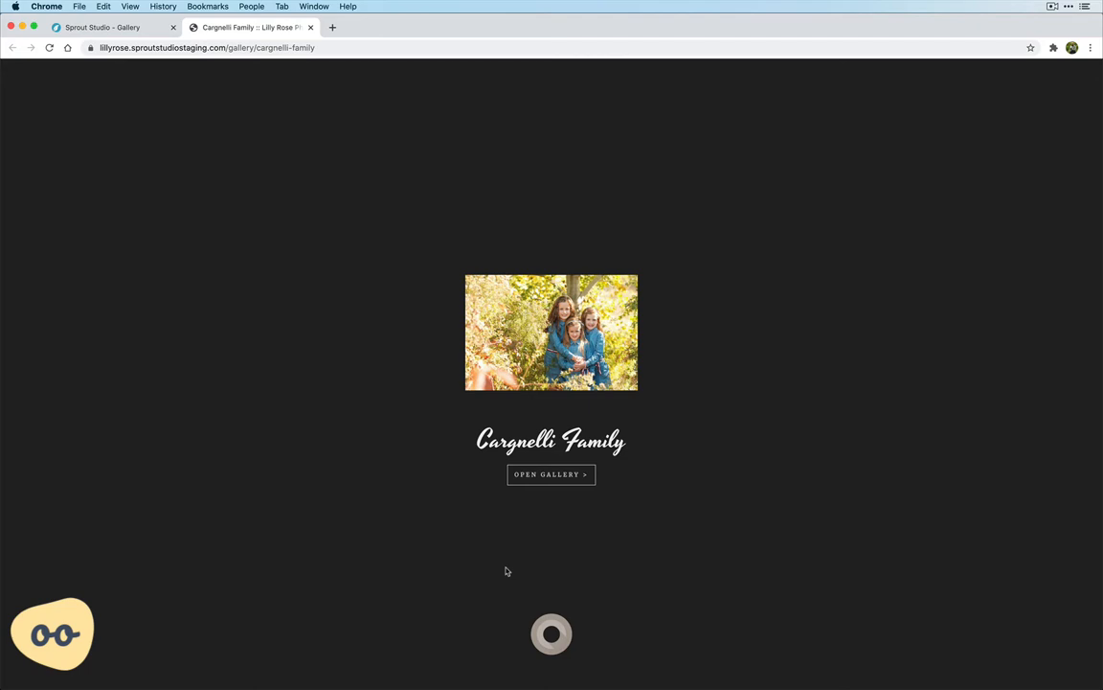
click(547, 475)
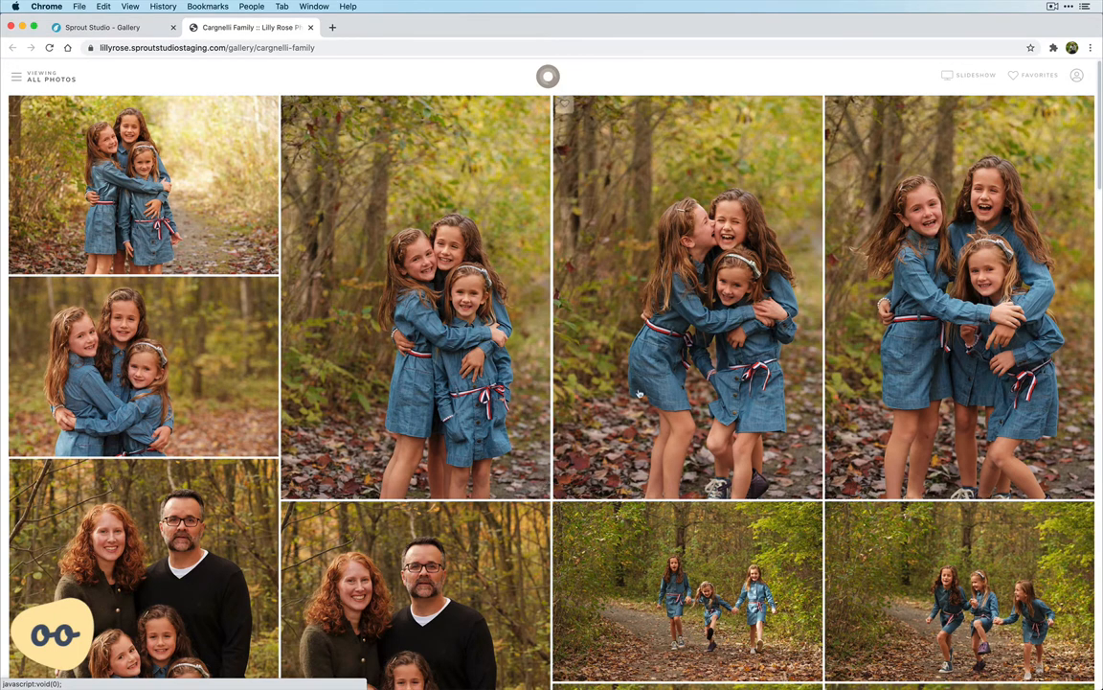
scroll(621, 407, down, 10)
scroll(552, 384, down, 15)
scroll(712, 430, down, 5)
scroll(712, 430, up, 5)
scroll(713, 429, down, 5)
scroll(585, 113, up, 4)
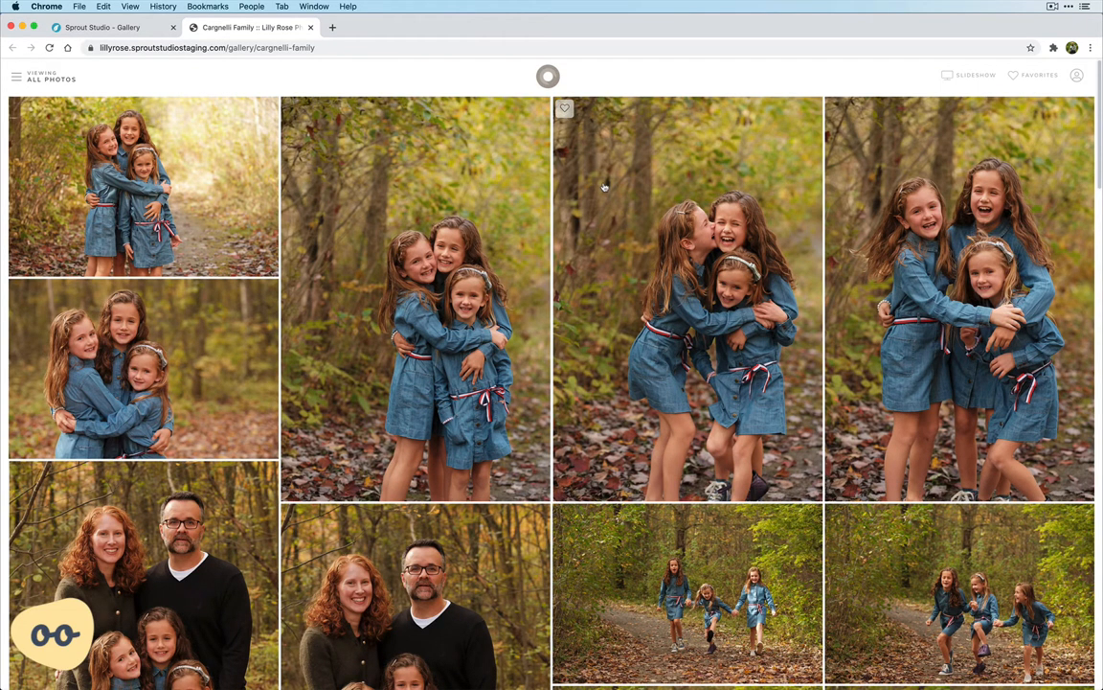
Play the client gallery's slideshow in full screen and close it
click(977, 78)
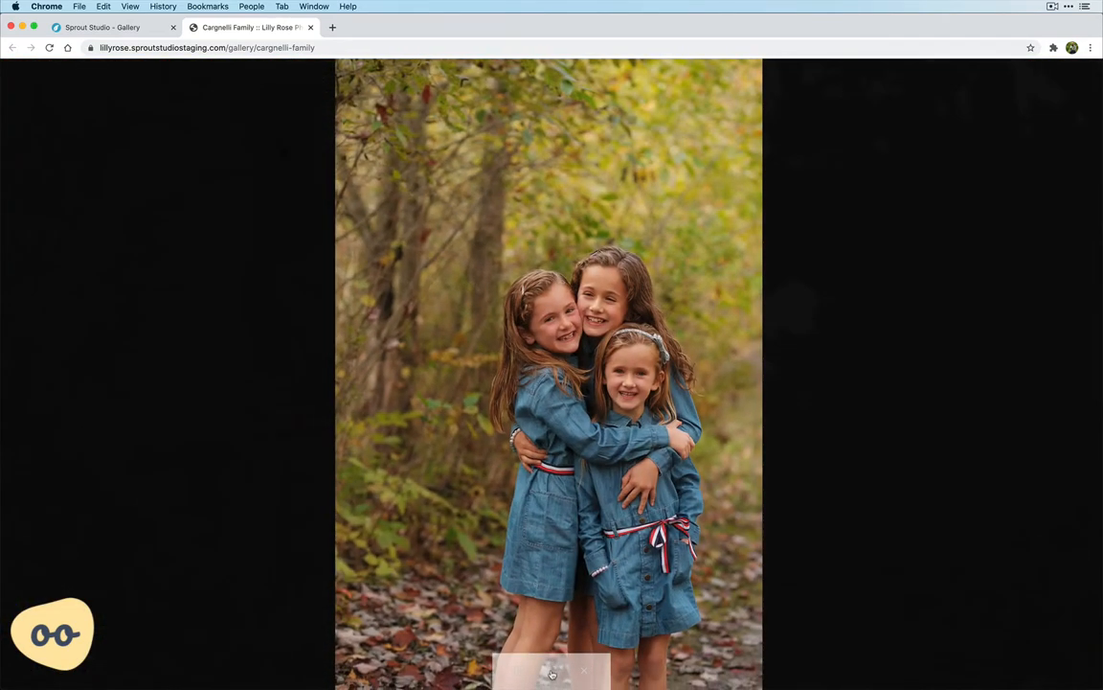
click(552, 673)
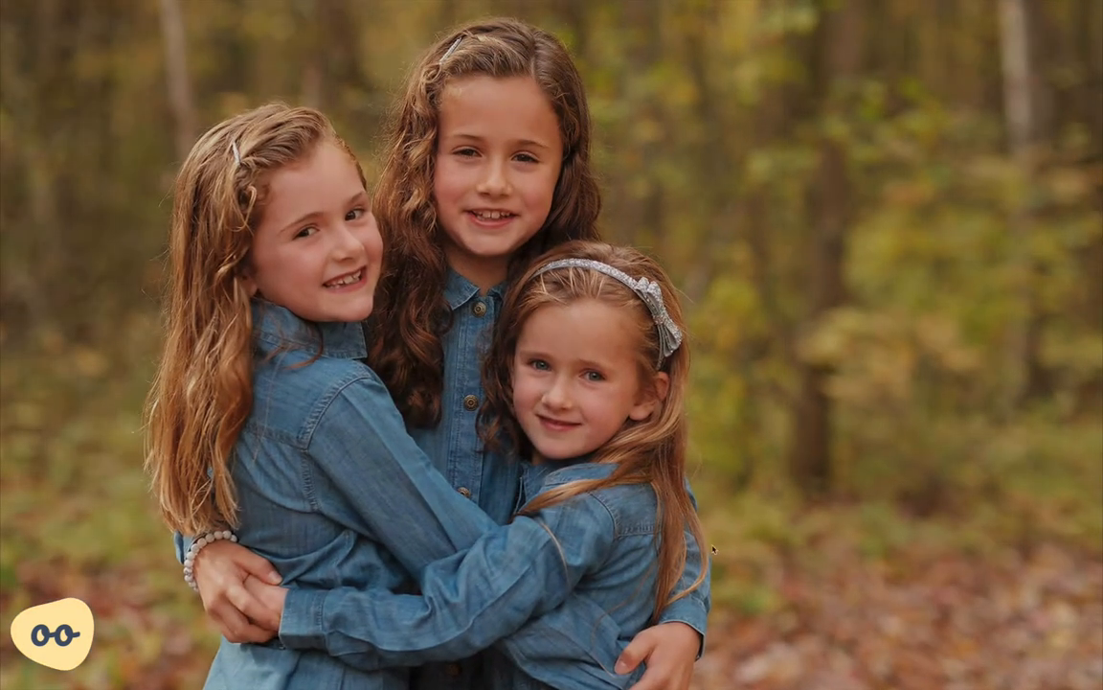
mouse_move(583, 675)
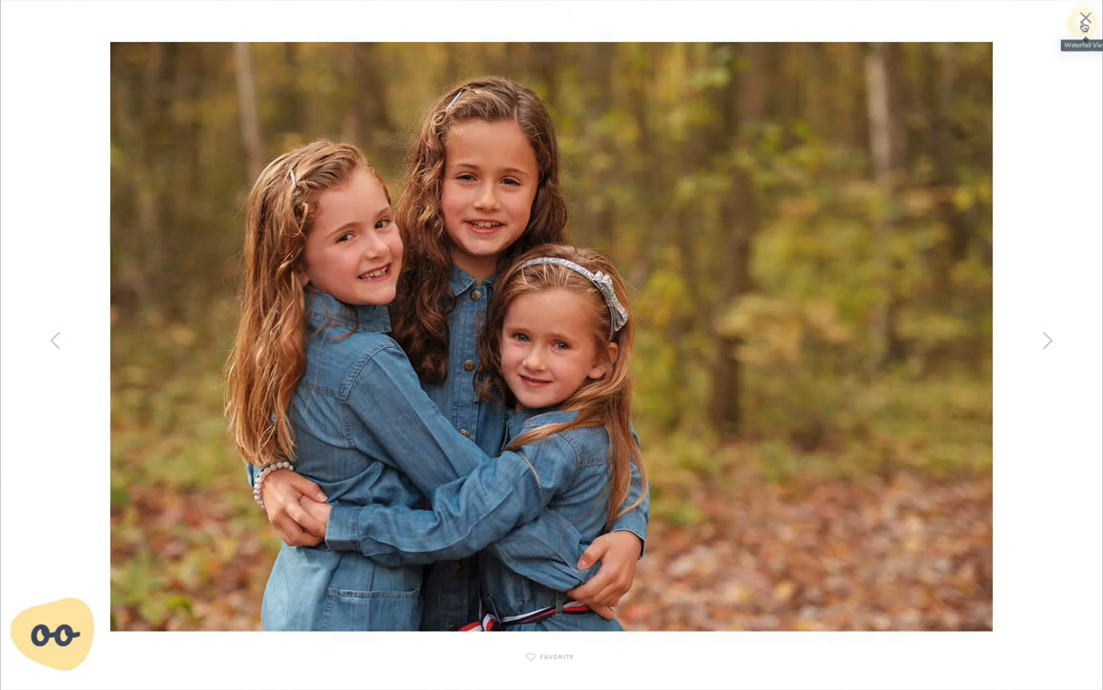
Close the enlarged photo in the client gallery and leave full-screen mode
click(1085, 17)
mouse_move(520, 5)
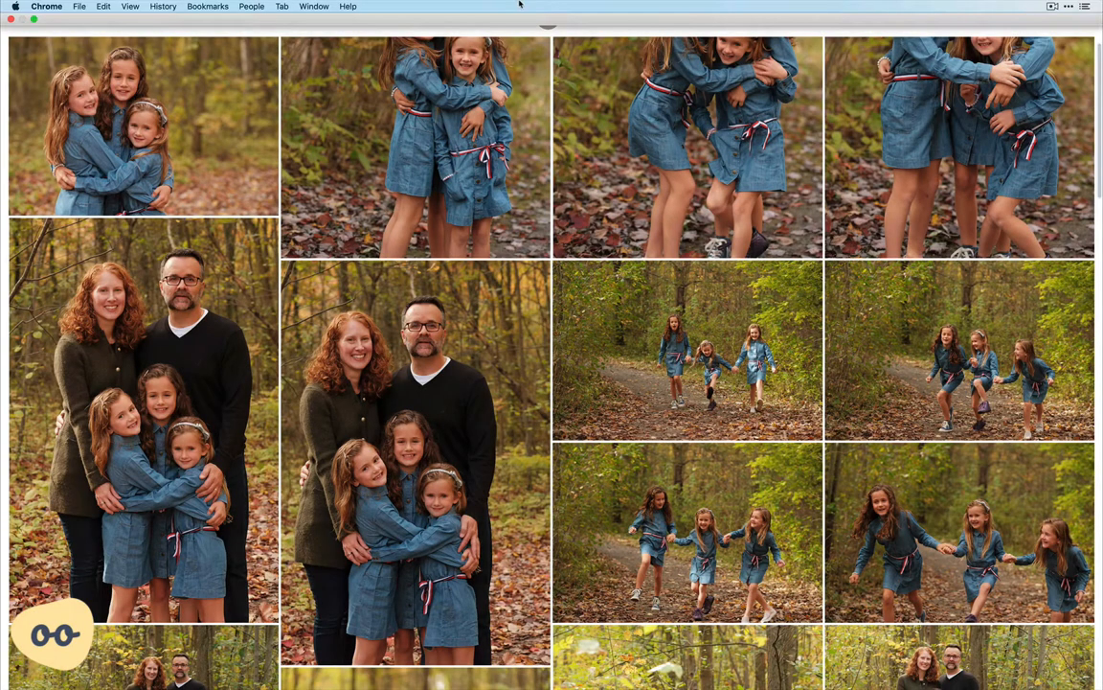
click(33, 19)
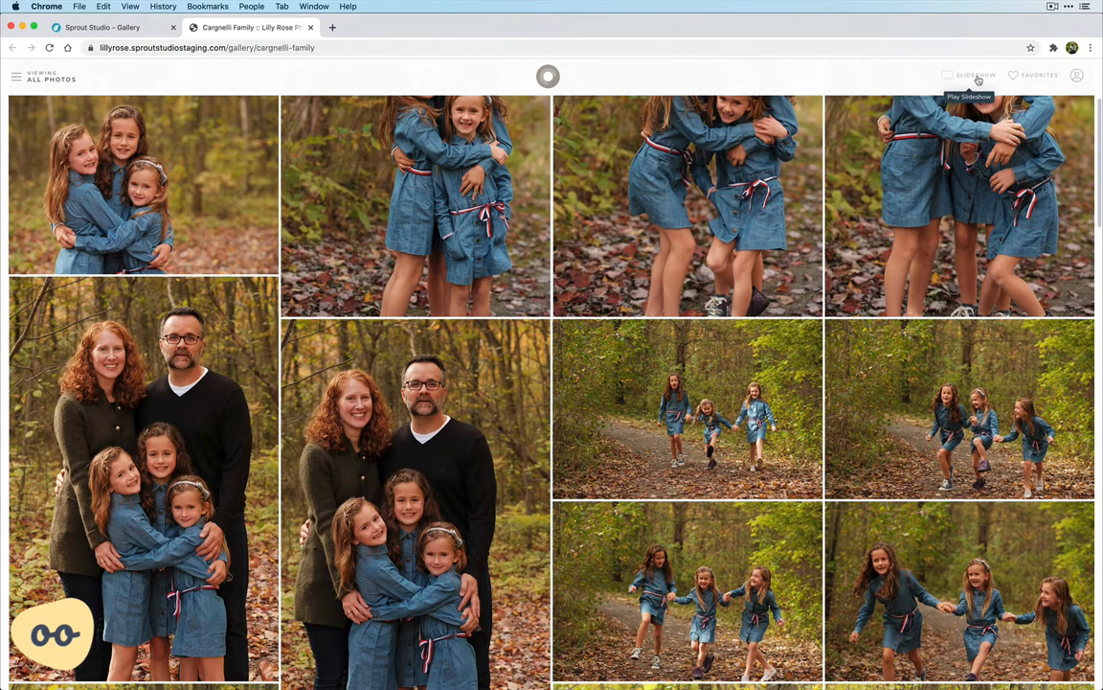
In the gallery's advanced settings, set the thumbnail type to Masonry and the slideshow format to None
click(145, 29)
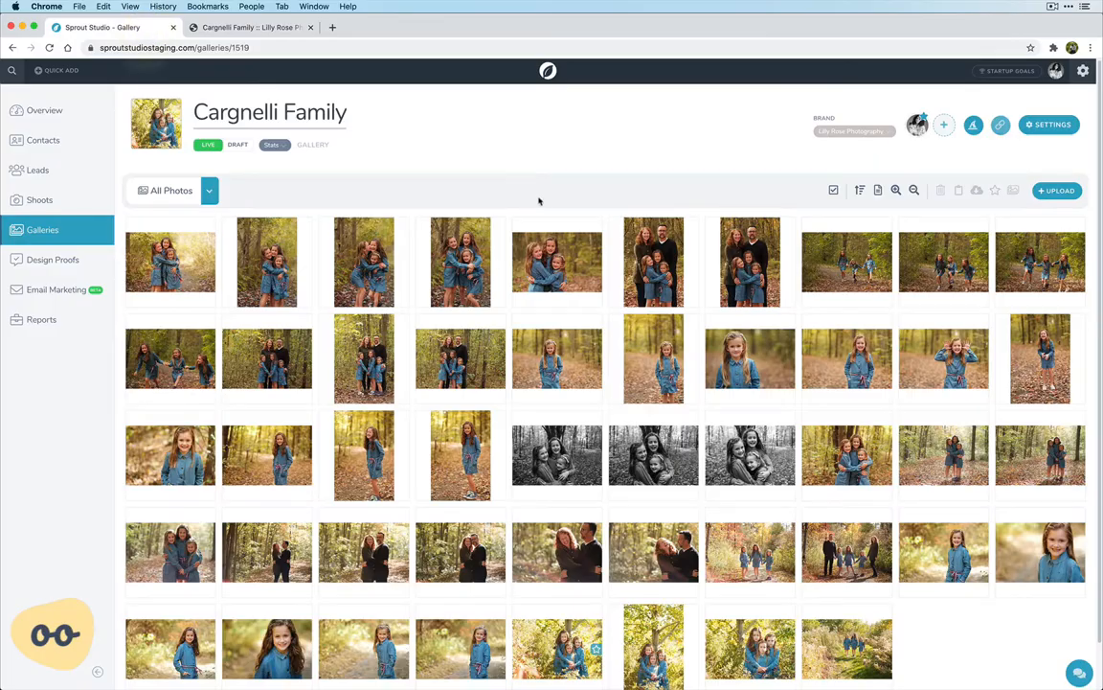
click(1054, 126)
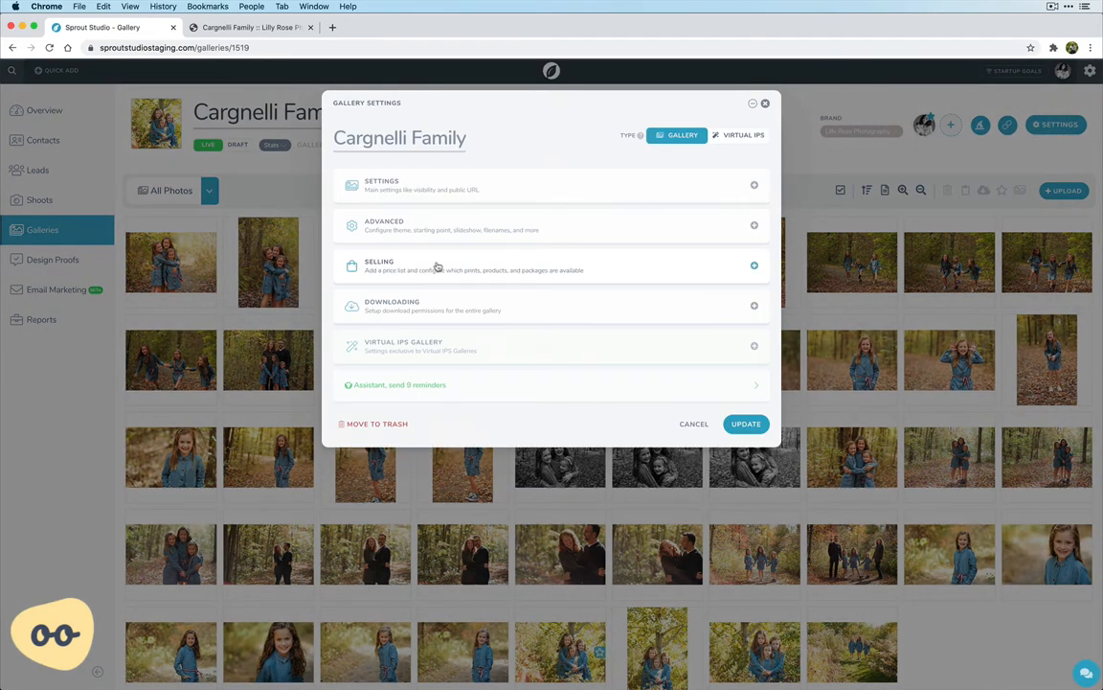
click(409, 220)
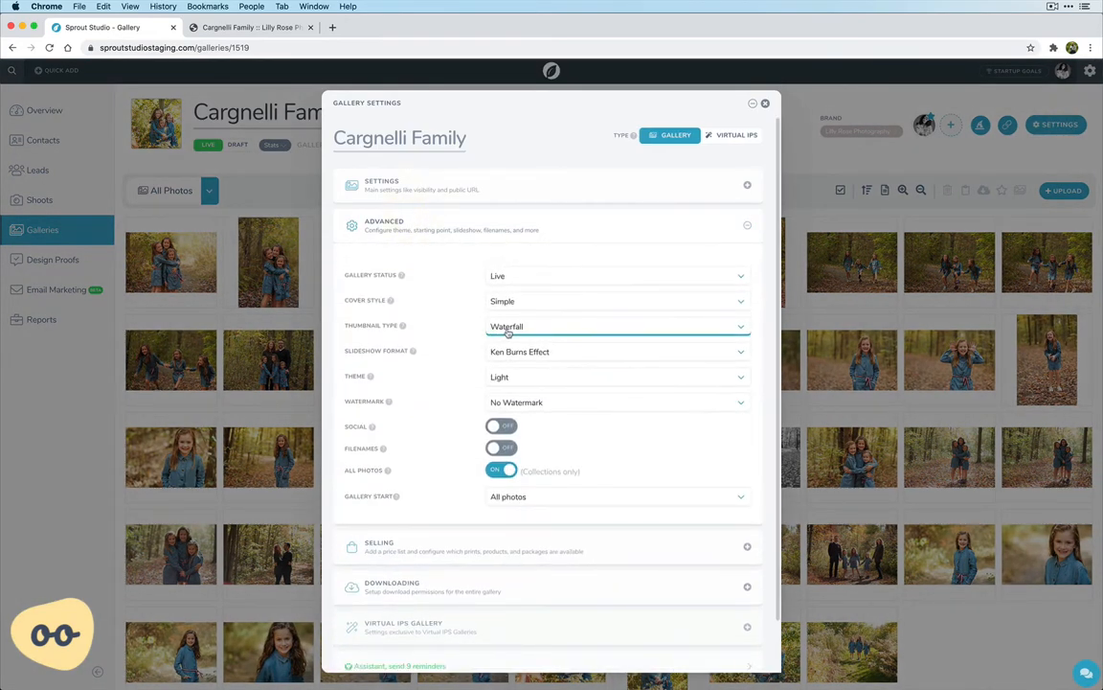
click(516, 343)
click(527, 335)
click(526, 340)
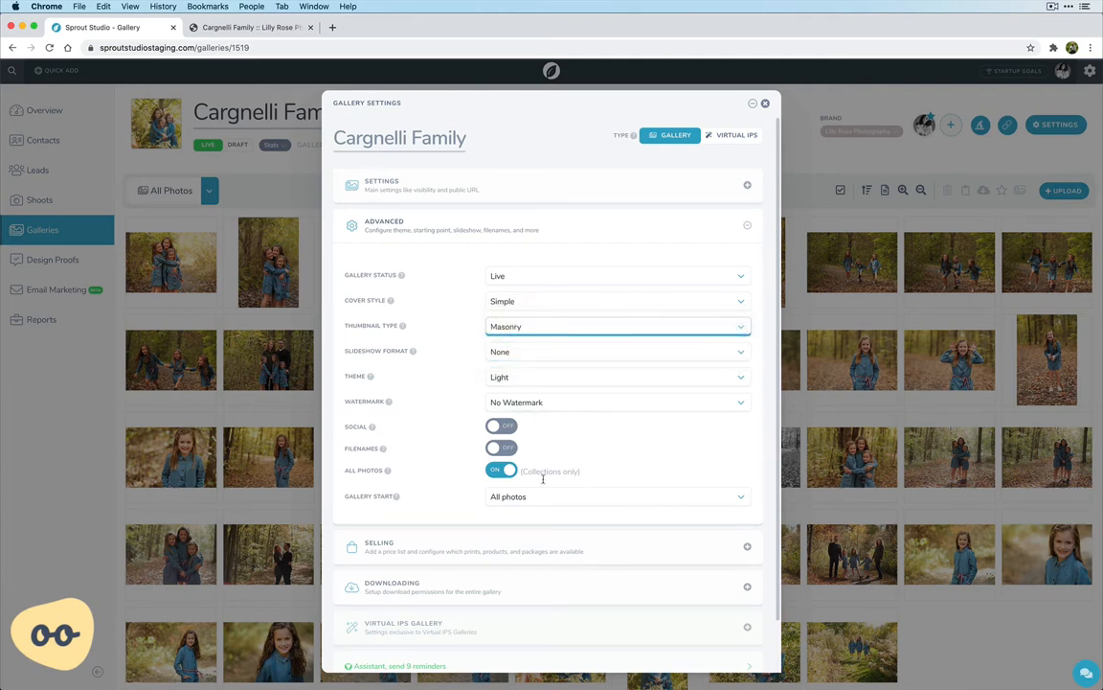
Set the cover style to Minimalist Dark and save the gallery settings
click(522, 300)
click(517, 312)
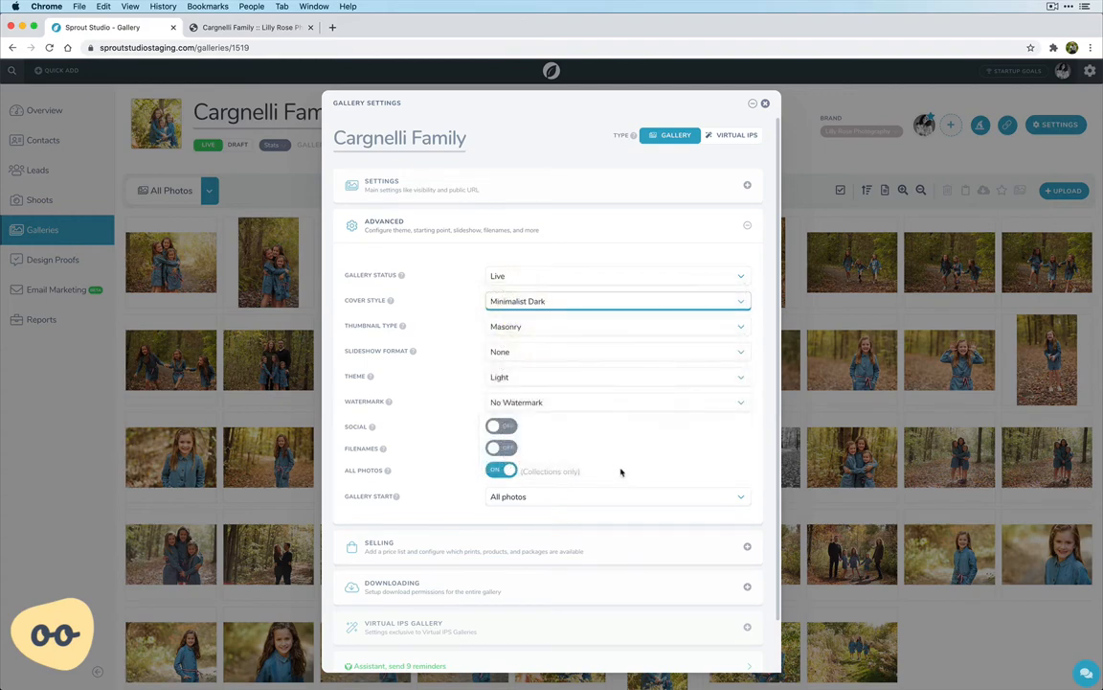
scroll(671, 474, down, 2)
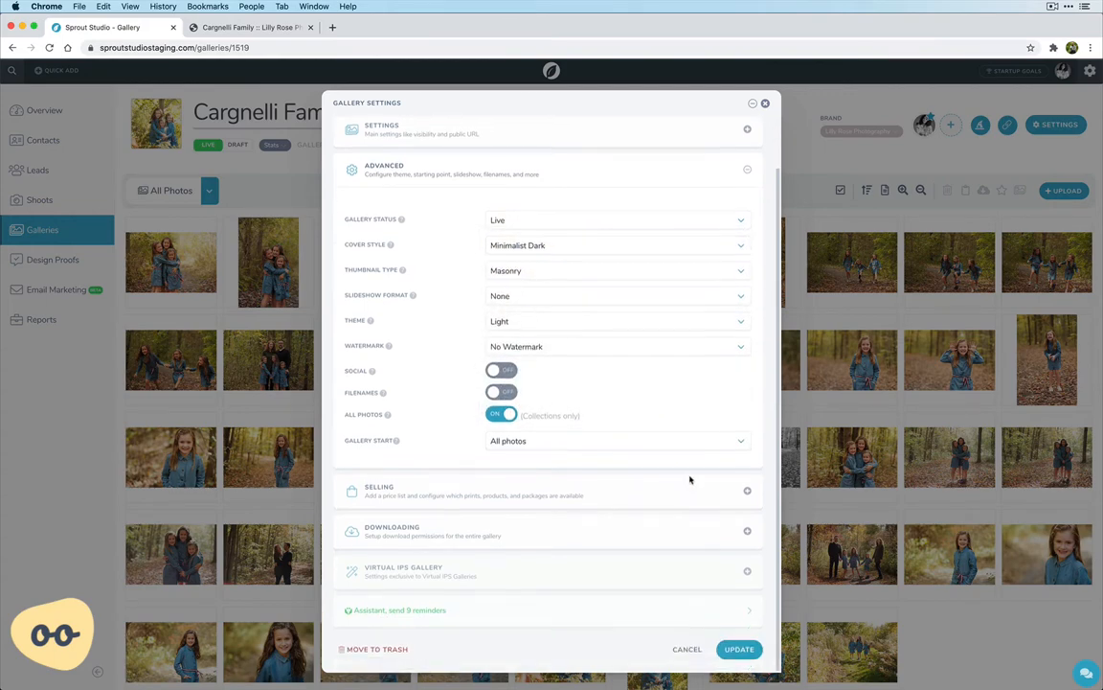
click(739, 650)
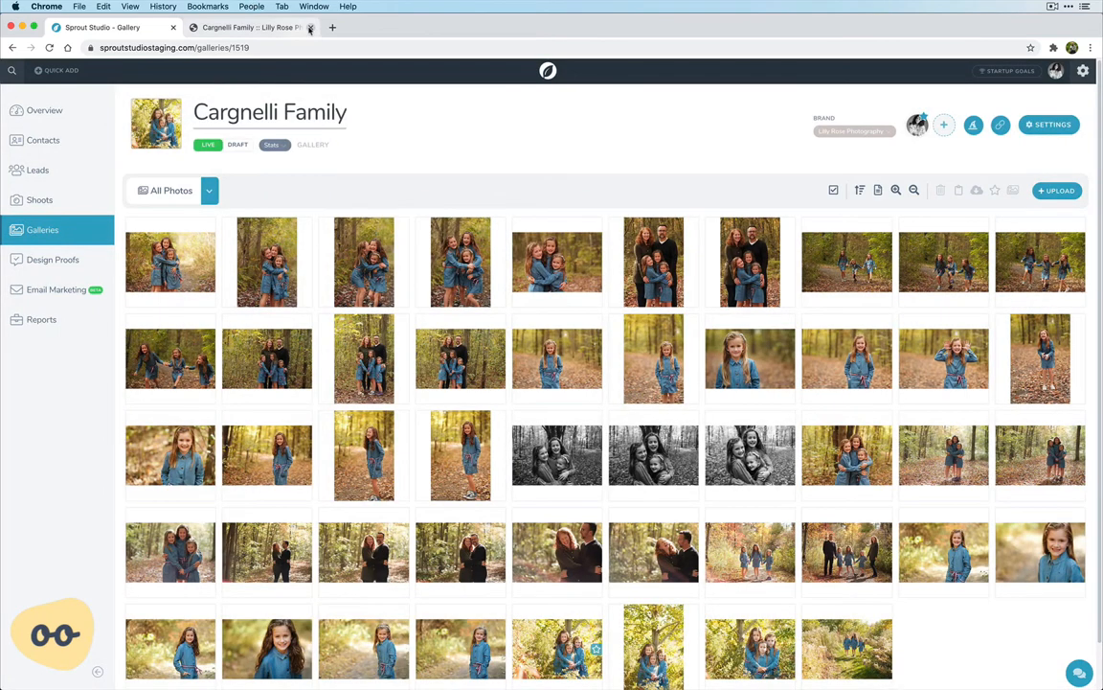
Close the old client view, reopen the gallery through its link, enter it from the cover, and browse the masonry layout
click(309, 28)
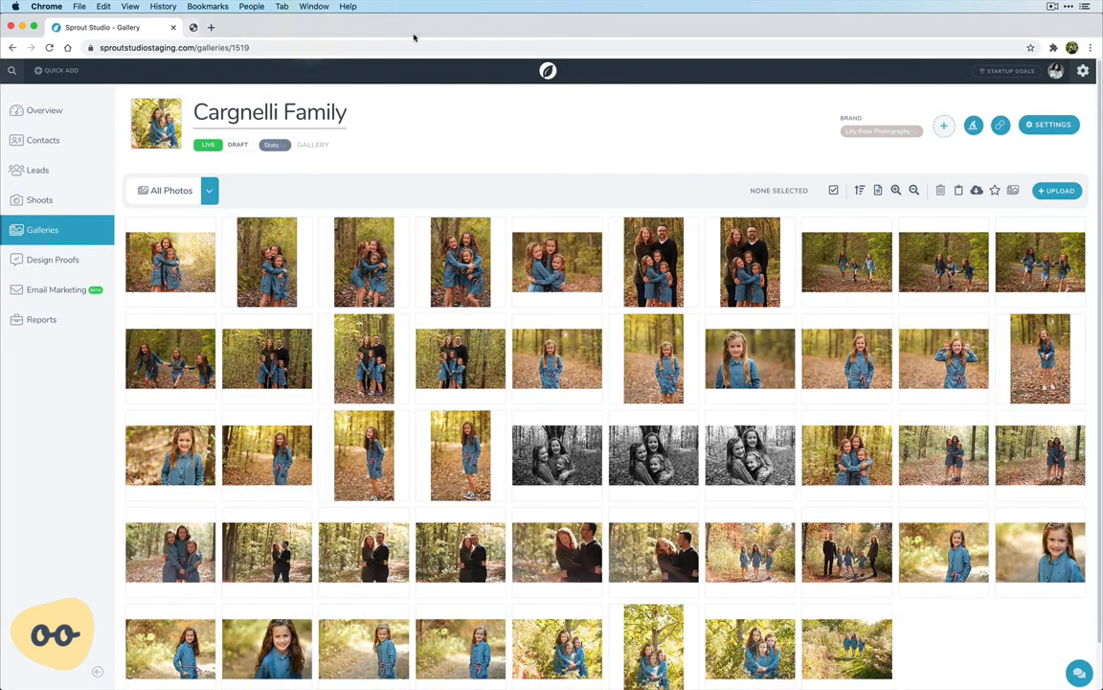
click(1003, 128)
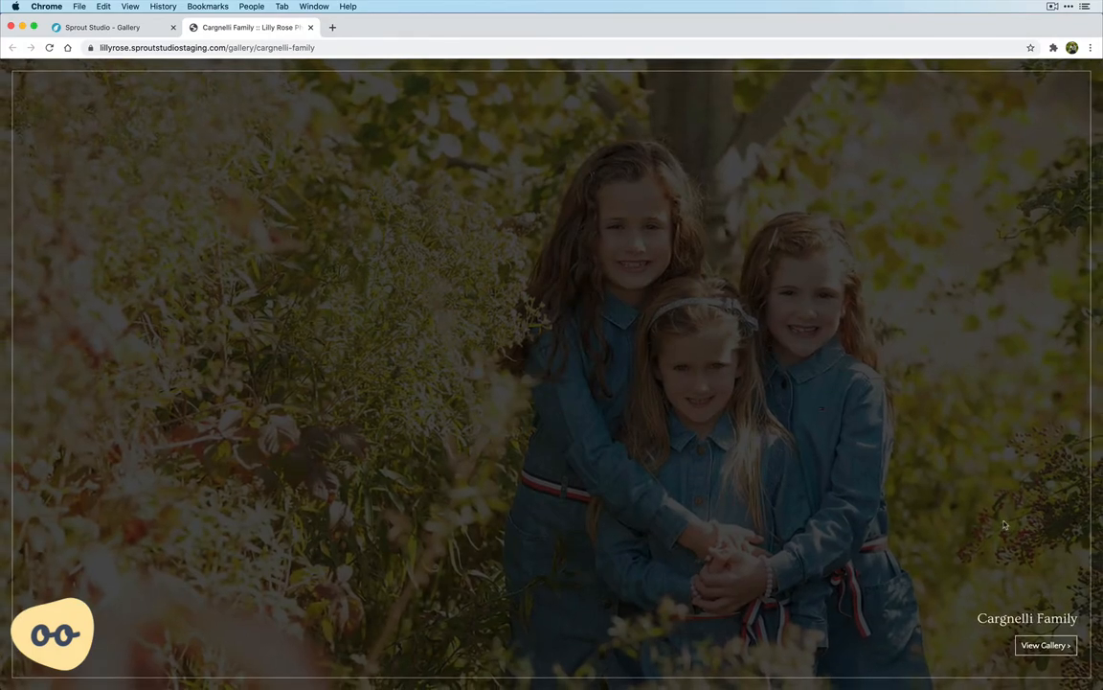
click(1052, 646)
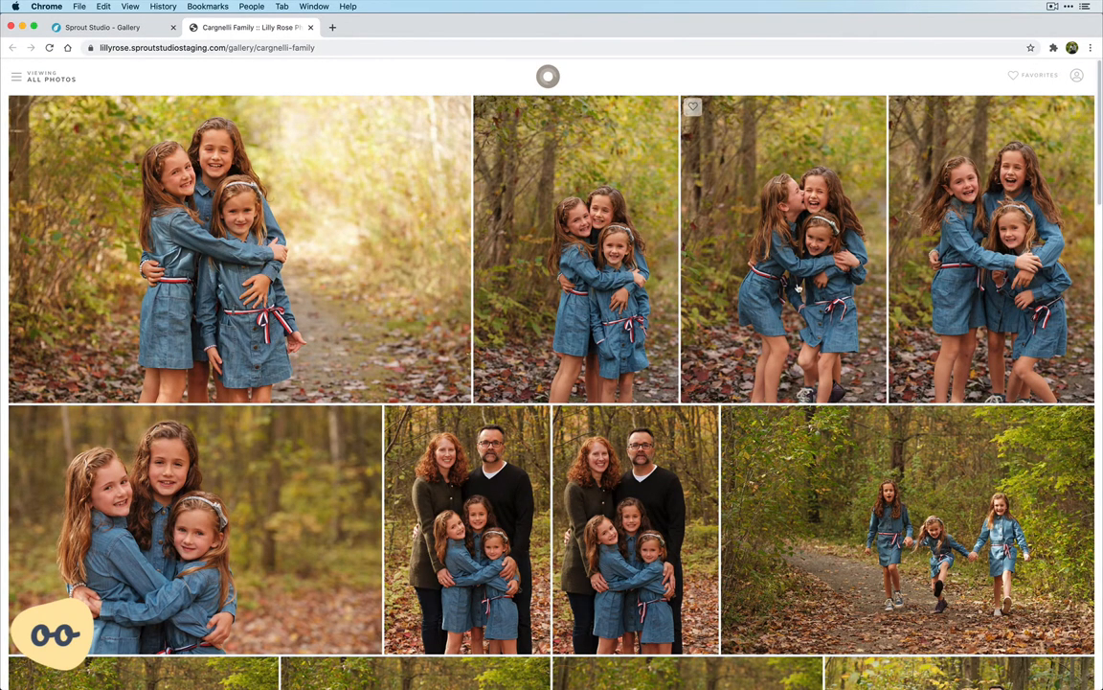
scroll(413, 436, down, 2)
scroll(413, 436, down, 6)
scroll(320, 296, up, 8)
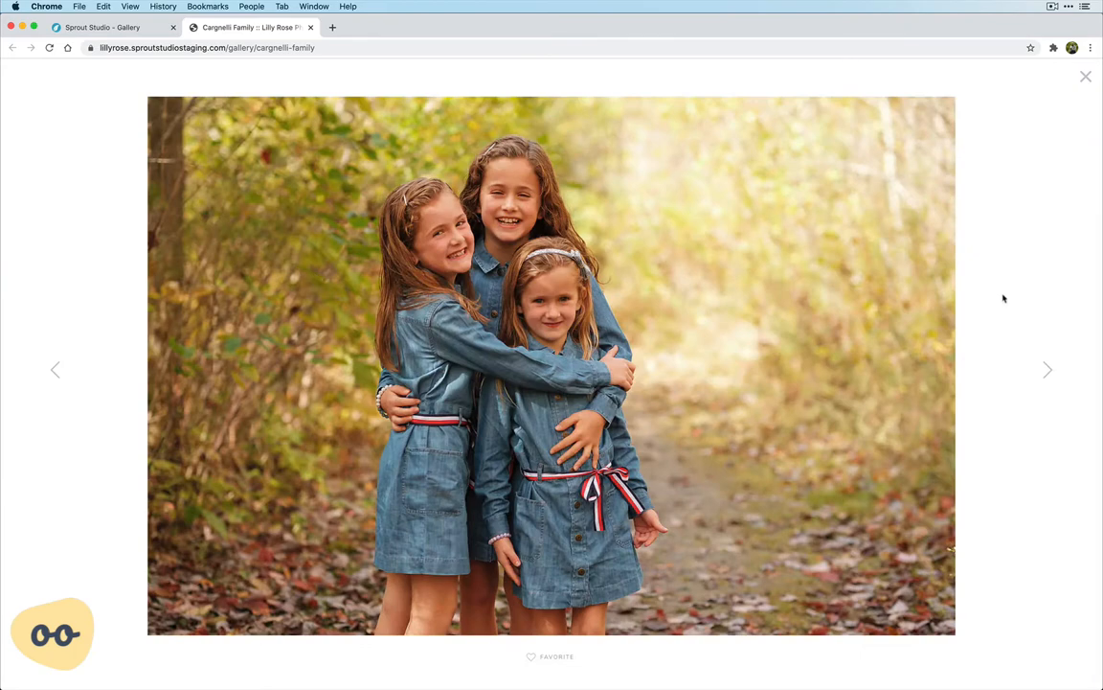
View the first photo of the client gallery enlarged and page forward through the photos that follow
click(1053, 373)
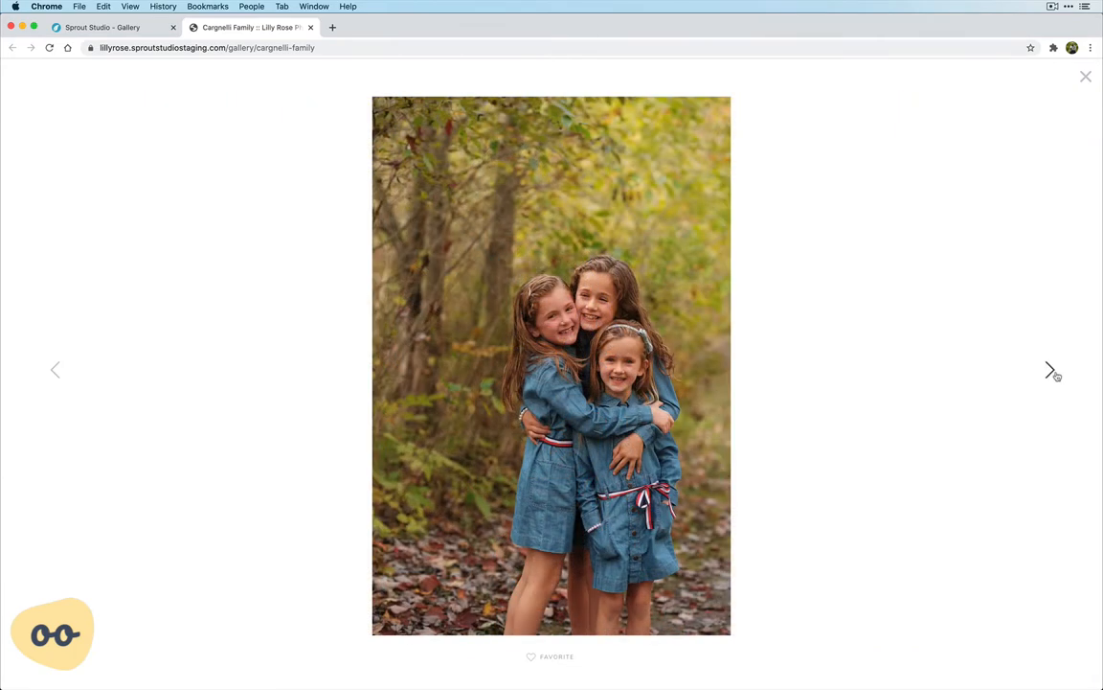
click(1053, 372)
click(1053, 373)
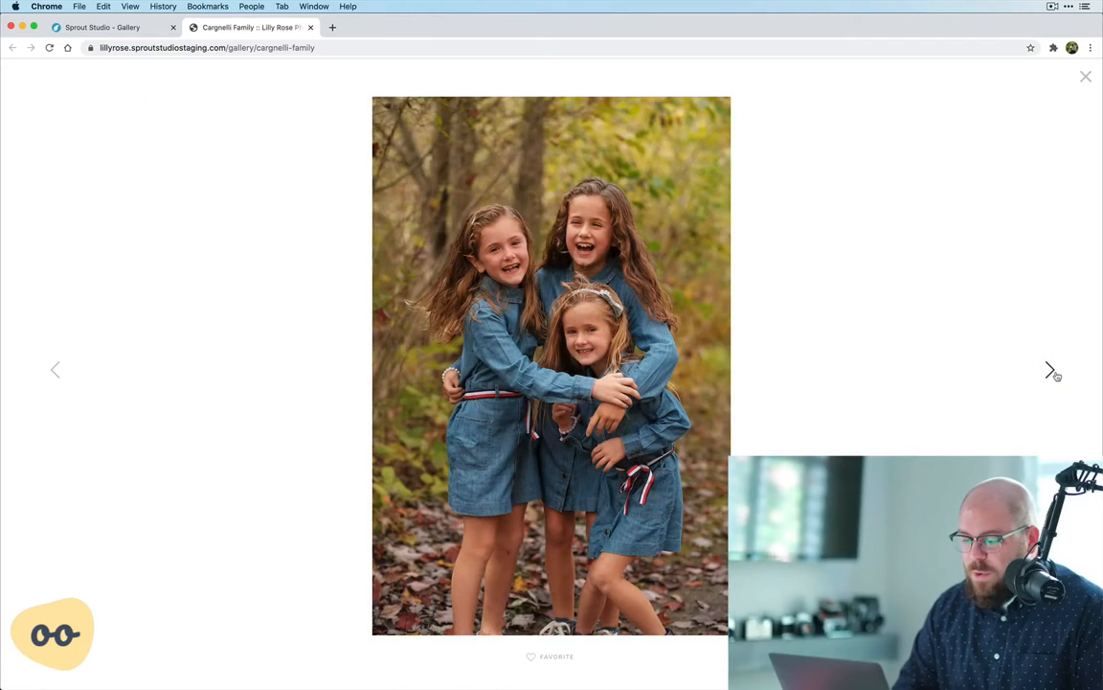
click(1052, 373)
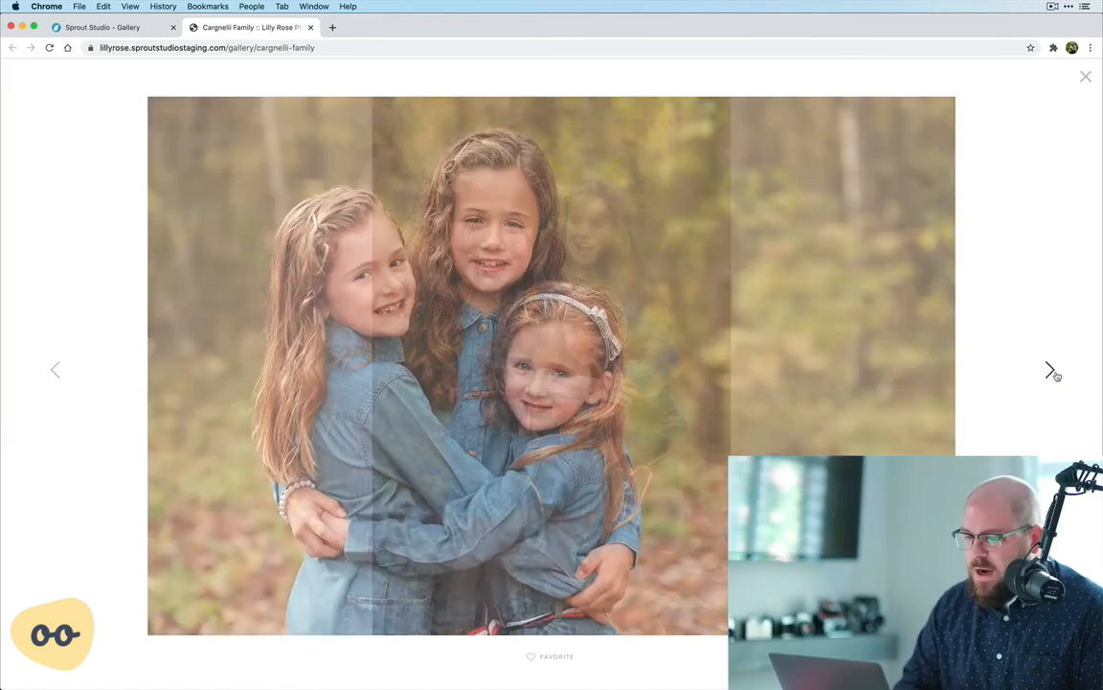
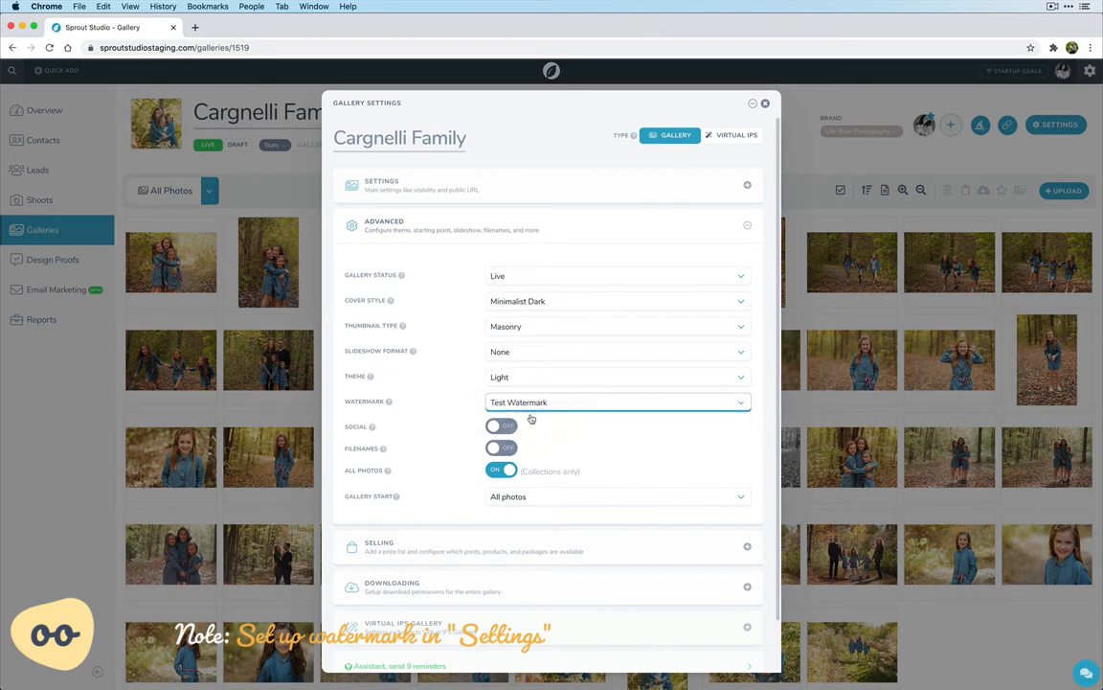
Save the gallery settings with Test Watermark as the gallery's watermark
scroll(544, 467, down, 1)
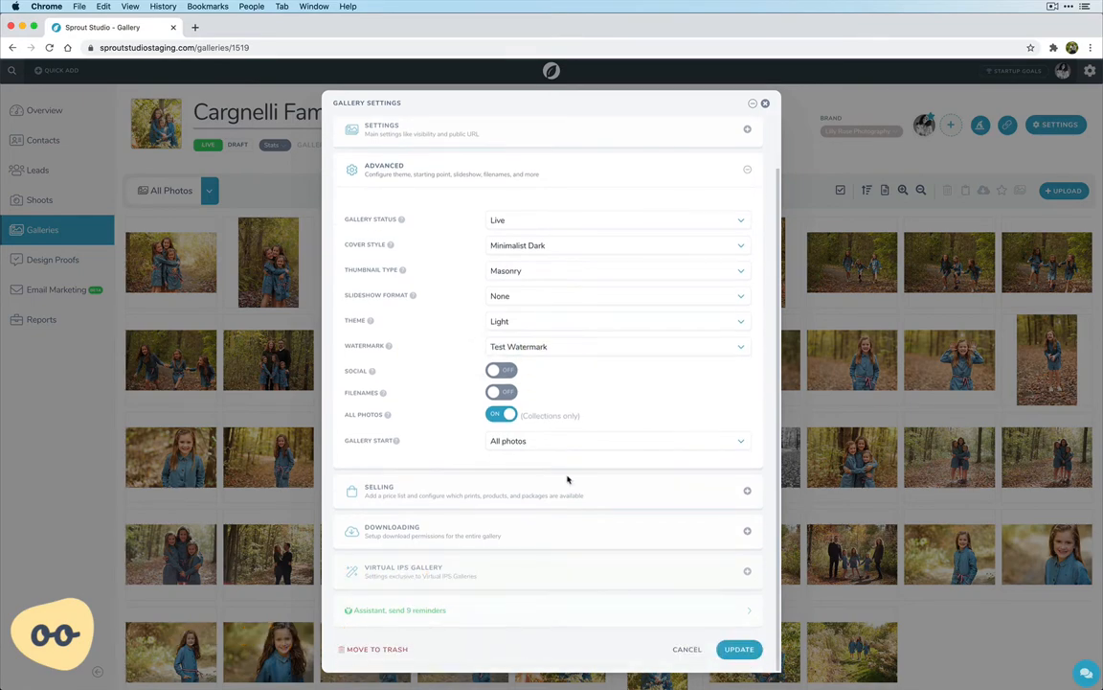
click(737, 650)
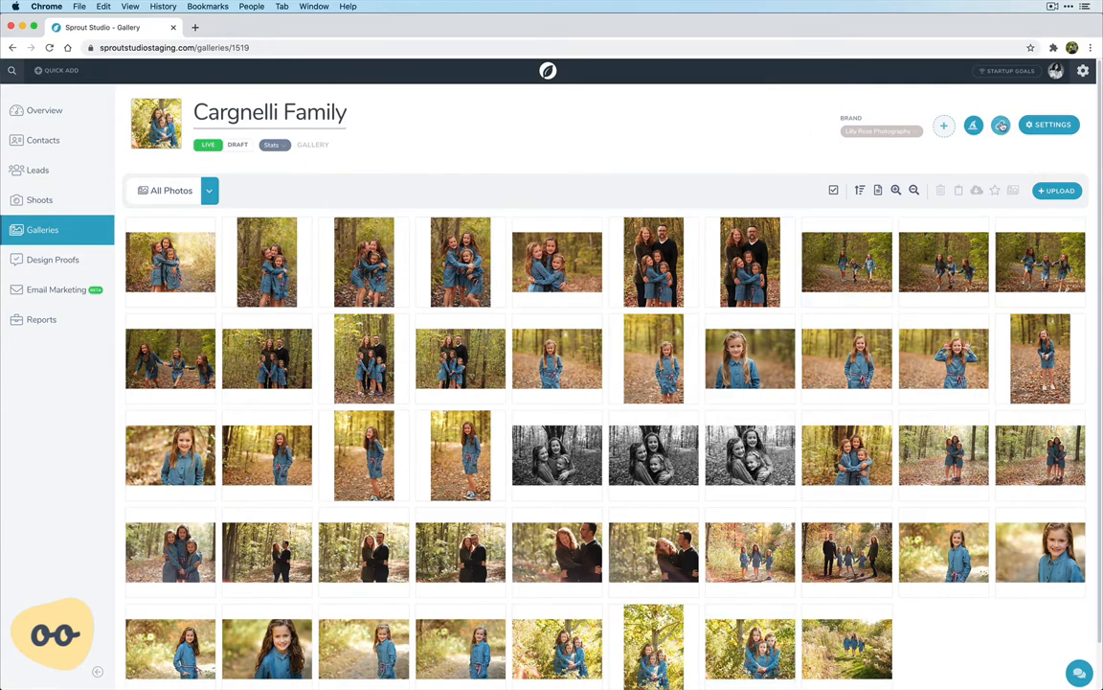
Open the client gallery through its link, enter it from the cover, and check the watermark on the enlarged first photo and the next one
click(1001, 126)
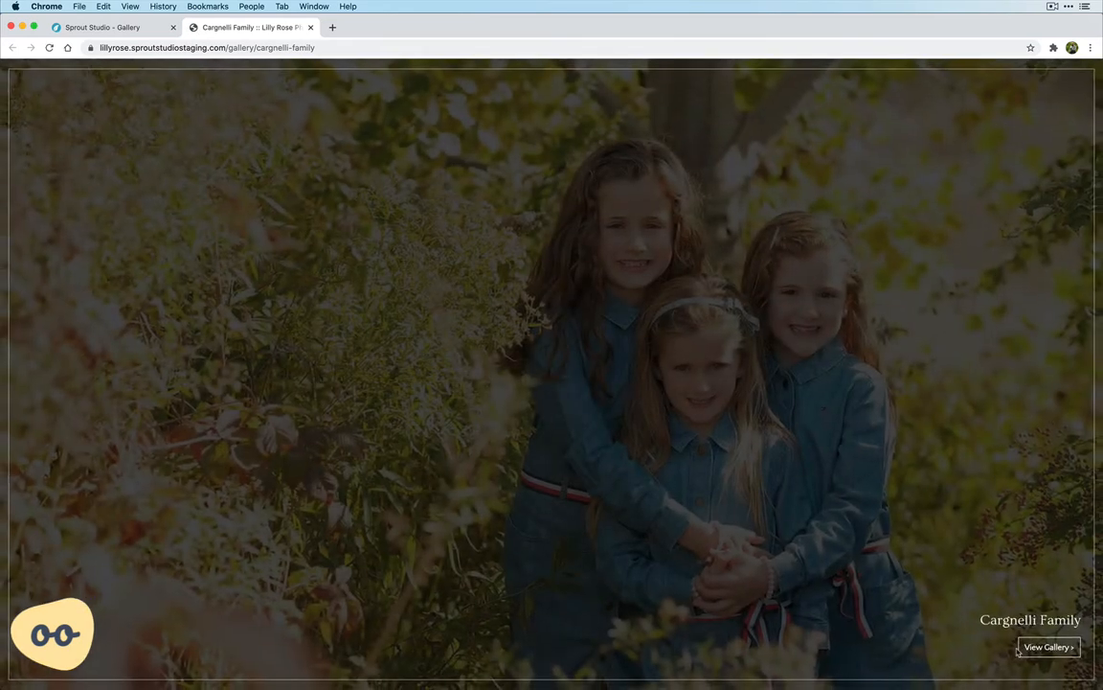
click(1046, 649)
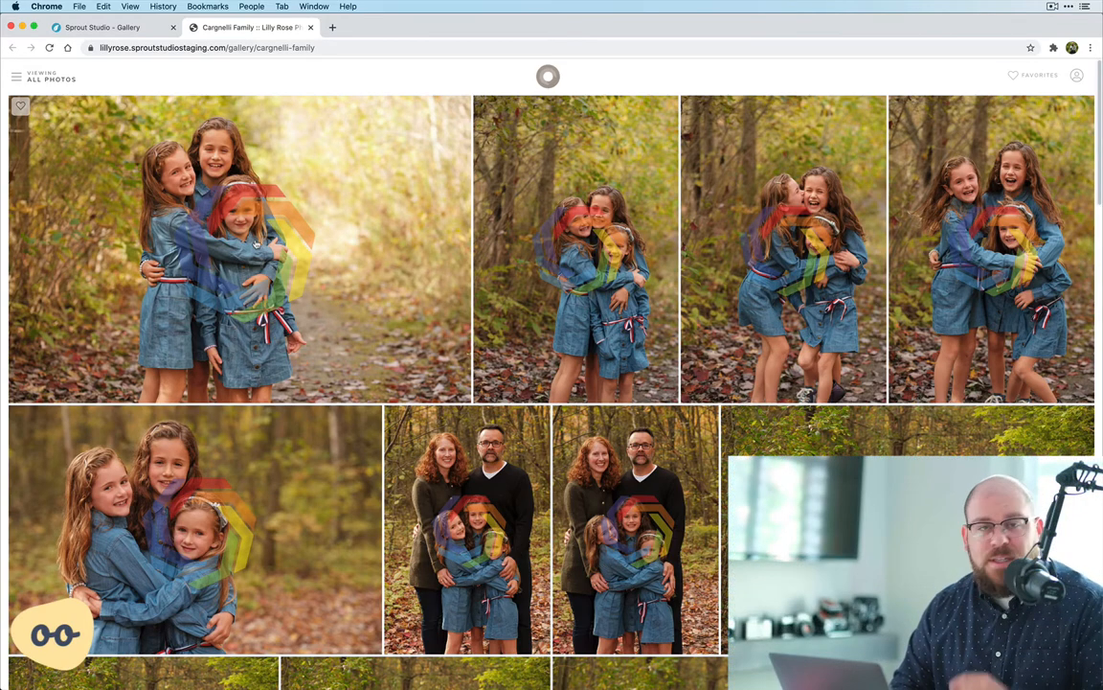
click(256, 241)
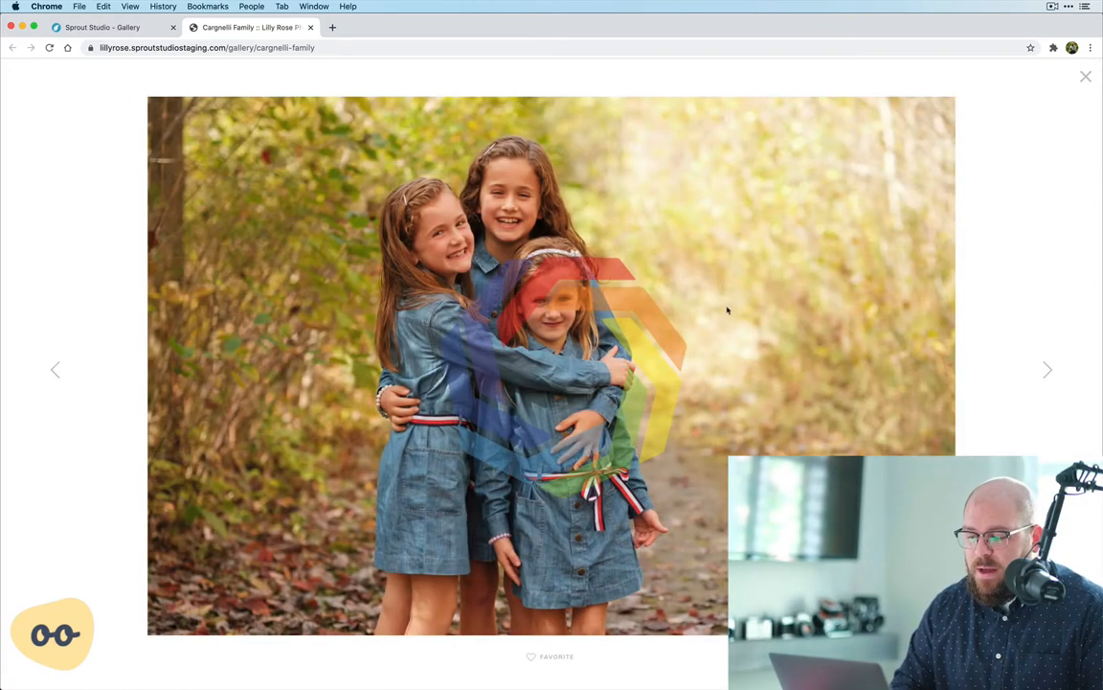
click(1044, 369)
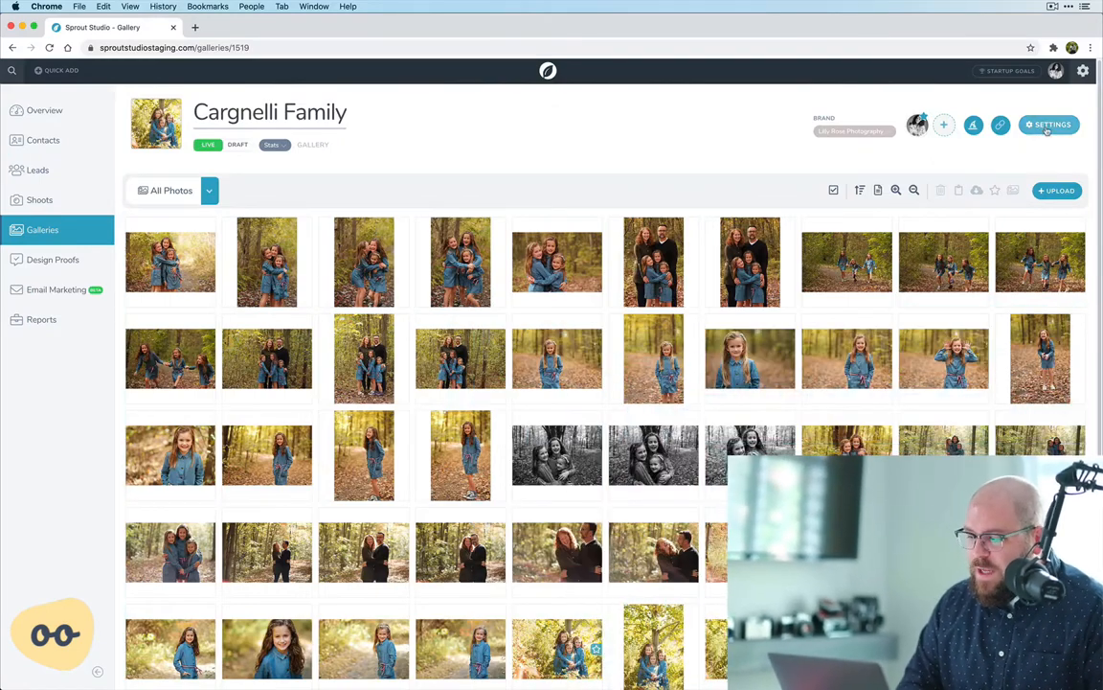
In the gallery's selling settings, choose Wedding Price List as the price list without adding its default additional items
click(1049, 126)
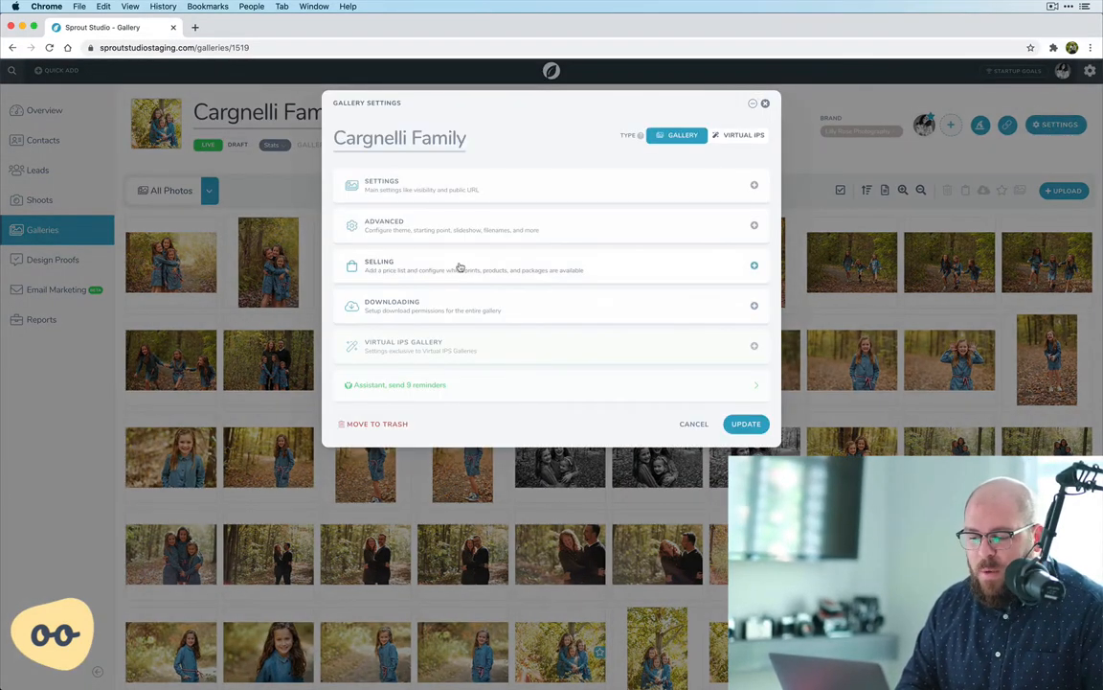
click(459, 268)
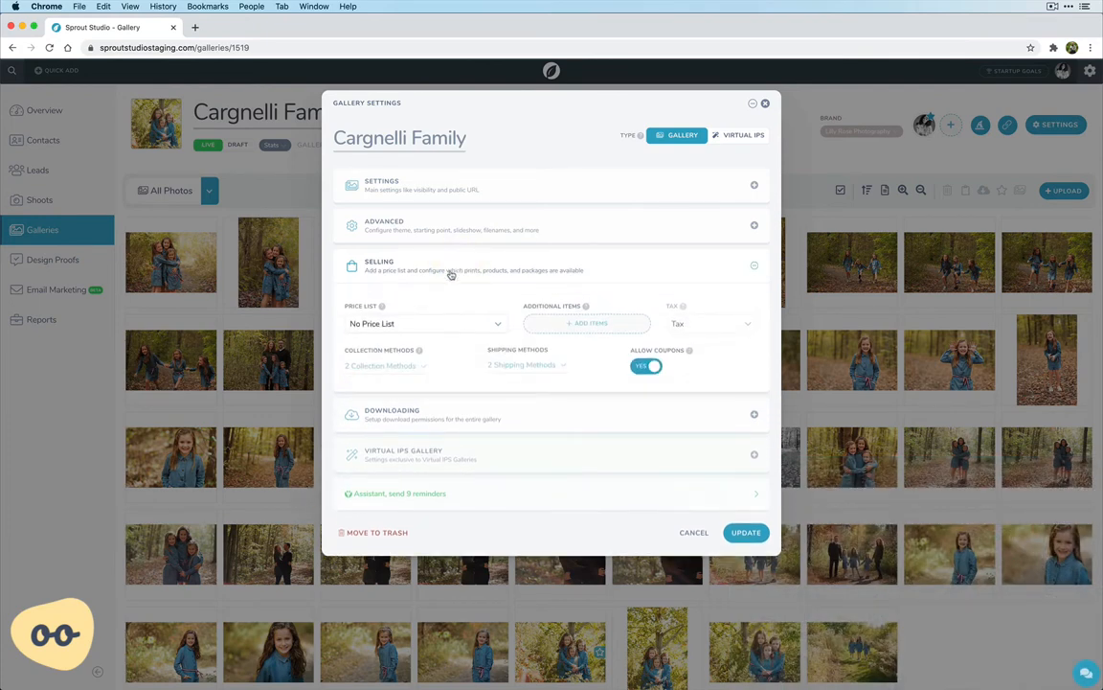
click(369, 326)
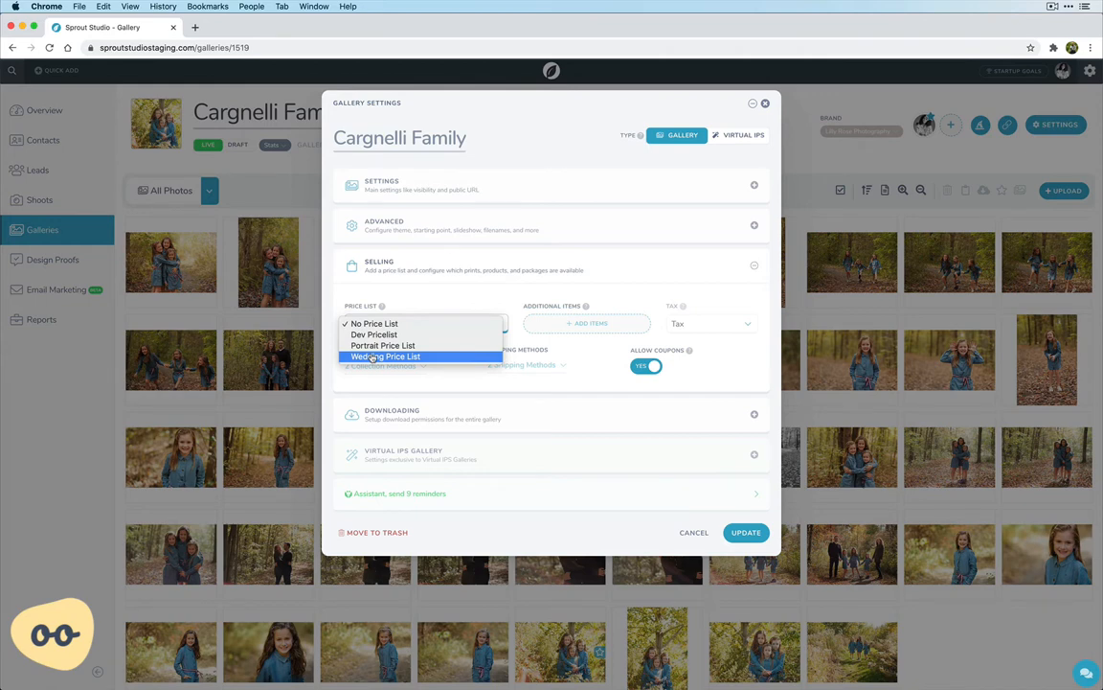
click(378, 358)
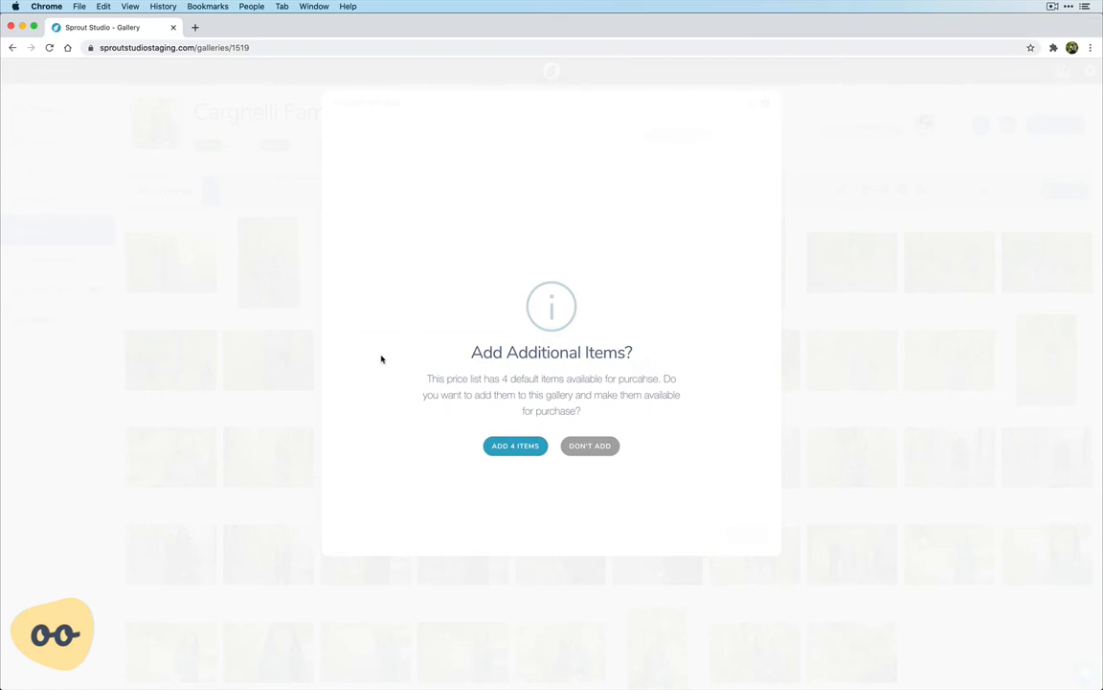
click(604, 456)
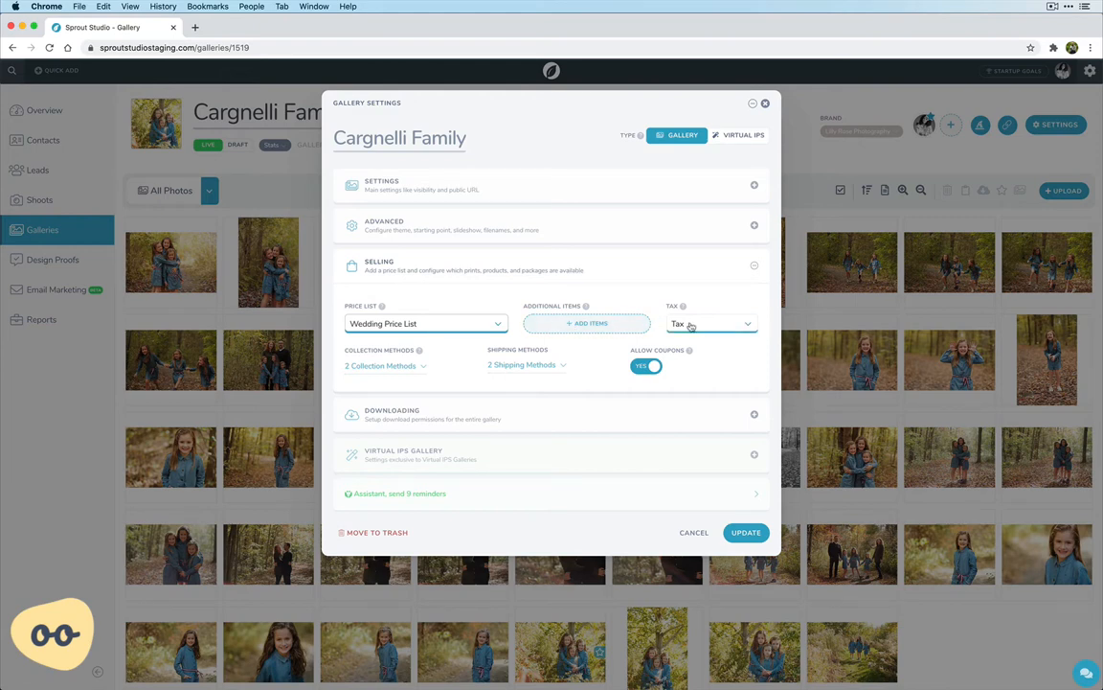
Remove Cheque from the gallery's collection methods
click(380, 366)
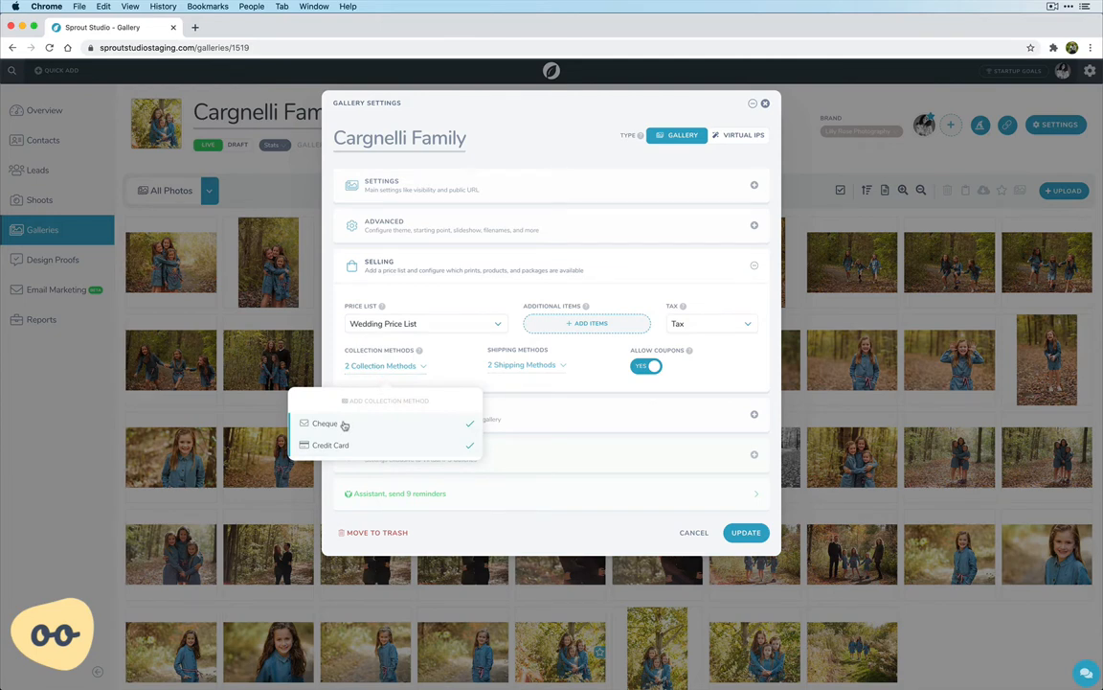
click(344, 424)
click(452, 364)
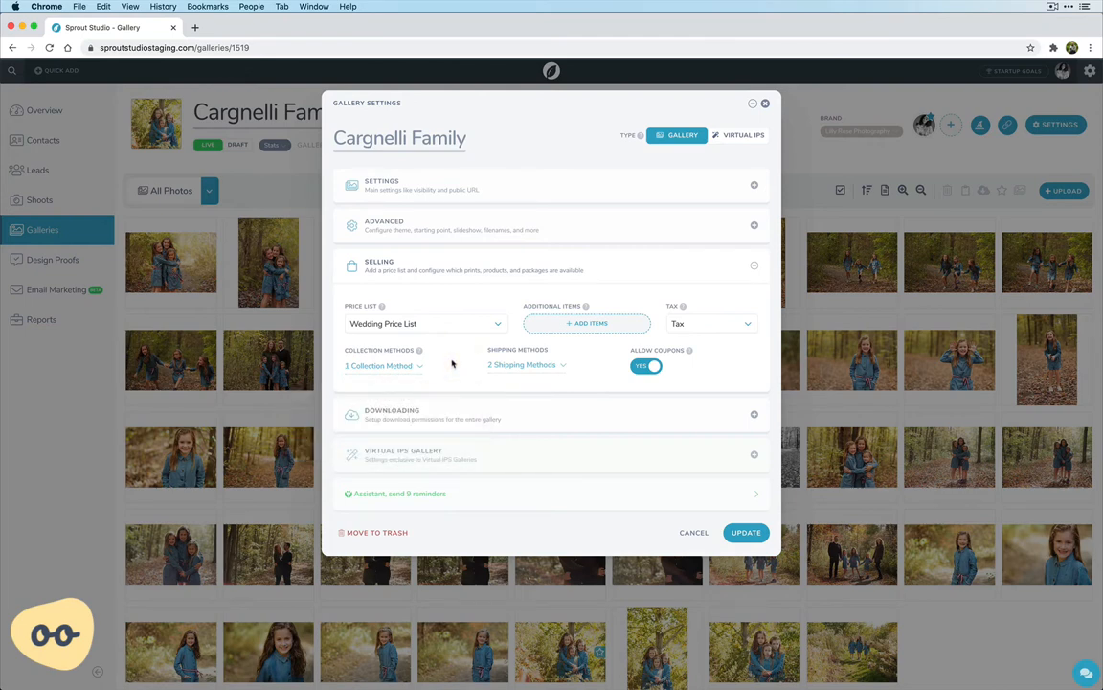
Check the available shipping methods, disallow coupons for the gallery, and save the gallery settings
click(507, 370)
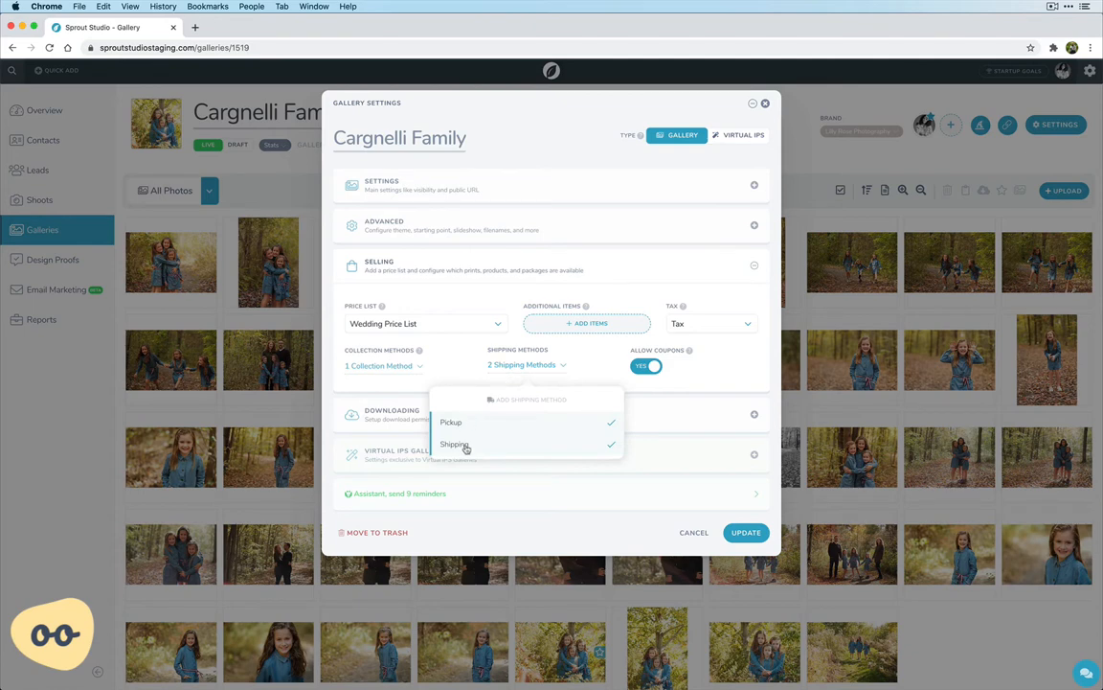
click(458, 372)
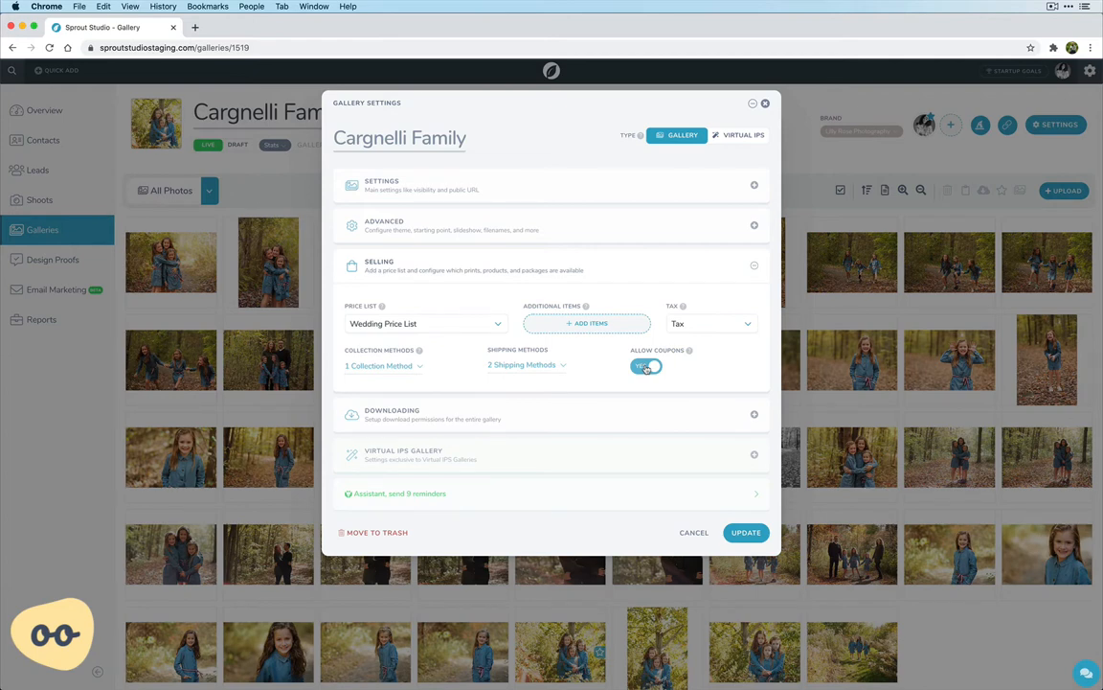
click(646, 367)
click(746, 532)
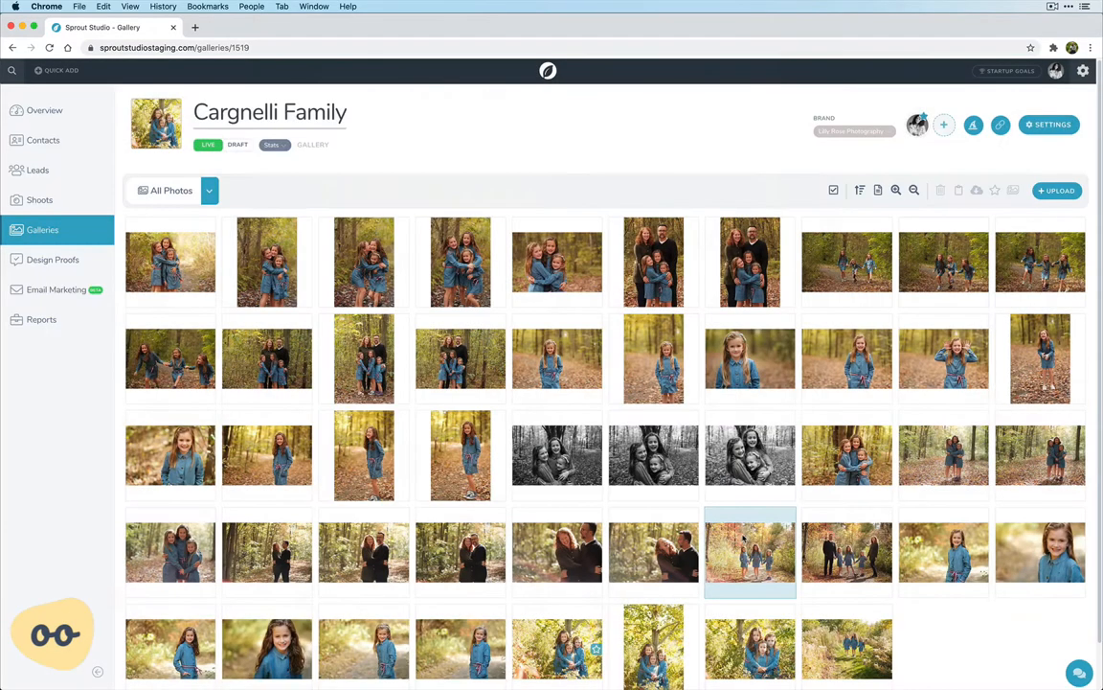
Reopen the client gallery through its link, enter it from the cover, and enlarge the second photo
click(1001, 128)
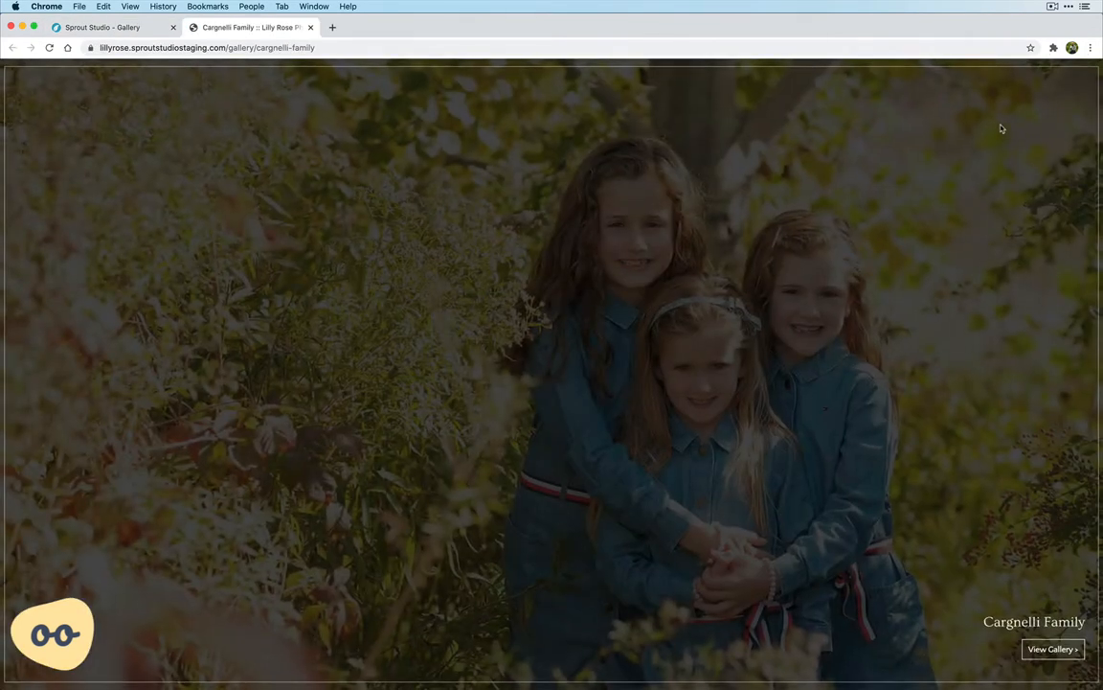
click(1049, 645)
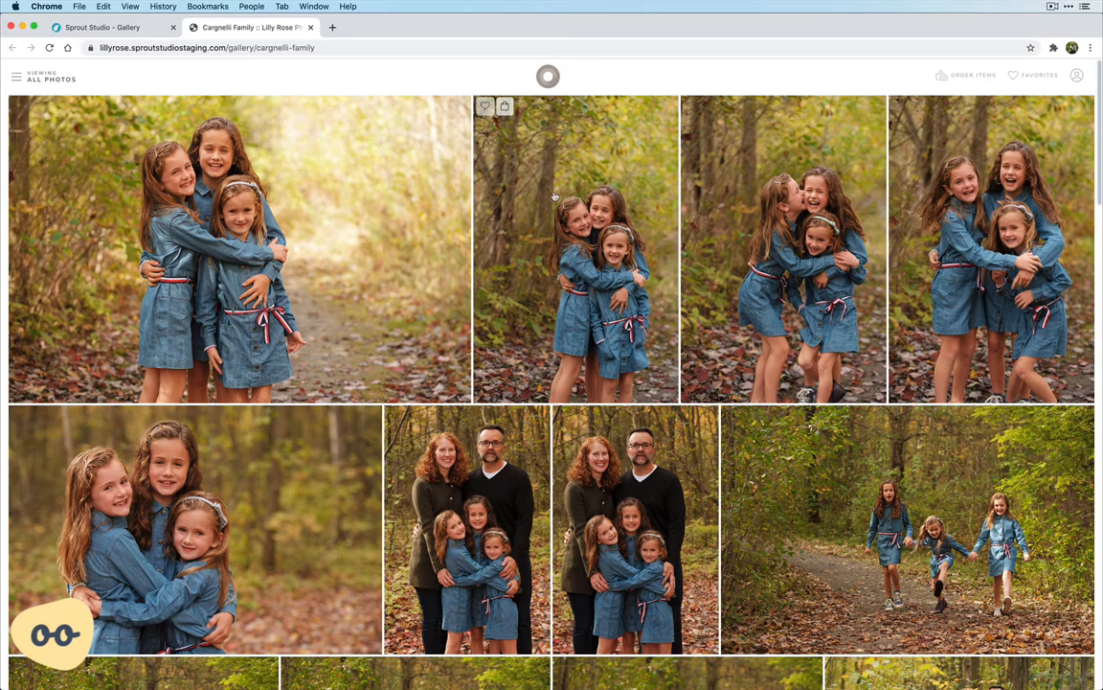
click(507, 190)
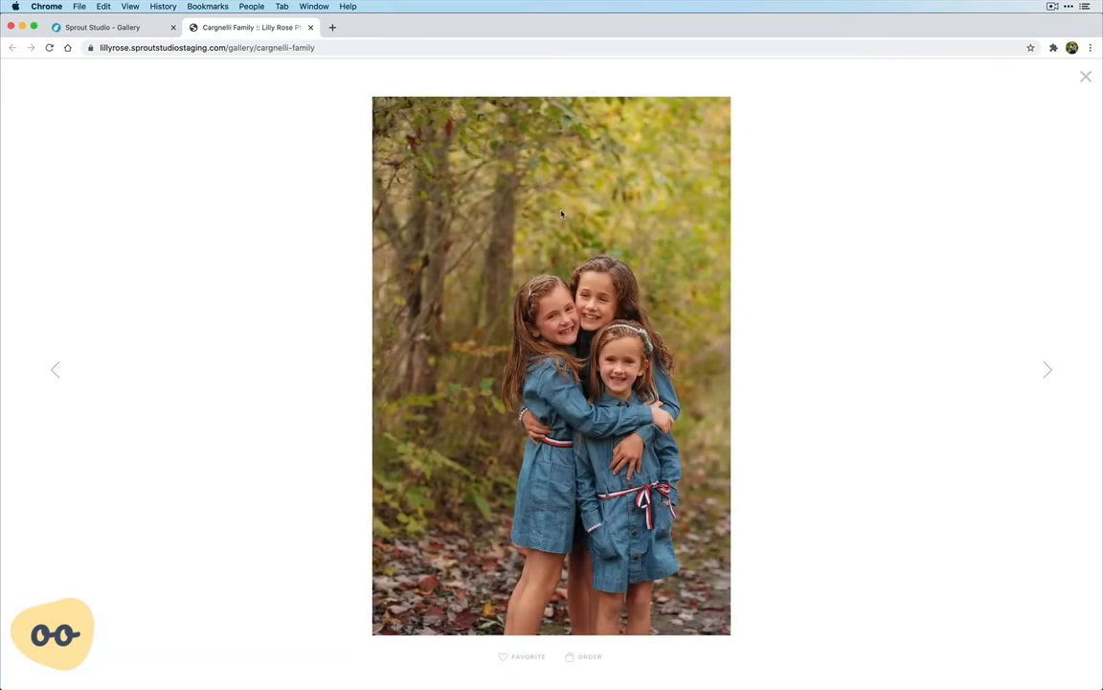
Start an order for the second photo with the size 8 x 10 Inches and the type Framed
click(587, 660)
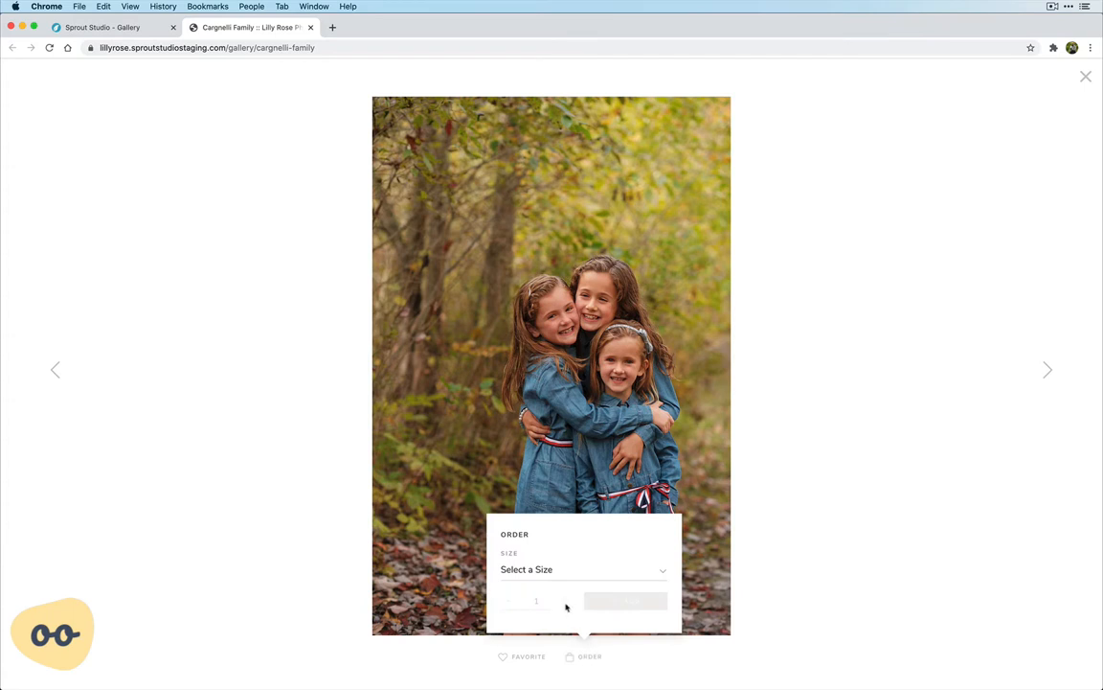
click(566, 571)
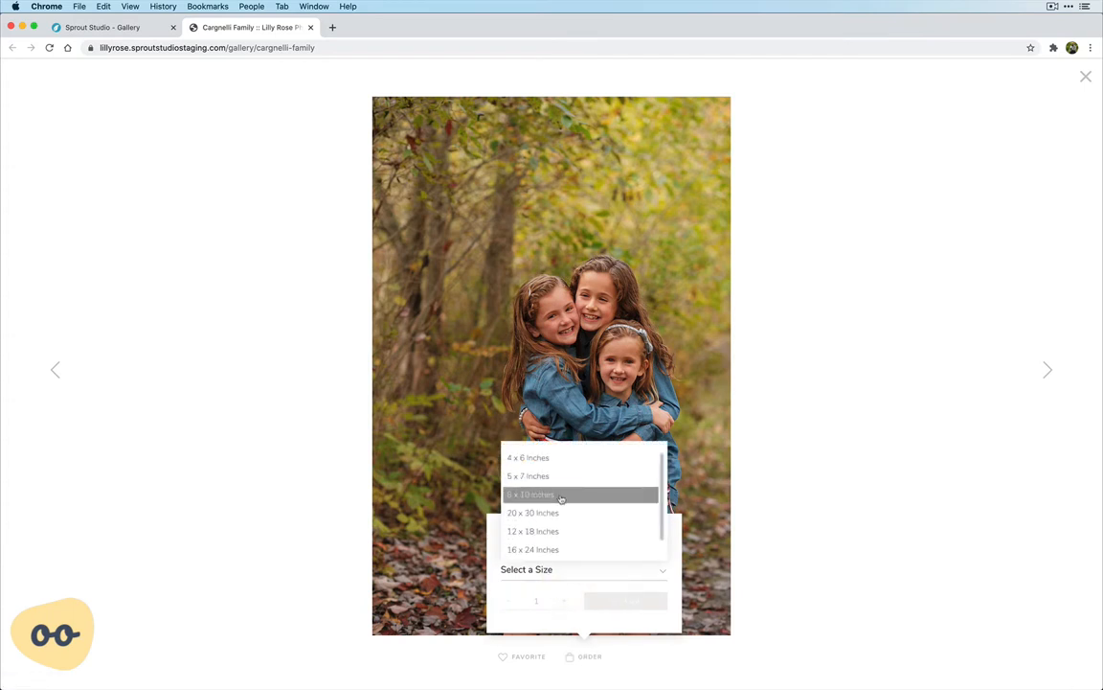
click(561, 495)
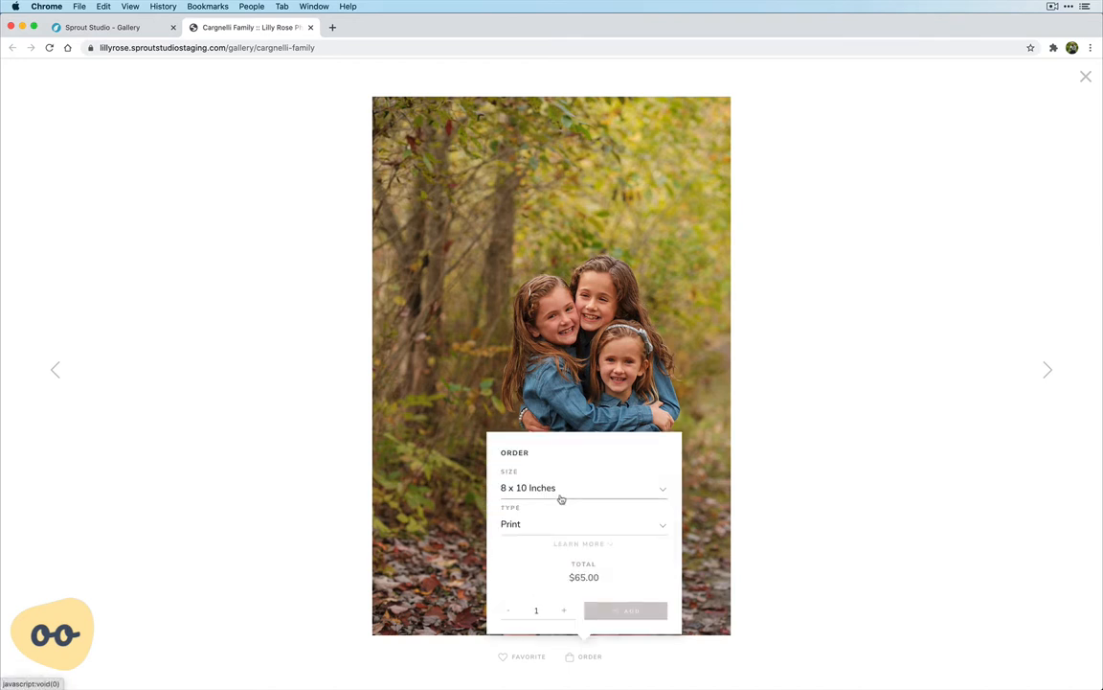
click(530, 523)
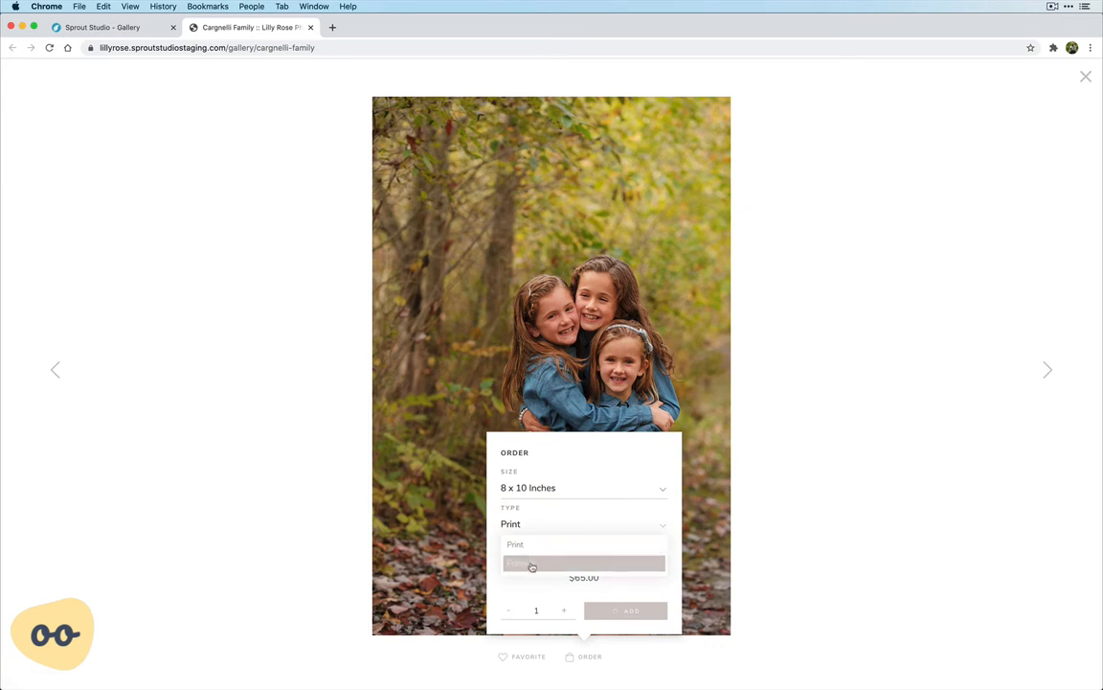
click(534, 564)
Read the description of the framed option, then add one 8 x 10 framed print to the cart and keep shopping
click(575, 544)
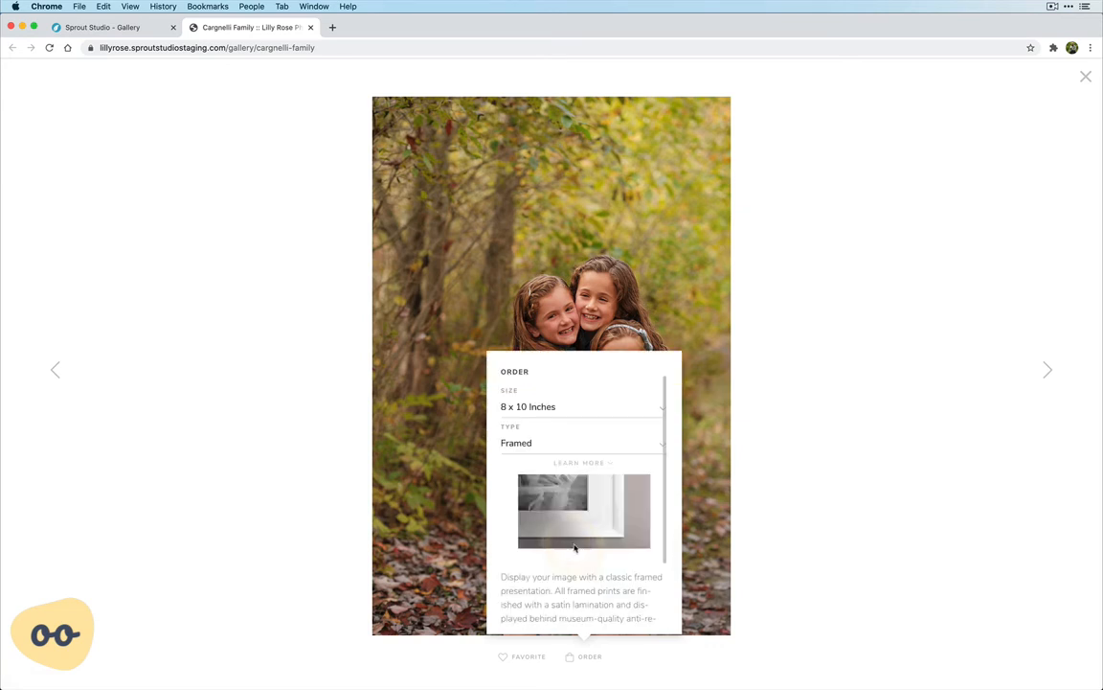
scroll(583, 514, down, 3)
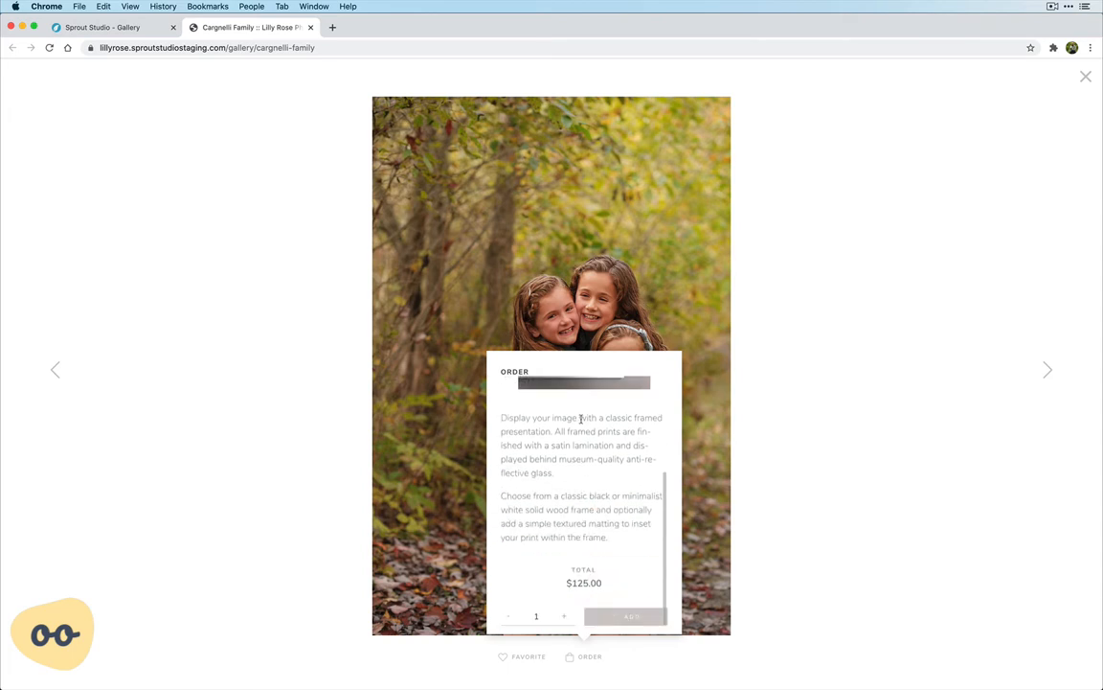
scroll(580, 419, up, 2)
scroll(554, 457, down, 2)
scroll(554, 456, up, 3)
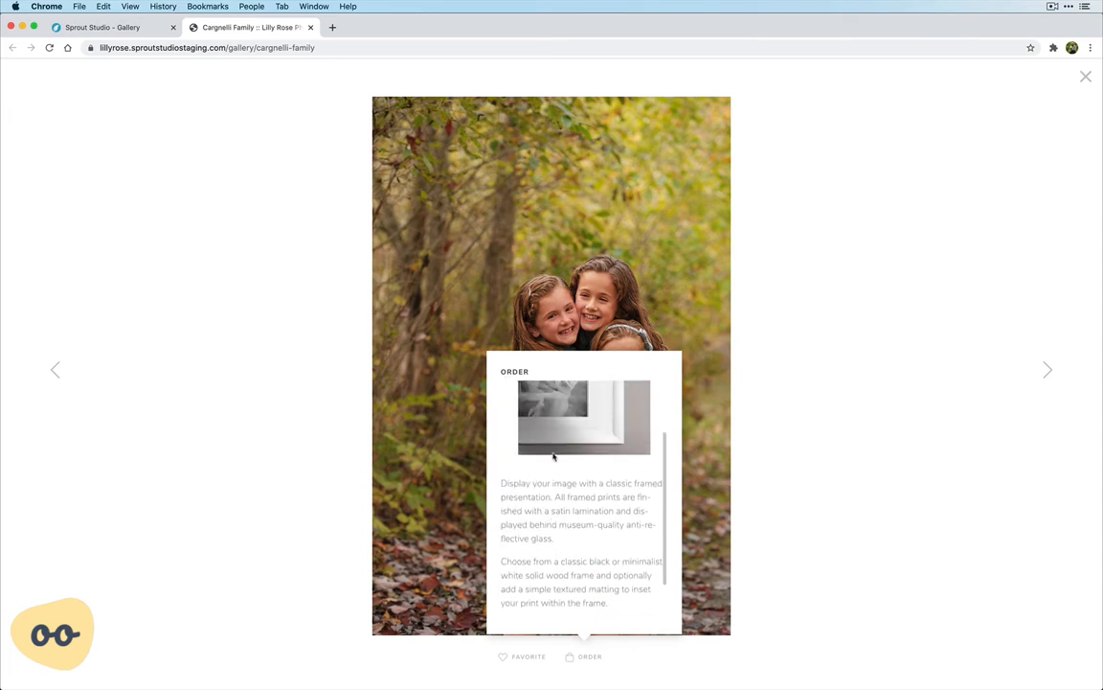
scroll(554, 456, up, 3)
click(584, 421)
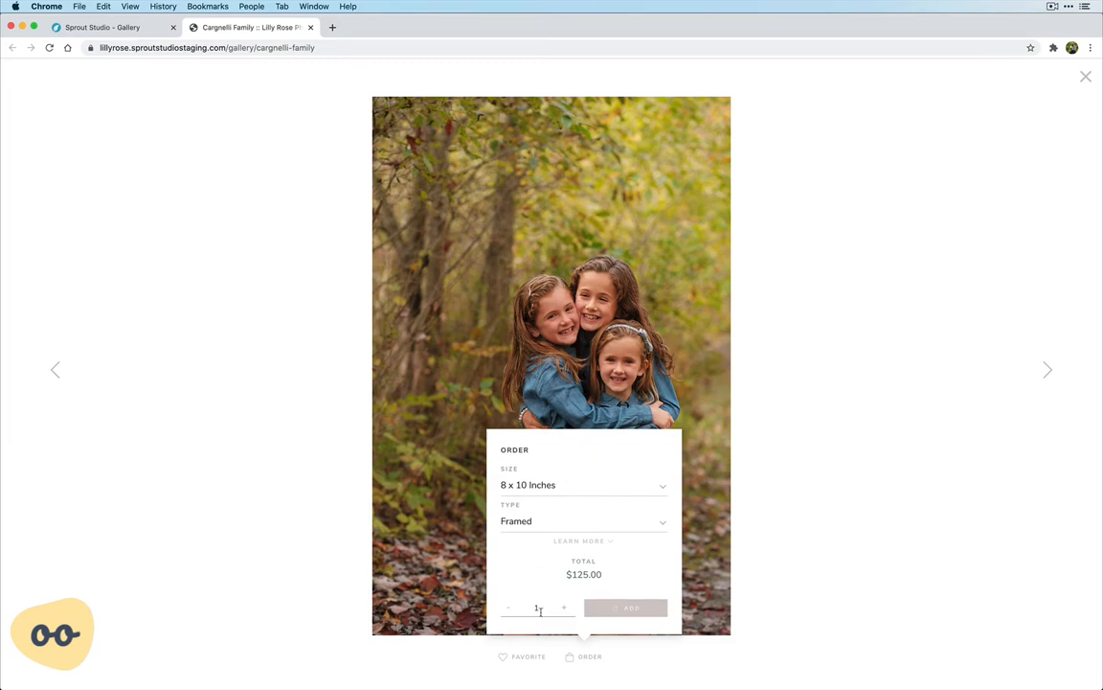
click(611, 611)
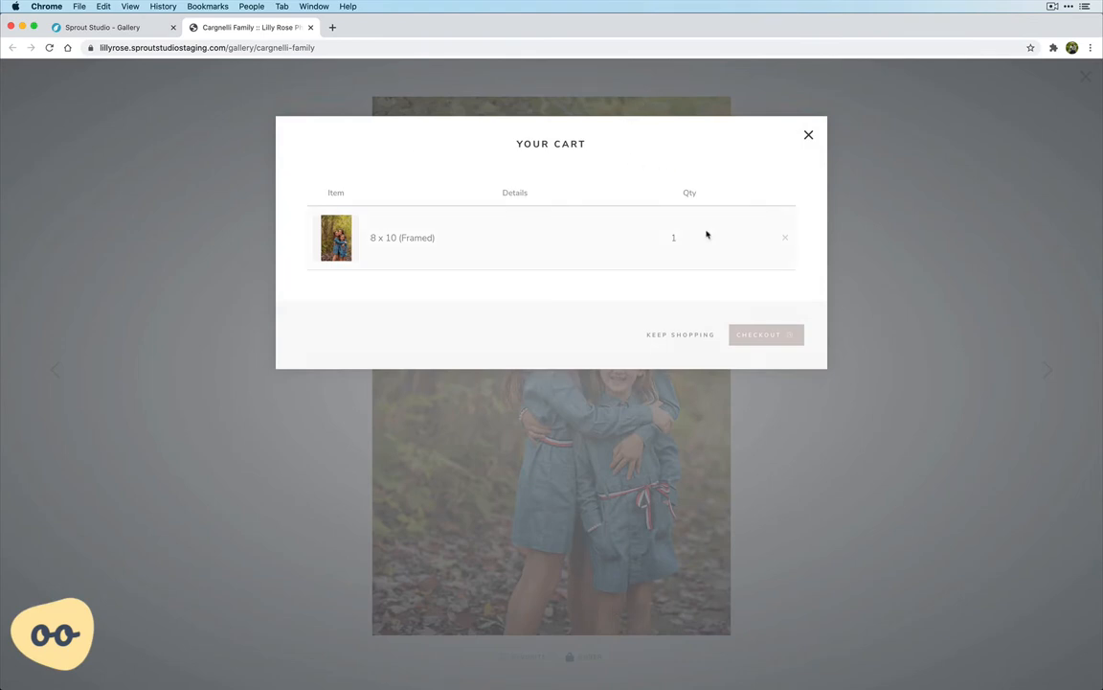
click(682, 337)
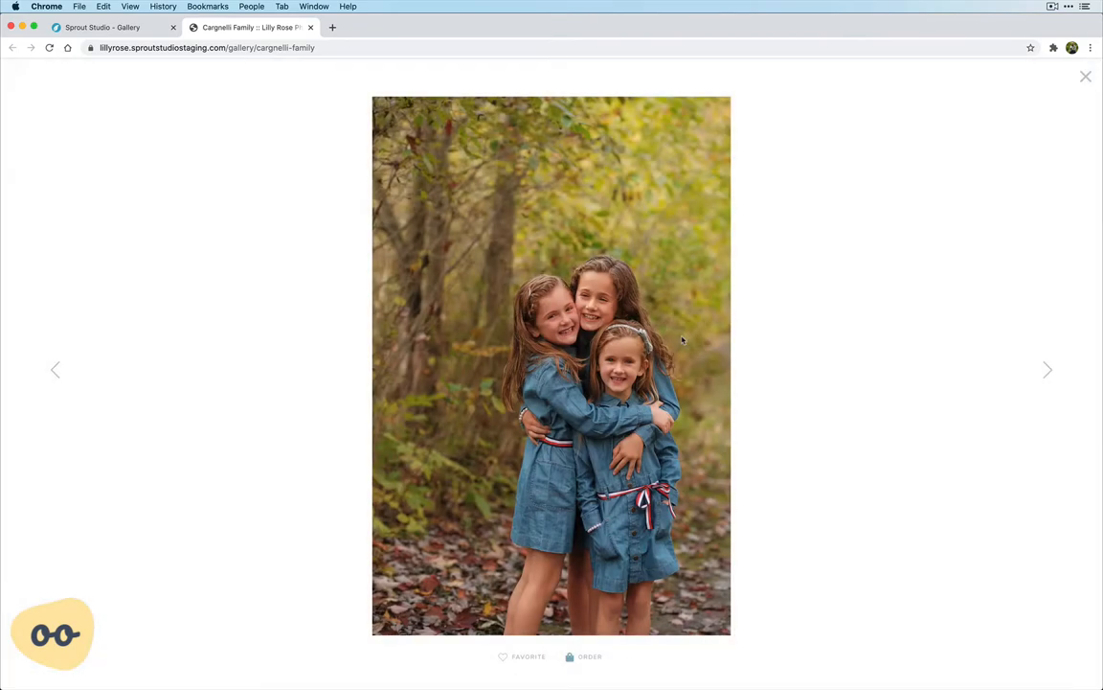
Page forward to the fifth photo and add it to the cart as a 12 x 18 Inches Canvas
click(1048, 372)
click(1049, 372)
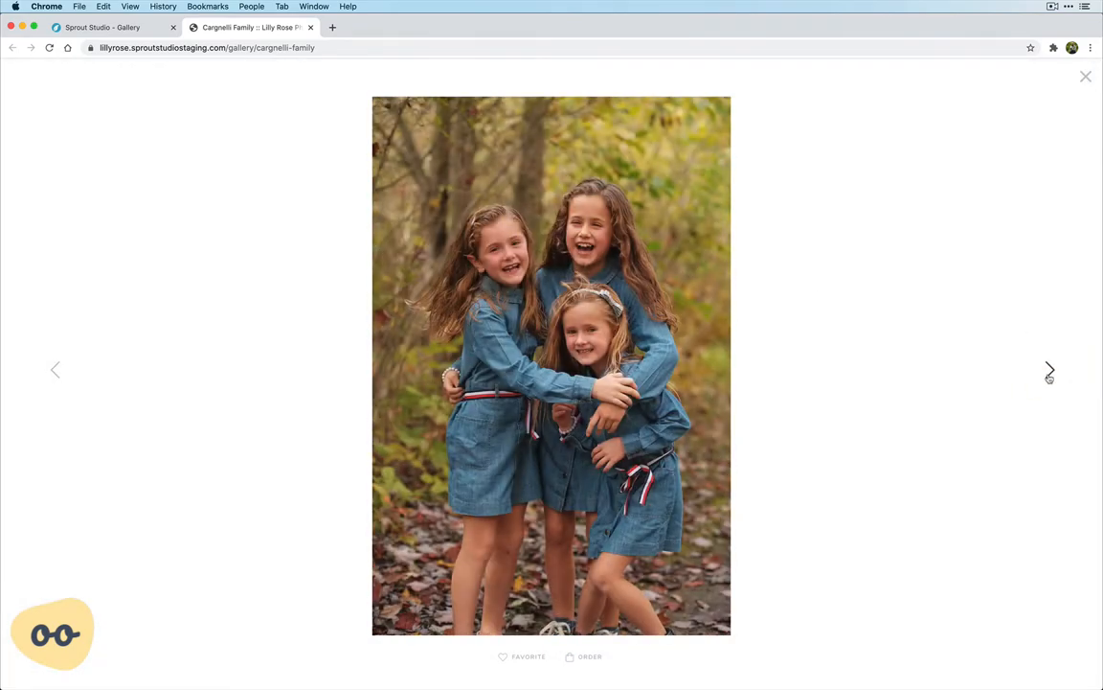
click(1048, 373)
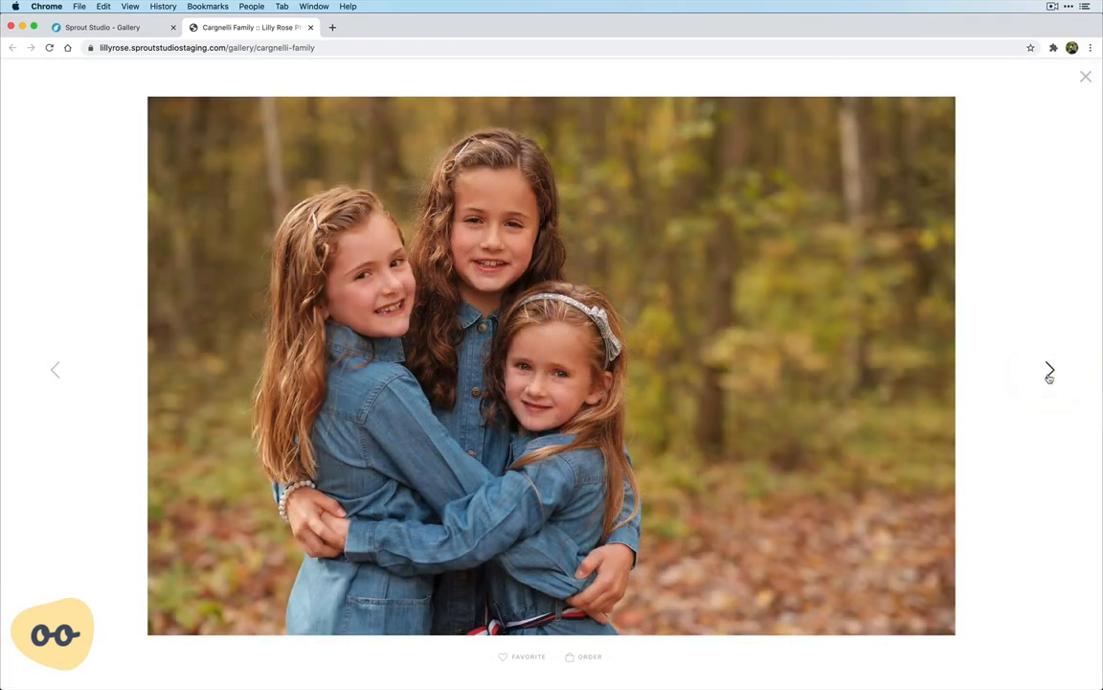
click(581, 657)
click(558, 486)
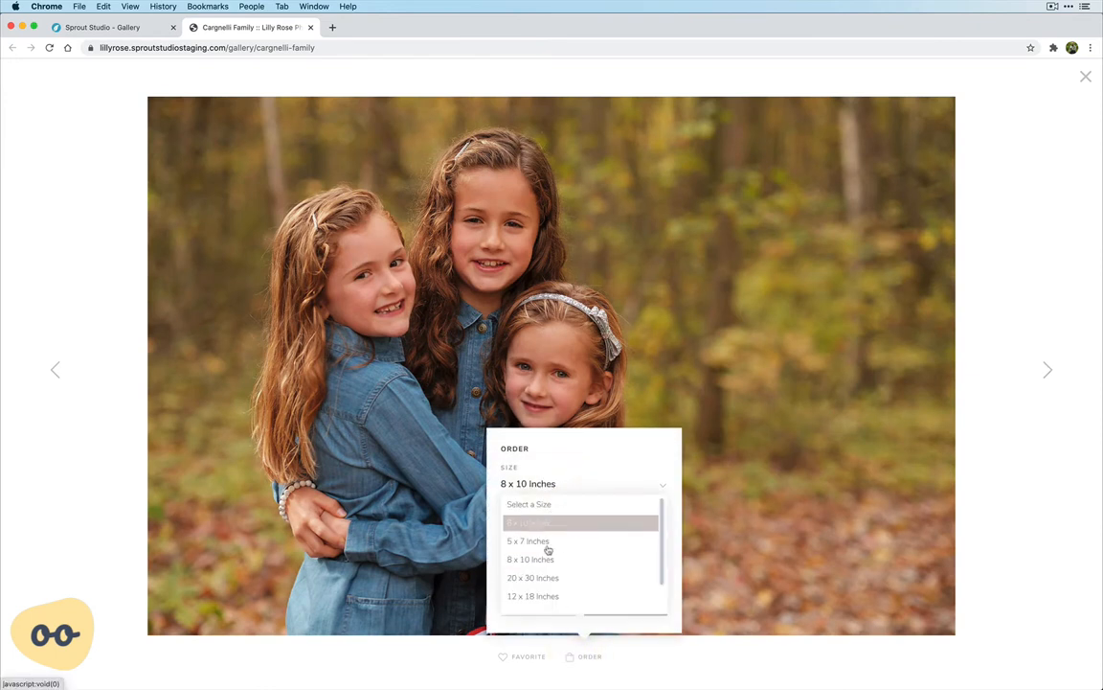
click(542, 596)
click(551, 532)
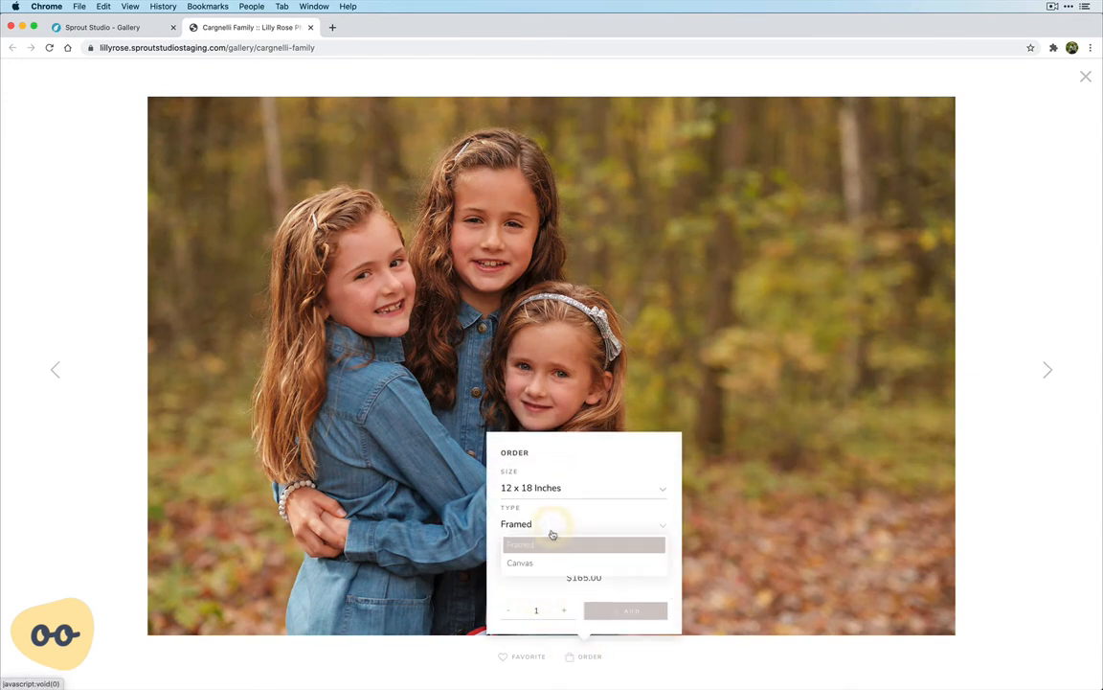
click(546, 562)
click(619, 611)
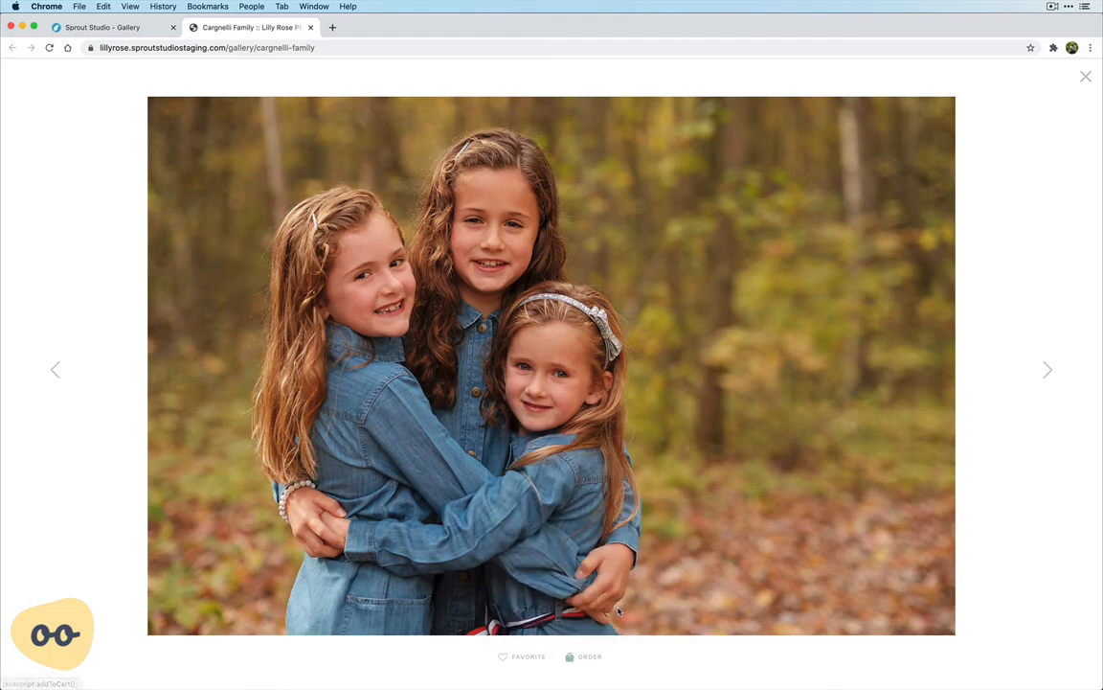
Page forward to the eleventh photo, add one 4 x 6 Inches Print of it to the cart, and close the enlarged view
click(1044, 372)
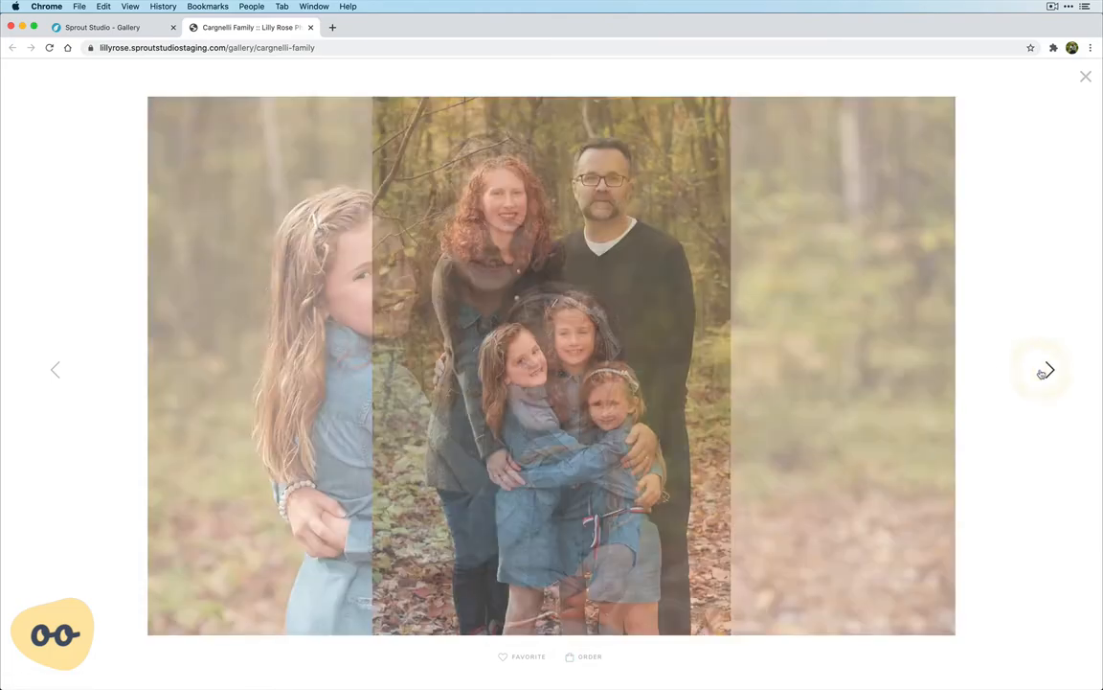
click(1044, 372)
click(1044, 371)
click(1044, 372)
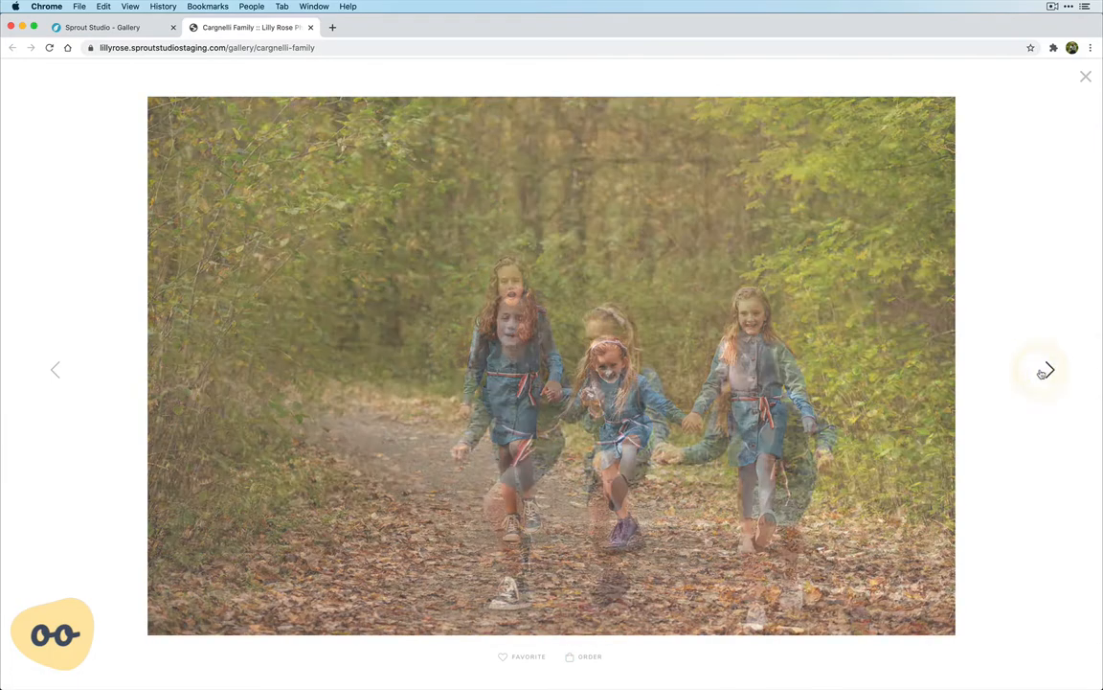
click(1044, 372)
click(1044, 372)
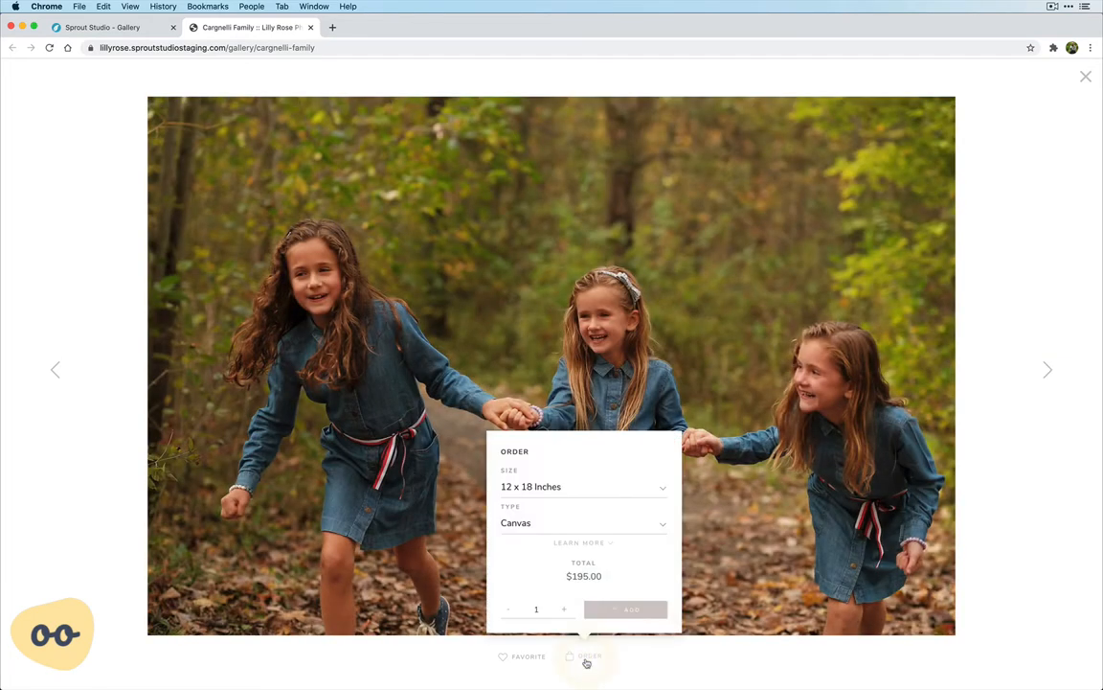
click(561, 488)
click(553, 525)
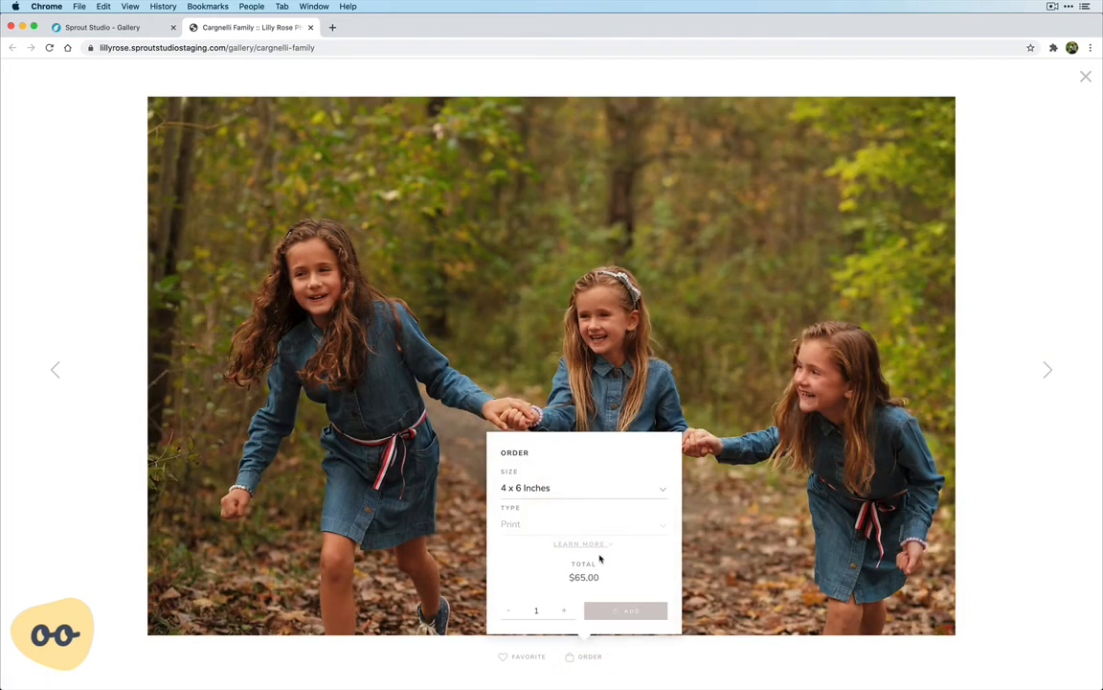
click(625, 610)
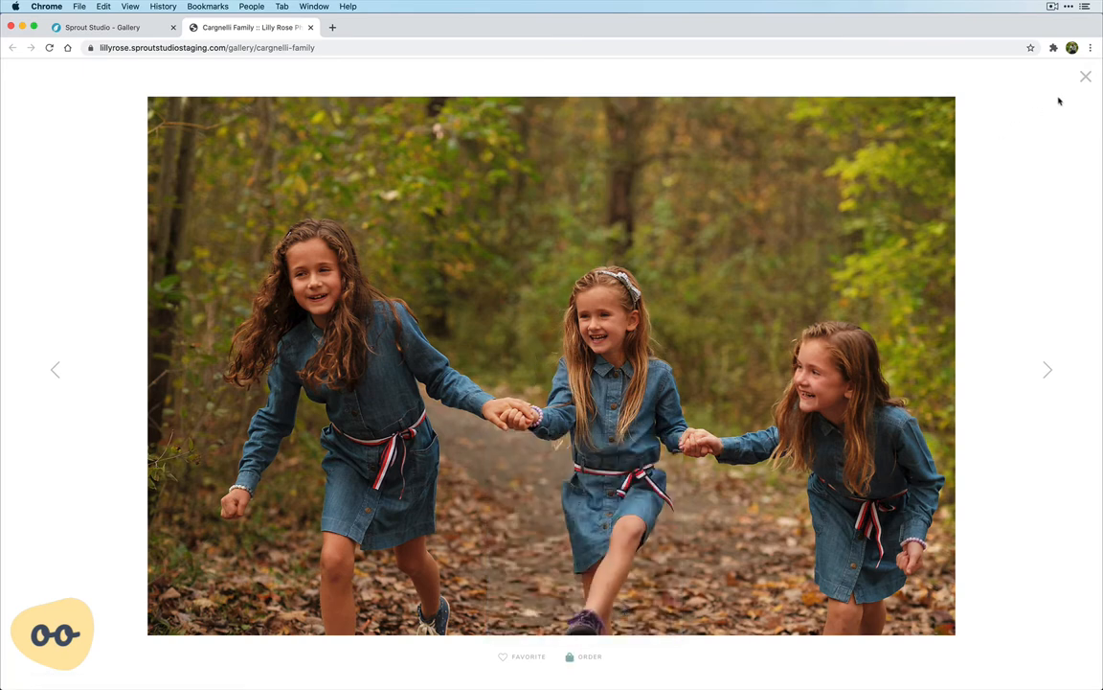
click(1085, 77)
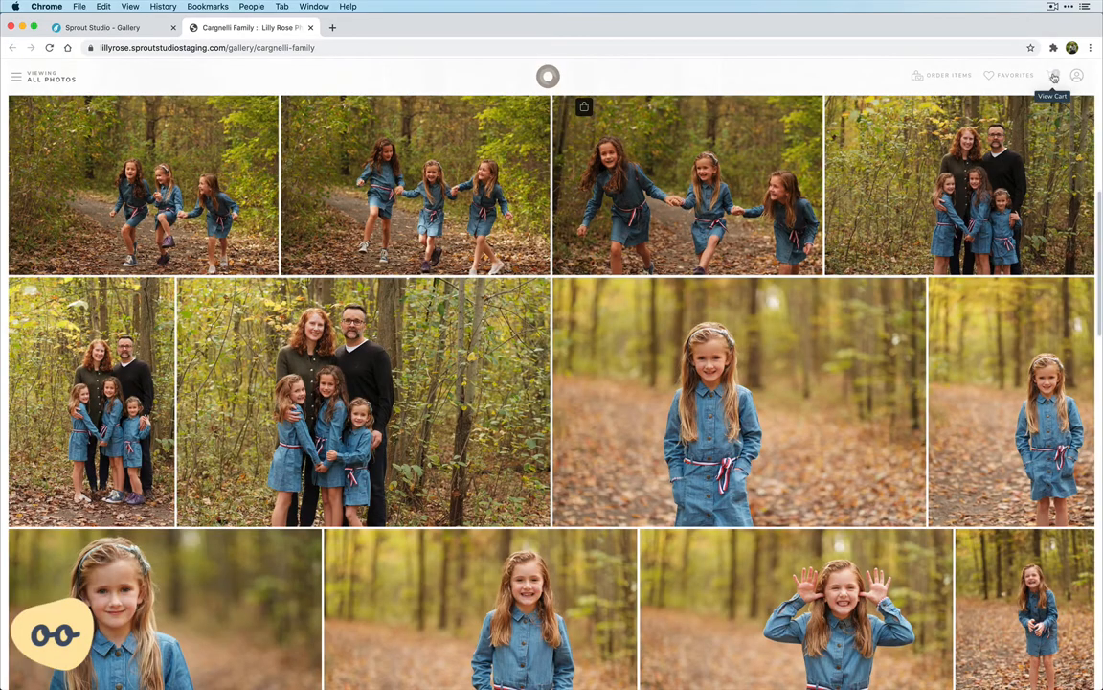
Look over the gallery photos marked as ordered, then open the shopping cart
scroll(652, 306, up, 5)
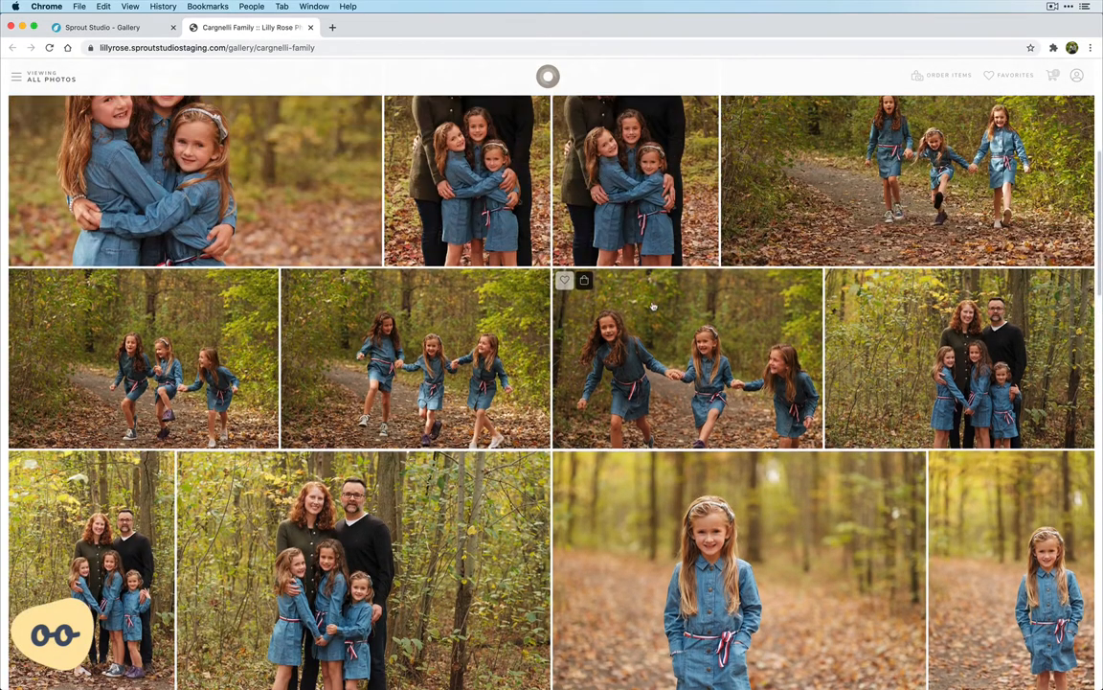
scroll(653, 306, up, 1)
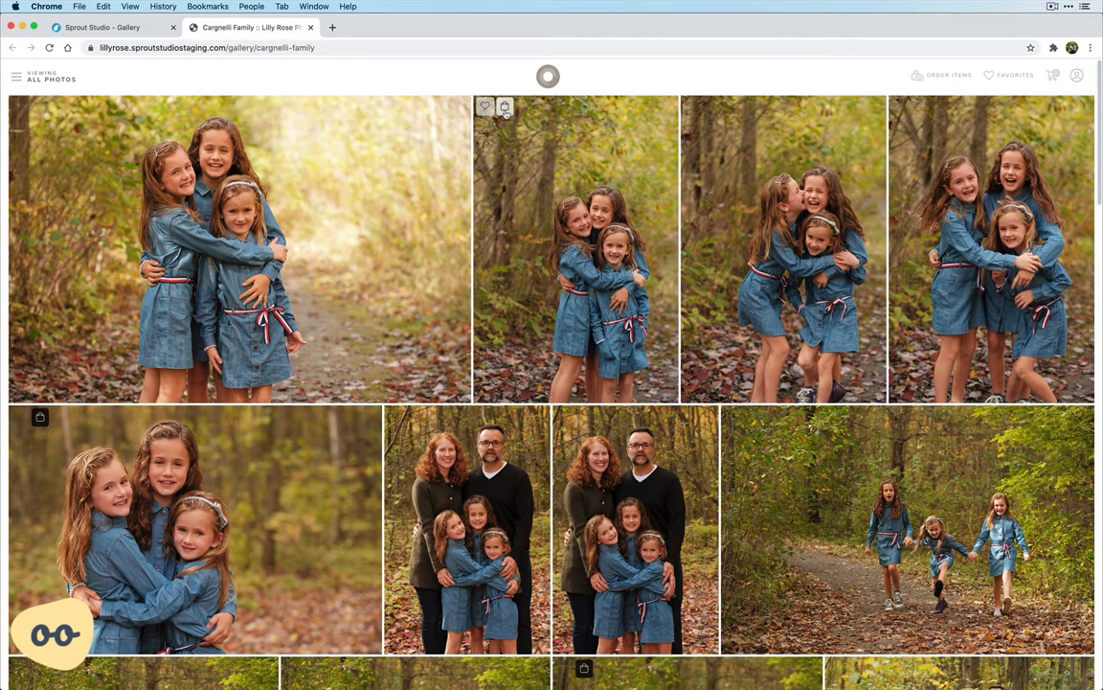
scroll(520, 233, down, 3)
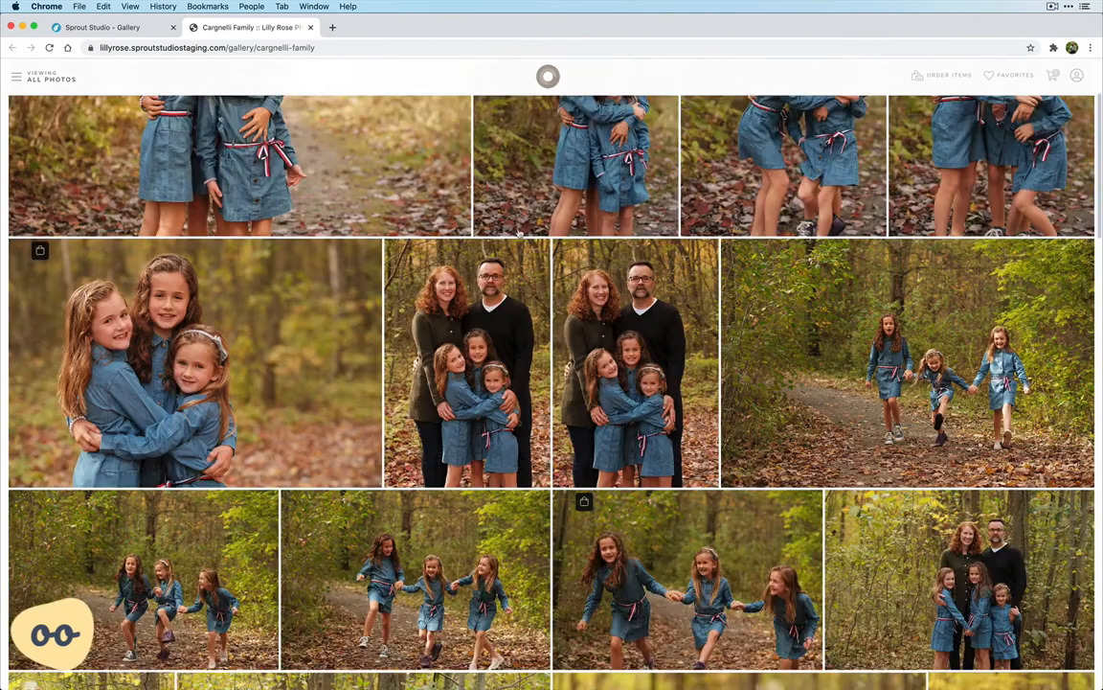
scroll(990, 96, up, 5)
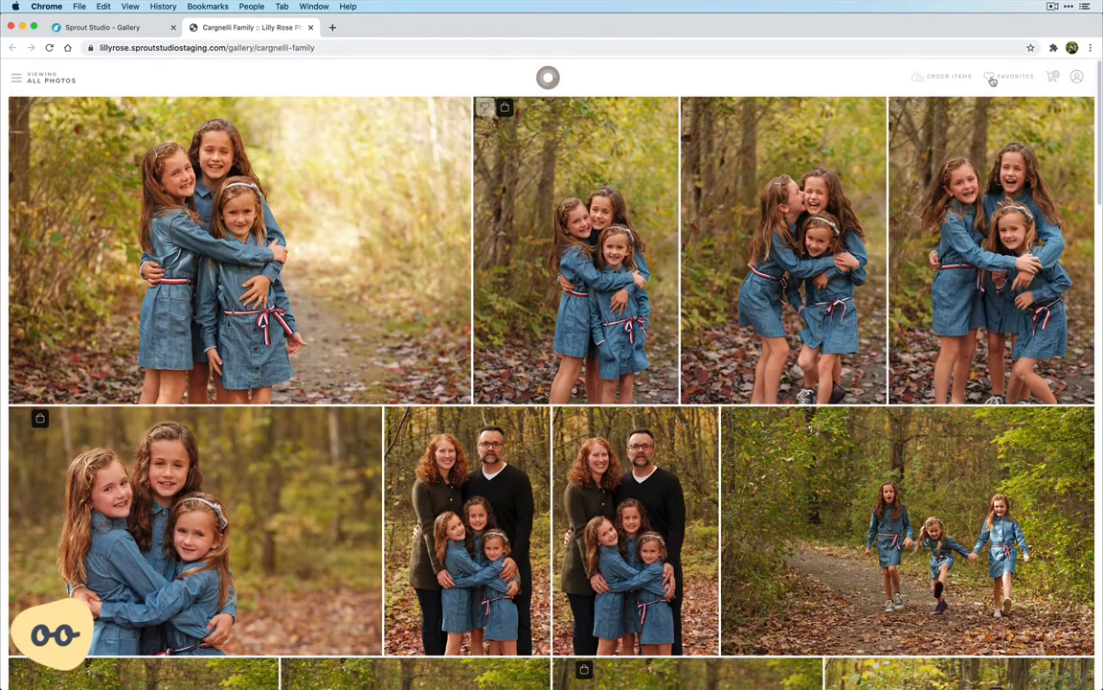
click(1053, 77)
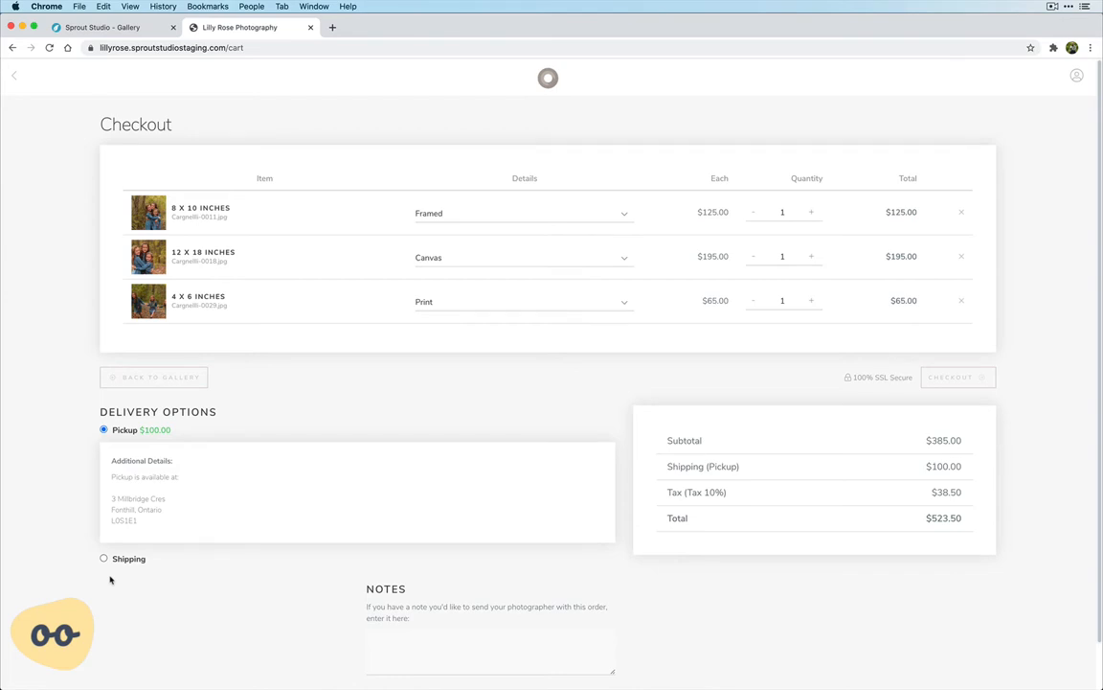
Review the order and delivery options, set the 4 x 6 print's quantity to 2, and proceed to checkout
scroll(110, 580, down, 1)
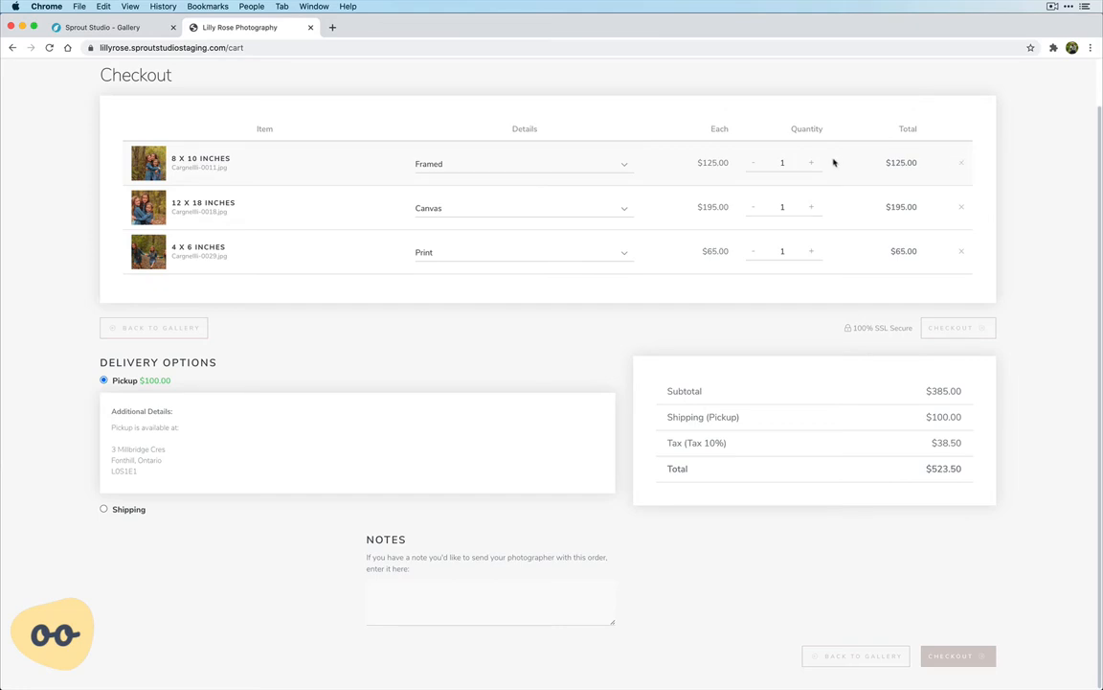
click(811, 253)
click(951, 657)
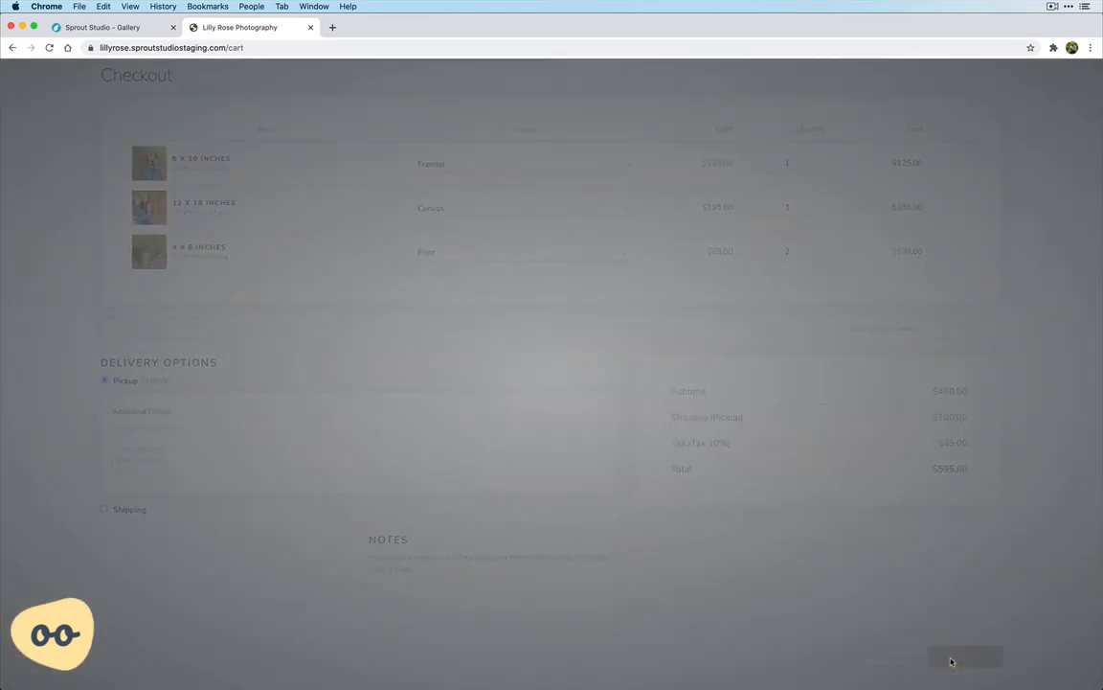
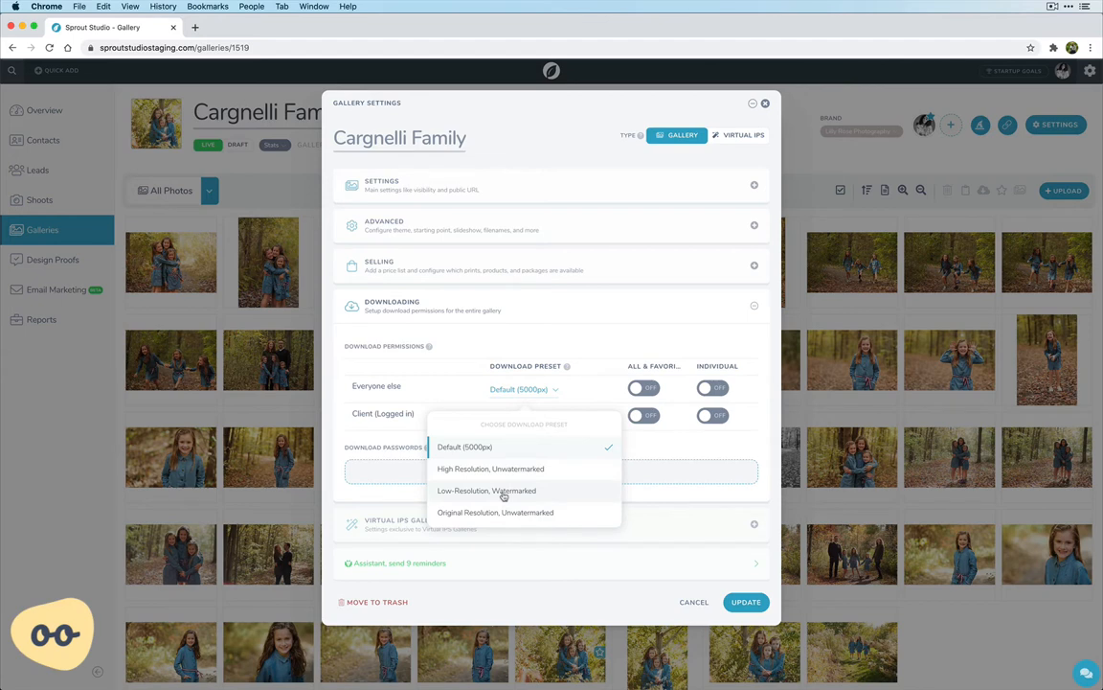
click(504, 493)
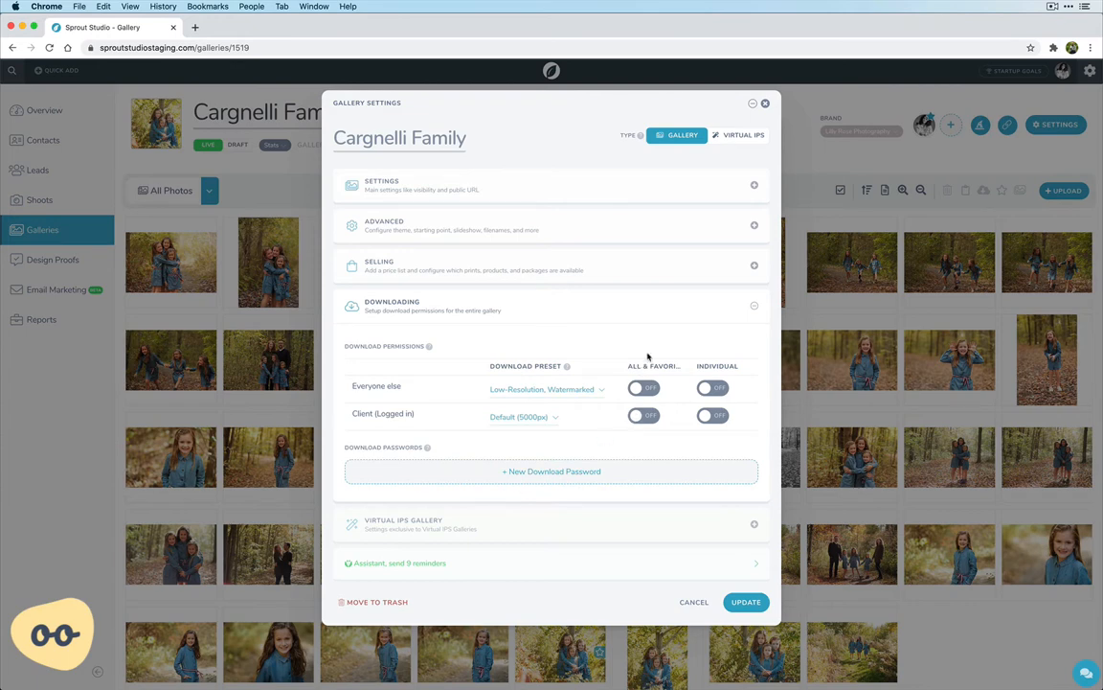
click(714, 388)
click(720, 389)
click(647, 390)
click(648, 391)
click(542, 389)
click(499, 448)
Give the logged-in client the High Resolution, Unwatermarked download preset and allow both all-and-favorites and individual downloads
click(507, 416)
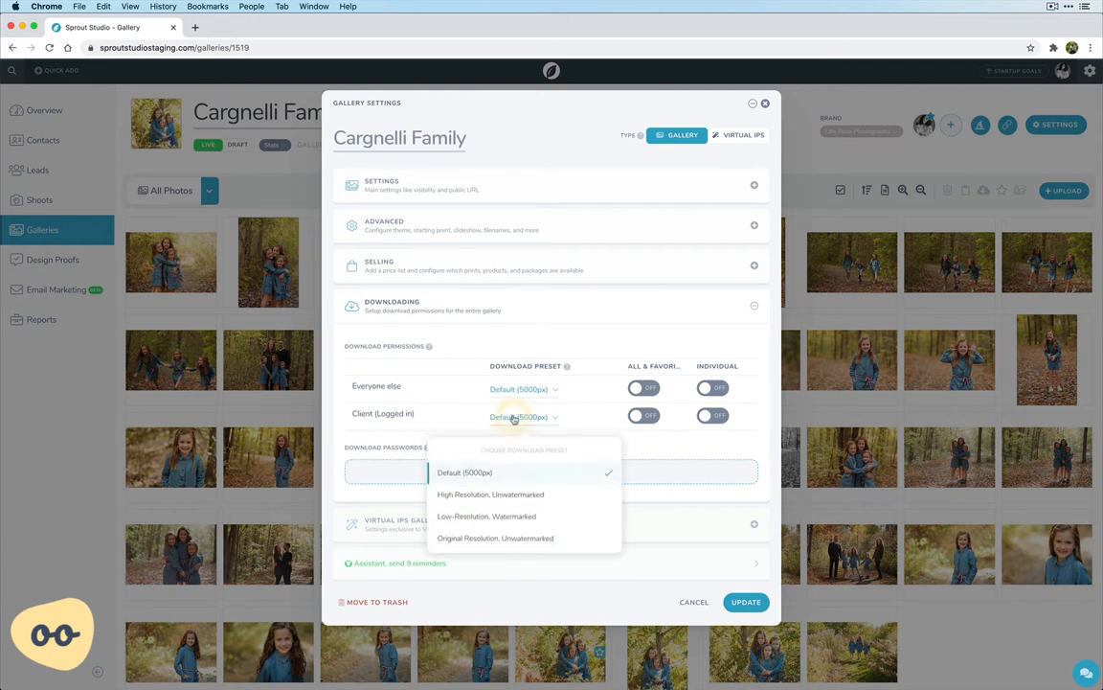
click(490, 496)
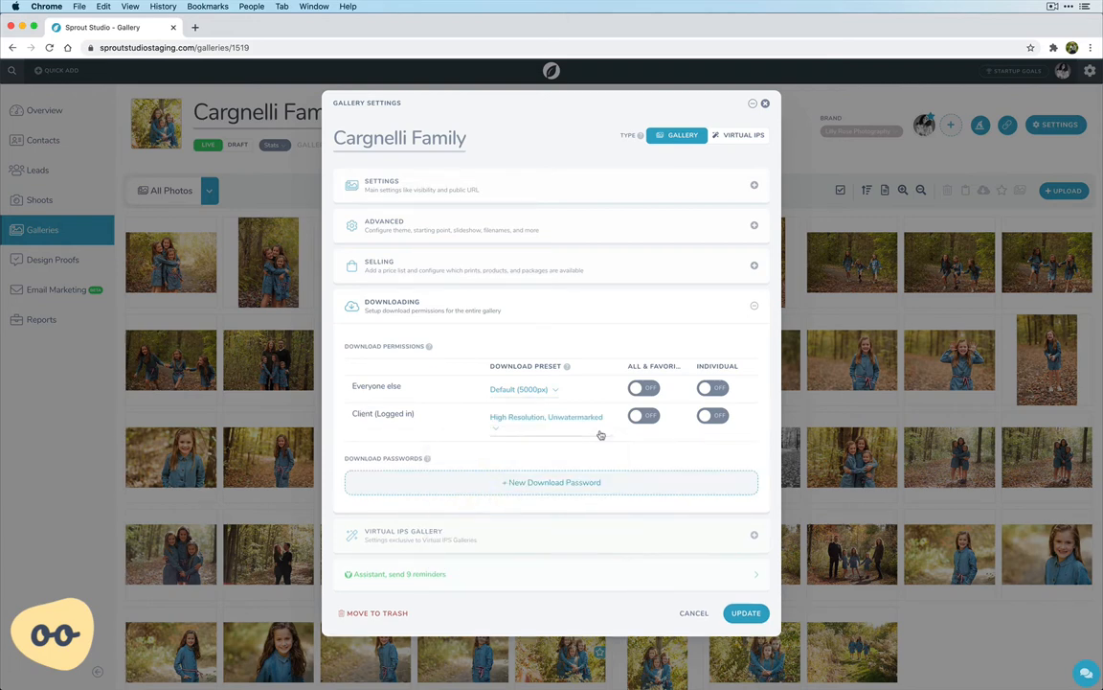
click(645, 416)
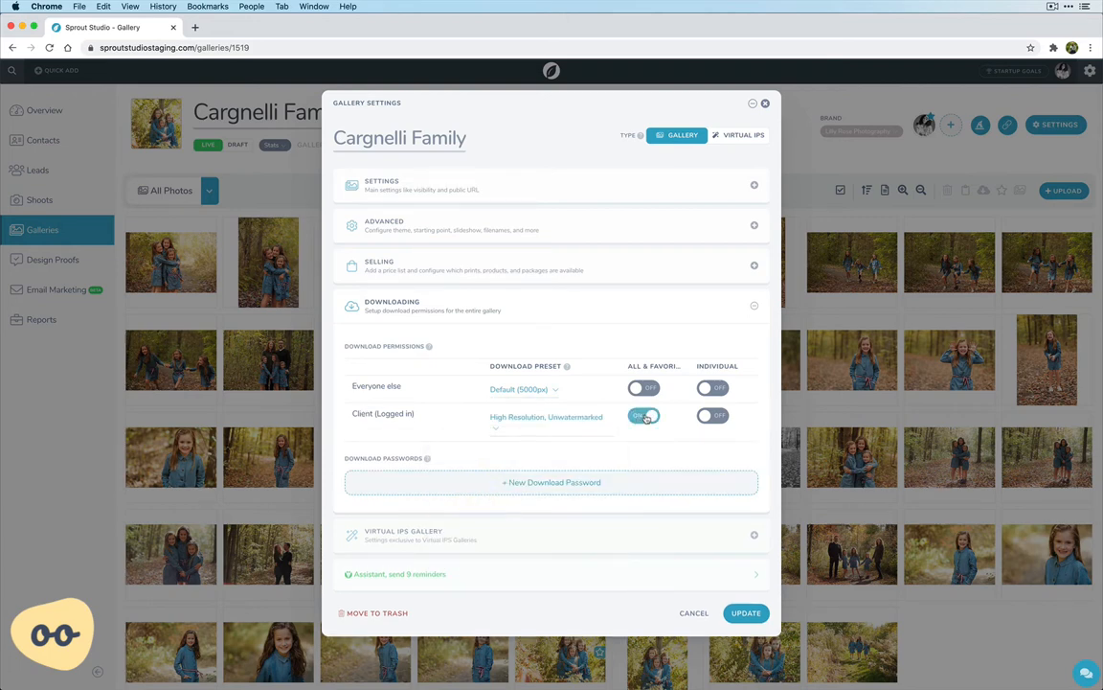
click(718, 416)
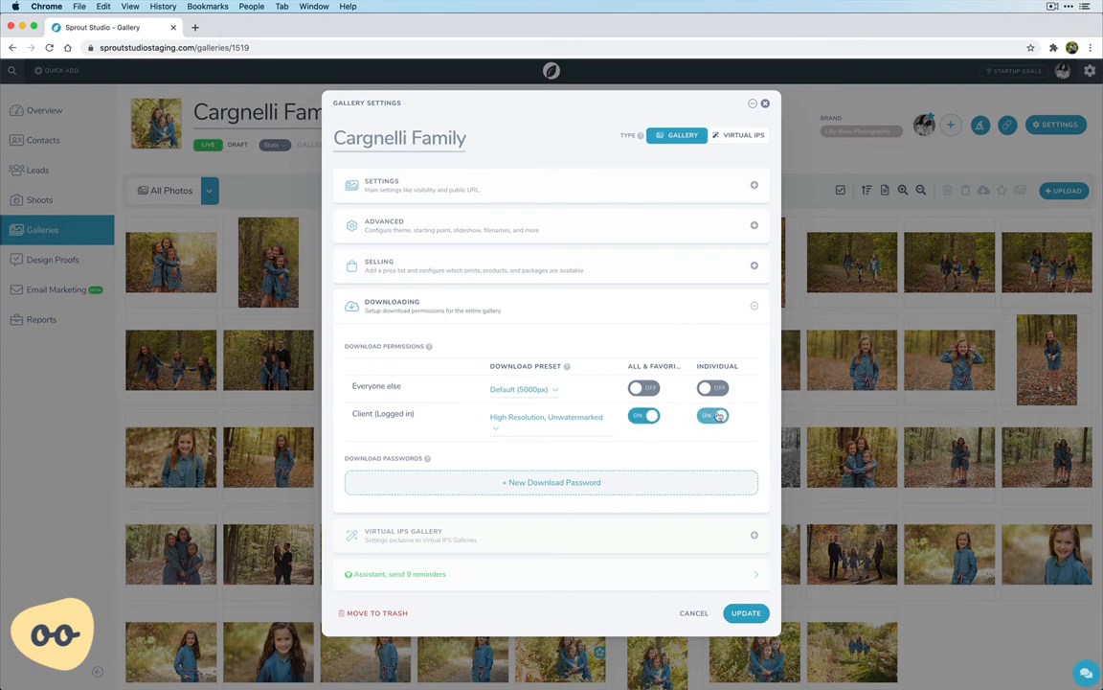
Set everyone else's download preset to Low-Resolution, Watermarked and allow them individual photo downloads
click(529, 392)
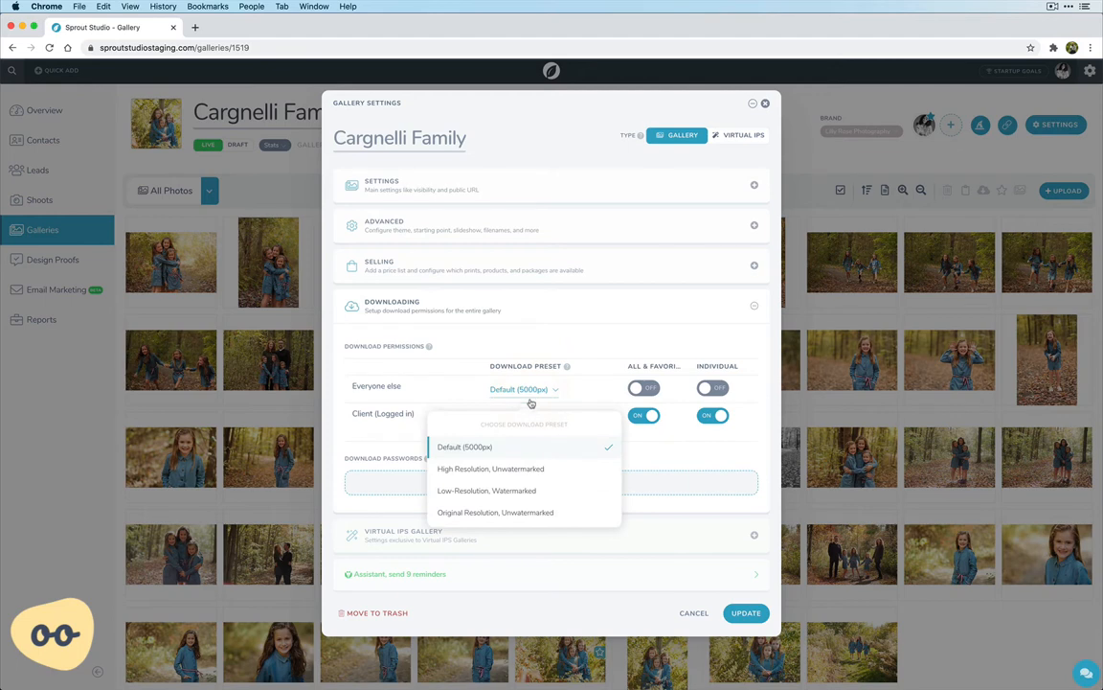
click(497, 491)
click(723, 389)
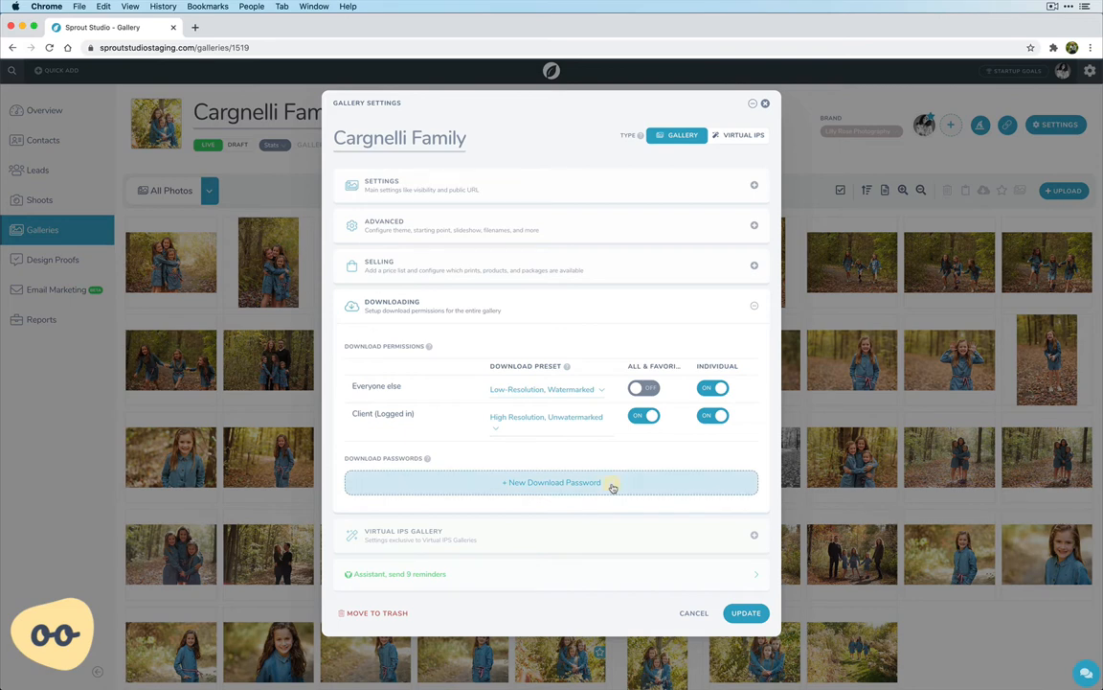
Add a download password labelled Vendor, entering its password and choosing the High Resolution, Unwatermarked preset
click(612, 487)
click(505, 342)
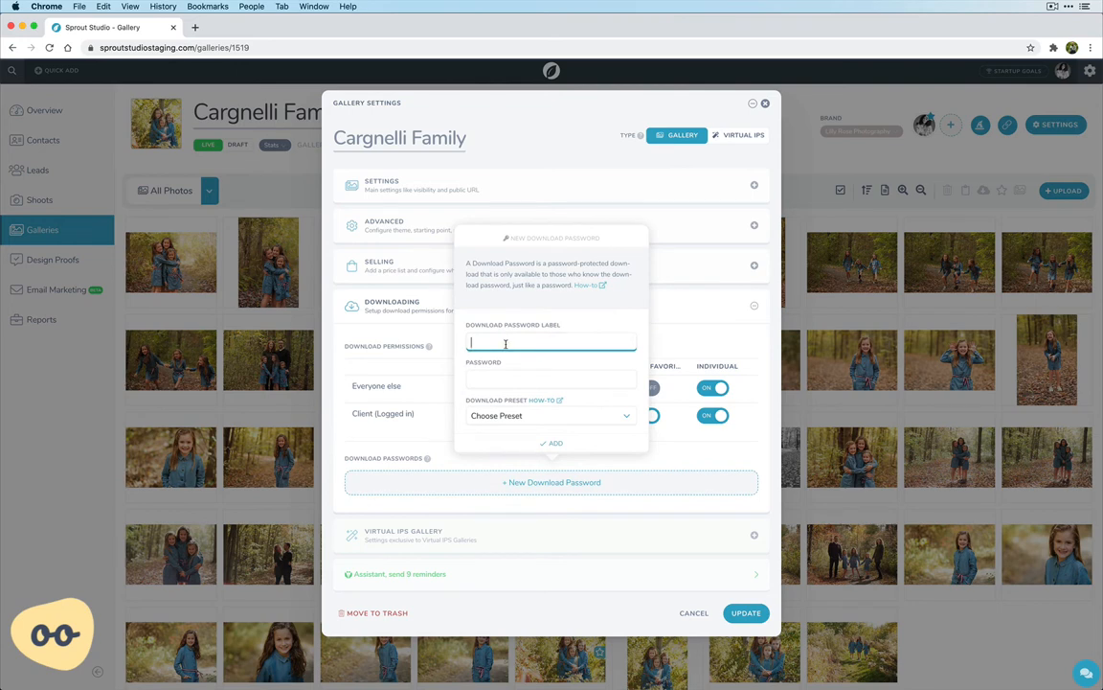
text(Vendor)
click(496, 381)
text(test123)
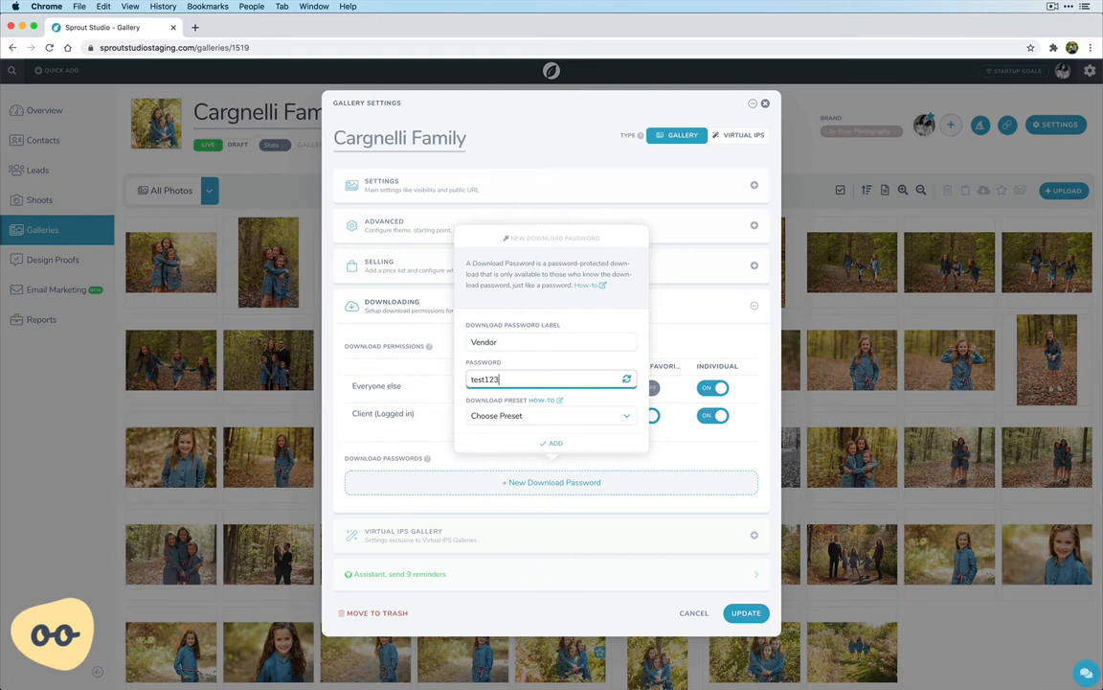
click(498, 418)
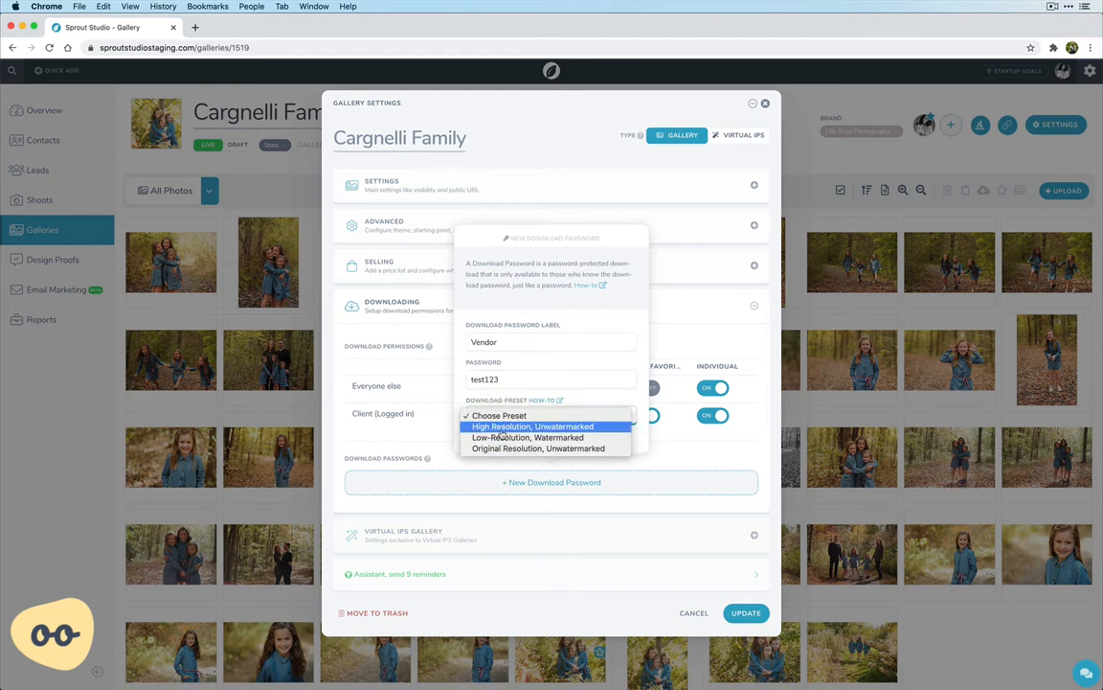
click(501, 427)
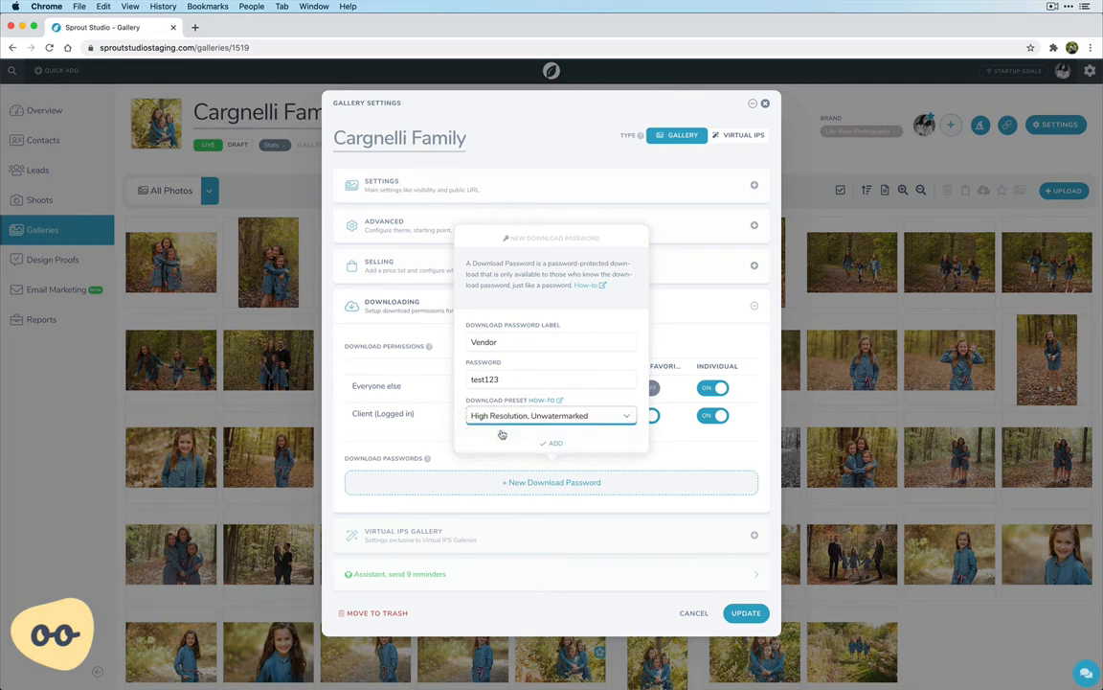
click(552, 445)
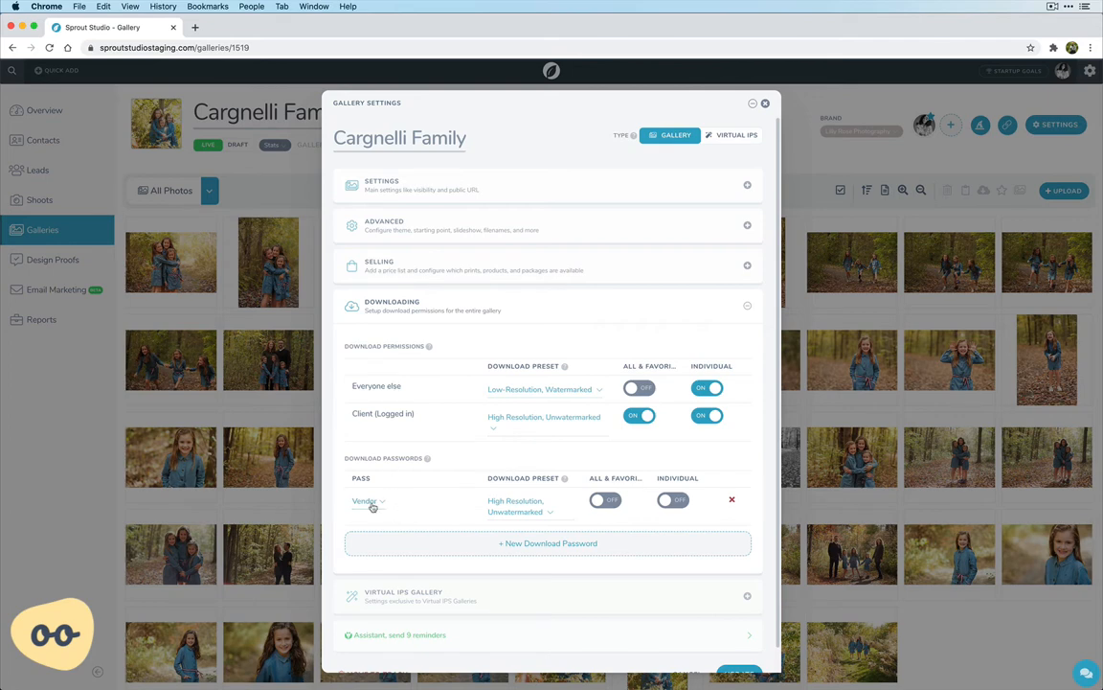
Switch the all-and-favorites and individual download permissions for the Vendor password, and remove that password from the gallery
click(604, 499)
click(679, 502)
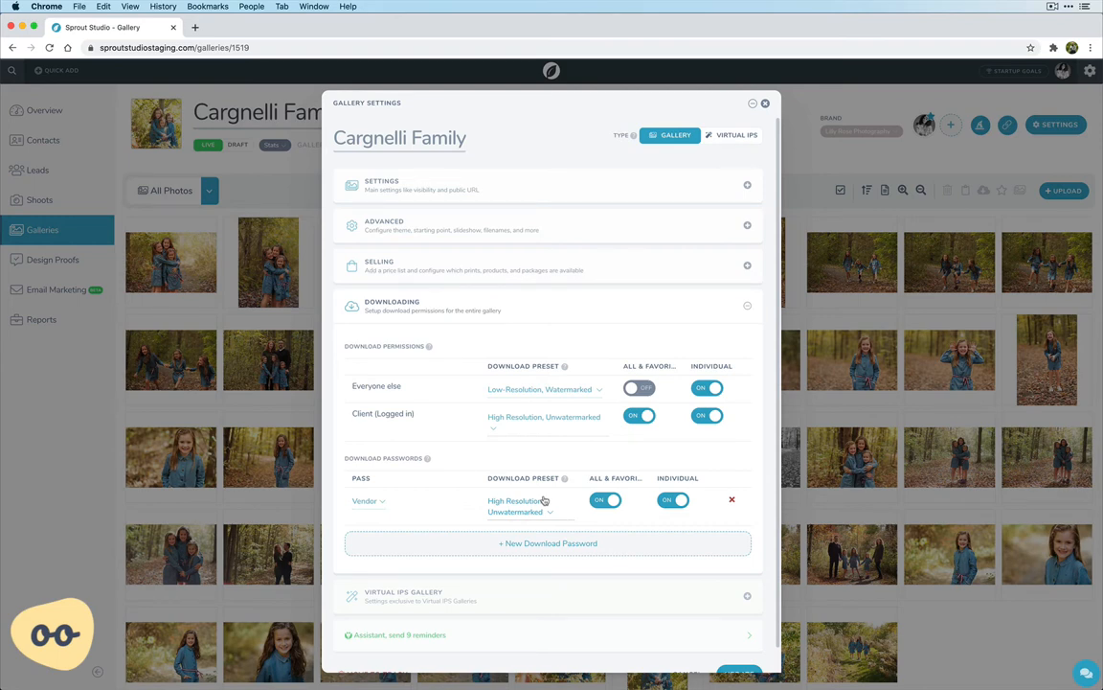
click(732, 502)
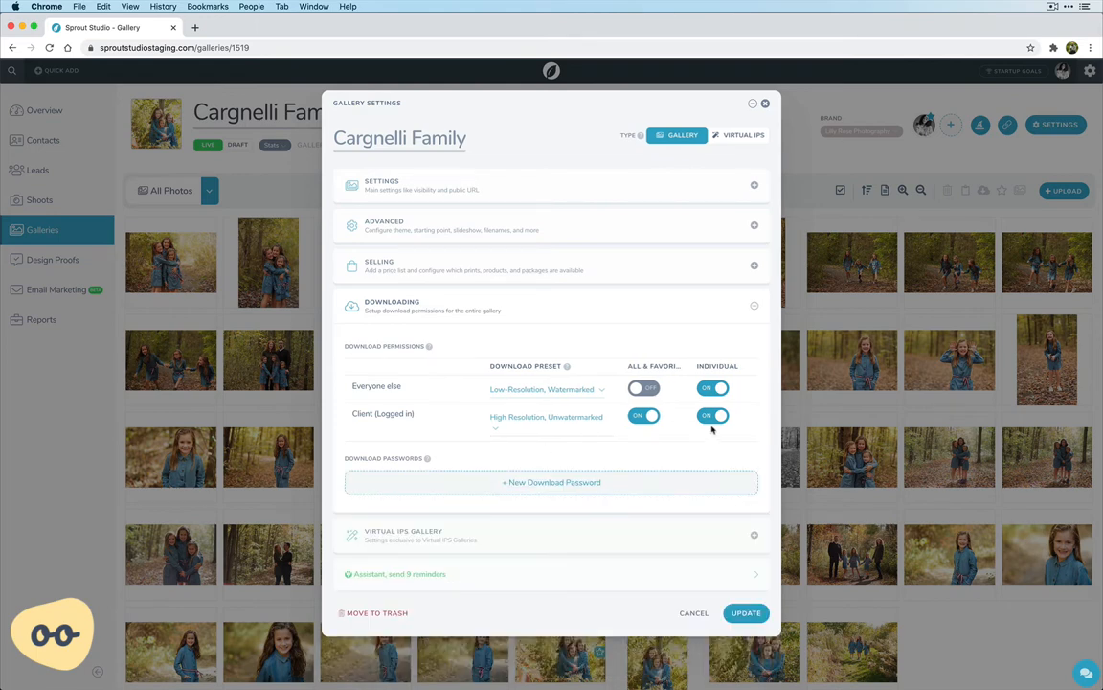
Allow all-and-favorites downloads for everyone else, turn off both download permissions for the logged-in client, and save the gallery settings
click(646, 388)
click(643, 414)
click(714, 417)
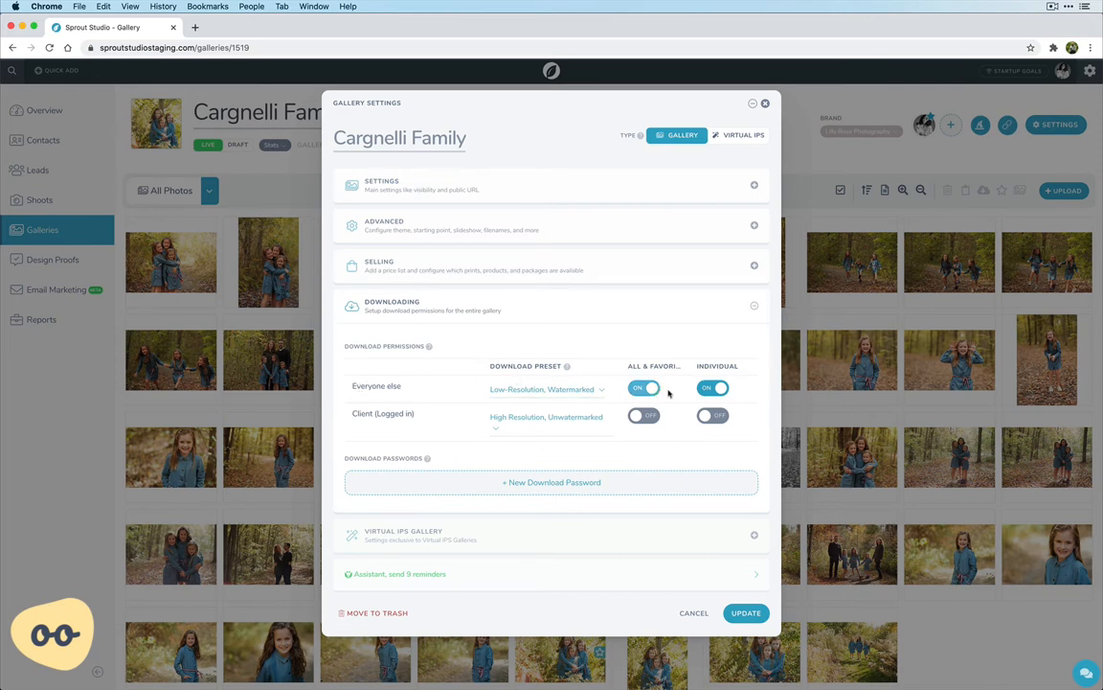
click(753, 614)
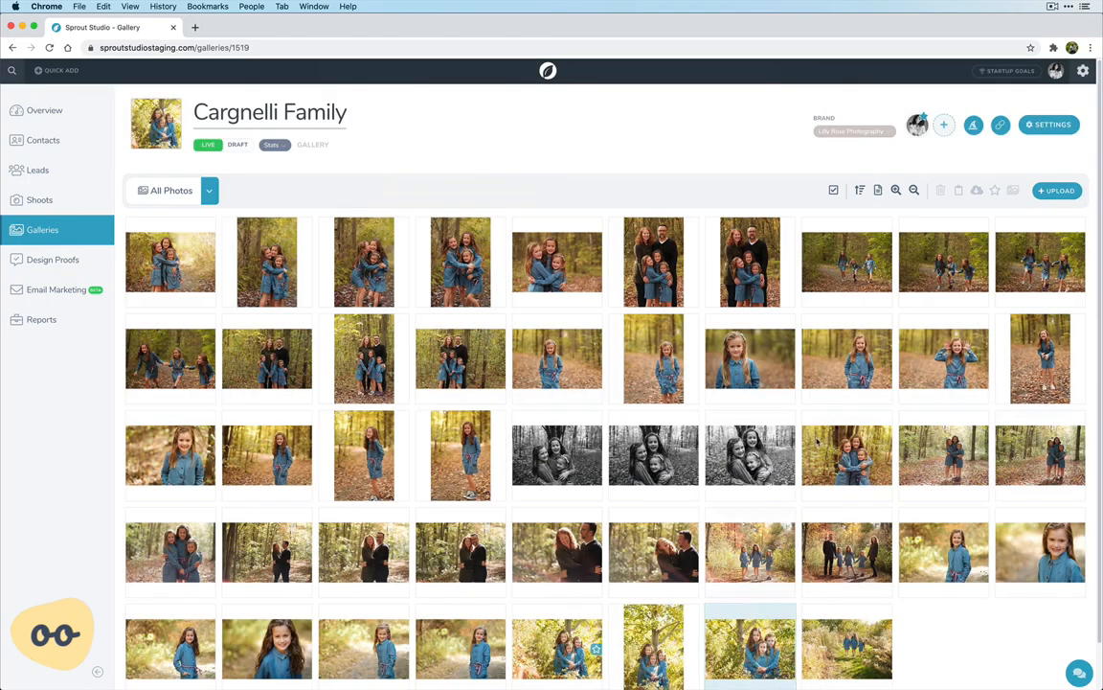
Open the public gallery past its cover page and view the form for requesting a whole-gallery download
click(999, 128)
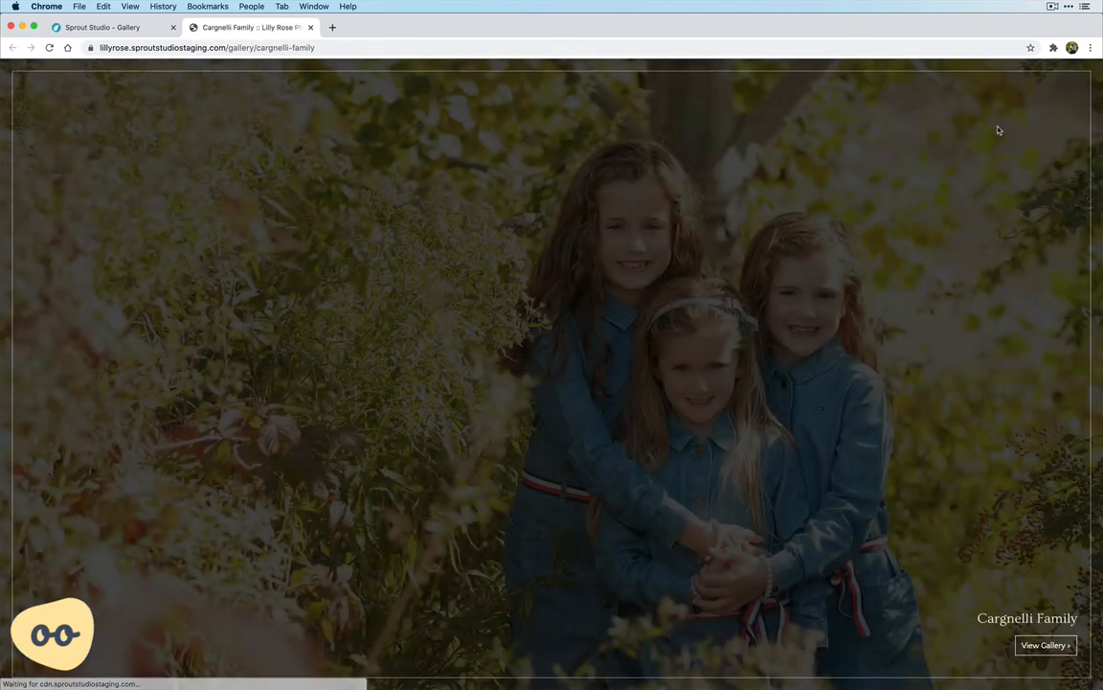
click(1046, 644)
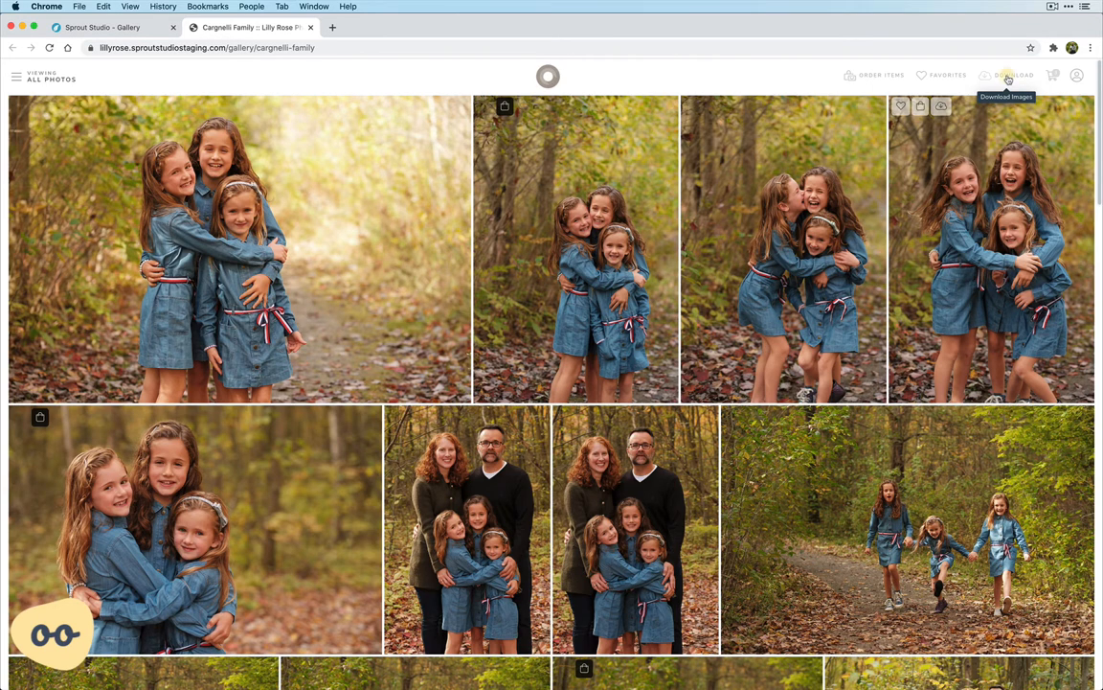
click(1007, 79)
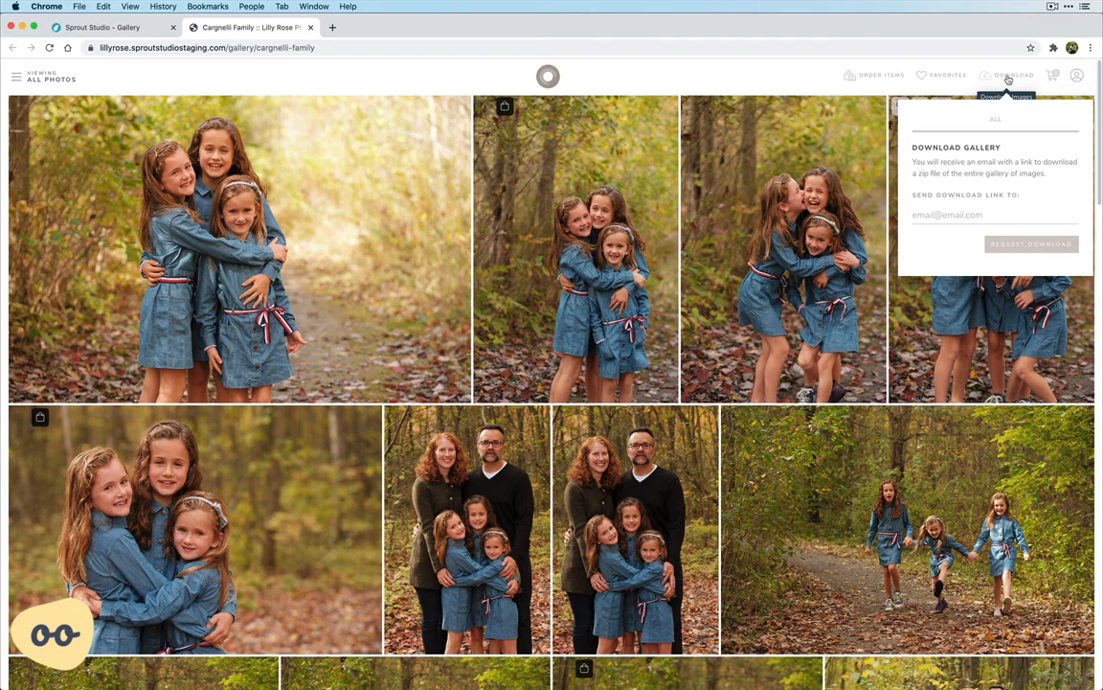
click(760, 75)
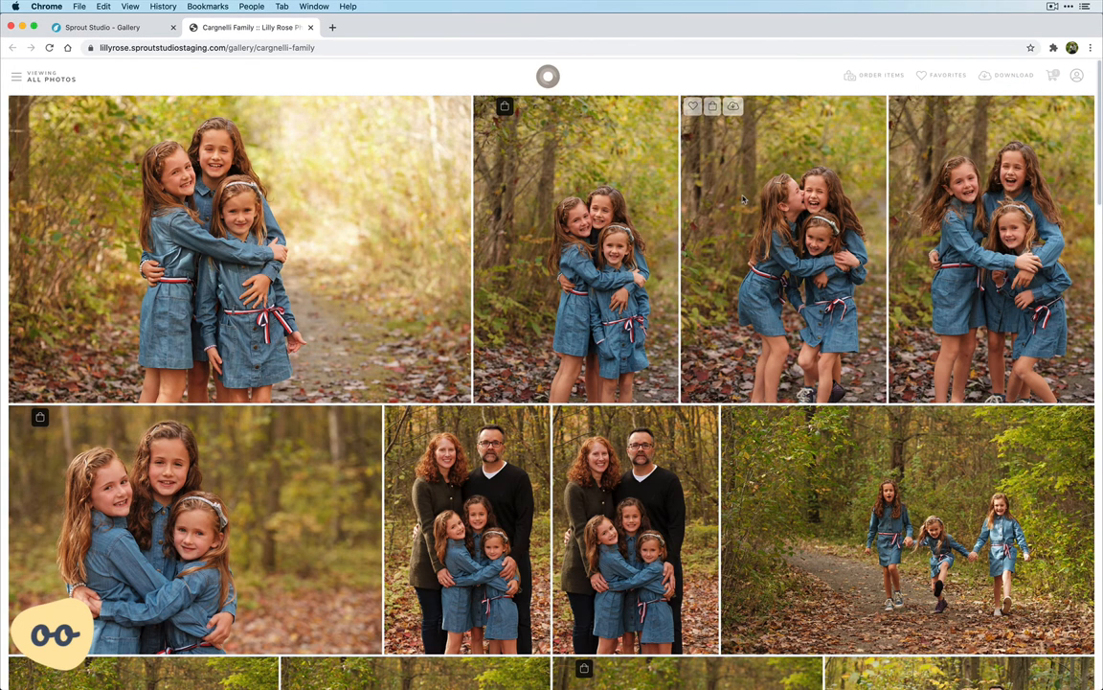
Enlarge the third photo, download it individually, and return to the photo grid
click(743, 200)
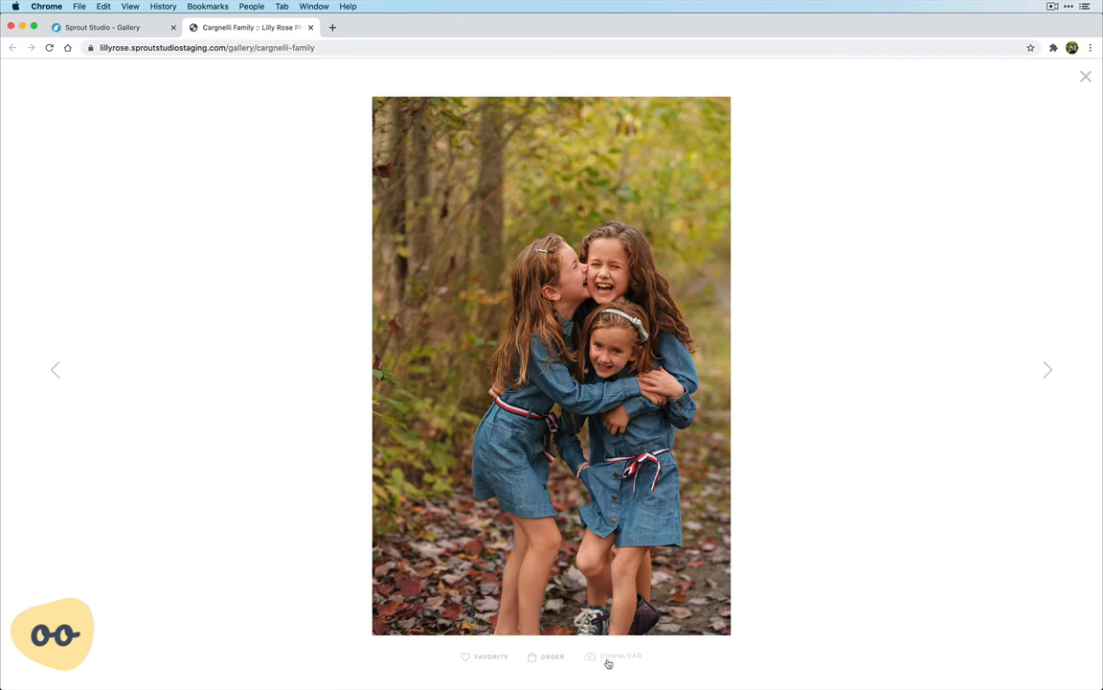
click(609, 661)
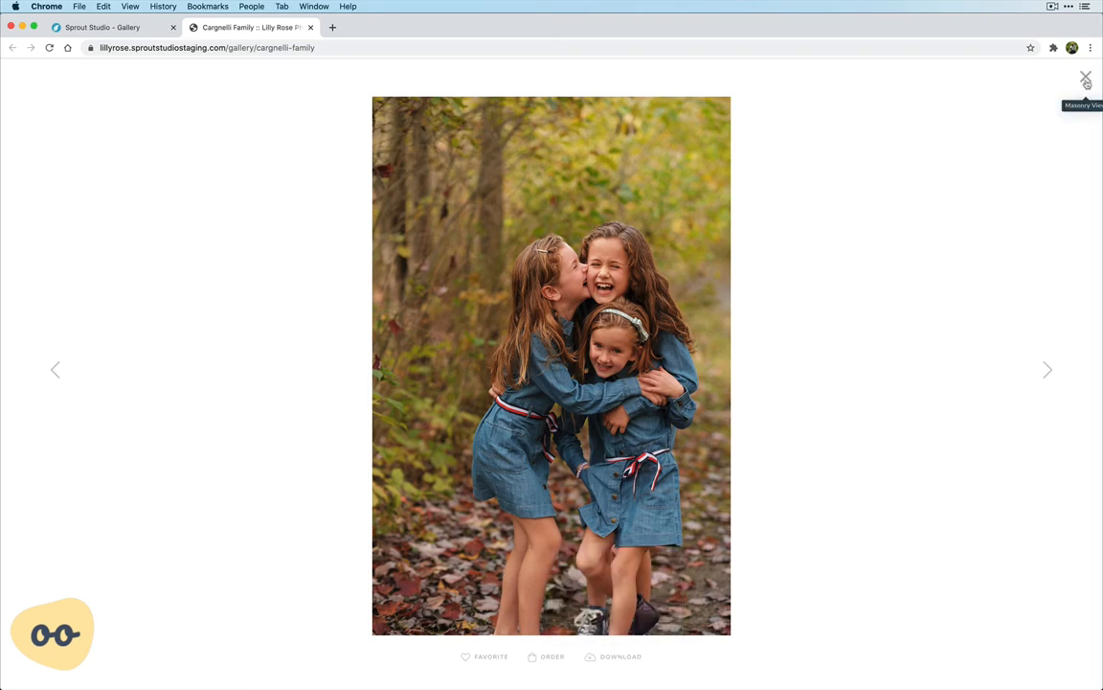
click(1086, 80)
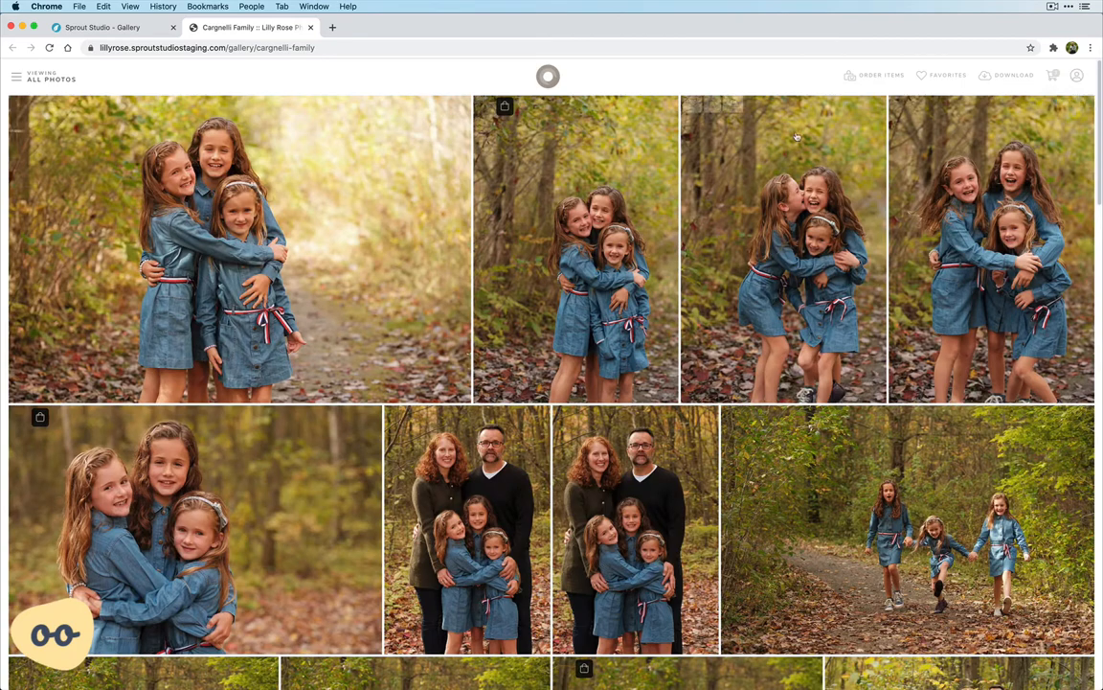
Go back to the gallery's settings, turn off all-and-favorites downloads for everyone else, and save the change
click(137, 30)
click(1048, 126)
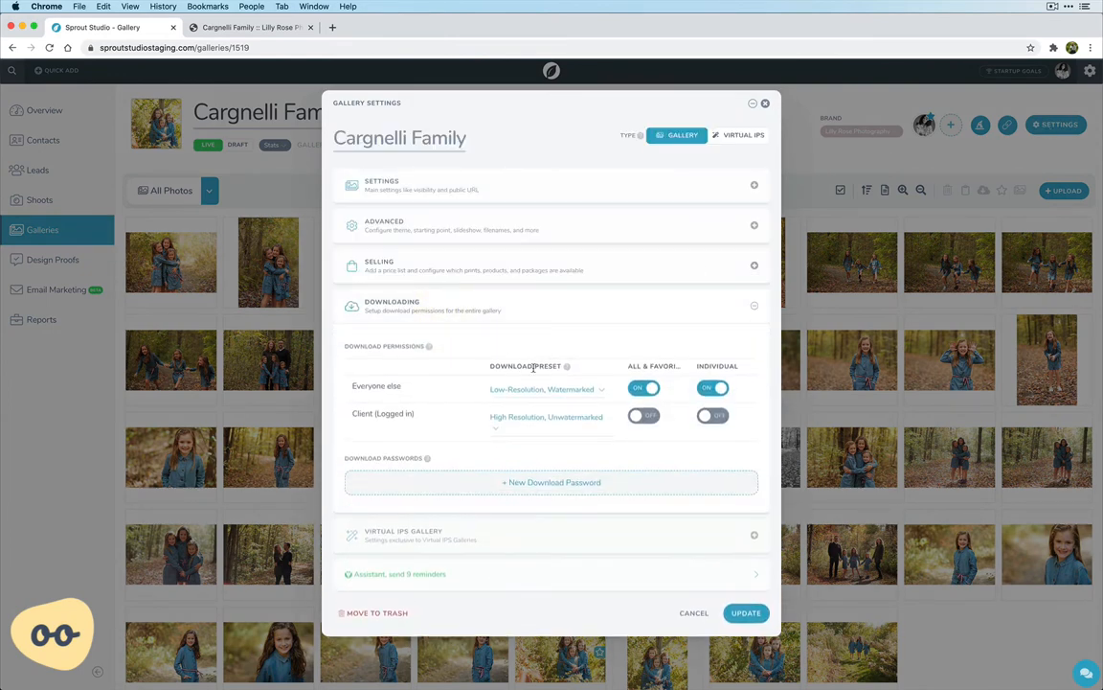
click(647, 396)
click(744, 612)
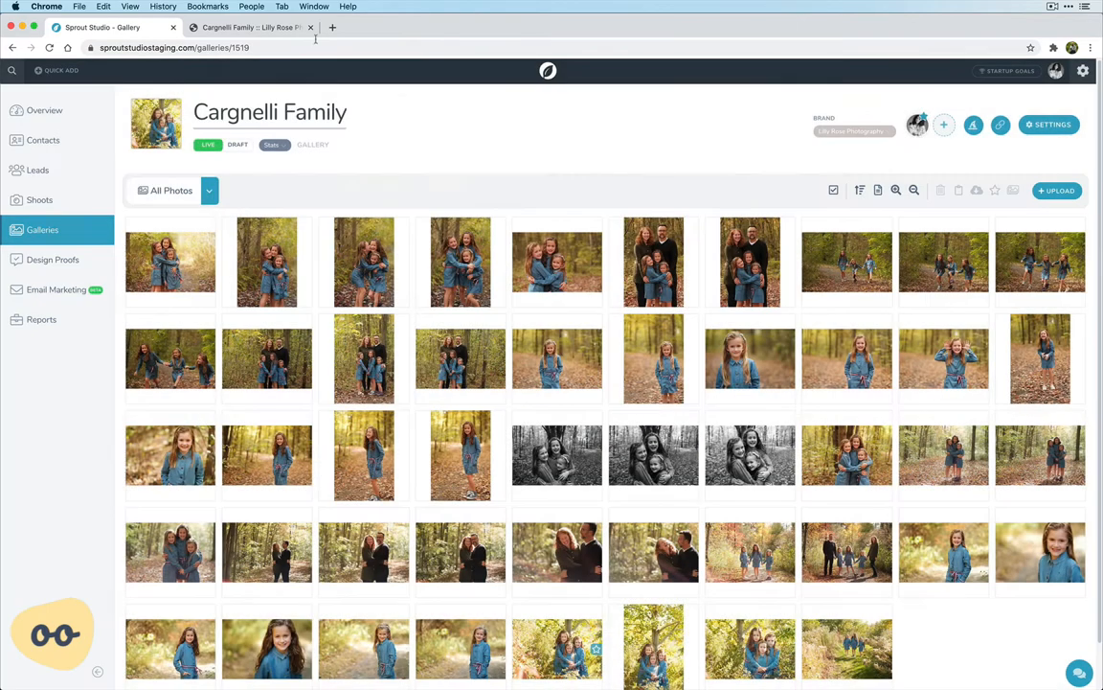
Reload the public gallery from a fresh tab, check which download options visitors get, and close it
click(310, 28)
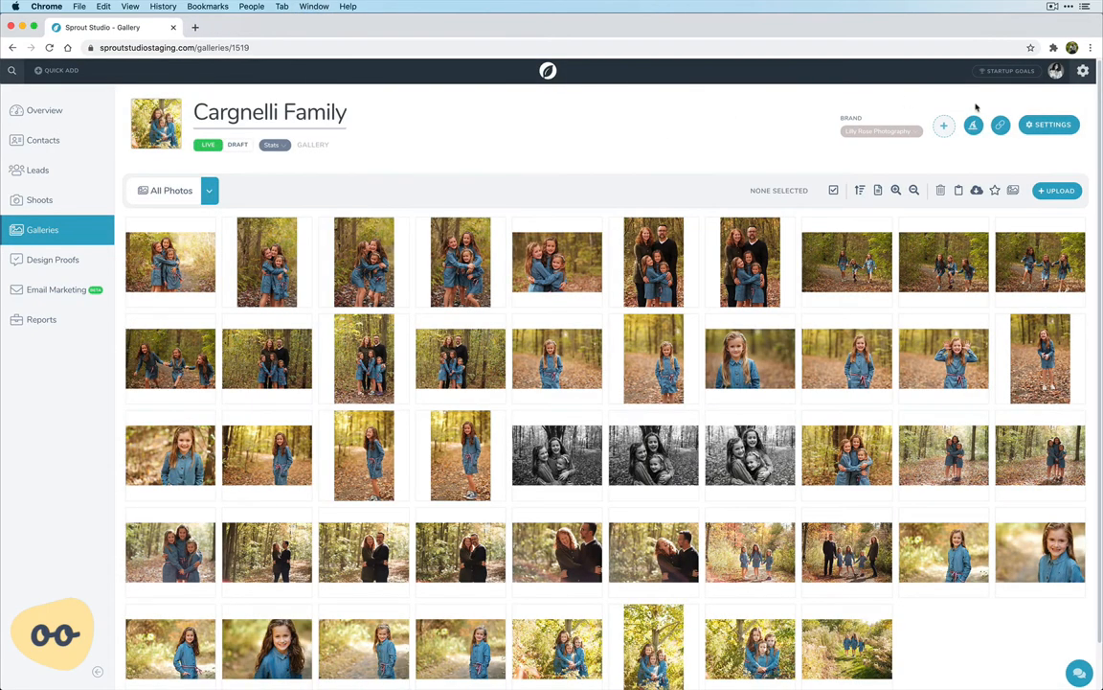
click(1004, 126)
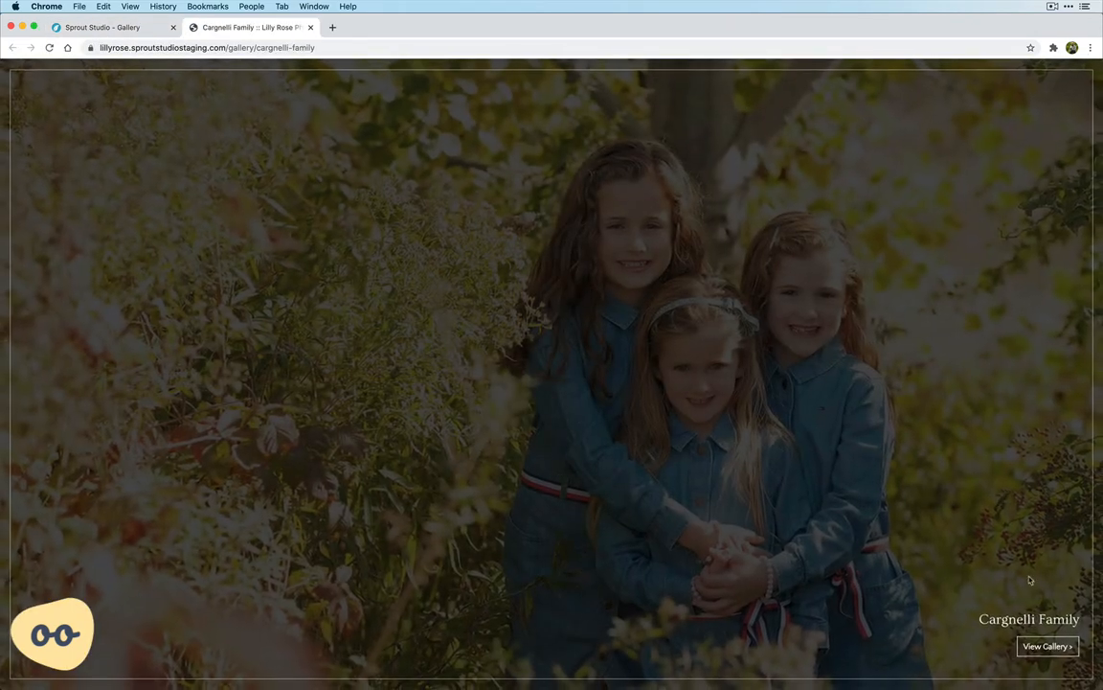
click(1042, 646)
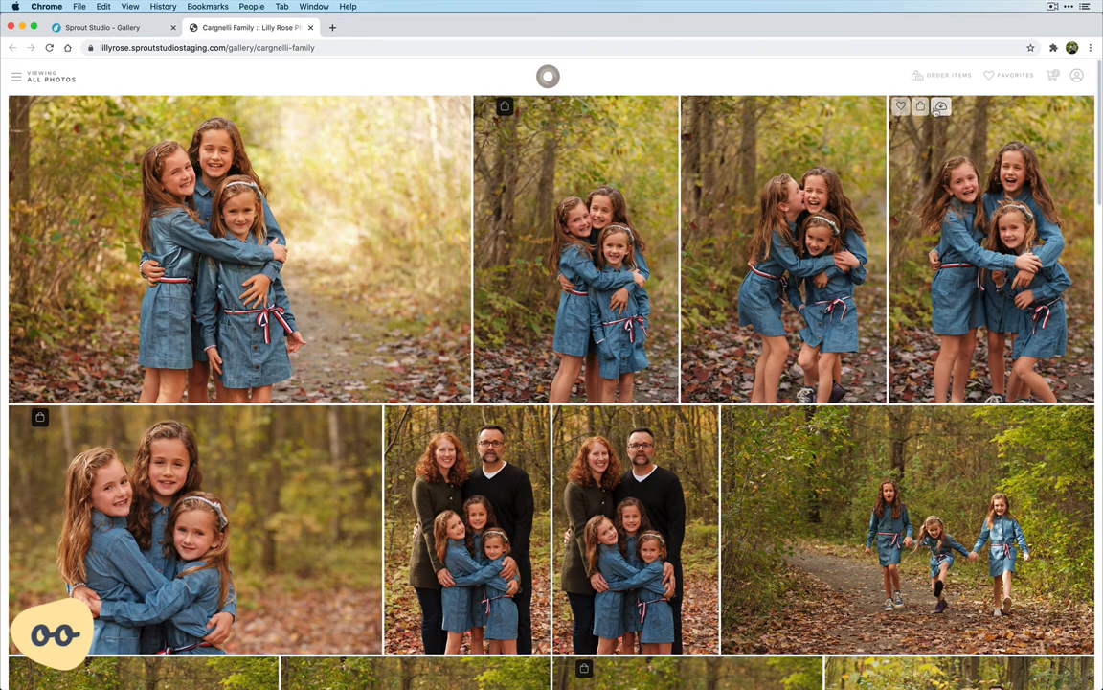
click(309, 26)
Add a download password labelled Vendor in the gallery's download settings, entering its password and choosing the High Resolution, Unwatermarked preset
click(1061, 129)
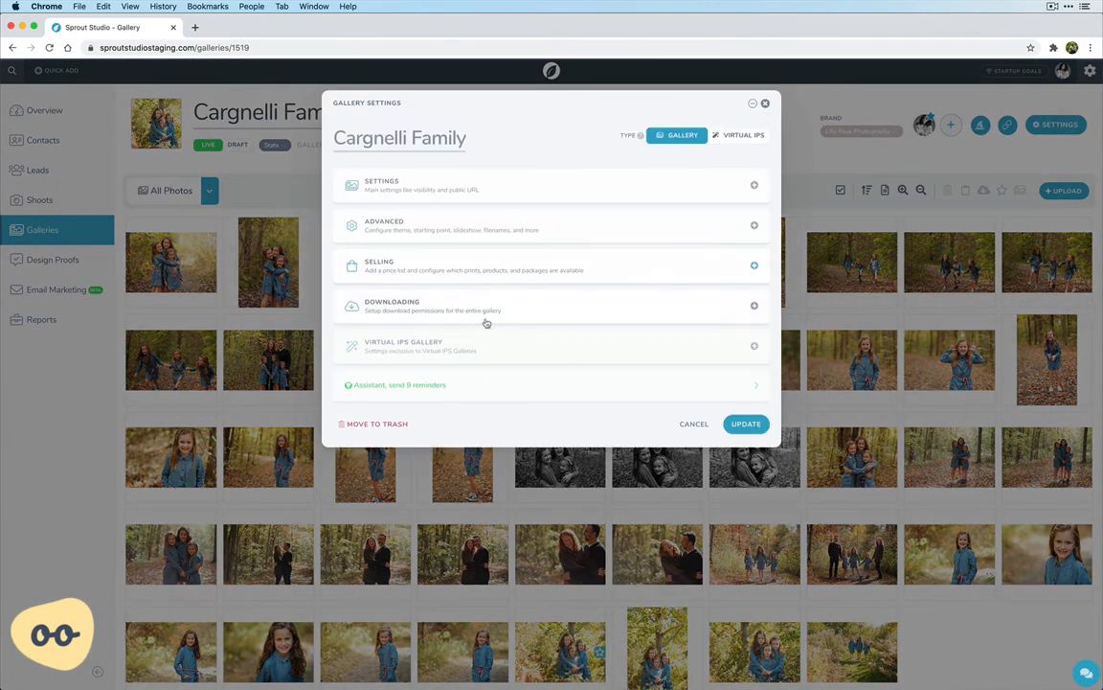
click(433, 308)
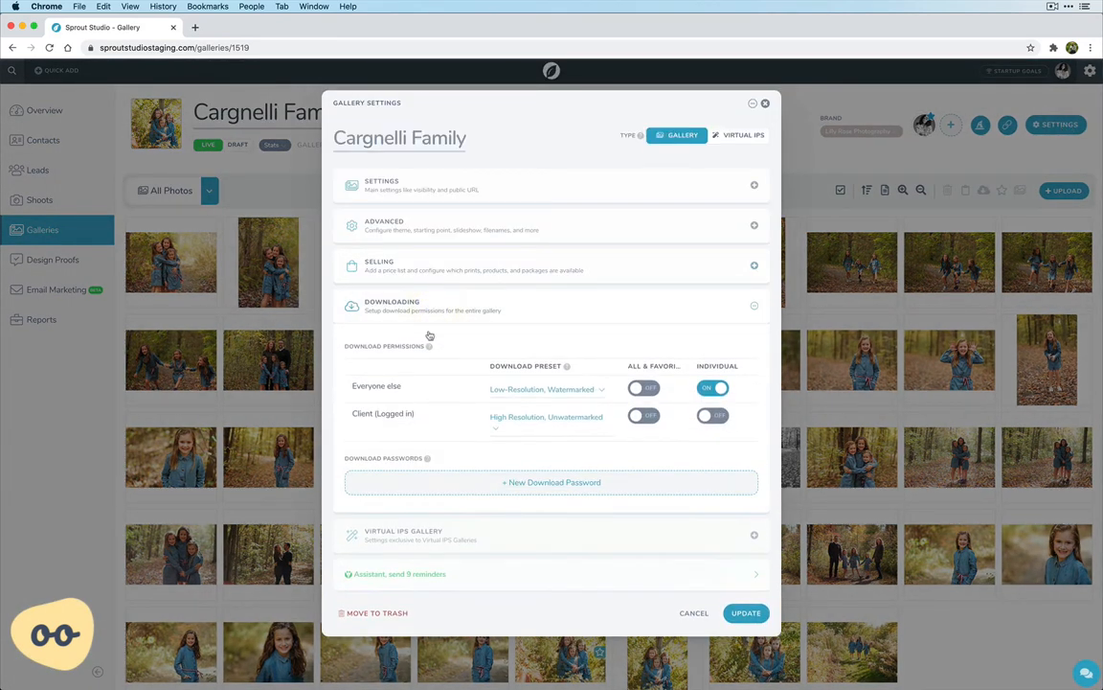
click(461, 483)
click(501, 341)
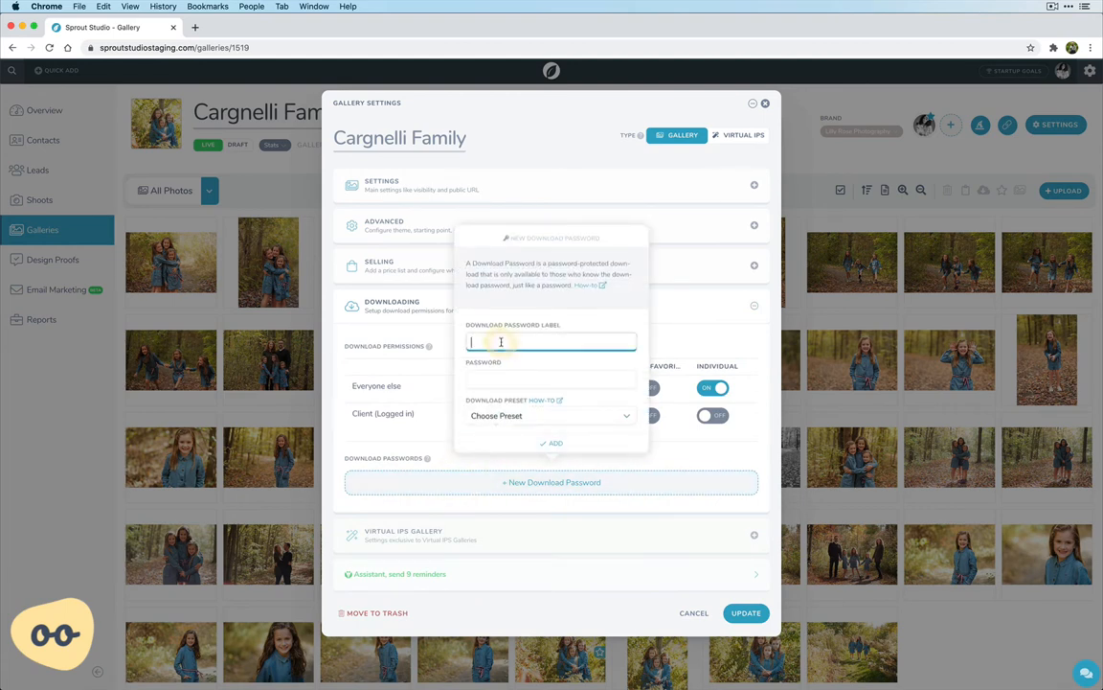
click(498, 379)
text(tes)
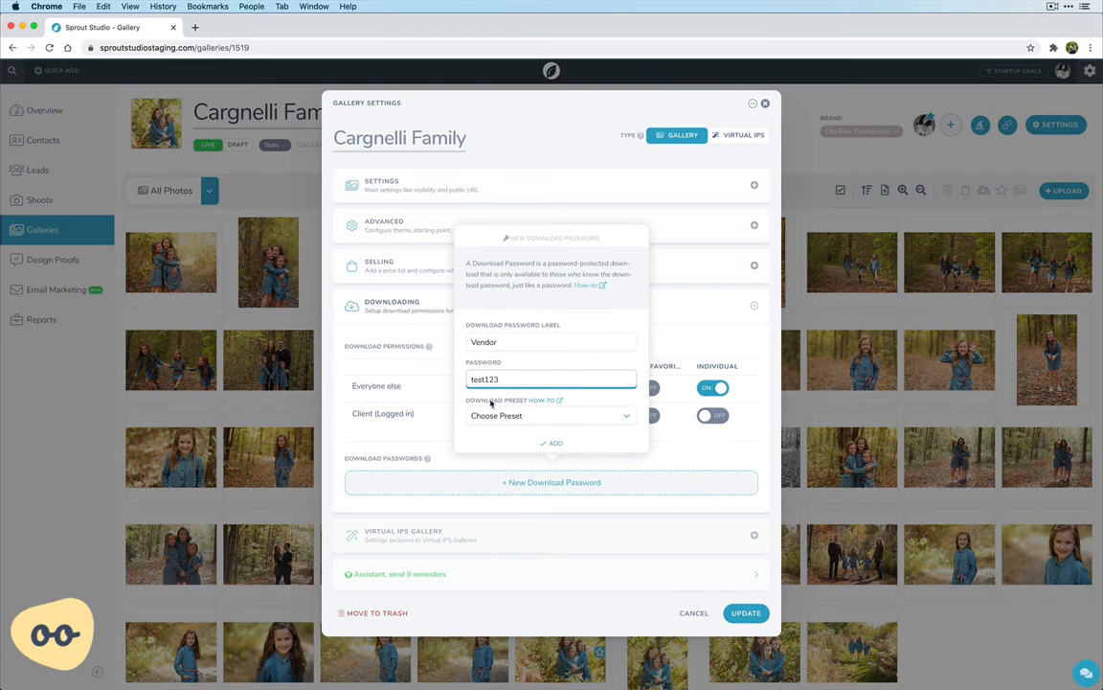
text(t123)
click(507, 415)
click(590, 430)
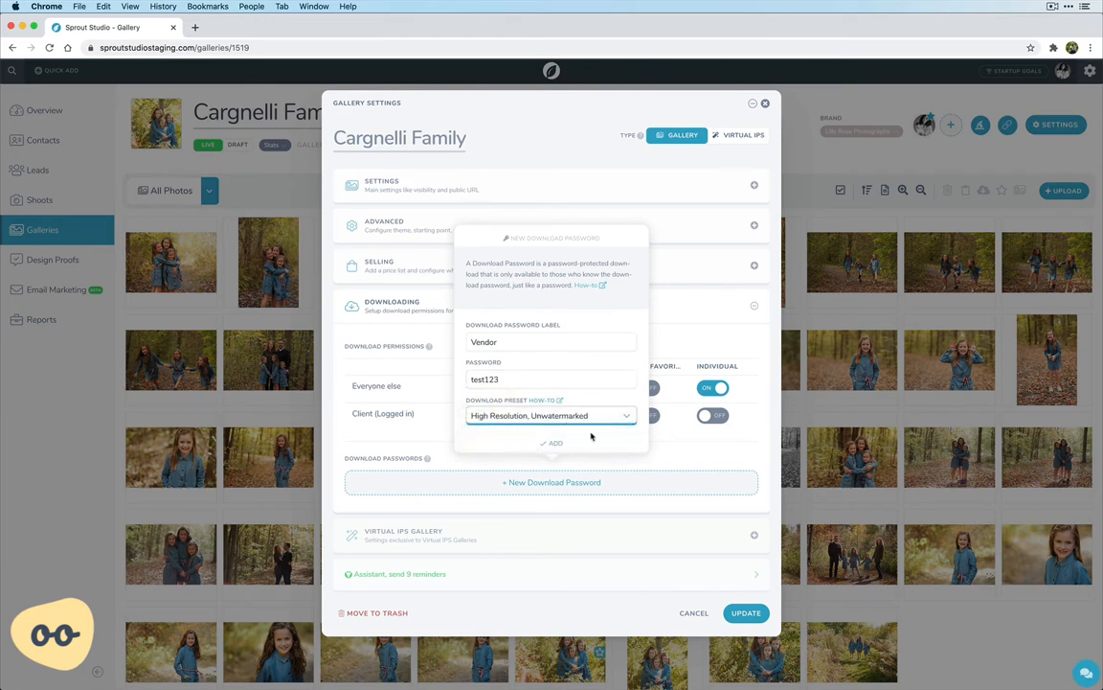
click(588, 444)
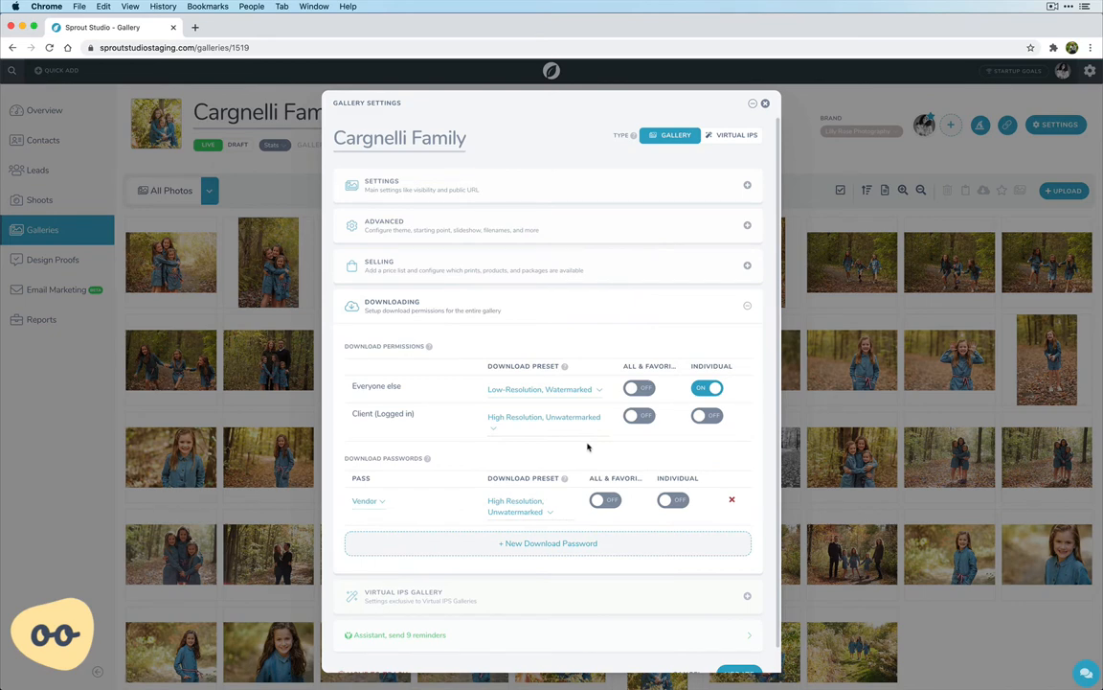
Allow individual photo downloads for the Vendor password and save the gallery settings
click(672, 499)
scroll(613, 532, down, 1)
click(732, 650)
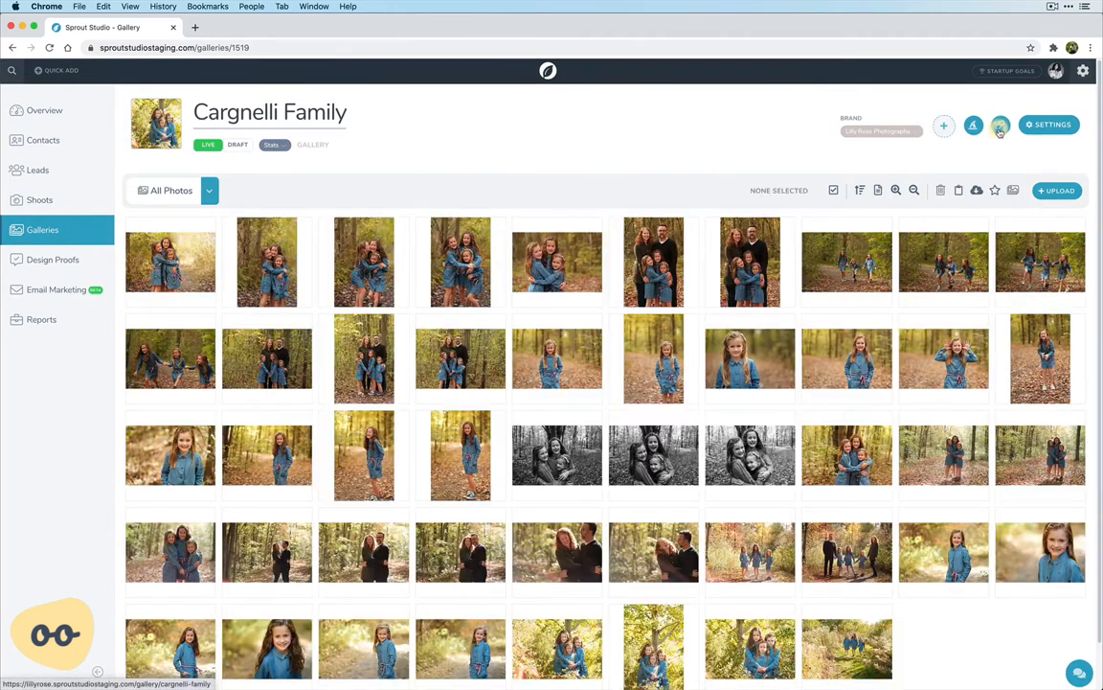
Open the public gallery, check the download options offered for the first photo, including the password field, and close the gallery
click(999, 126)
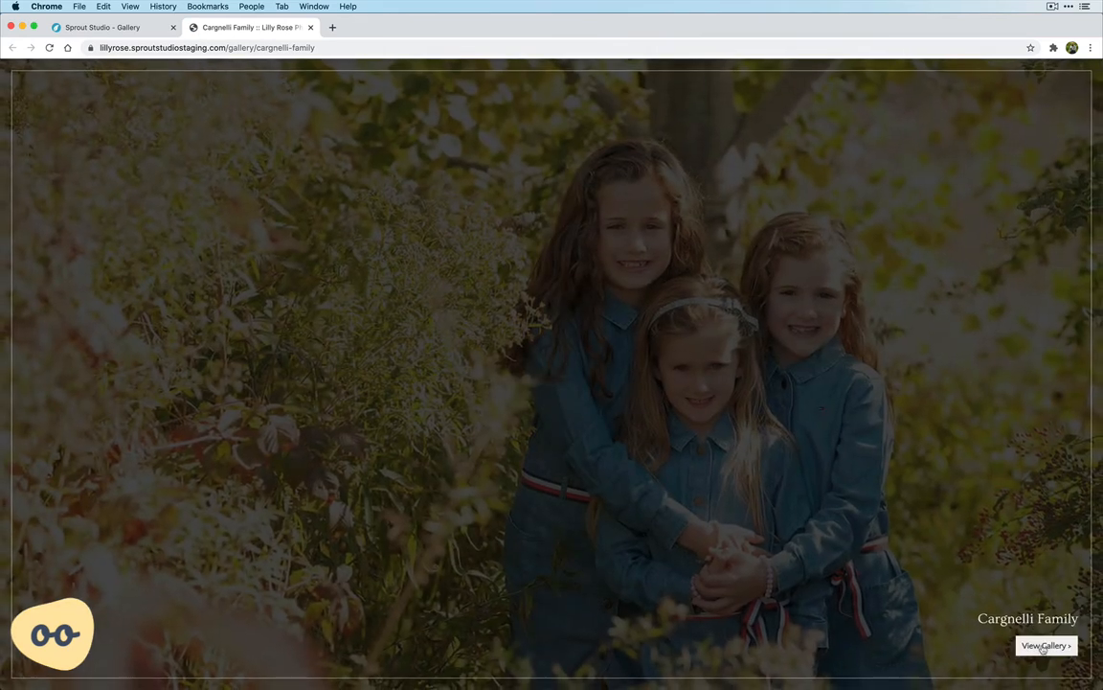
click(1044, 646)
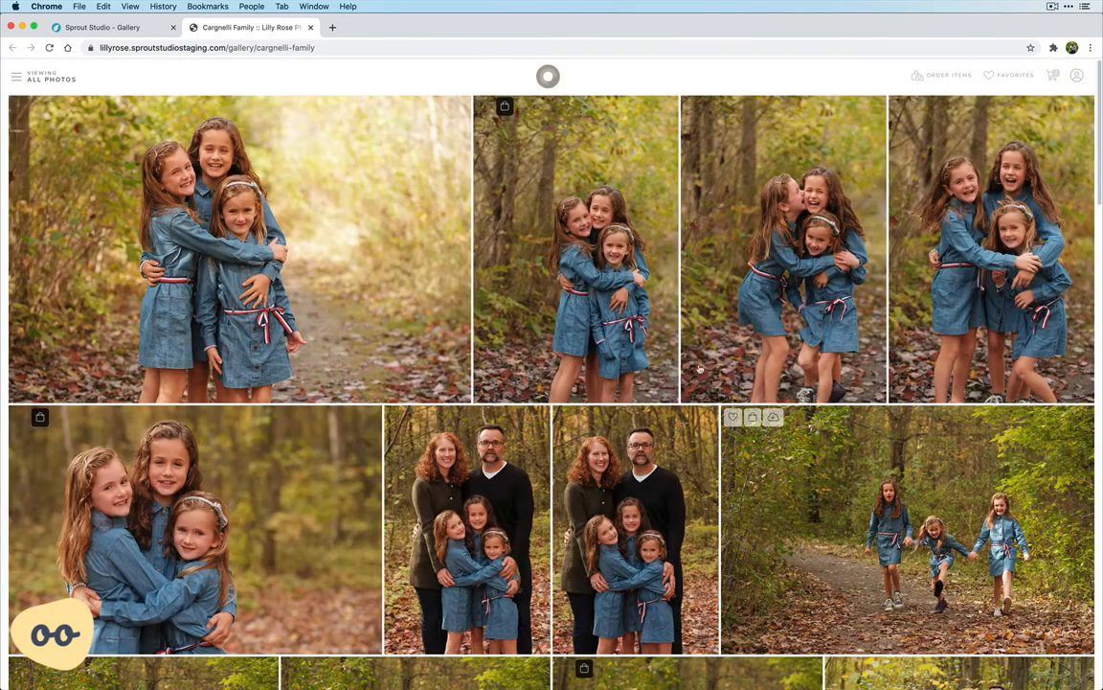
click(268, 217)
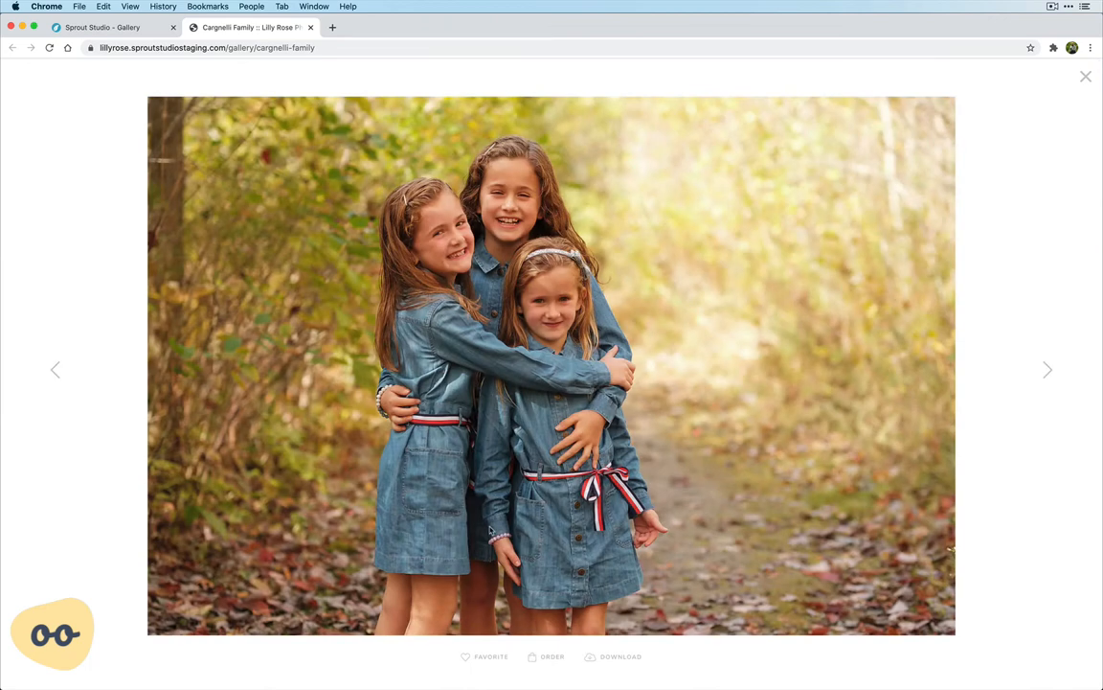
click(608, 657)
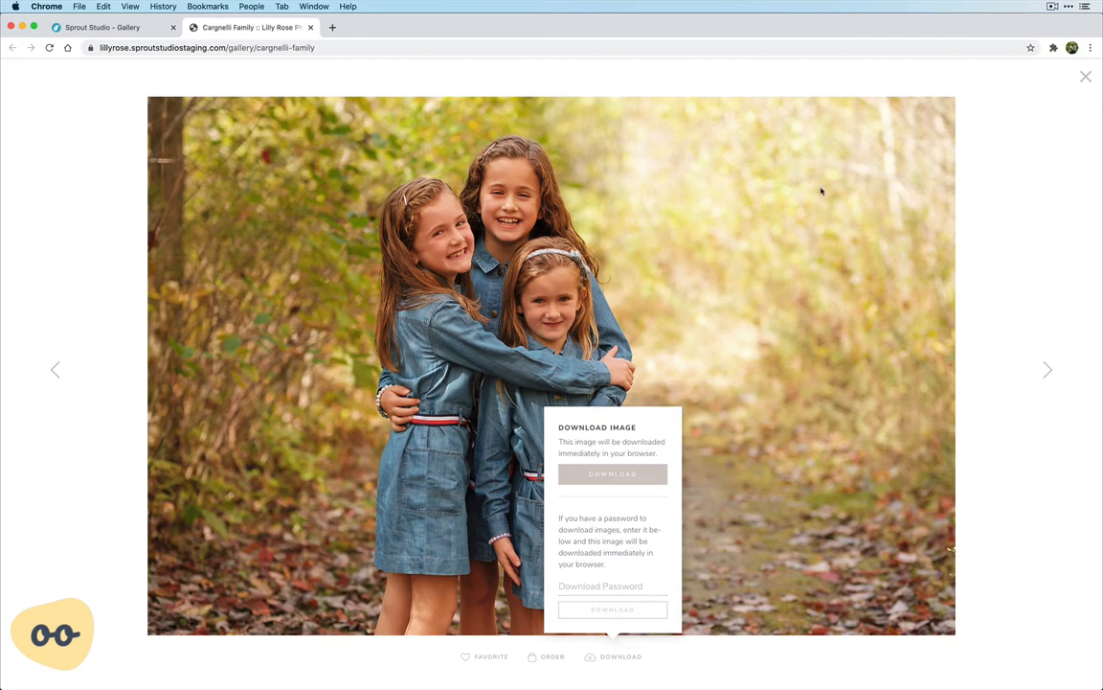
click(1085, 79)
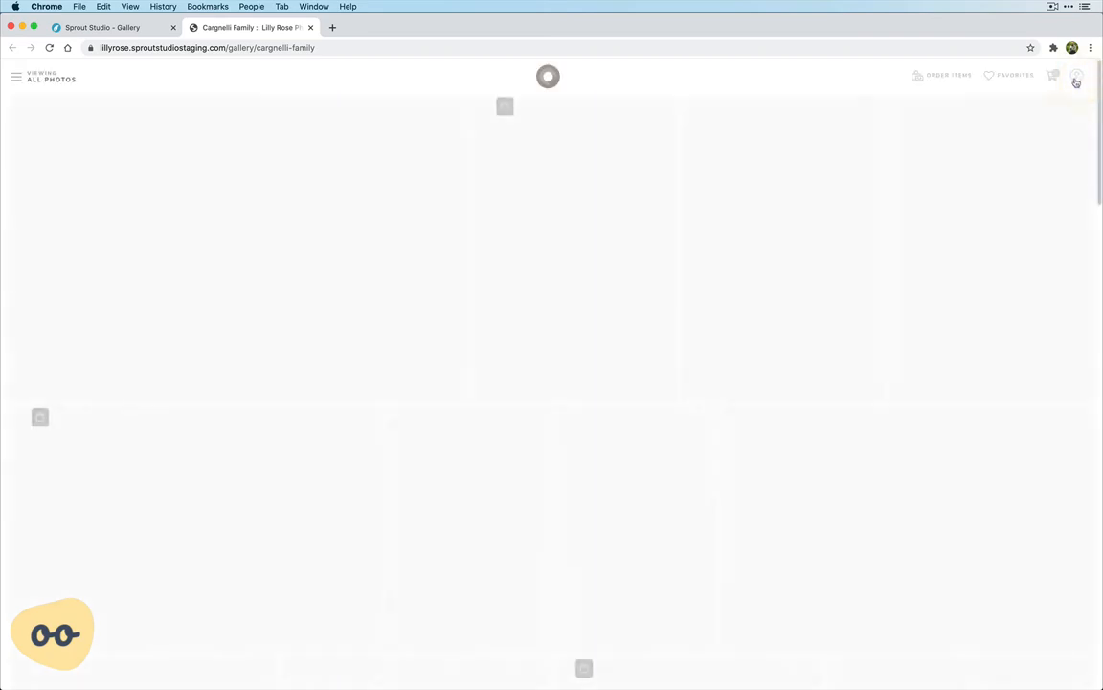
click(310, 28)
In the gallery's download permissions, turn off individual downloads for everyone else and enable all-and-favorites and individual downloads for the logged-in client
click(1063, 126)
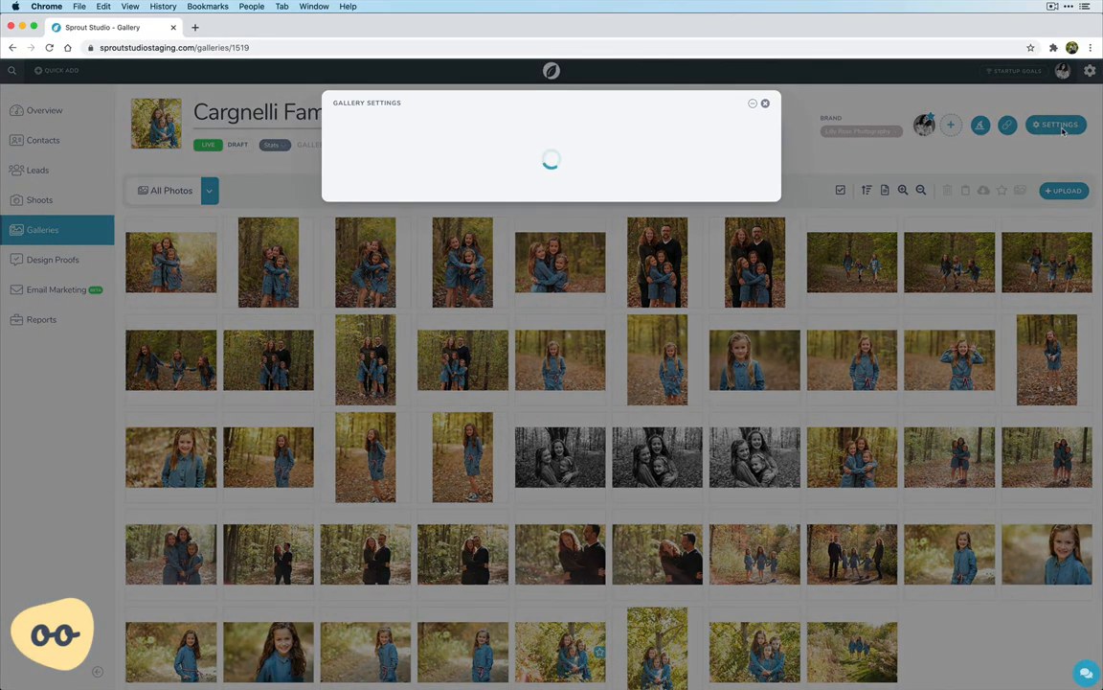
click(440, 311)
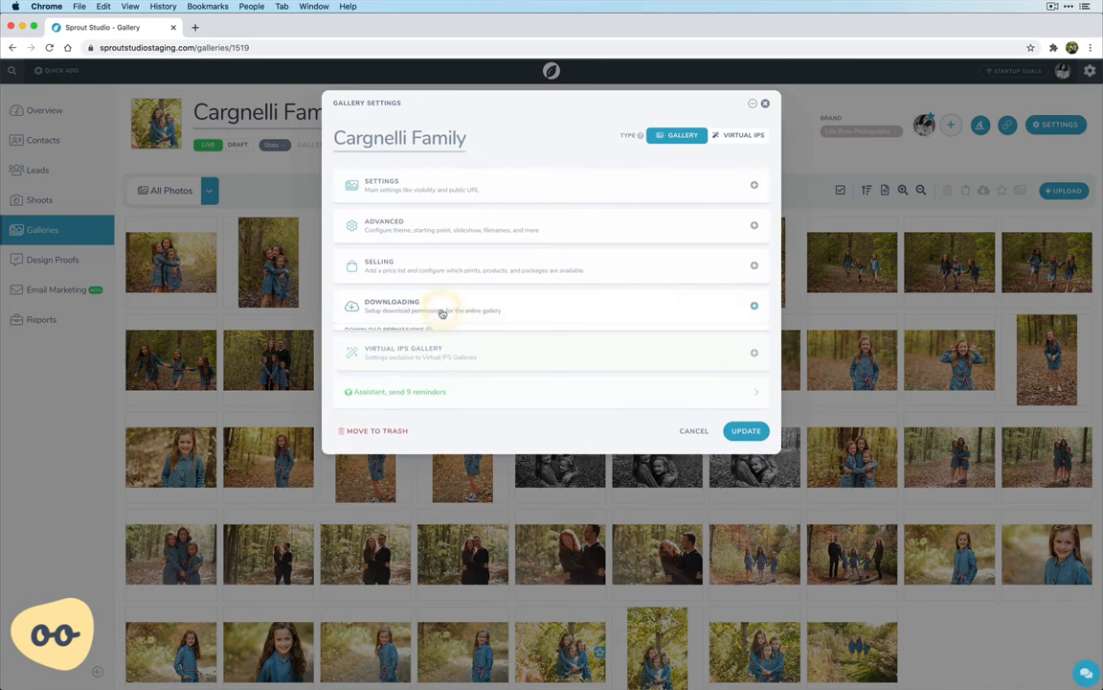
click(701, 390)
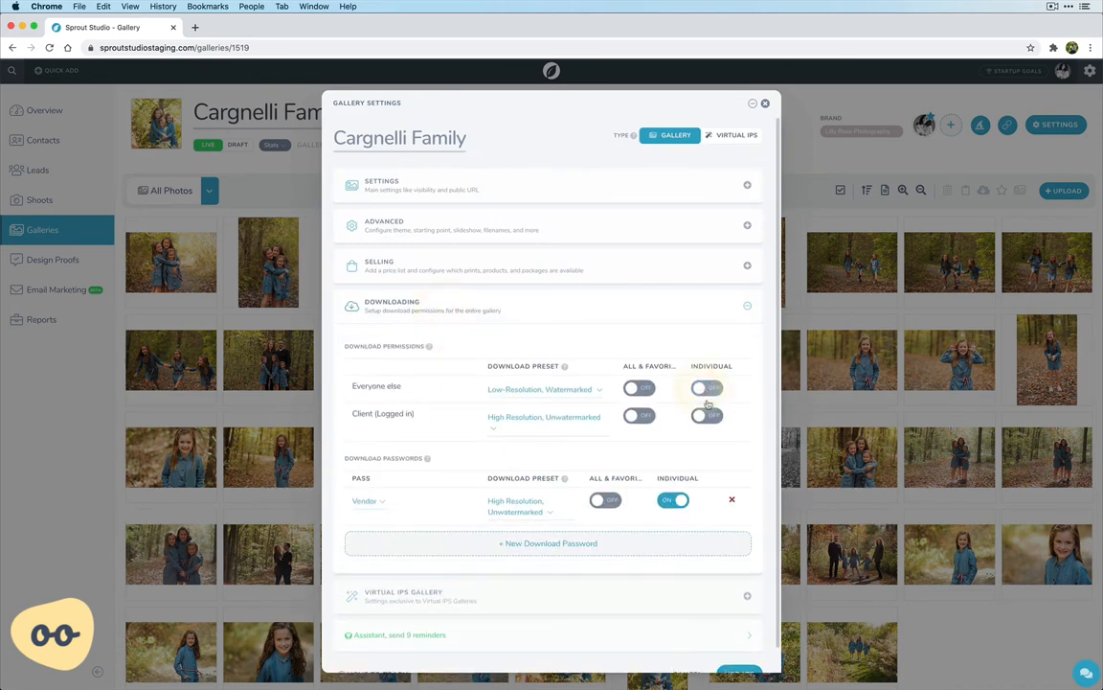
click(644, 420)
click(704, 417)
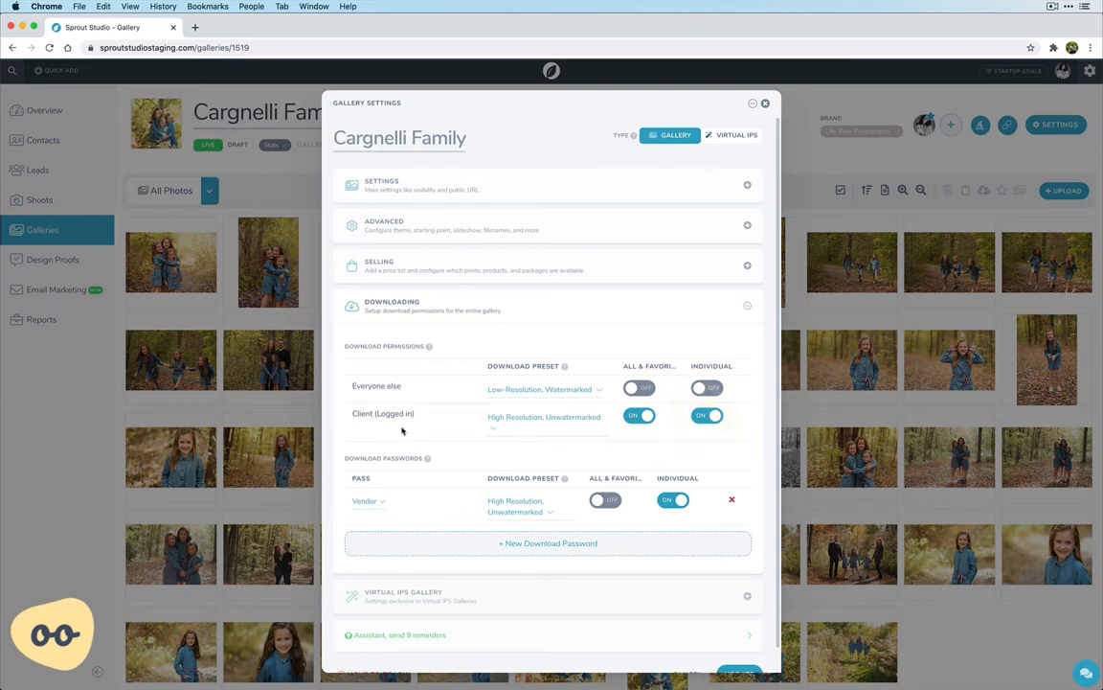
Turn off individual photo downloads for the Vendor password and save the gallery settings
click(674, 502)
scroll(668, 538, down, 1)
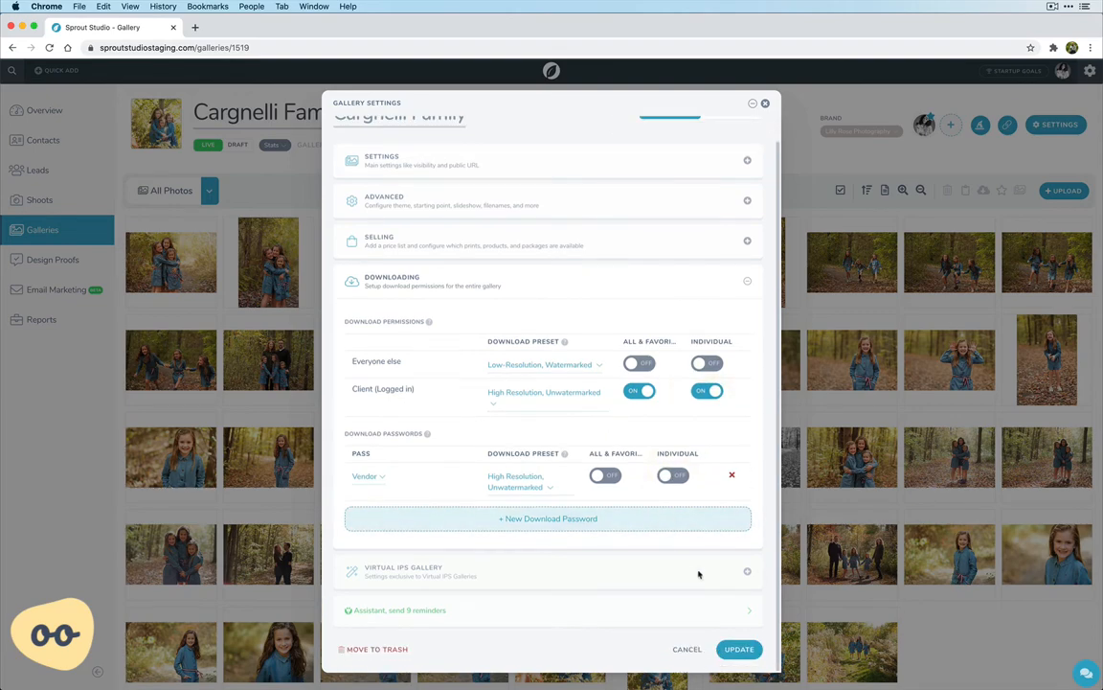
click(734, 650)
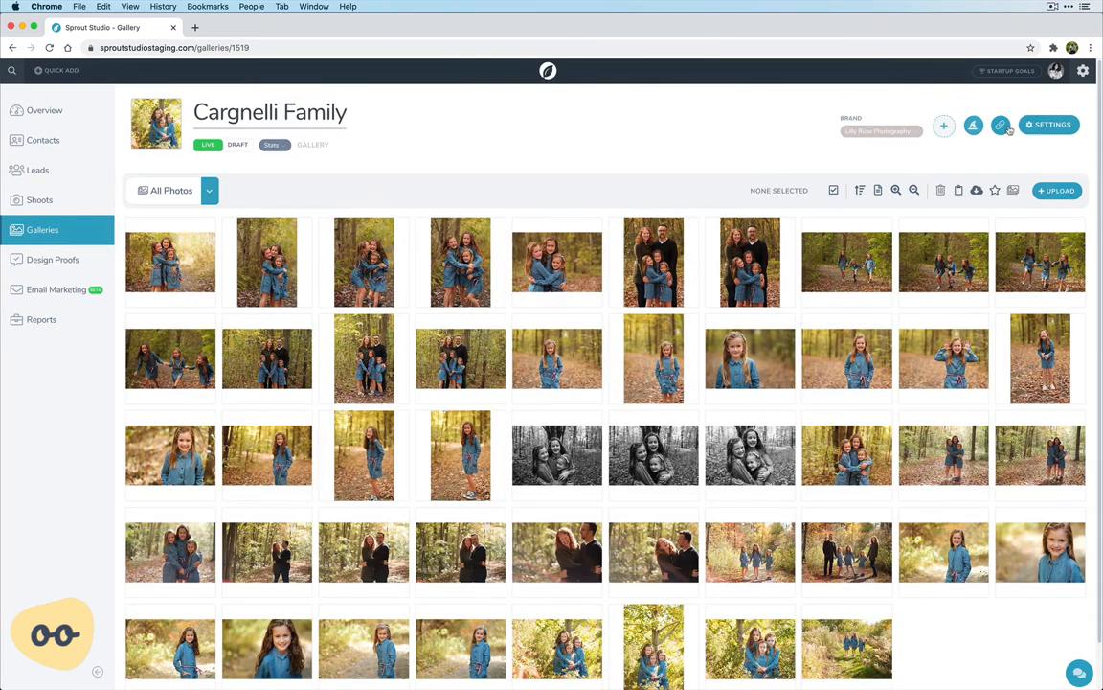
Reopen the public gallery and enter its photo grid to check the download options as a logged-out visitor
click(1001, 127)
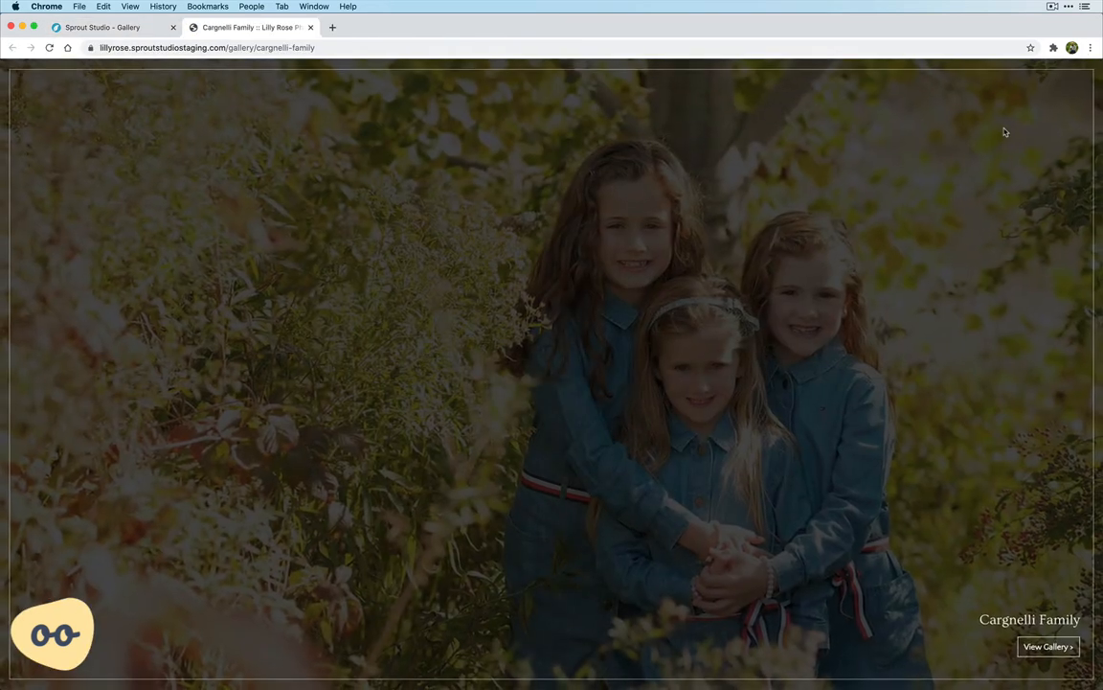
click(1040, 643)
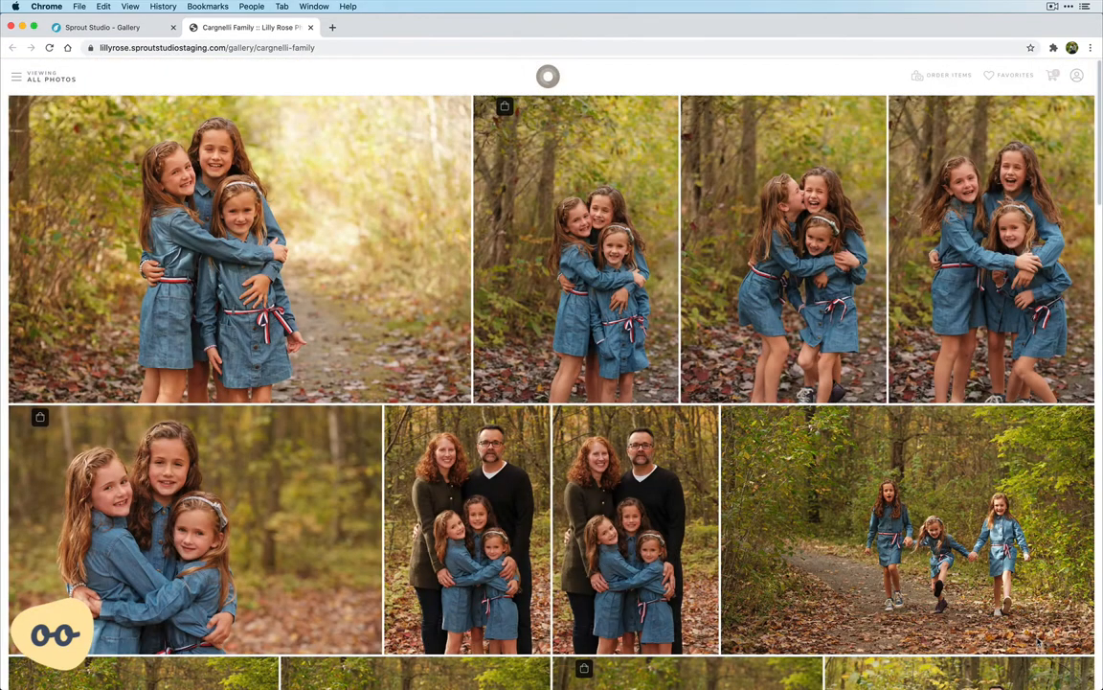
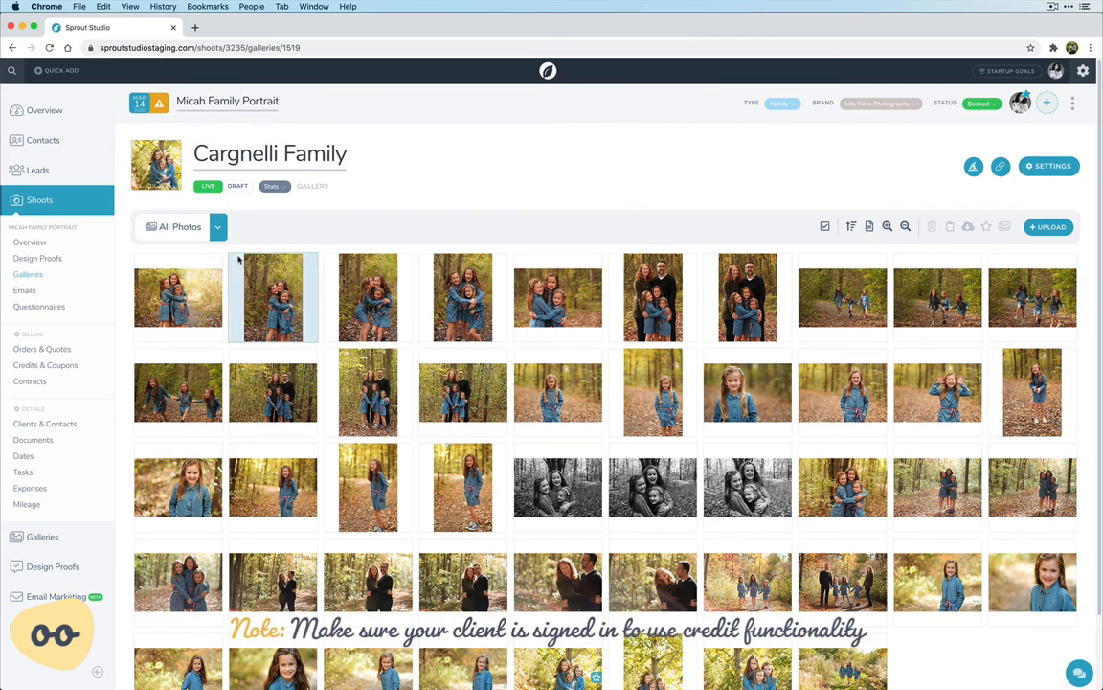
Start a new credit for the shoot under Credits & Coupons, based on the Wedding Price List
click(52, 368)
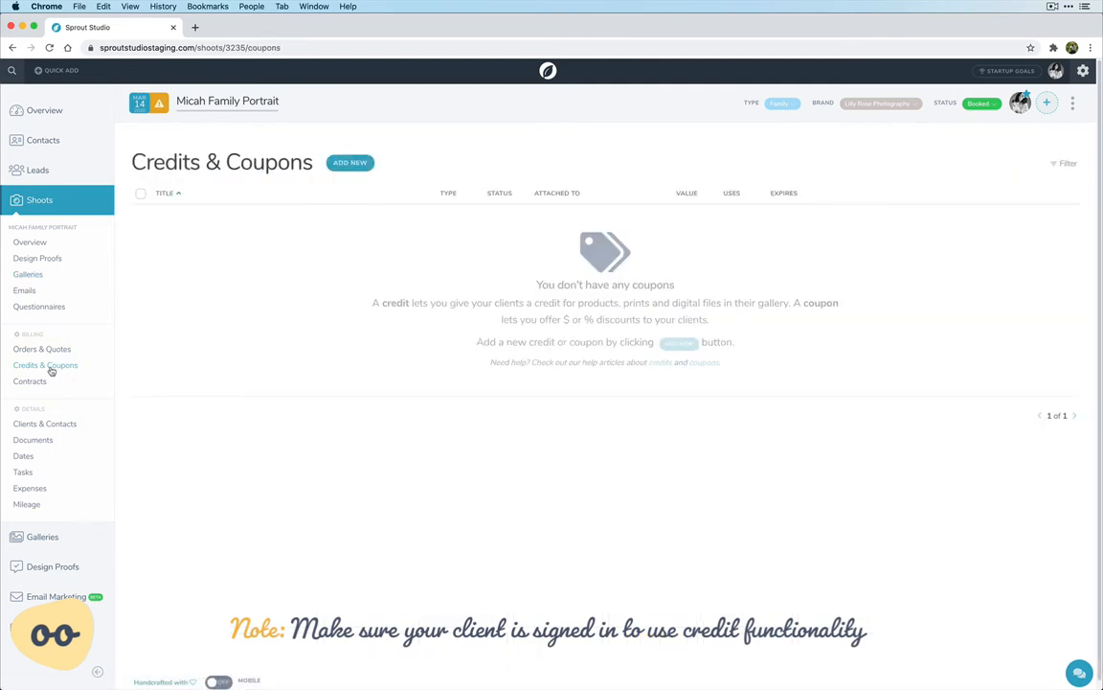
click(351, 164)
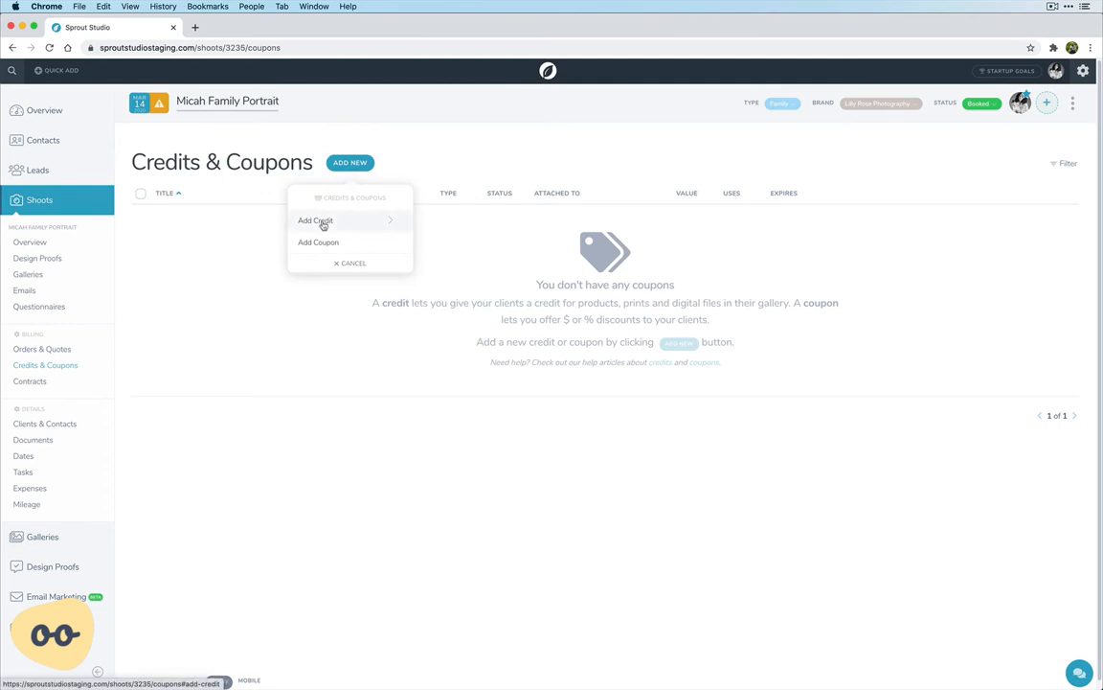
click(324, 222)
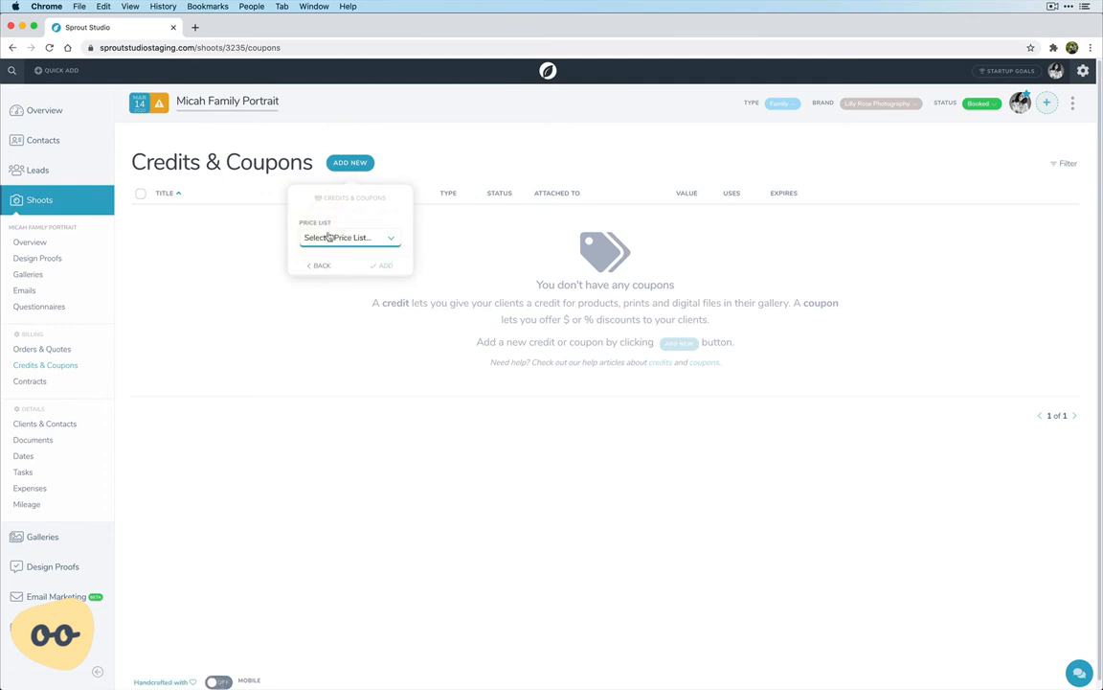
click(328, 237)
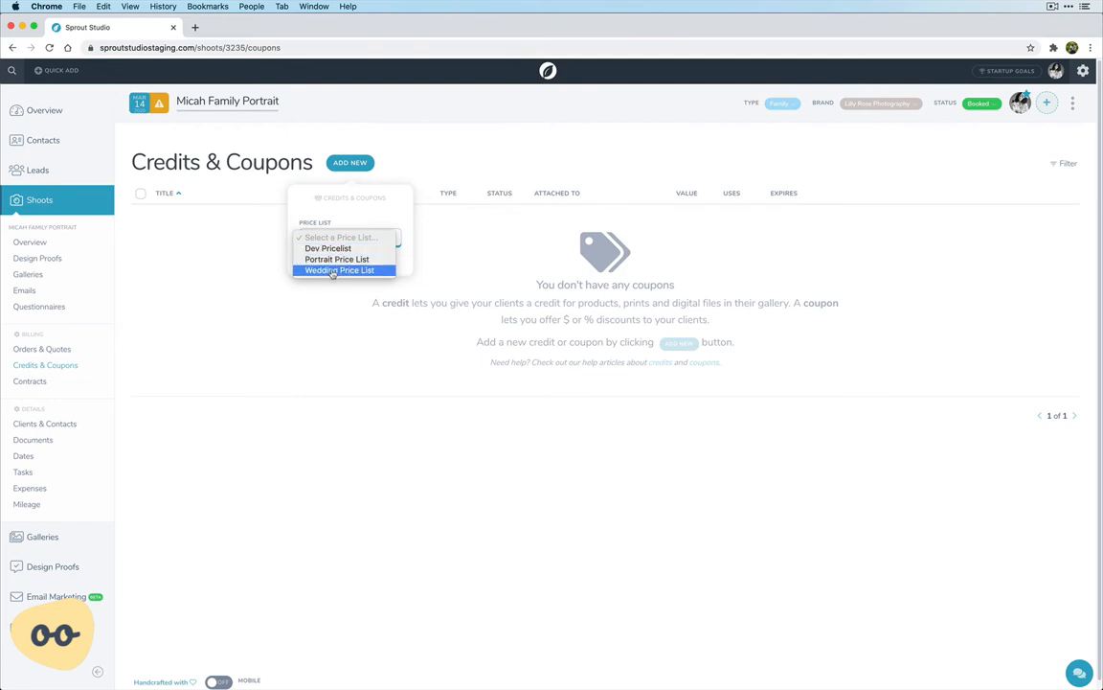
click(334, 271)
click(382, 265)
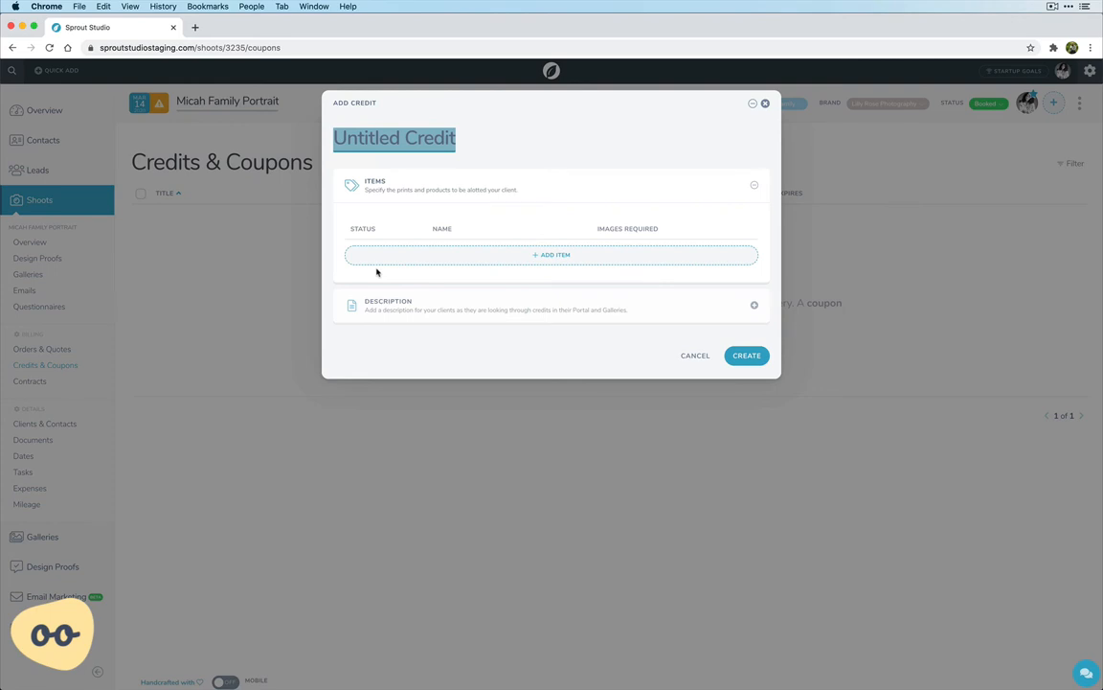
Title the credit with the client's first name in possessive form followed by "Credit"
text(Micah's)
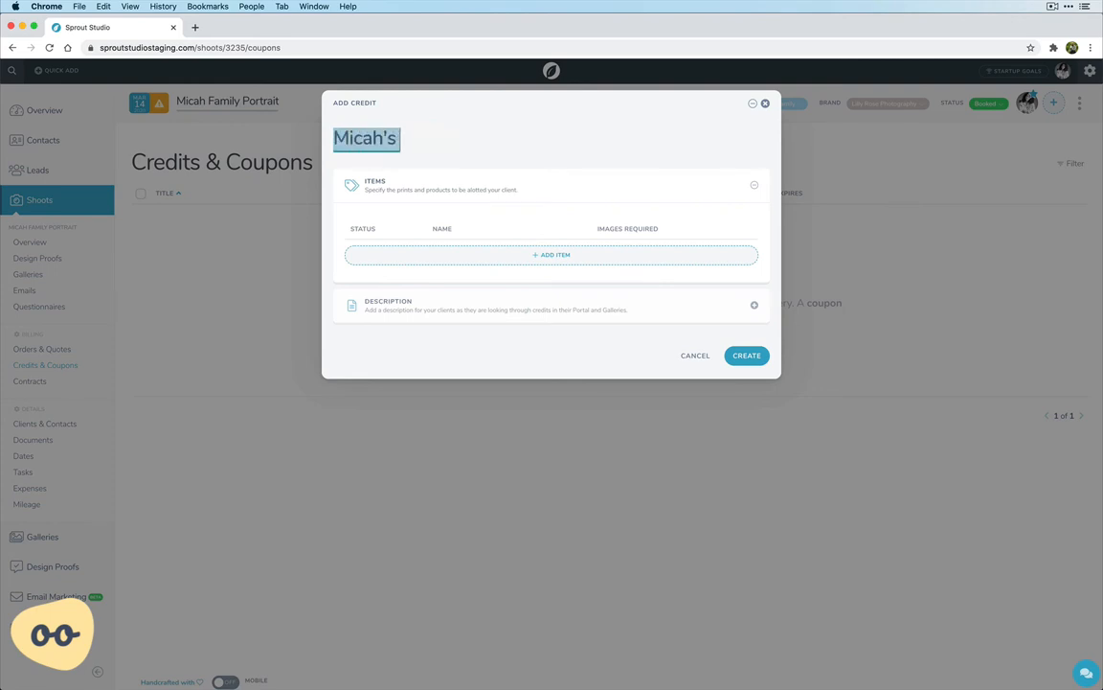
text( Credit)
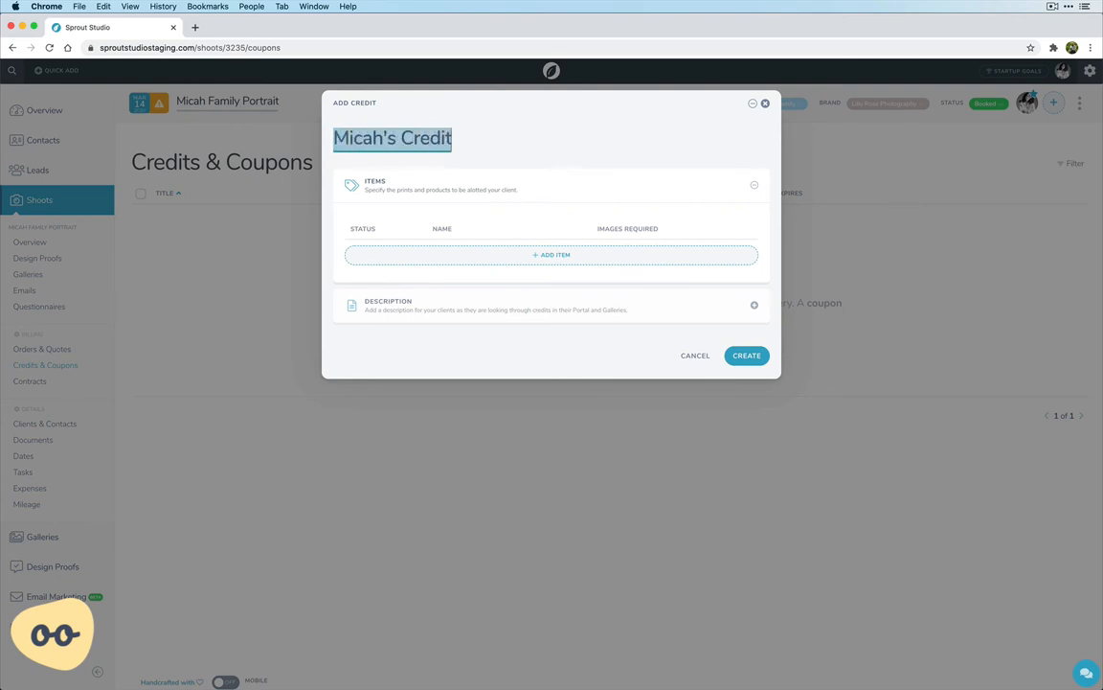
click(535, 159)
Add three 8 x 10 Inches print items with Print presentation to the credit
click(526, 255)
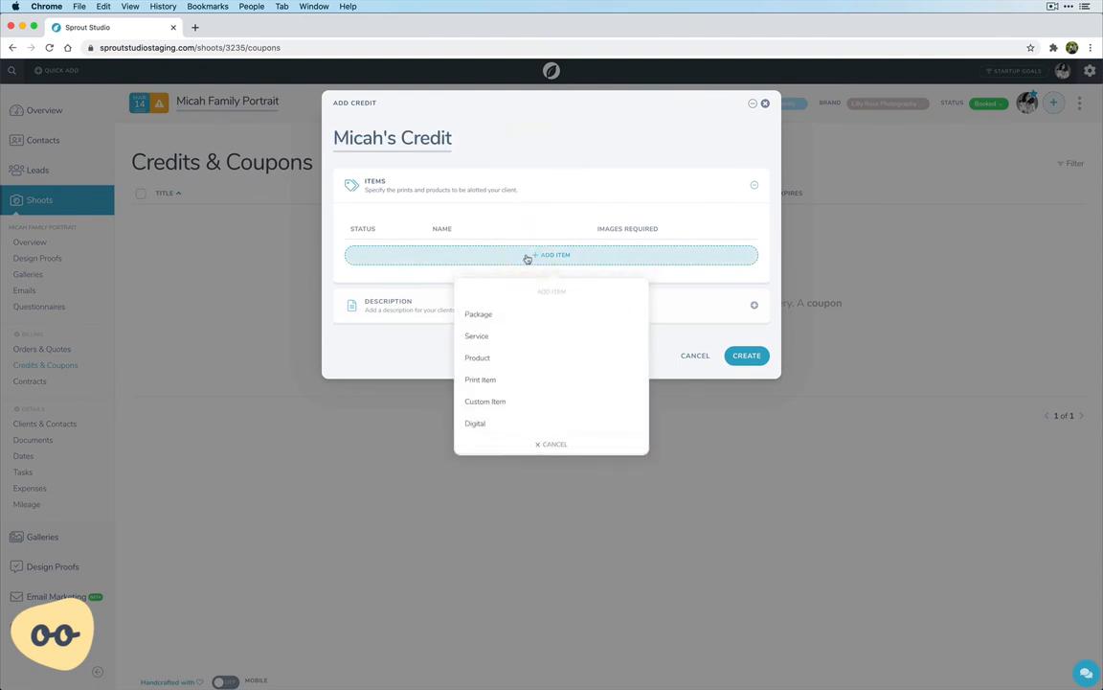
click(490, 379)
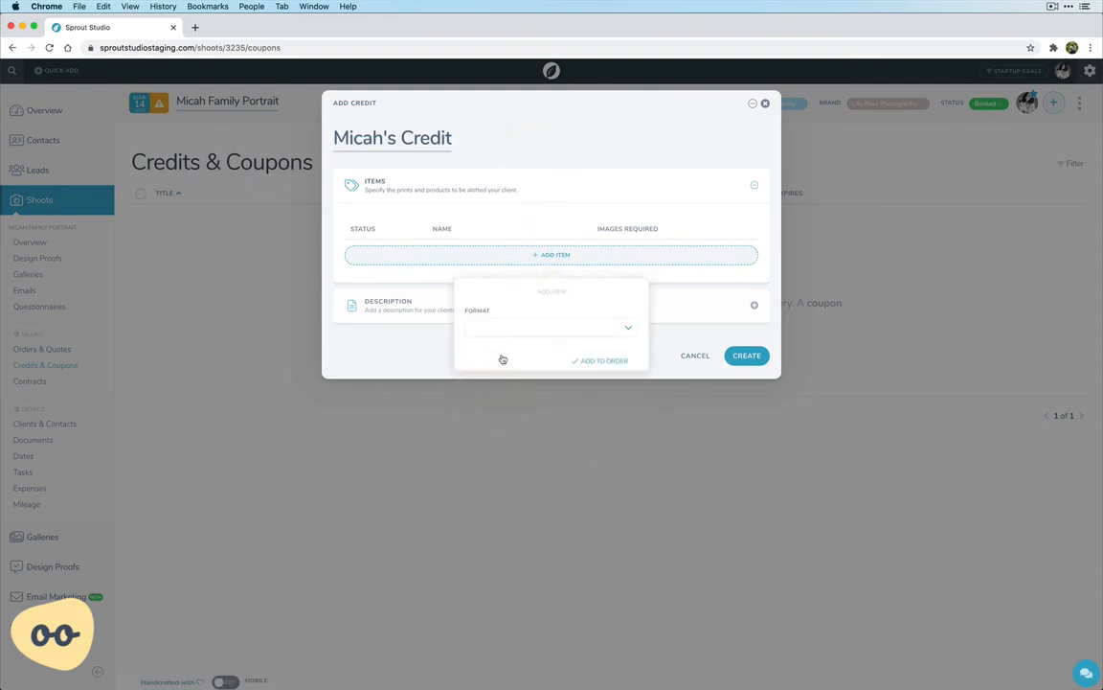
click(512, 327)
click(498, 398)
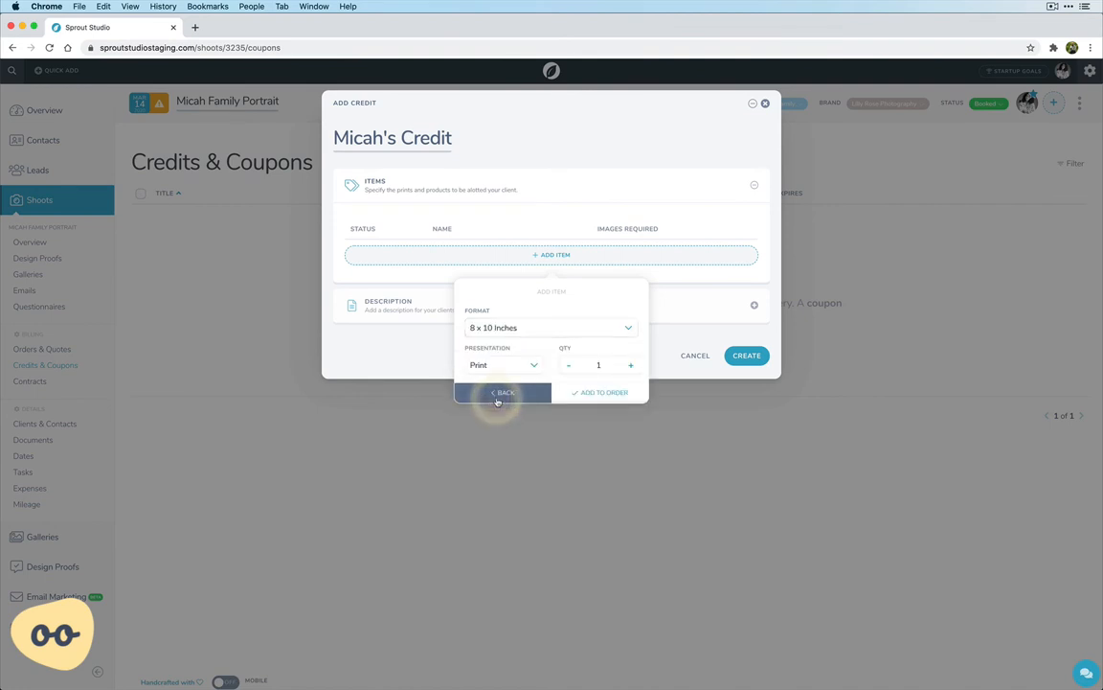
click(630, 365)
click(631, 365)
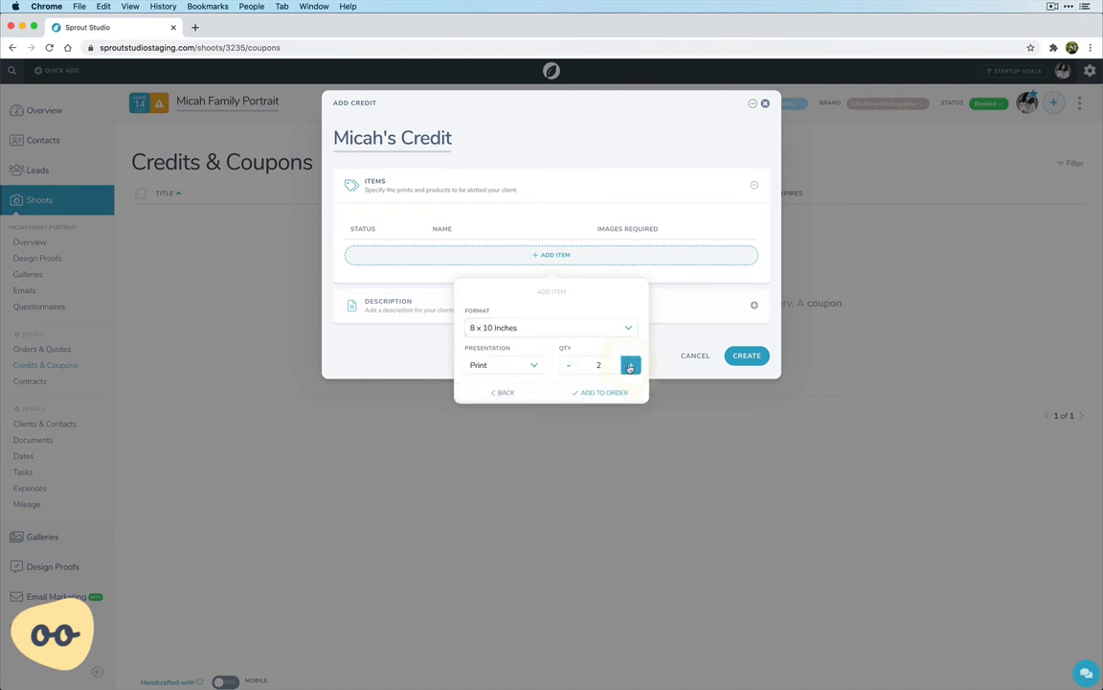
click(603, 392)
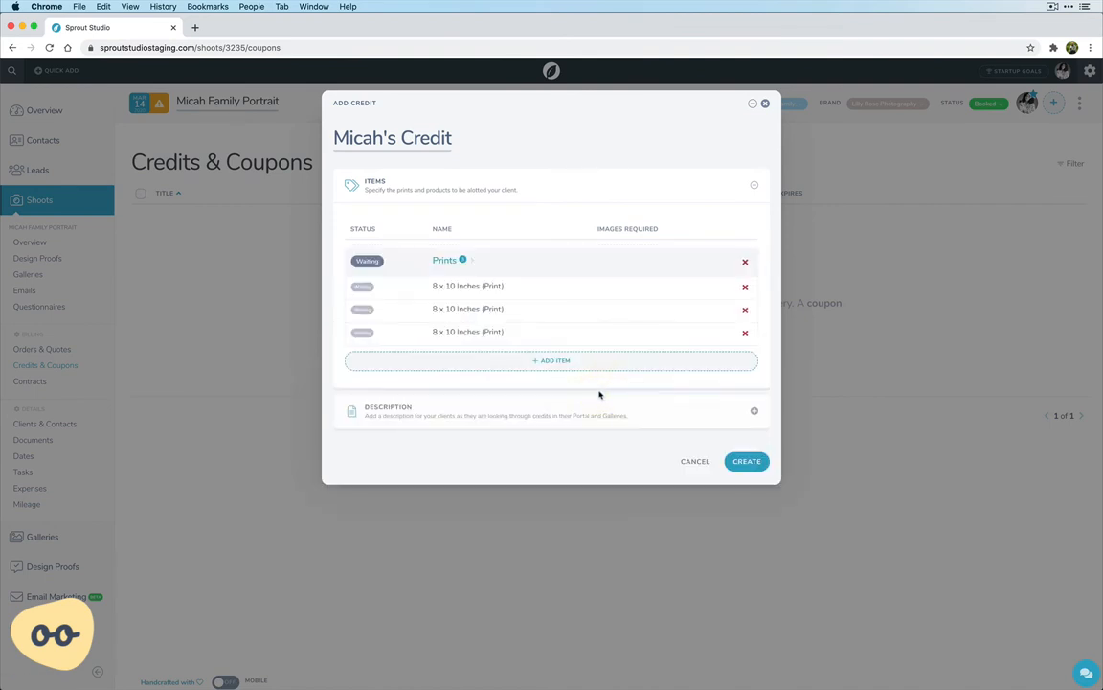
Add five Archival Digital Files to the credit as digital items
click(503, 295)
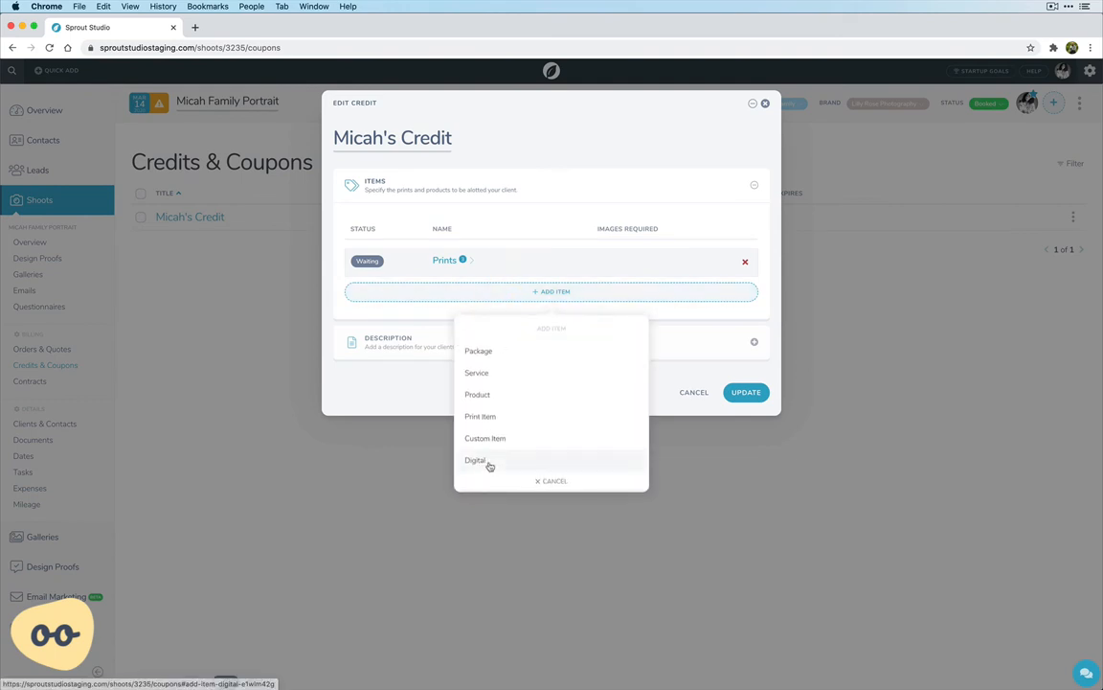
click(489, 464)
click(514, 364)
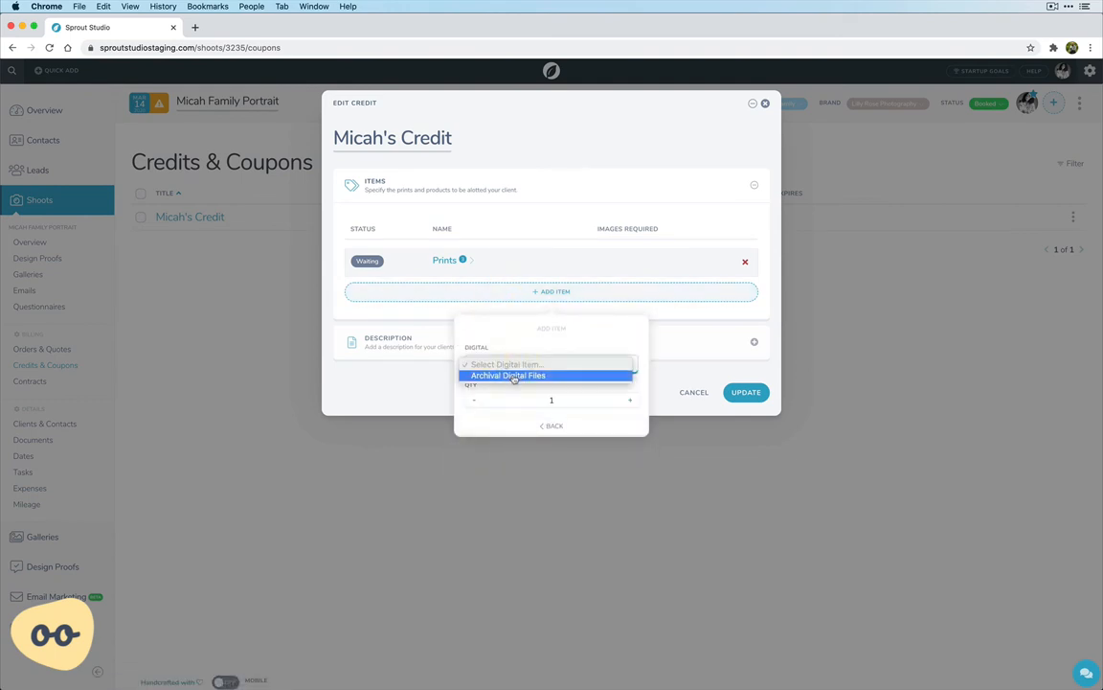
click(514, 378)
click(631, 402)
click(632, 404)
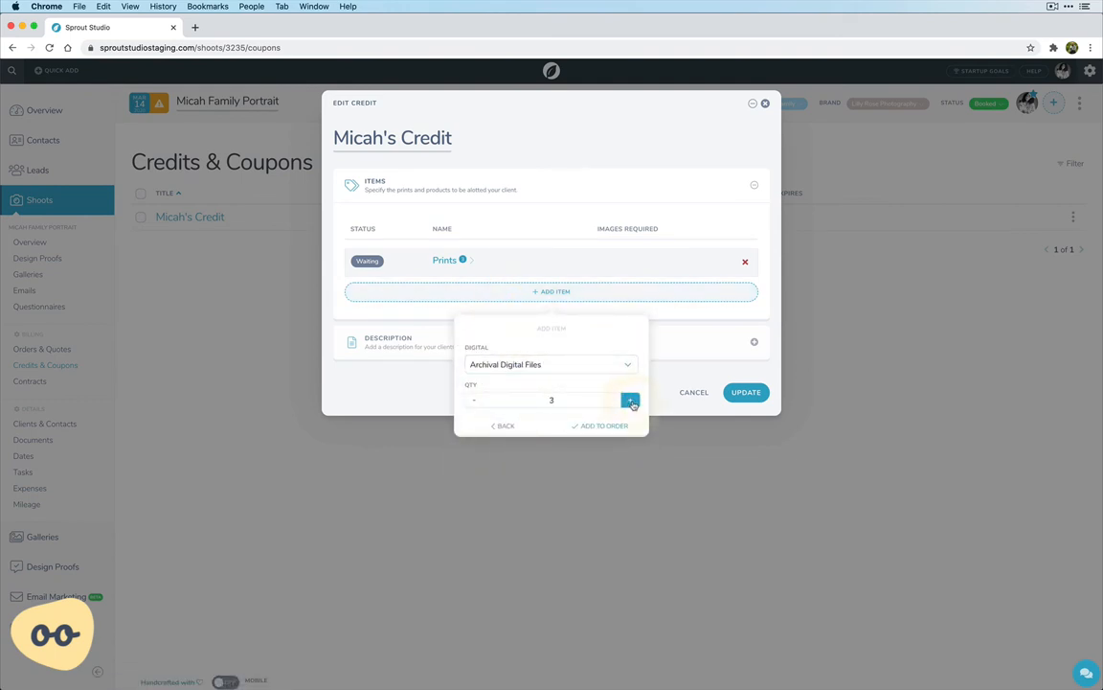
click(632, 404)
click(632, 404)
click(607, 426)
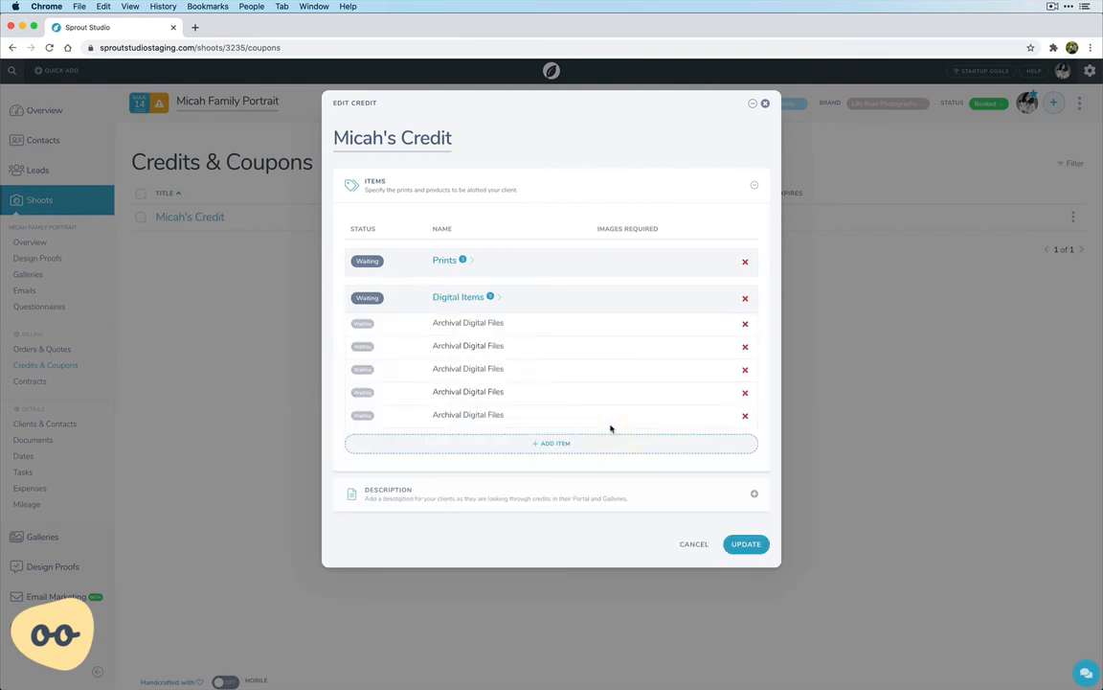
Check the individual entries in the credit's Prints and Digital Items groups, leaving both groups collapsed
click(473, 299)
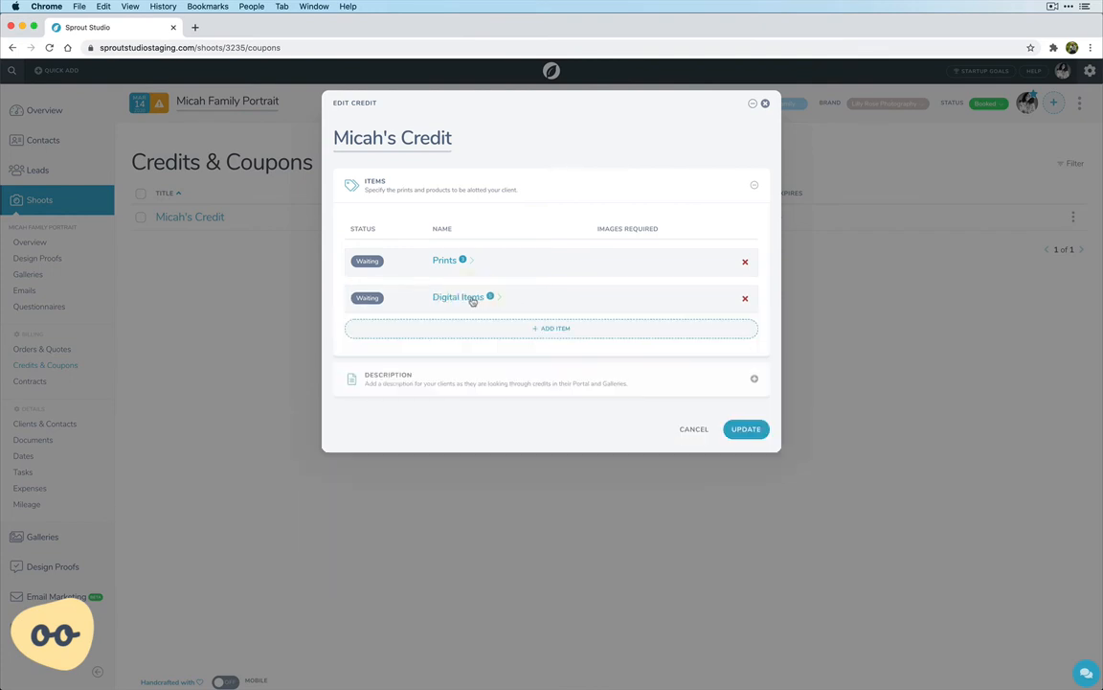
click(446, 259)
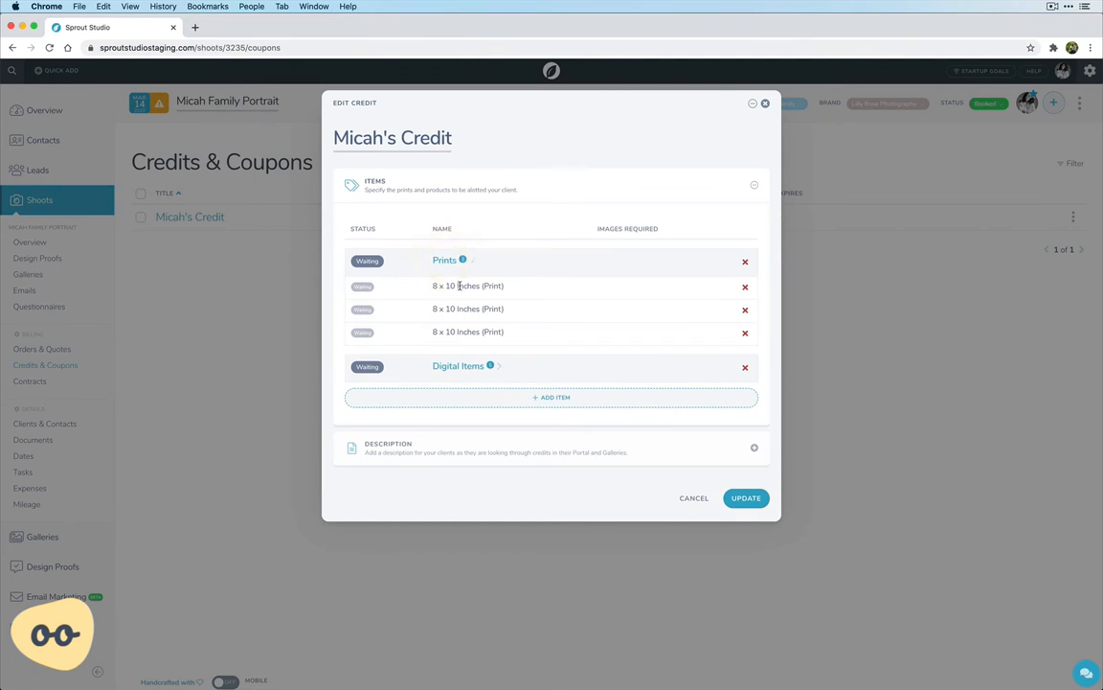
click(445, 259)
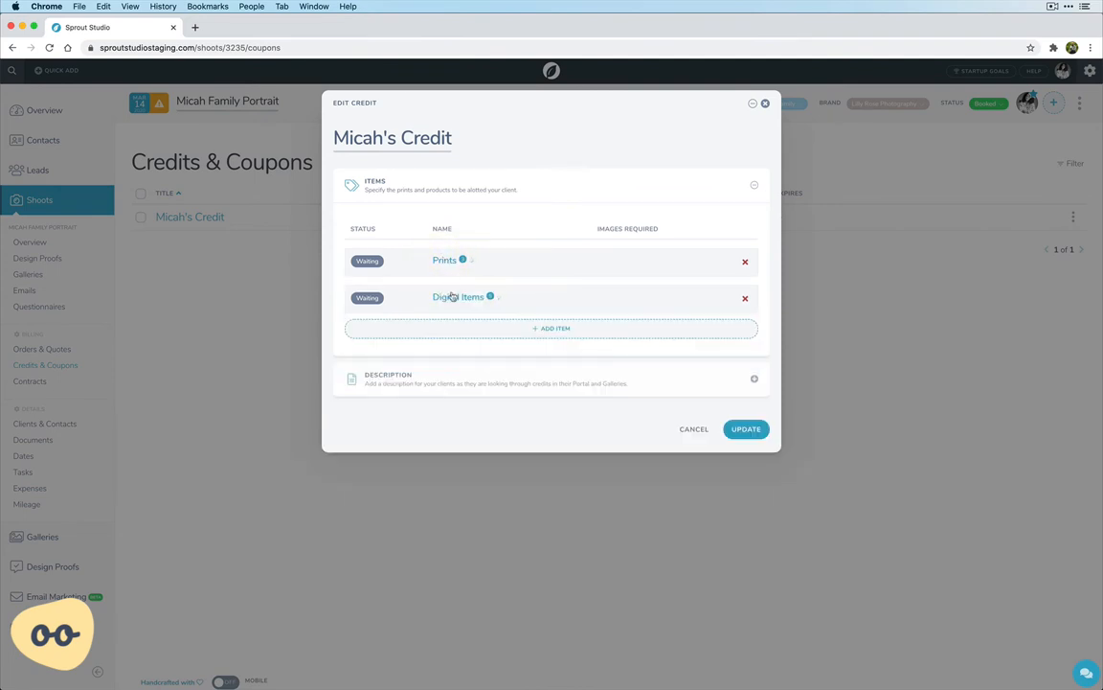
click(453, 297)
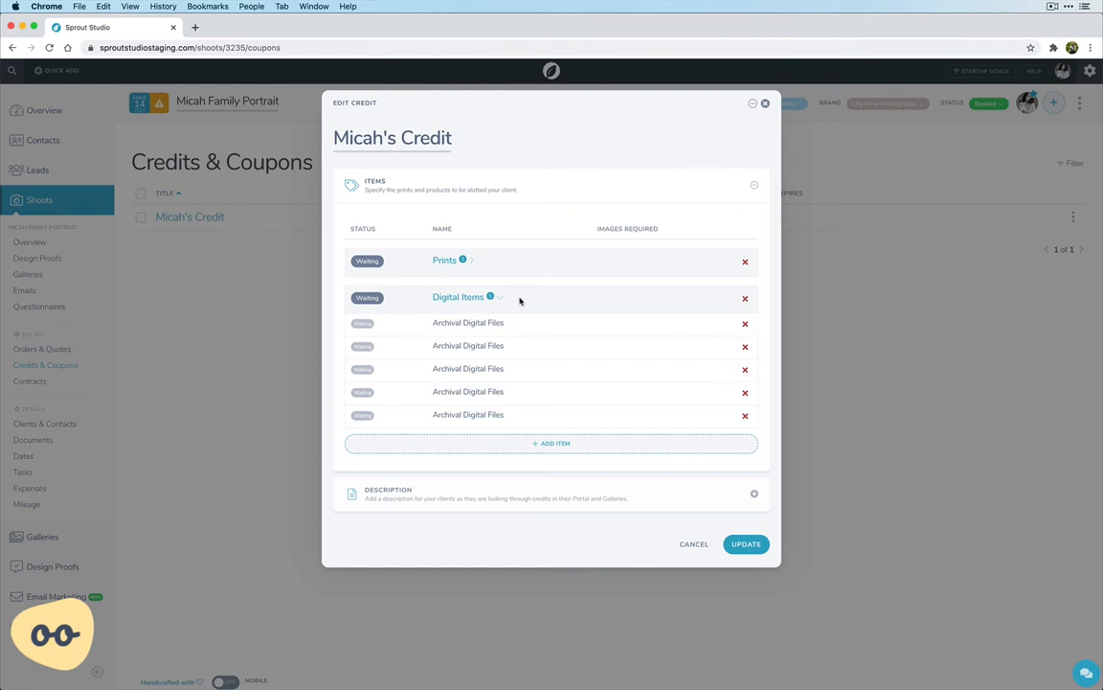
click(463, 297)
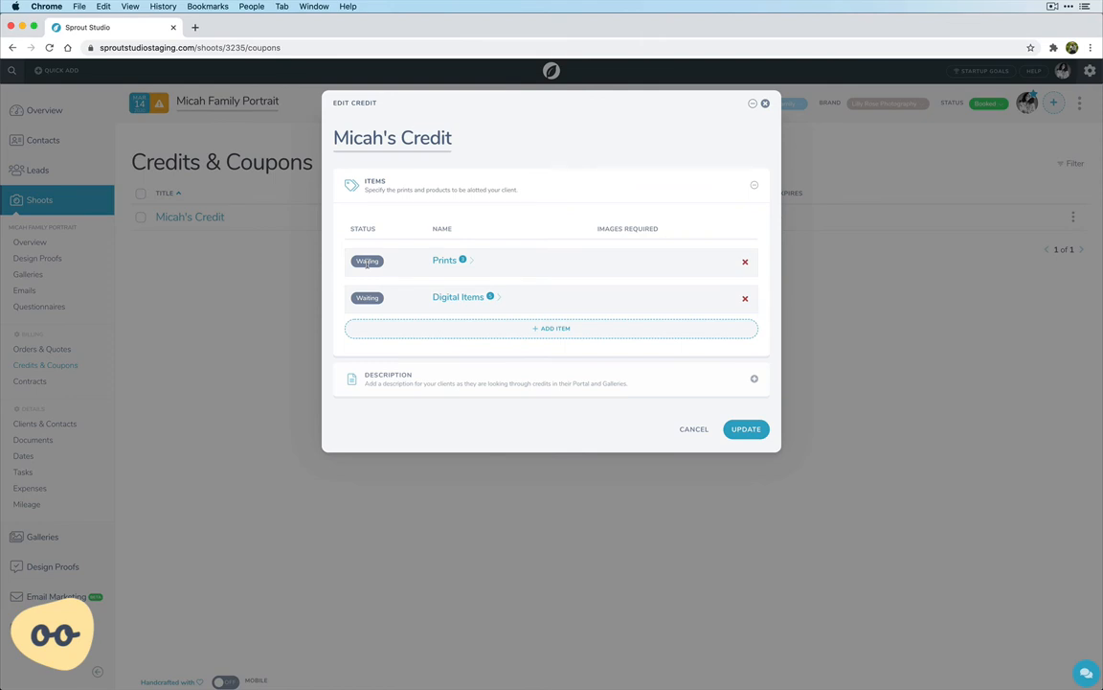
Fill the credit's description with a lorem ipsum placeholder paragraph from the text snippet library
click(402, 381)
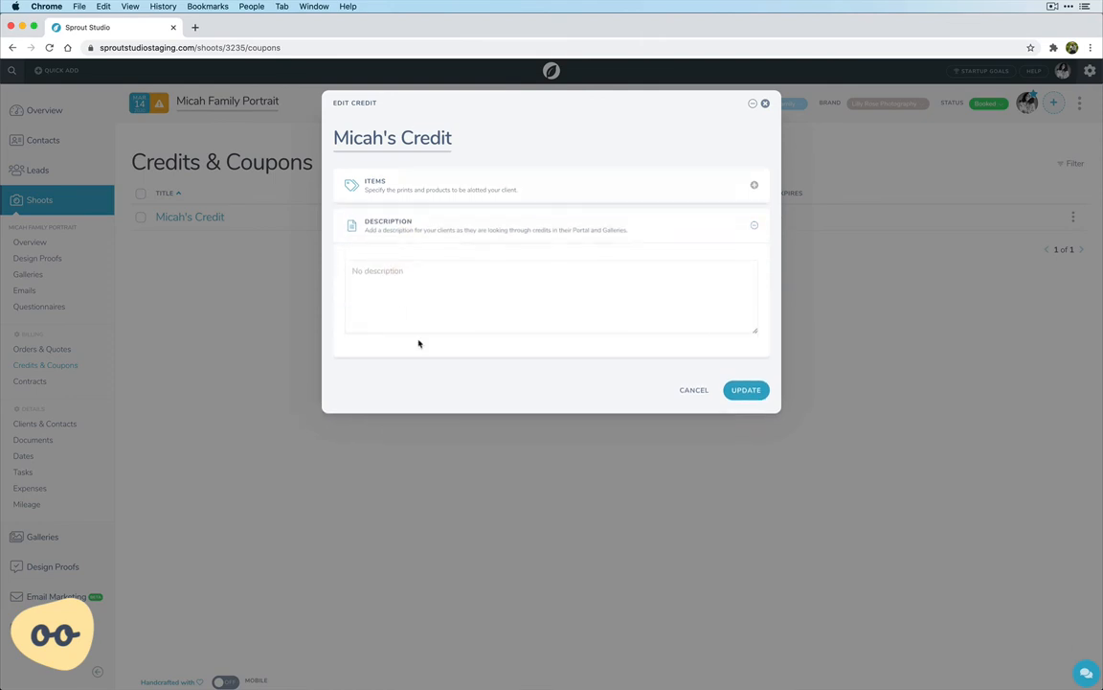
click(434, 289)
key(ctrl+alt+space)
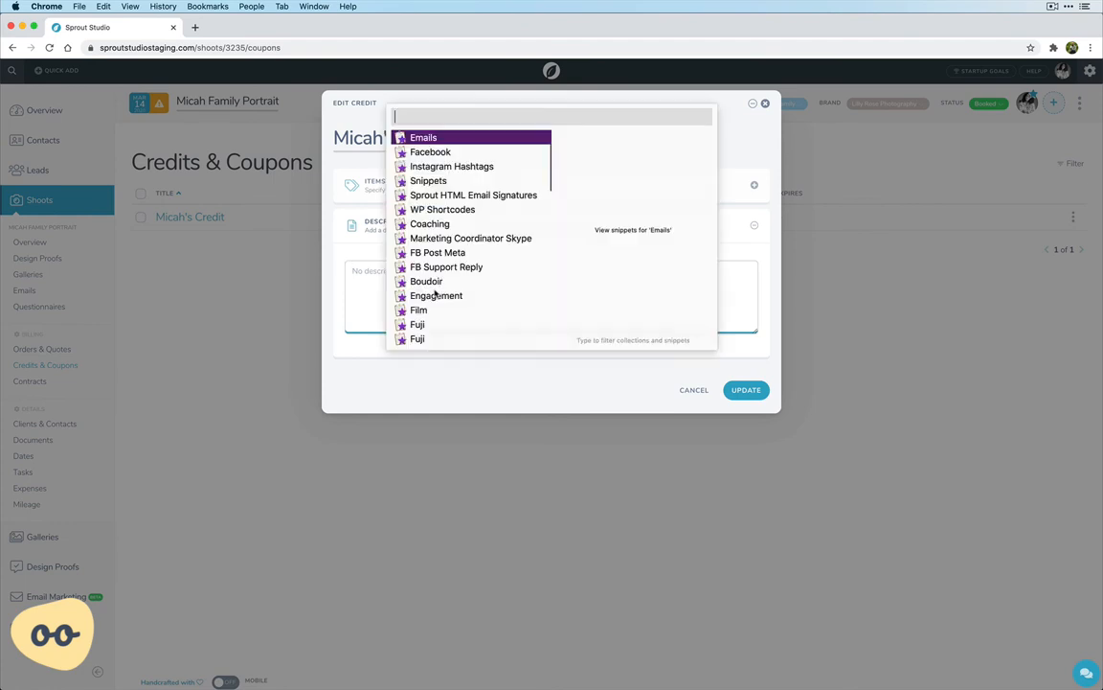
text(lorem)
key(Down)
key(Down)
key(Down)
key(Return)
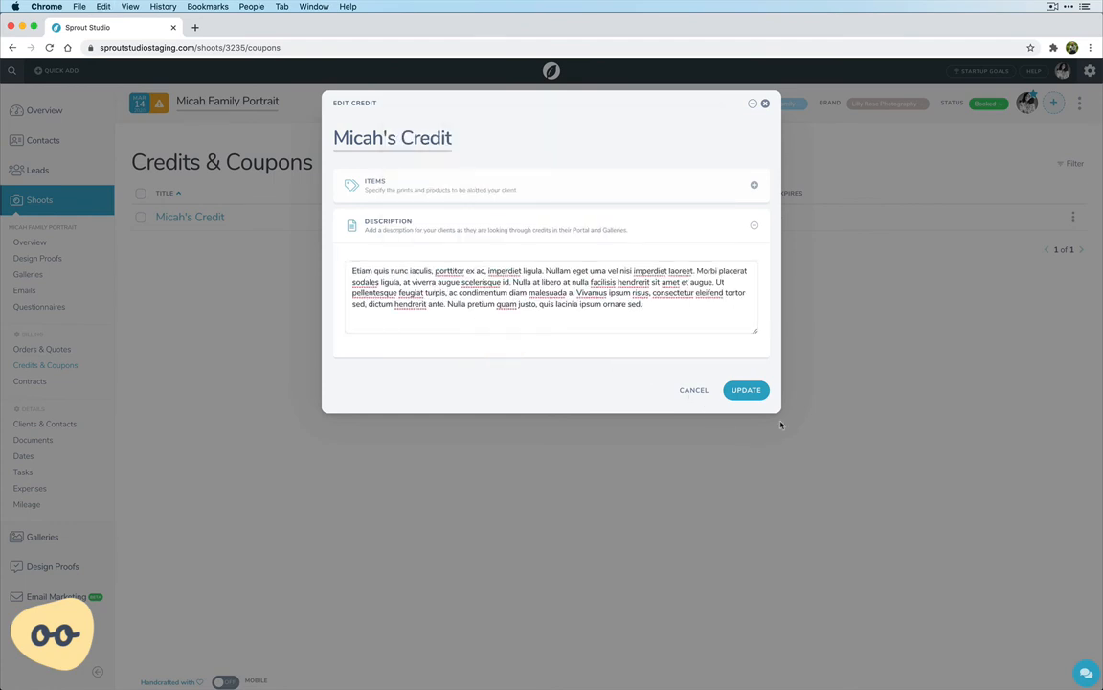
Shorten the description to its first two sentences, ending with "imperdiet laoreet.", and save the updated credit
drag(685, 303, 696, 272)
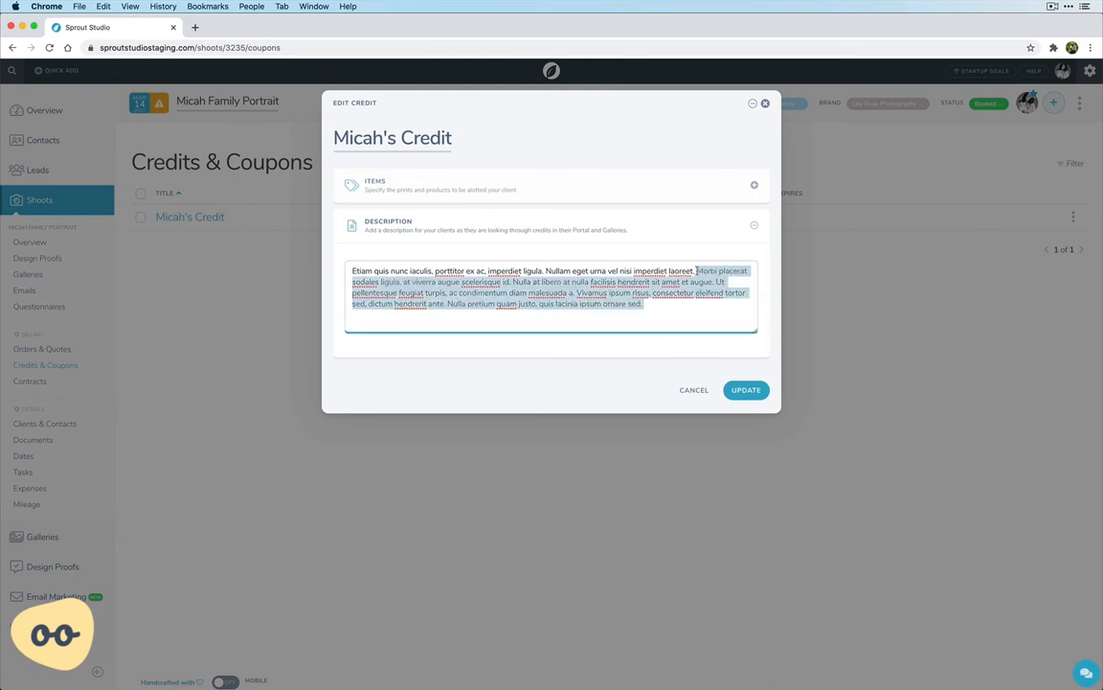
key(BackSpace)
click(749, 394)
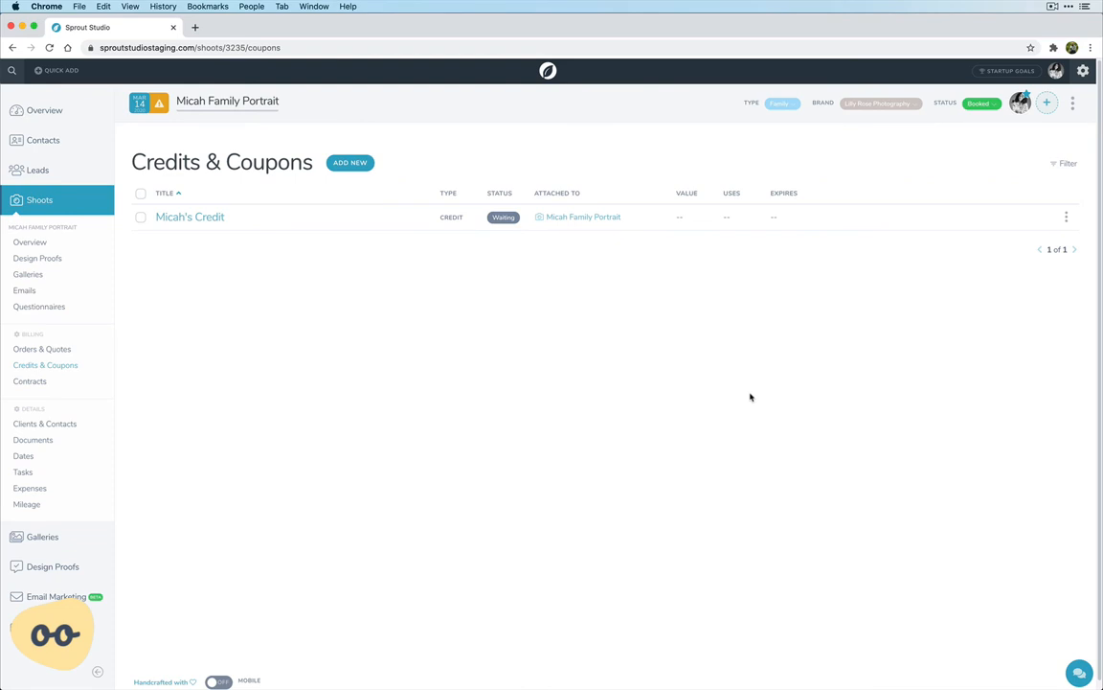
View the shoot's public gallery from its gallery list and enter the photo grid
click(42, 276)
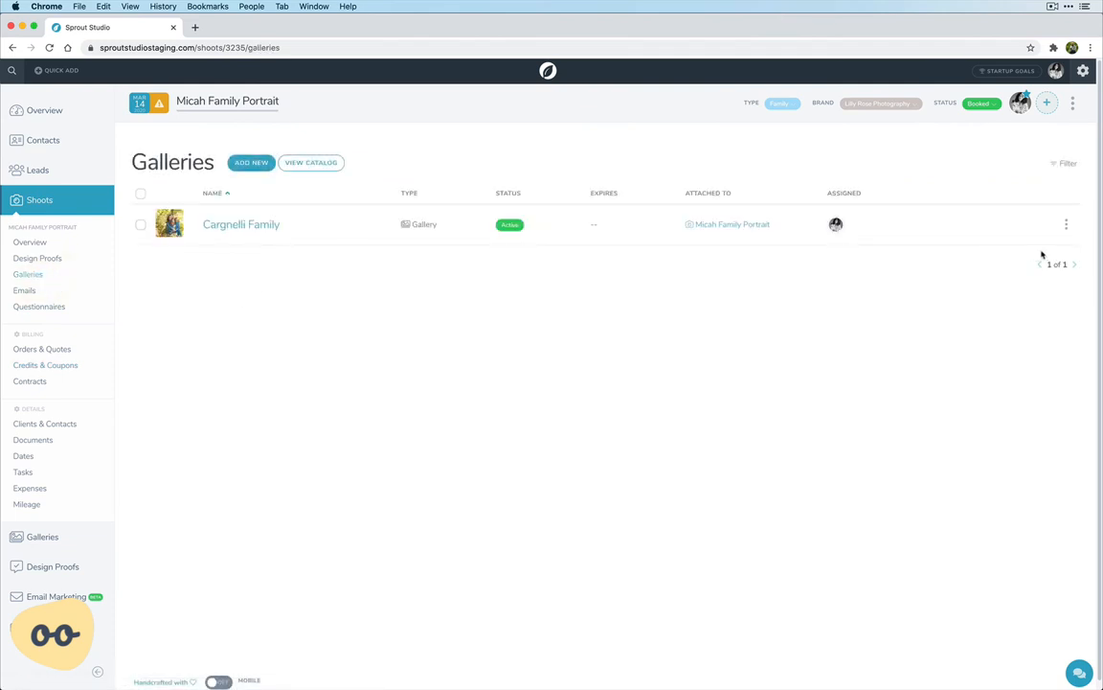
click(1066, 224)
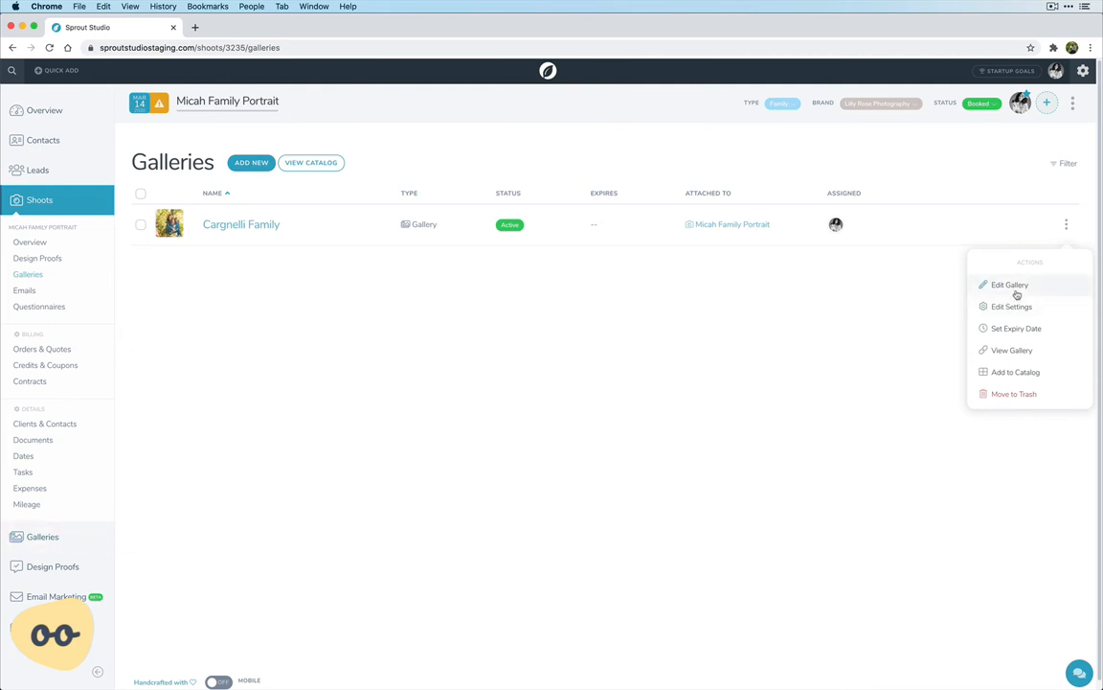
click(1023, 352)
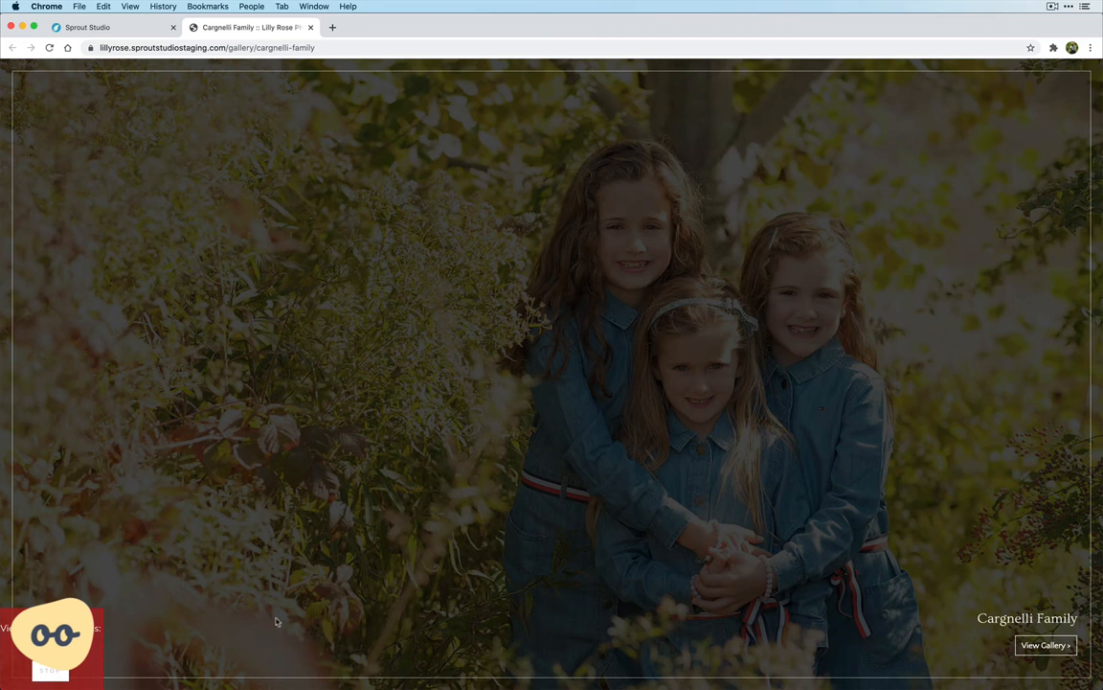
click(1048, 645)
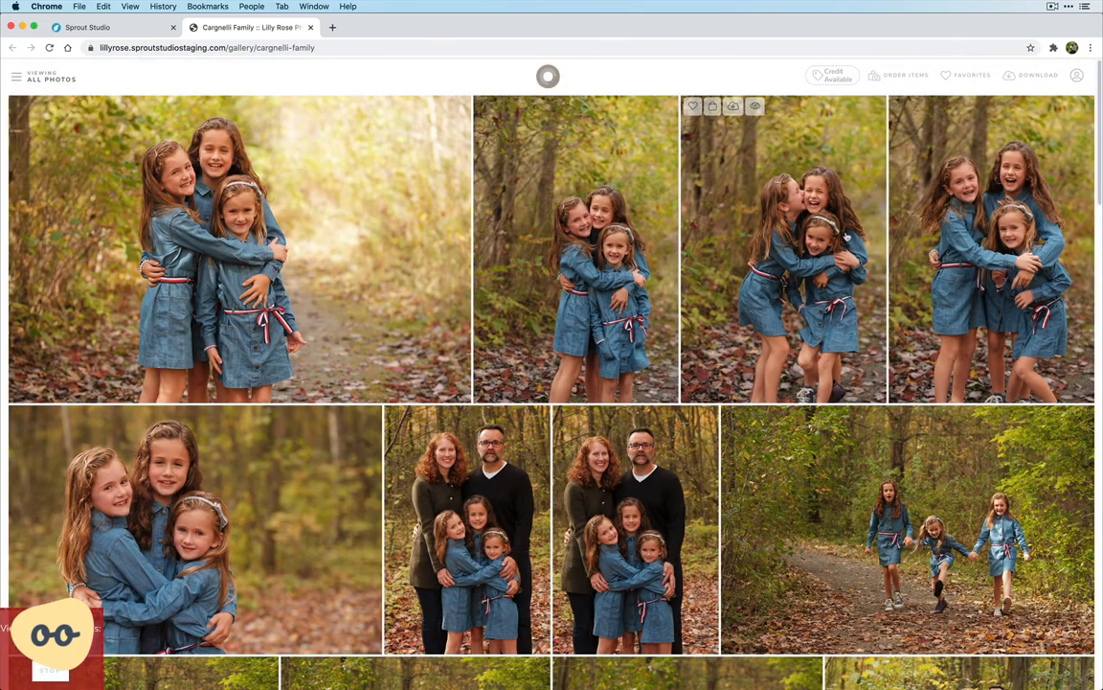
Use the available credit in the gallery and assign the fifth photo, three girls hugging, to one 8 x 10 inch print
click(837, 76)
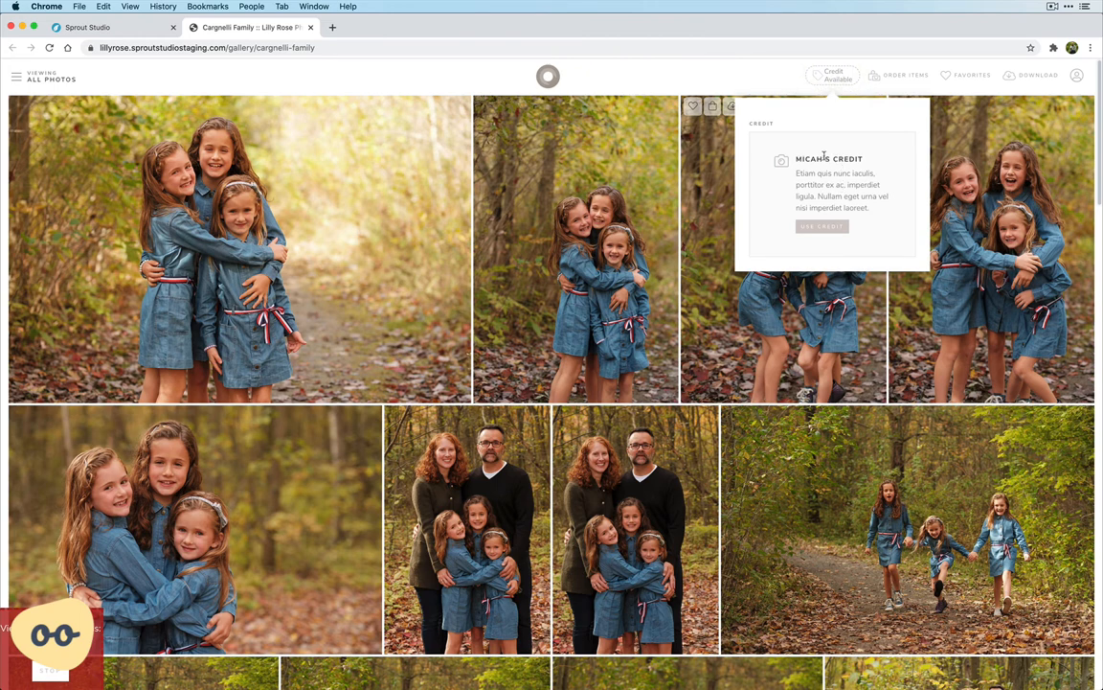
click(821, 227)
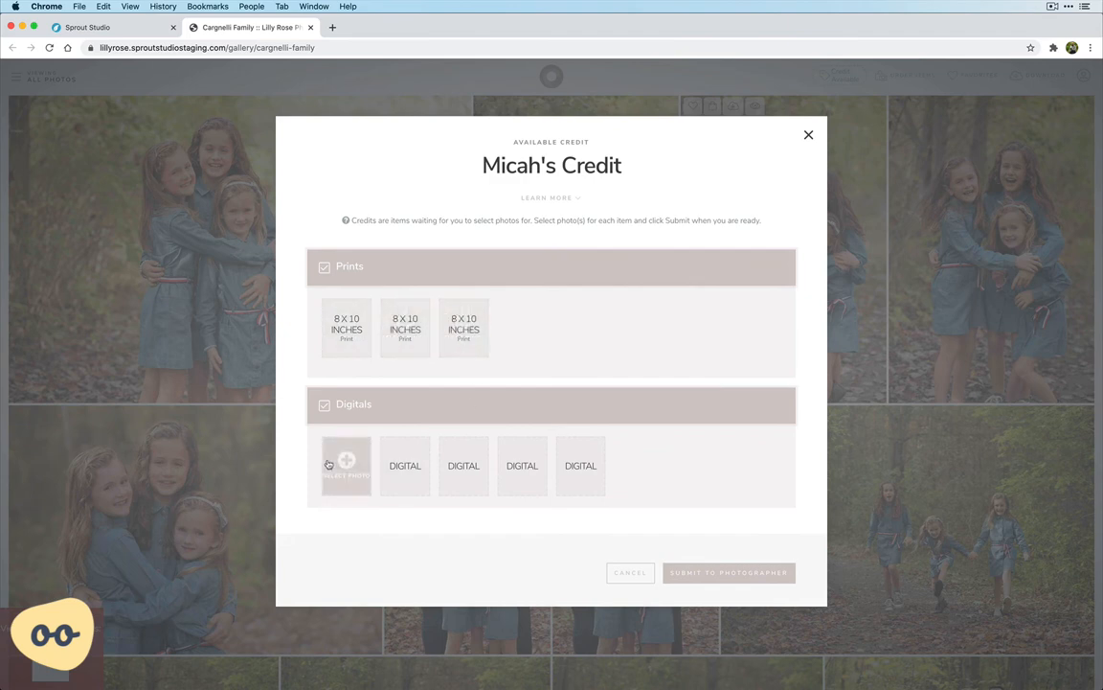
click(351, 331)
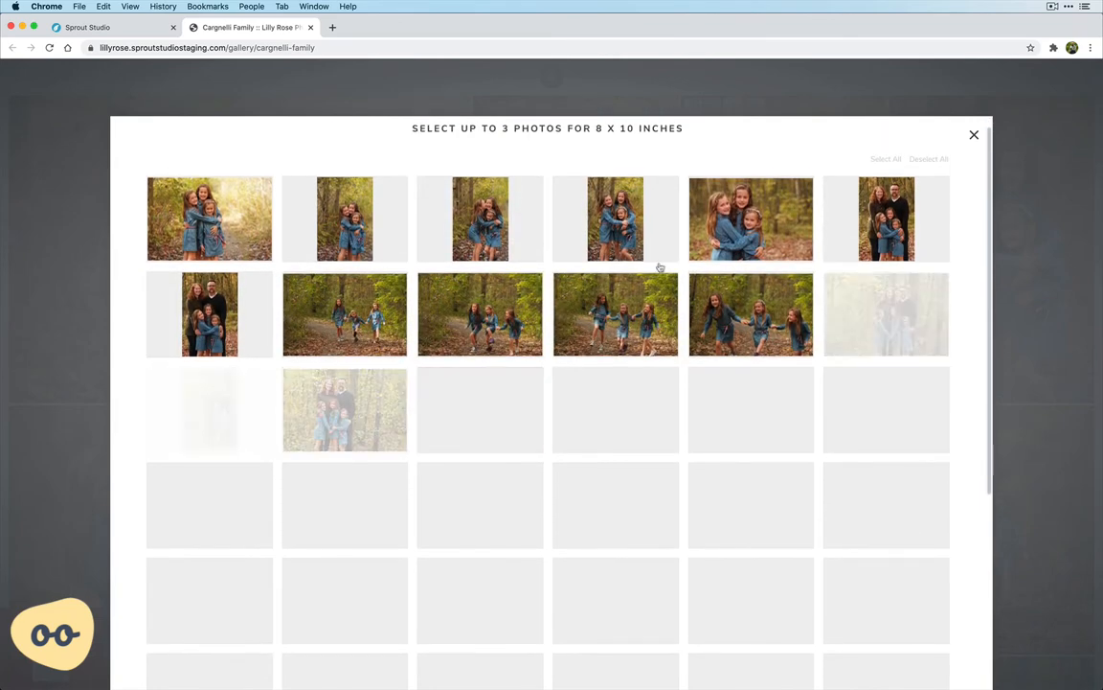
click(747, 214)
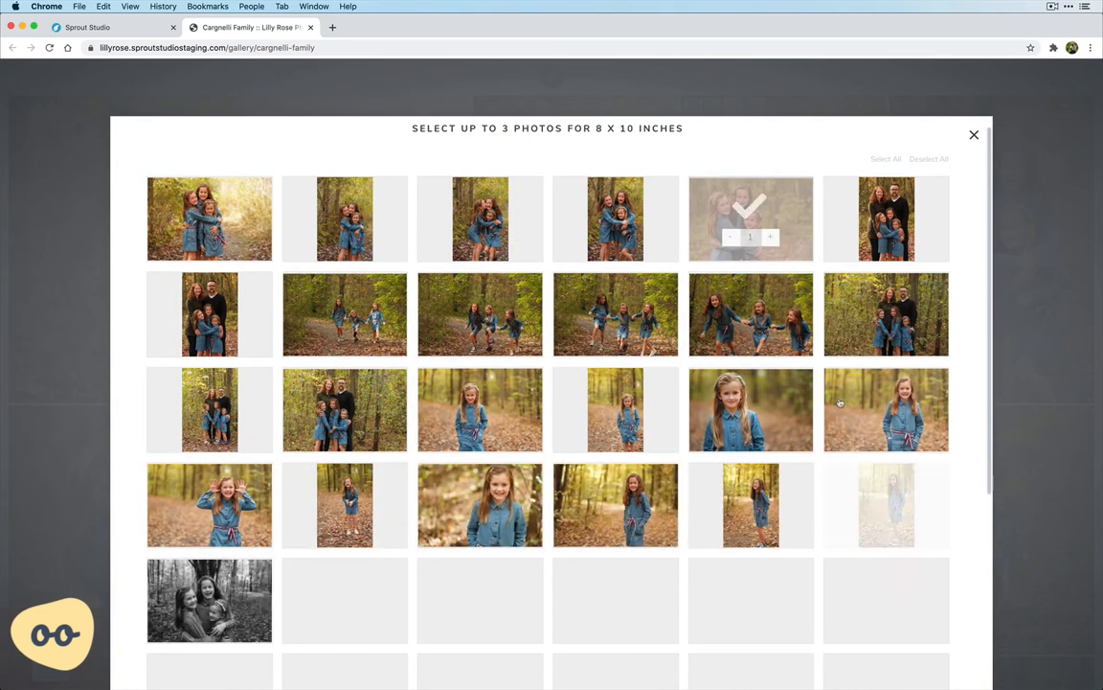
scroll(835, 401, down, 5)
click(917, 656)
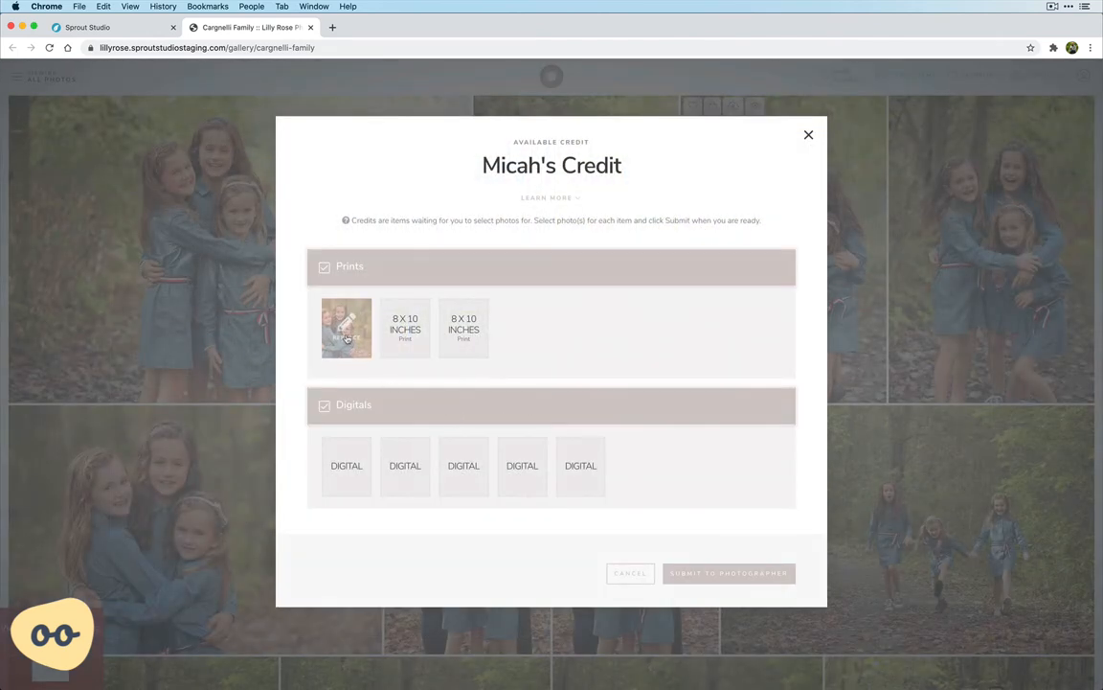
Assign two copies of the second black-and-white photo of the girls to the remaining 8 x 10 inch prints
mouse_move(347, 337)
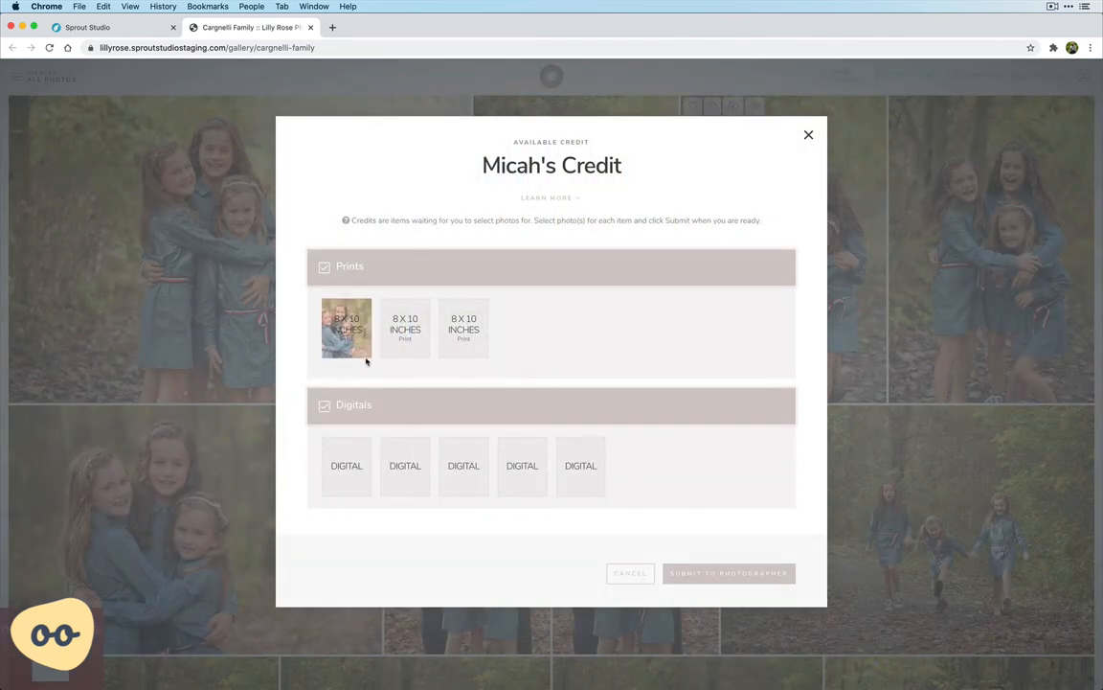
click(406, 331)
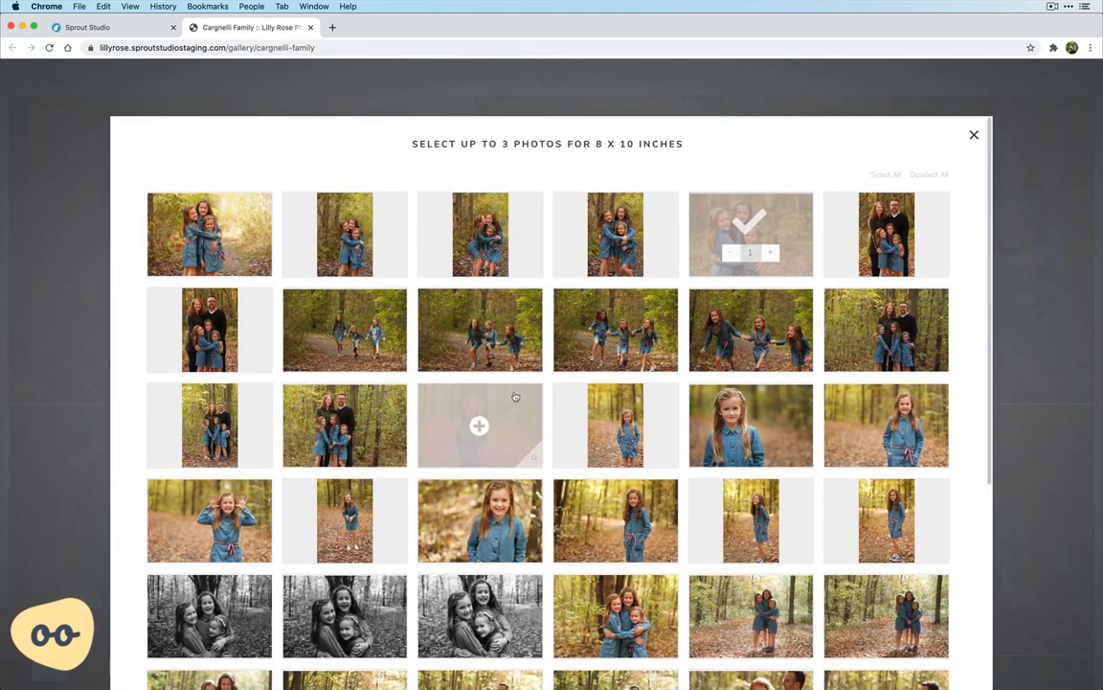
scroll(513, 398, down, 1)
click(345, 567)
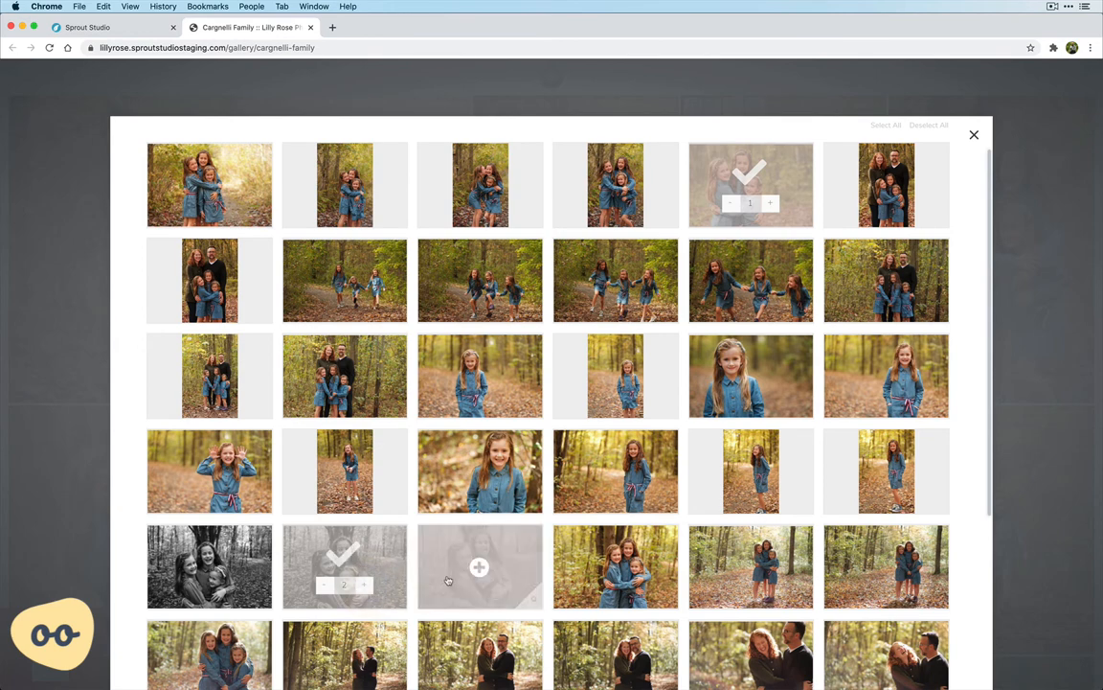
scroll(480, 569, down, 5)
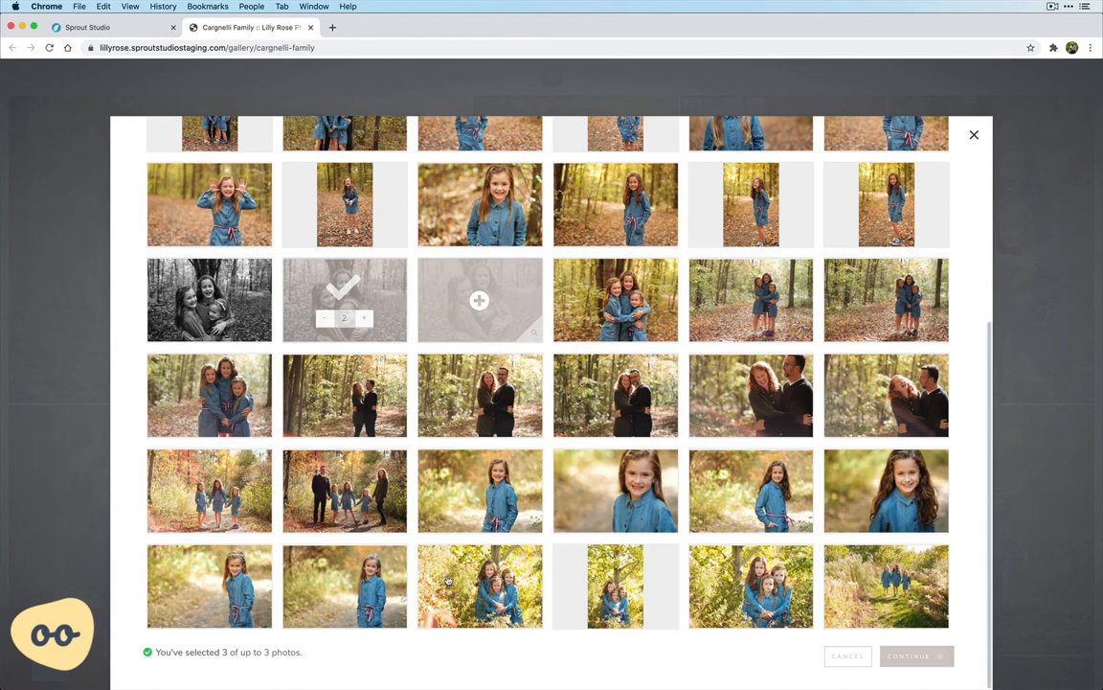
click(915, 657)
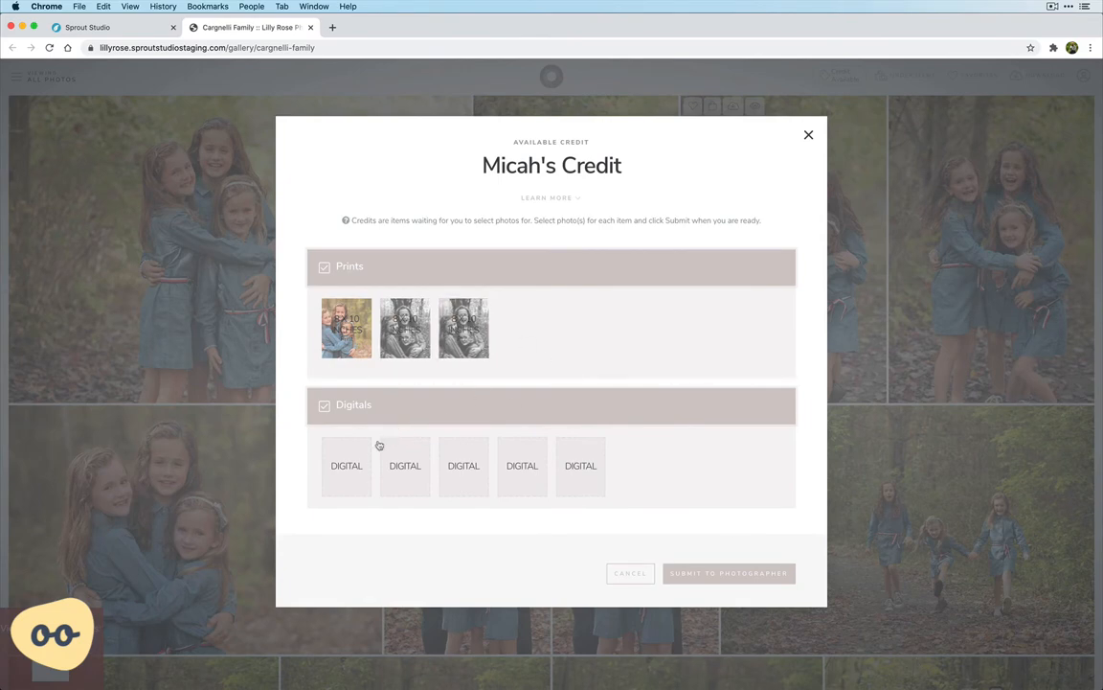
Fill the five digital items with two couple portraits, one close-up of a girl, the family among autumn trees, and three girls in greenery
click(347, 462)
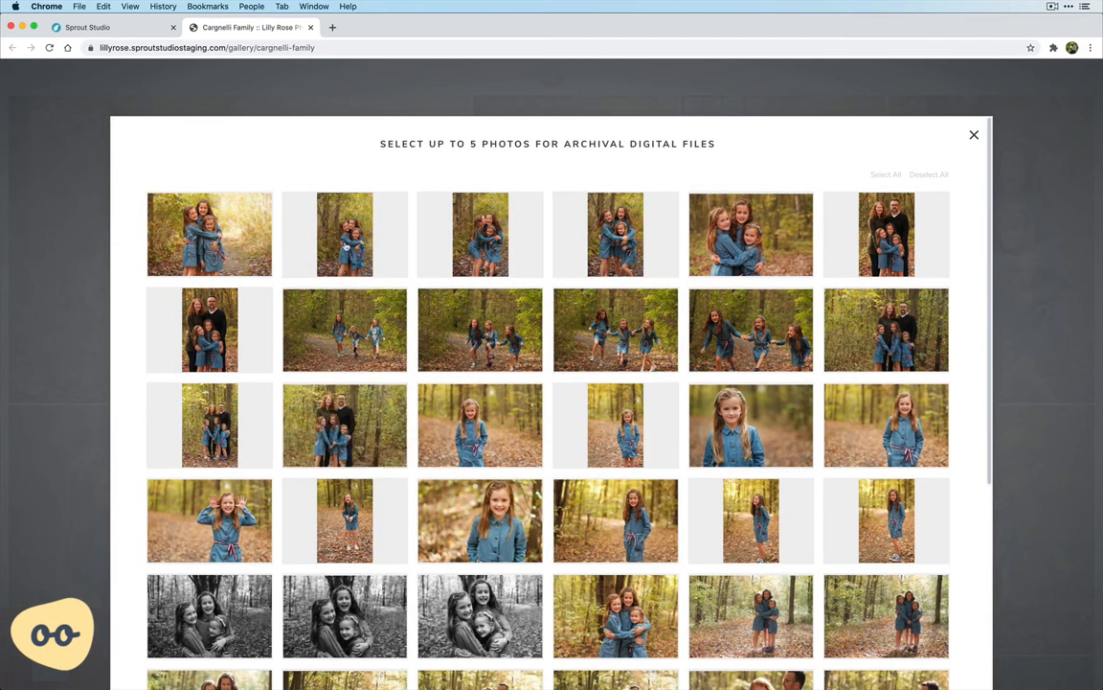
scroll(354, 466, down, 5)
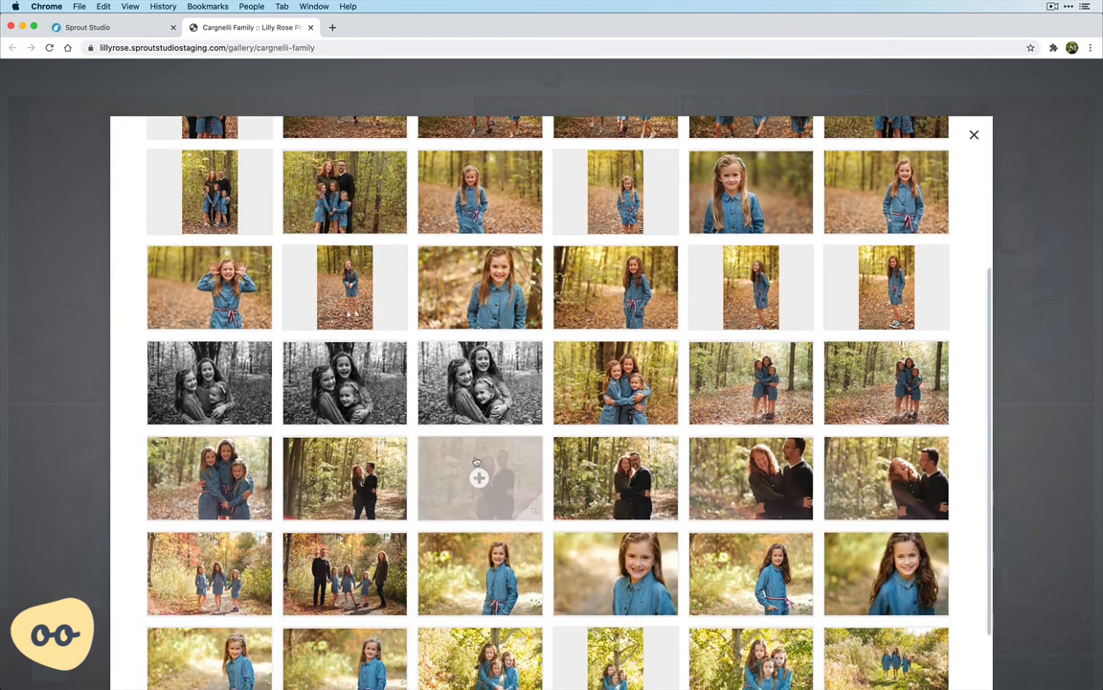
click(476, 463)
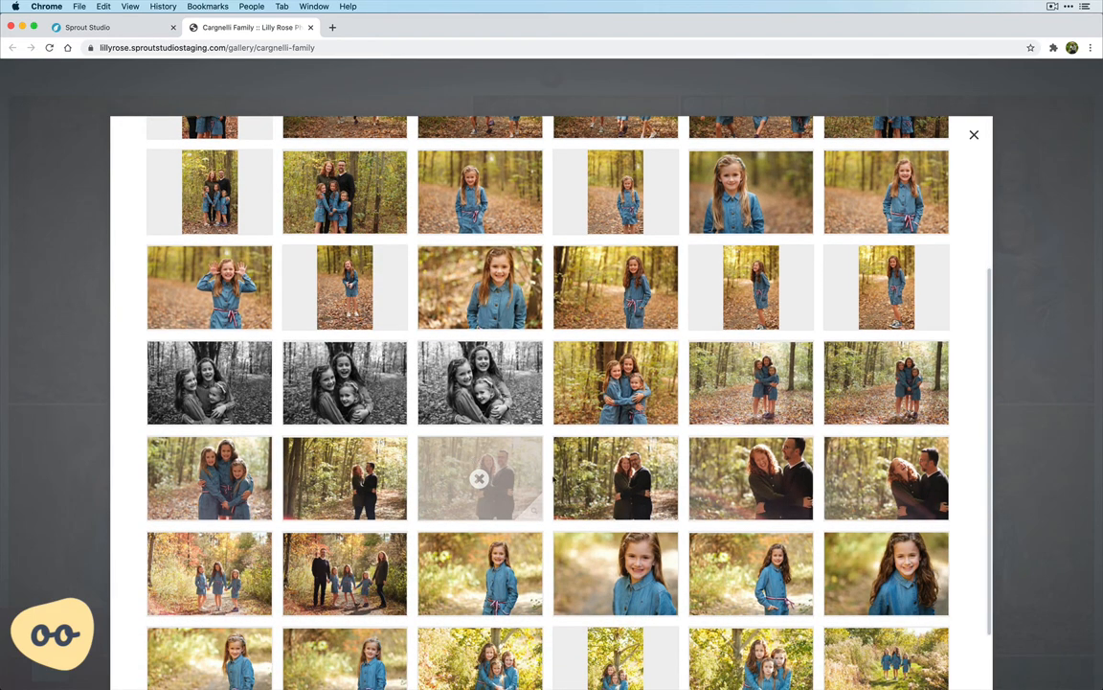
scroll(598, 488, down, 2)
click(606, 497)
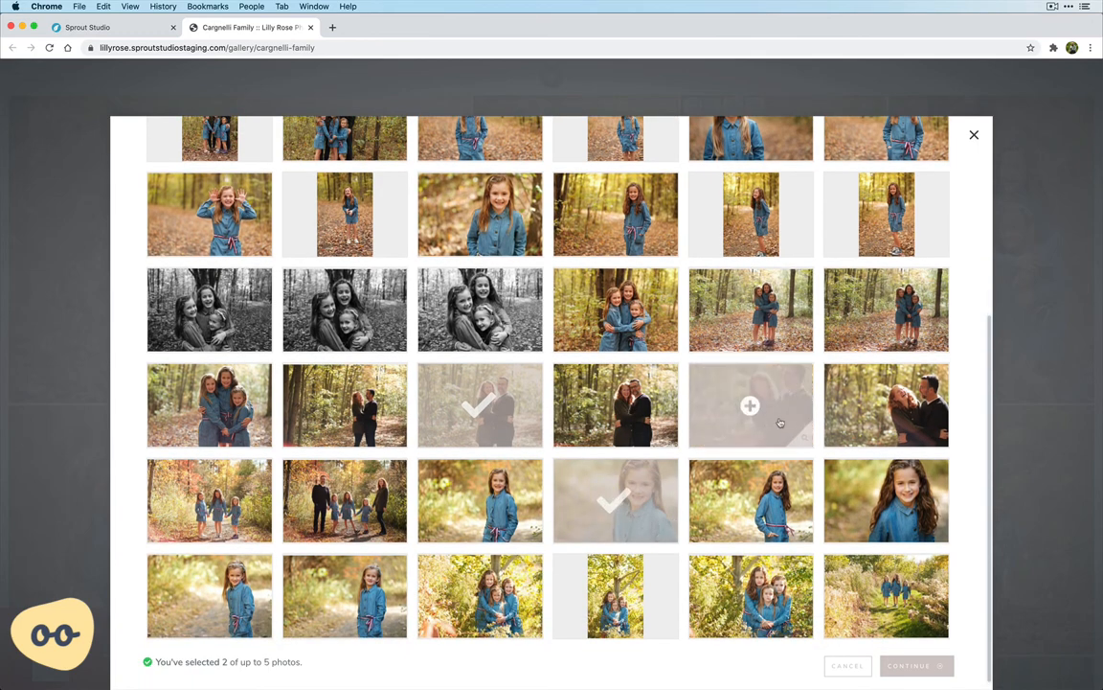
click(883, 406)
click(345, 500)
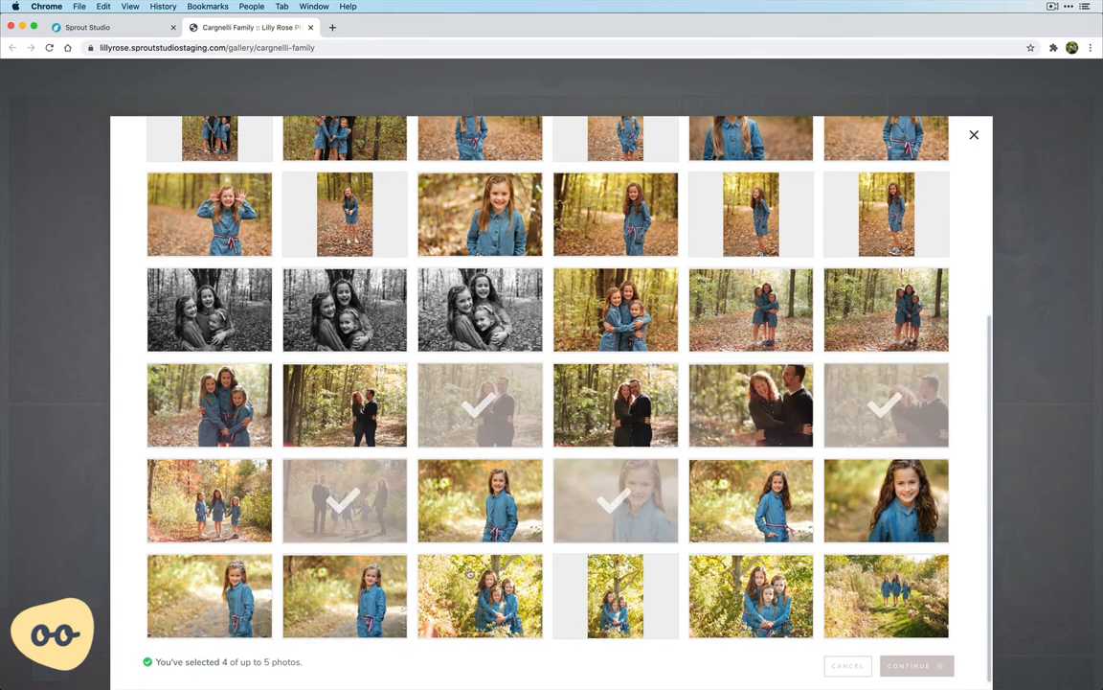
click(479, 594)
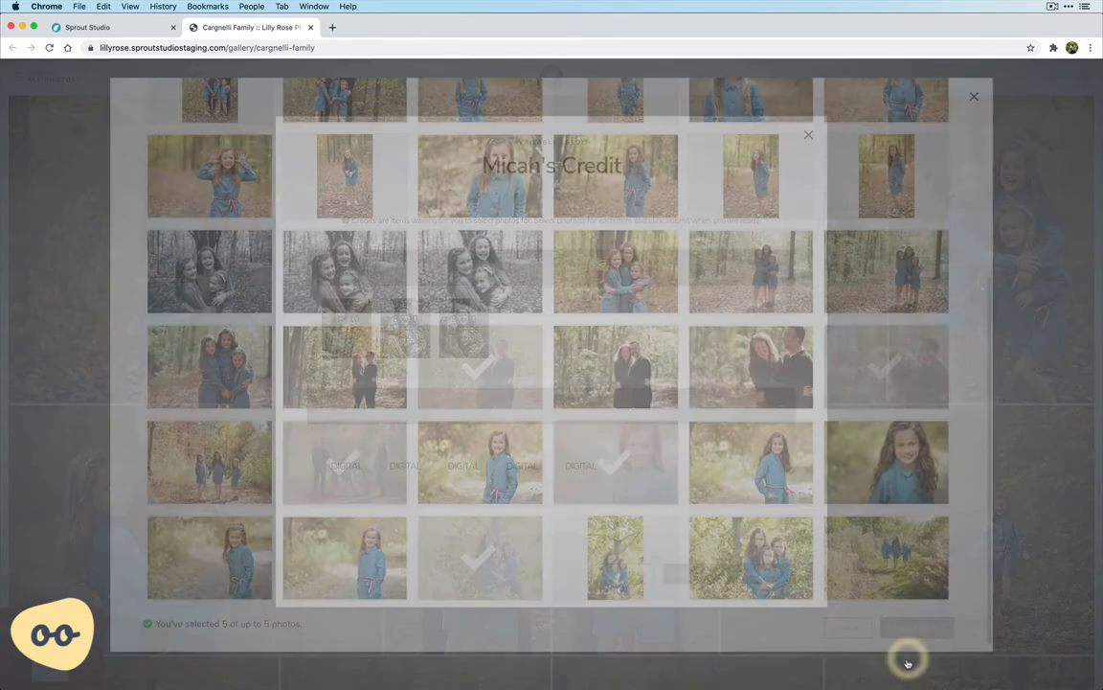
click(910, 664)
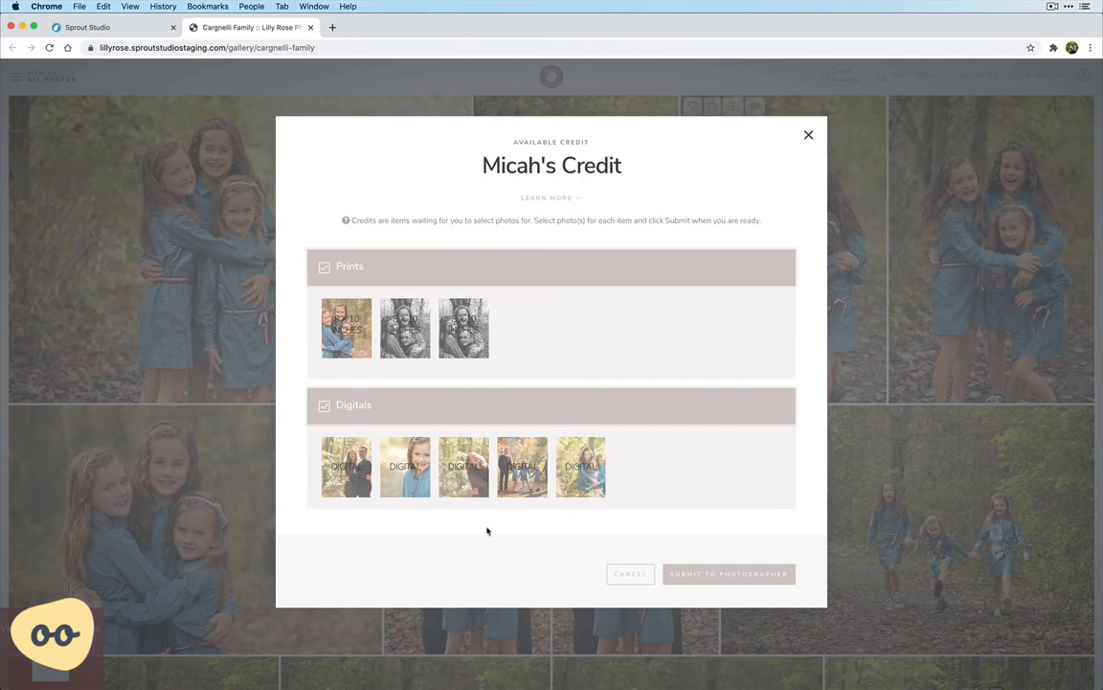
Submit the completed credit to the photographer, return to the gallery and close the client's view
click(745, 578)
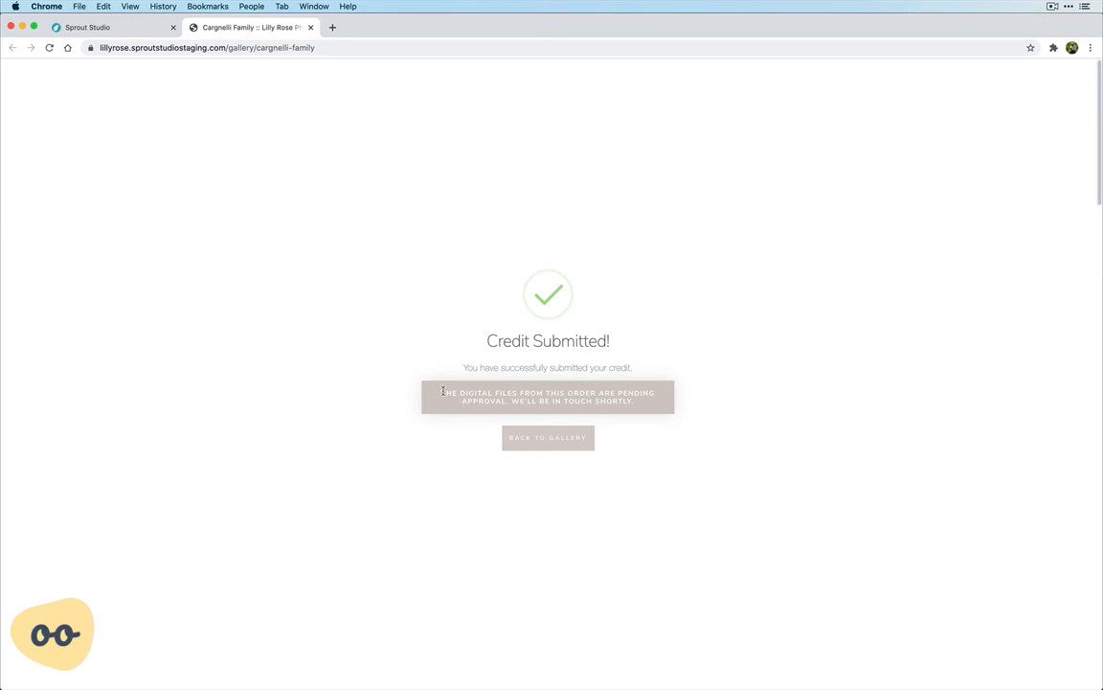
click(547, 439)
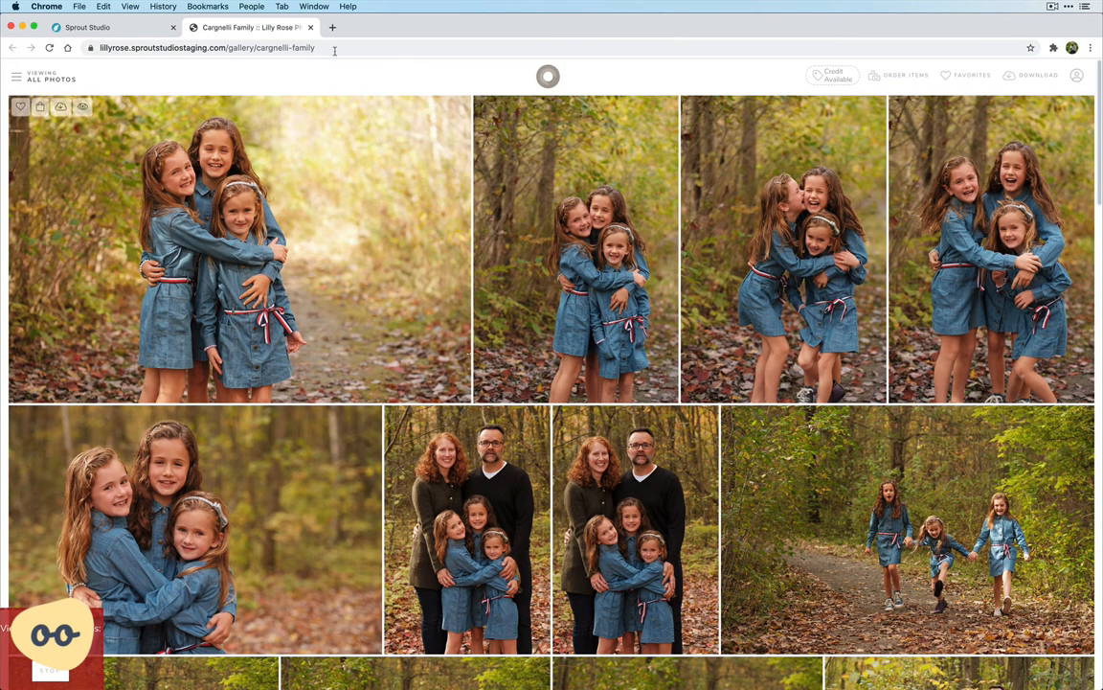
click(311, 28)
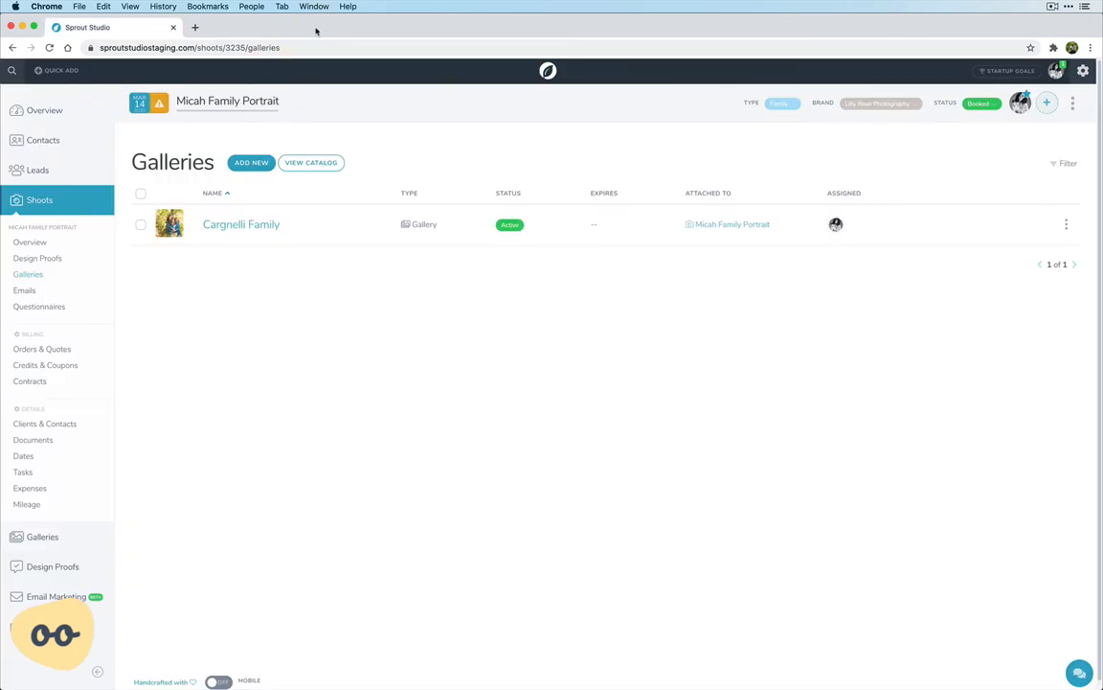
Open the submitted credit from the shoot's credits and coupons and review the photos chosen for its prints and digital items
click(53, 366)
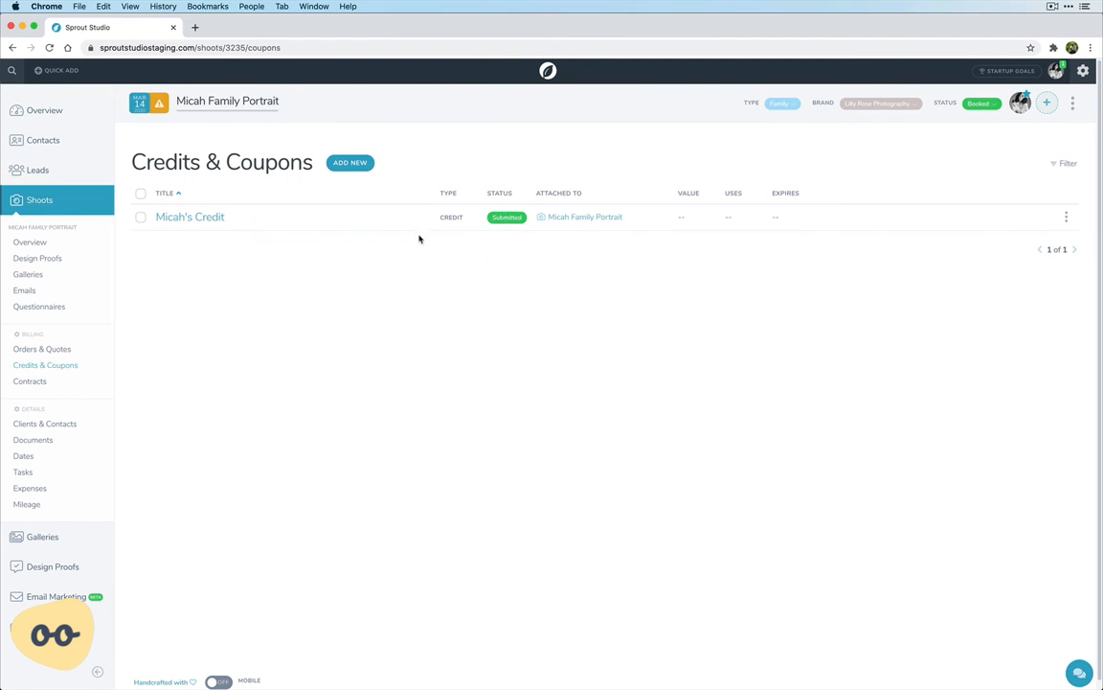
click(208, 221)
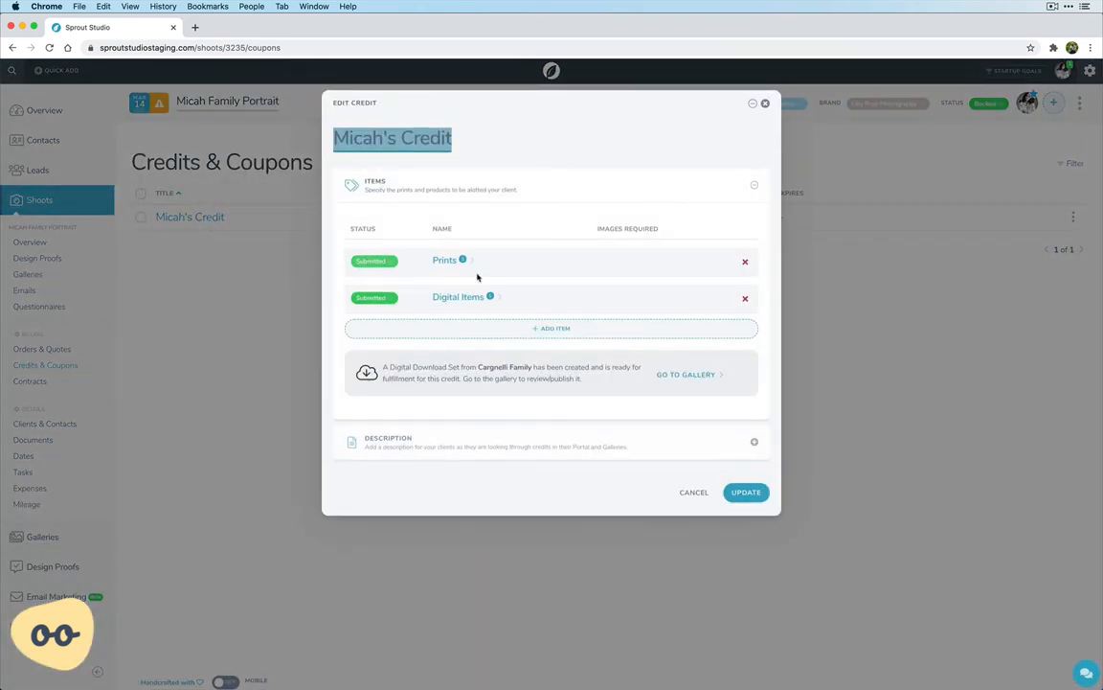
click(446, 263)
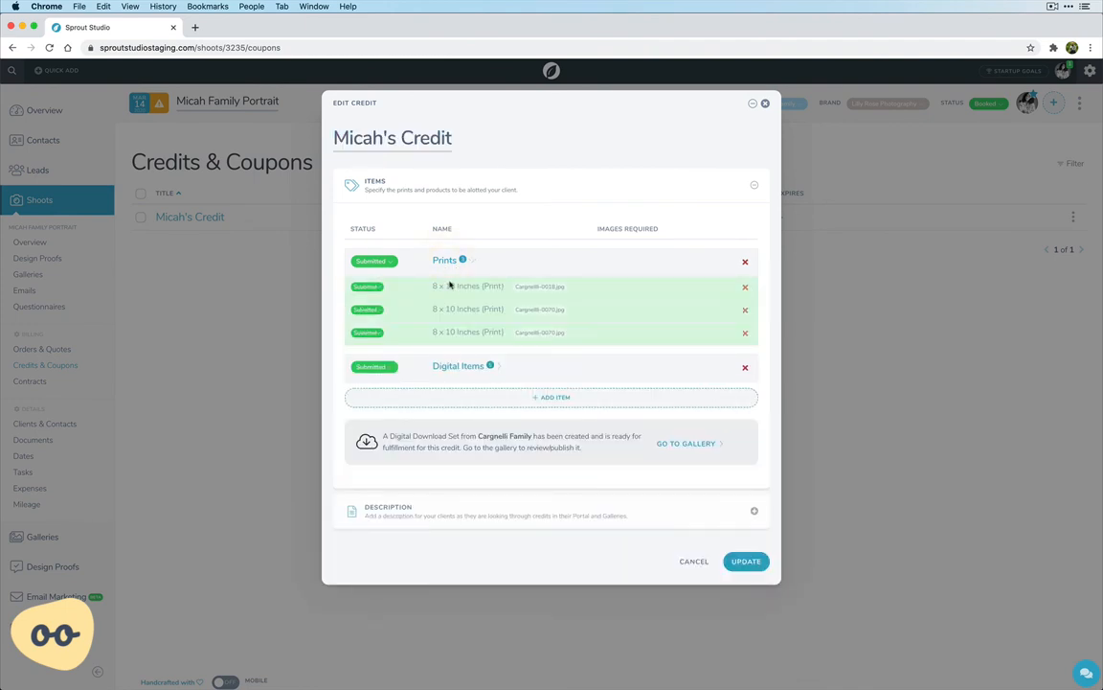
click(445, 262)
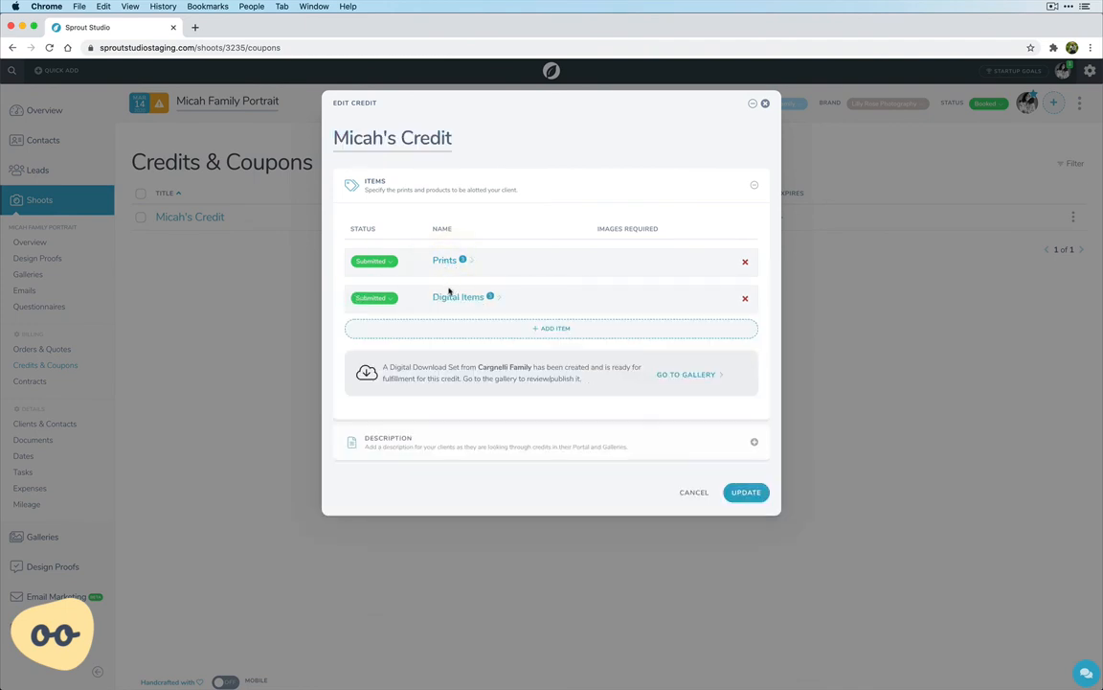
click(448, 297)
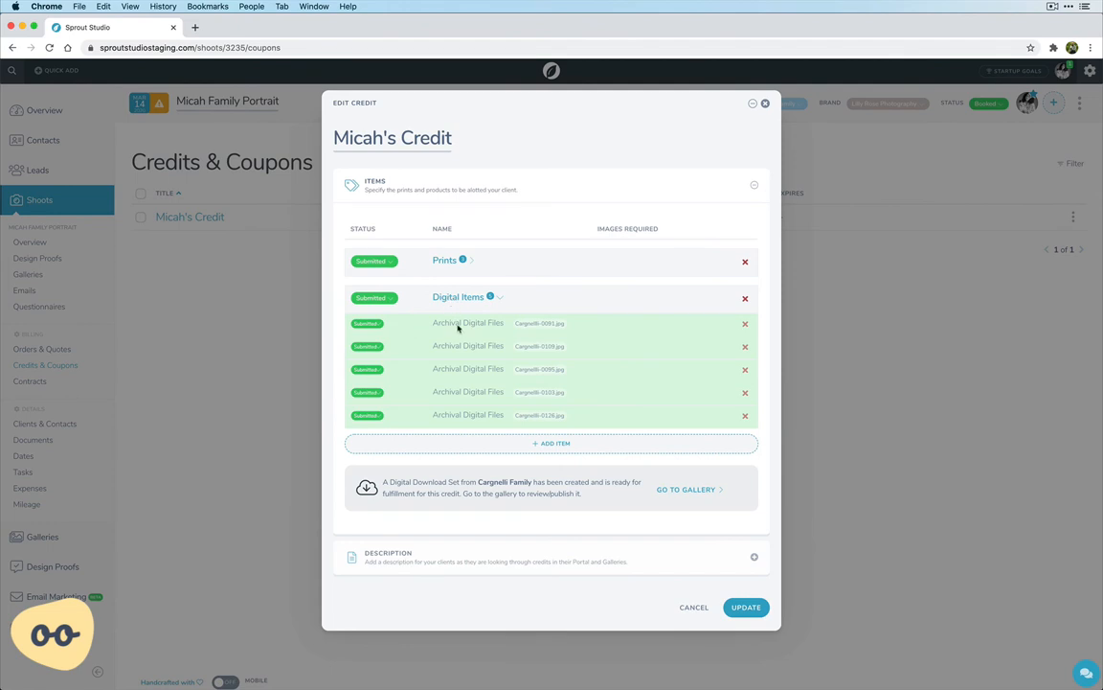
Inspect the first digital file's submission details, viewing the photo name list separated by lines and by commas
click(366, 324)
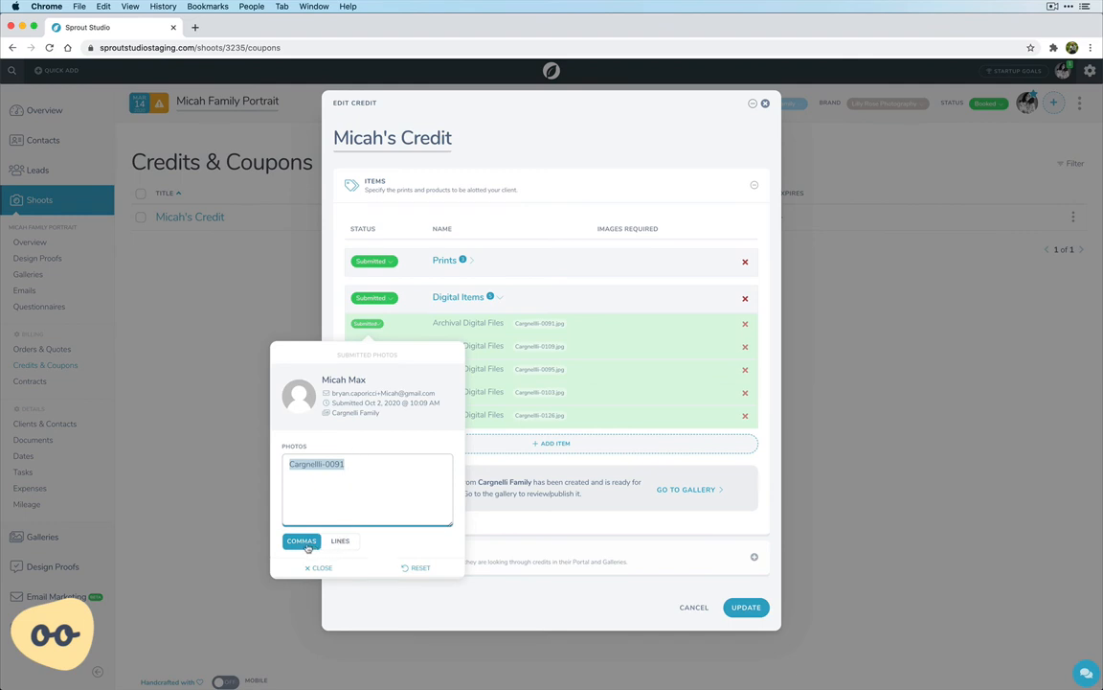
click(338, 542)
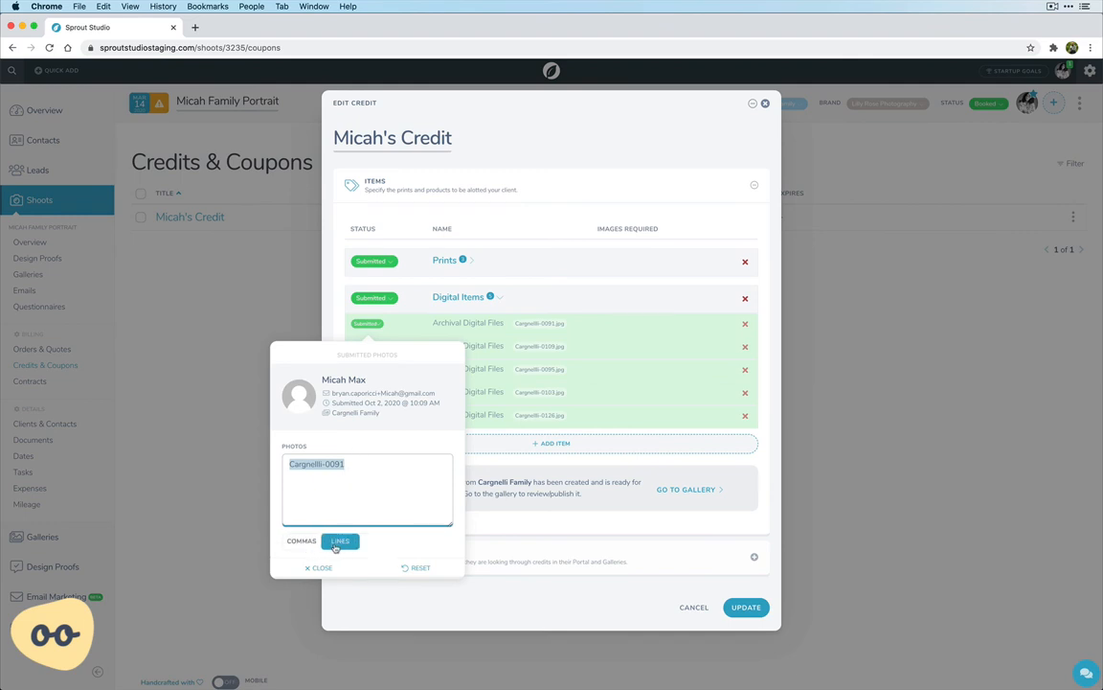
click(293, 542)
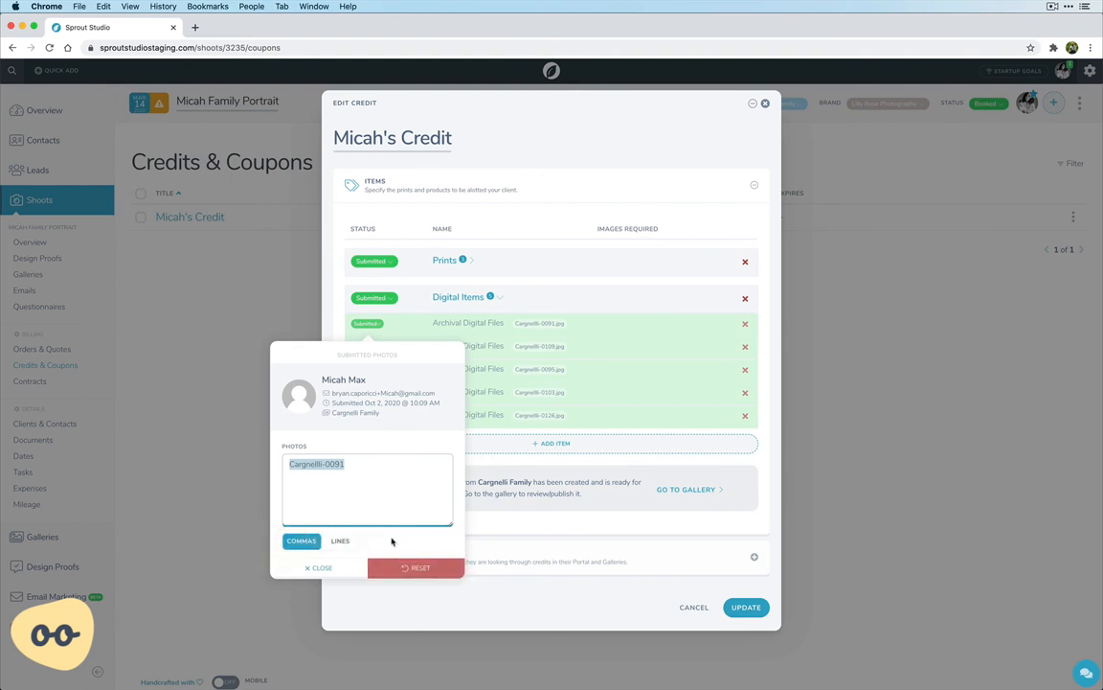
click(364, 322)
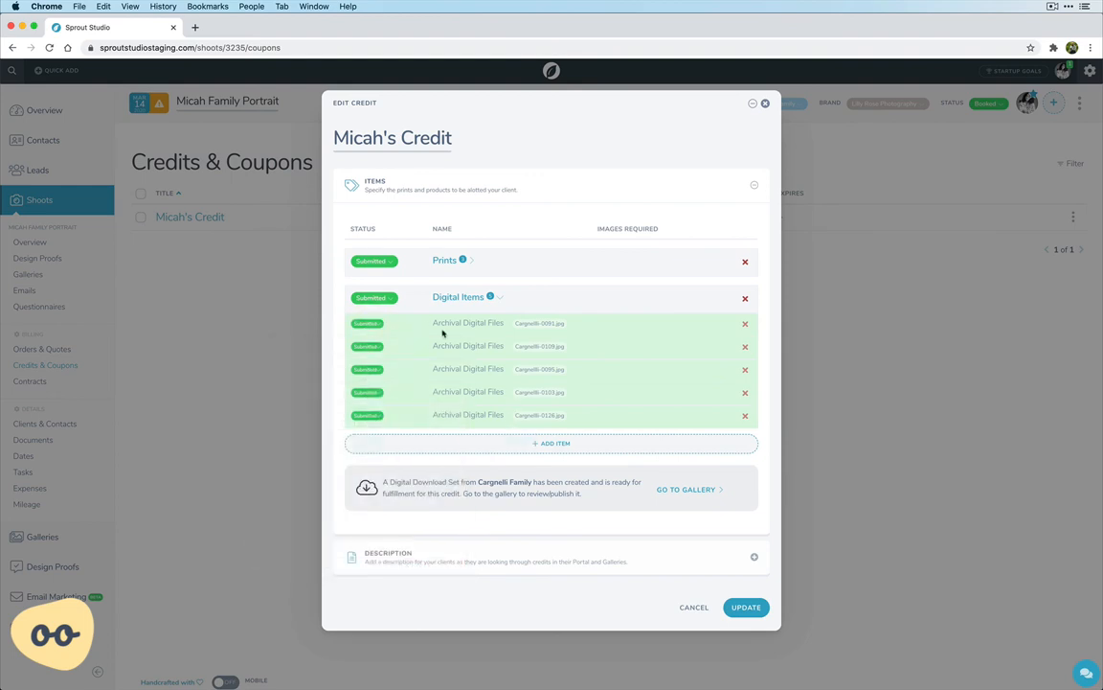
Recheck the files listed under the credit's digital items and save the credit
click(462, 299)
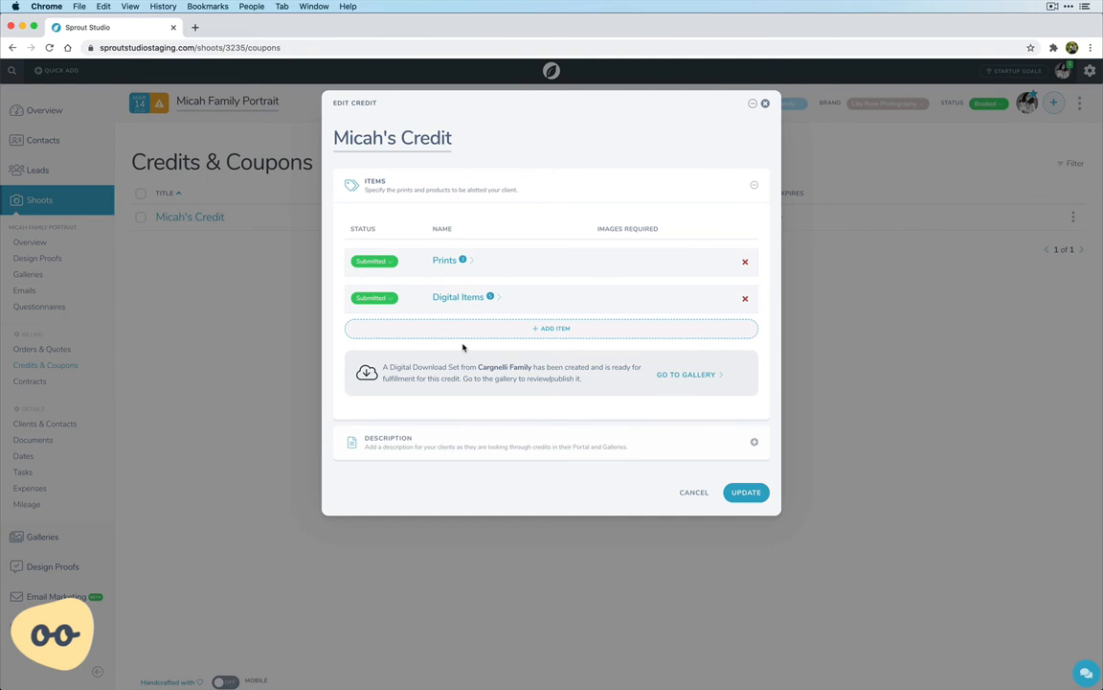
click(452, 299)
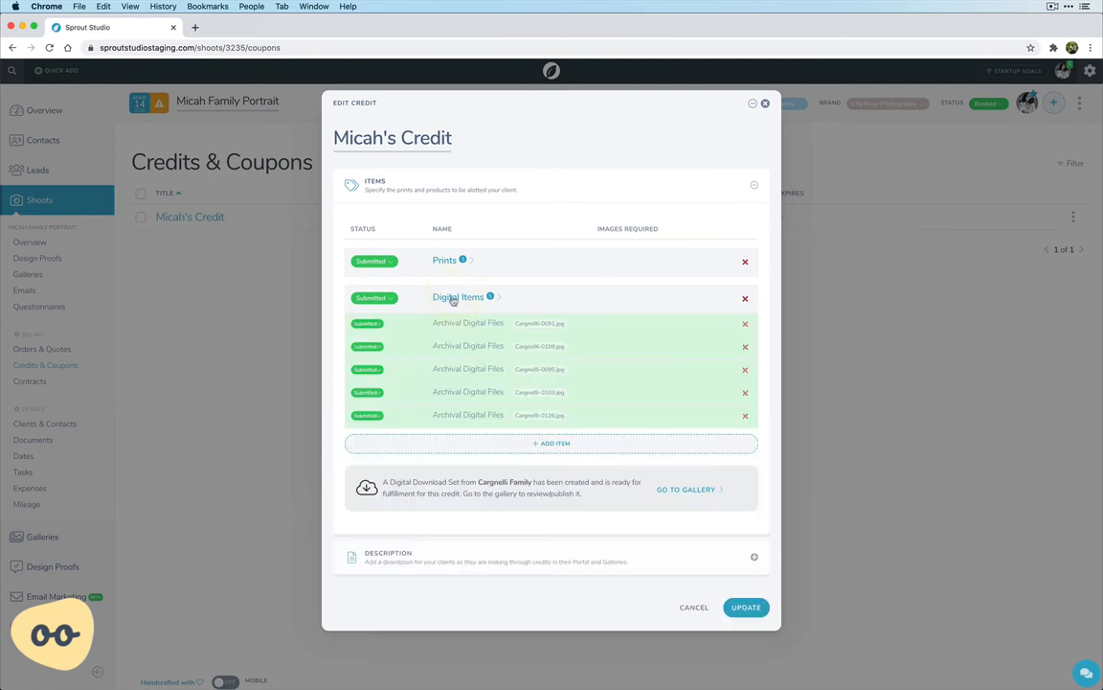
click(452, 299)
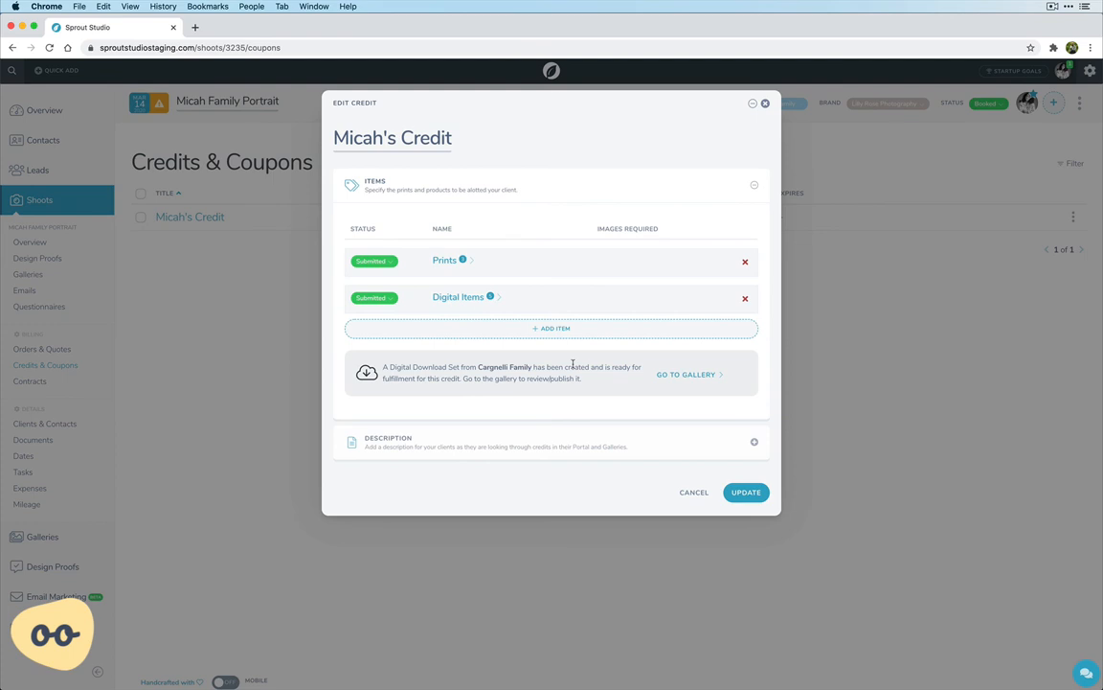
click(460, 297)
click(460, 297)
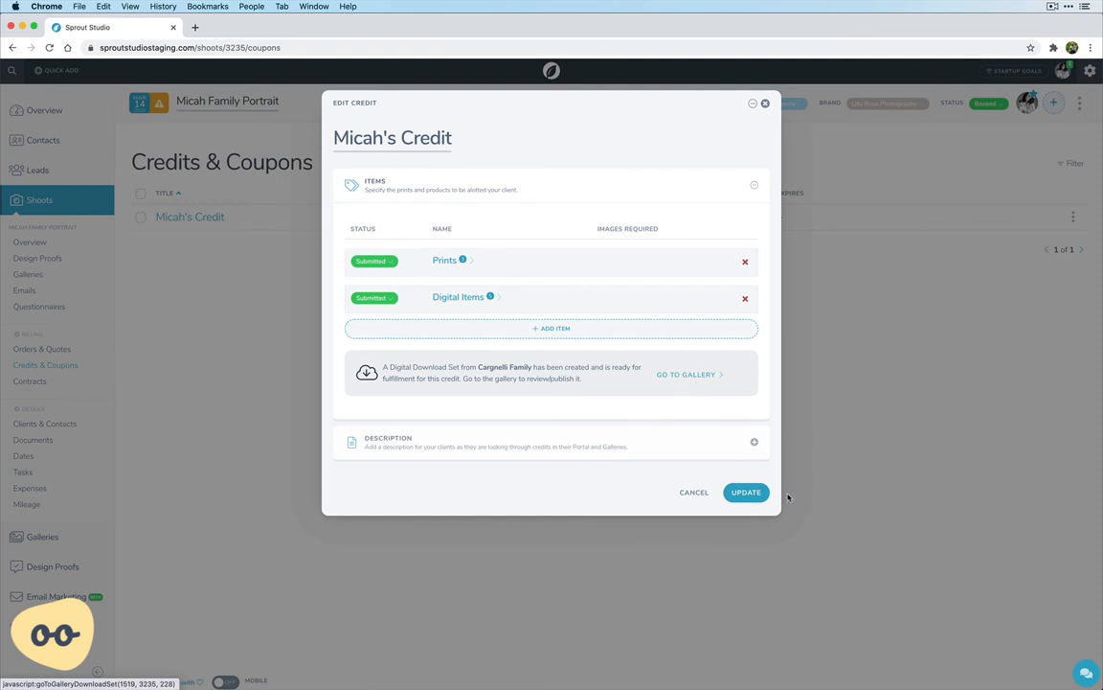
click(754, 497)
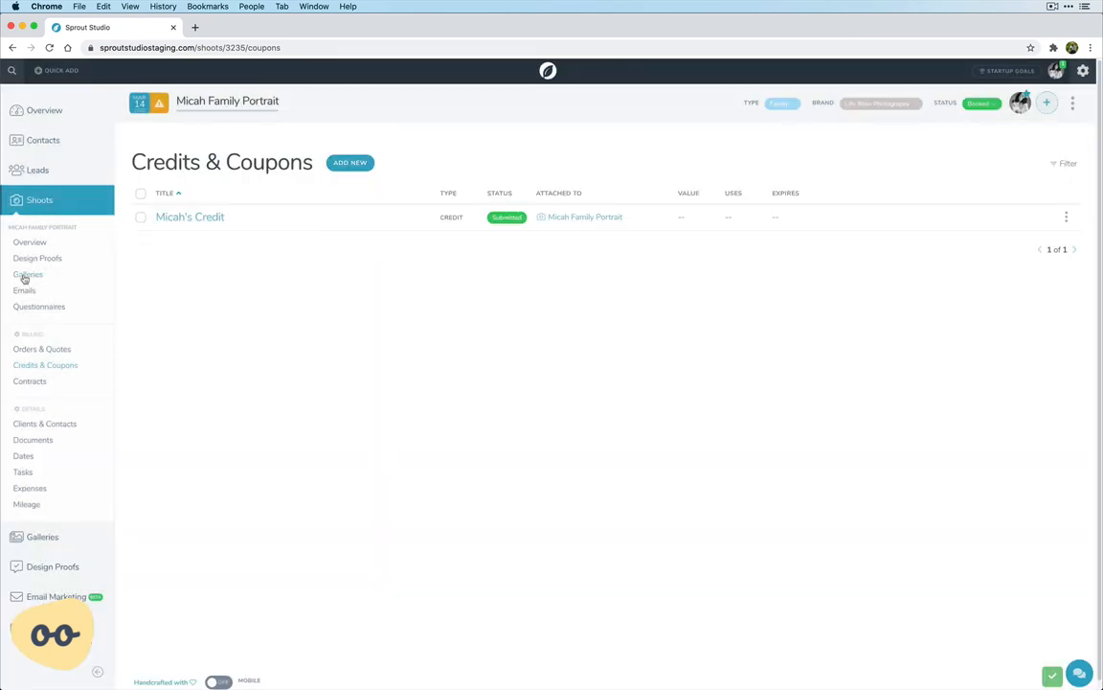
Open the shoot's family gallery and display the download set created for the submitted credit
click(25, 275)
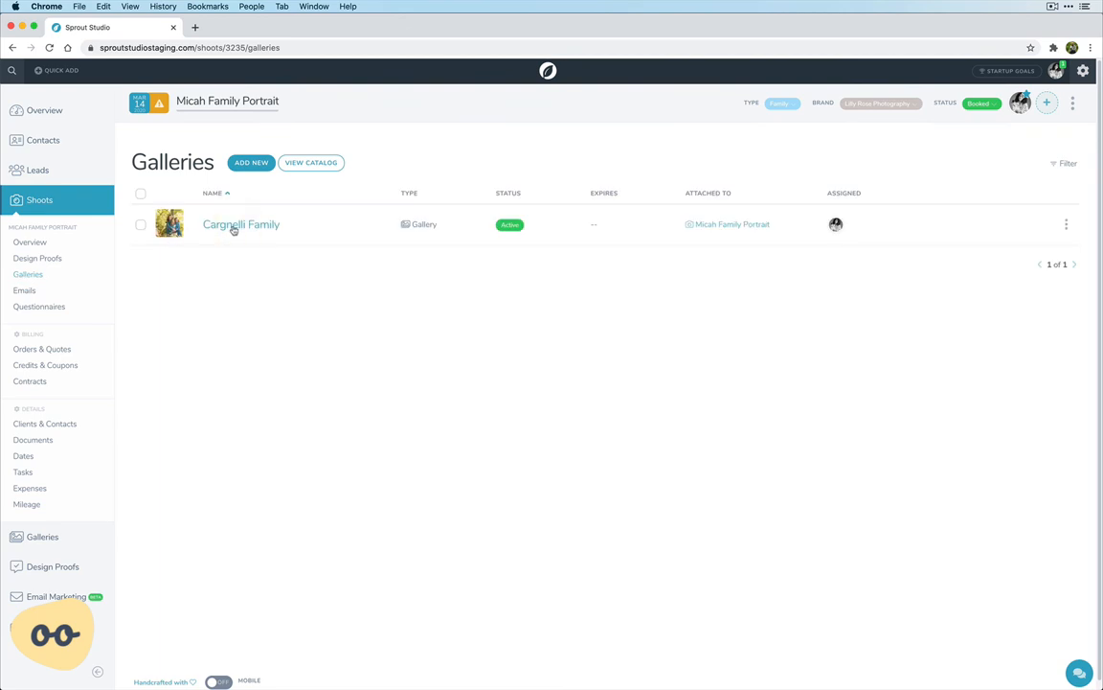
click(233, 226)
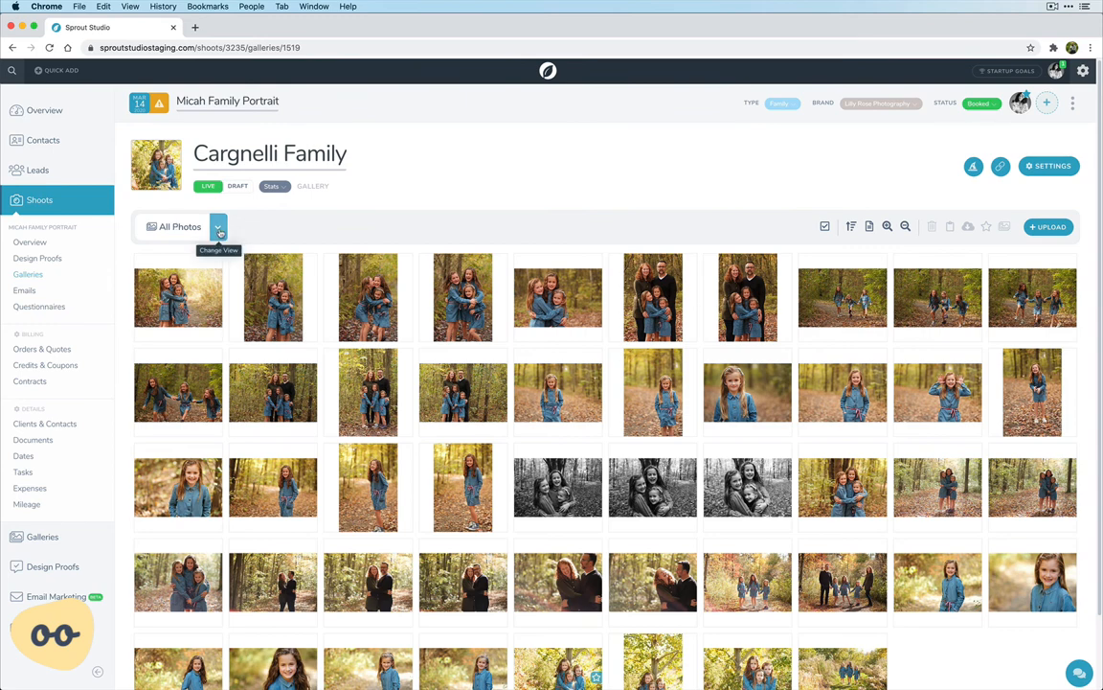
click(218, 230)
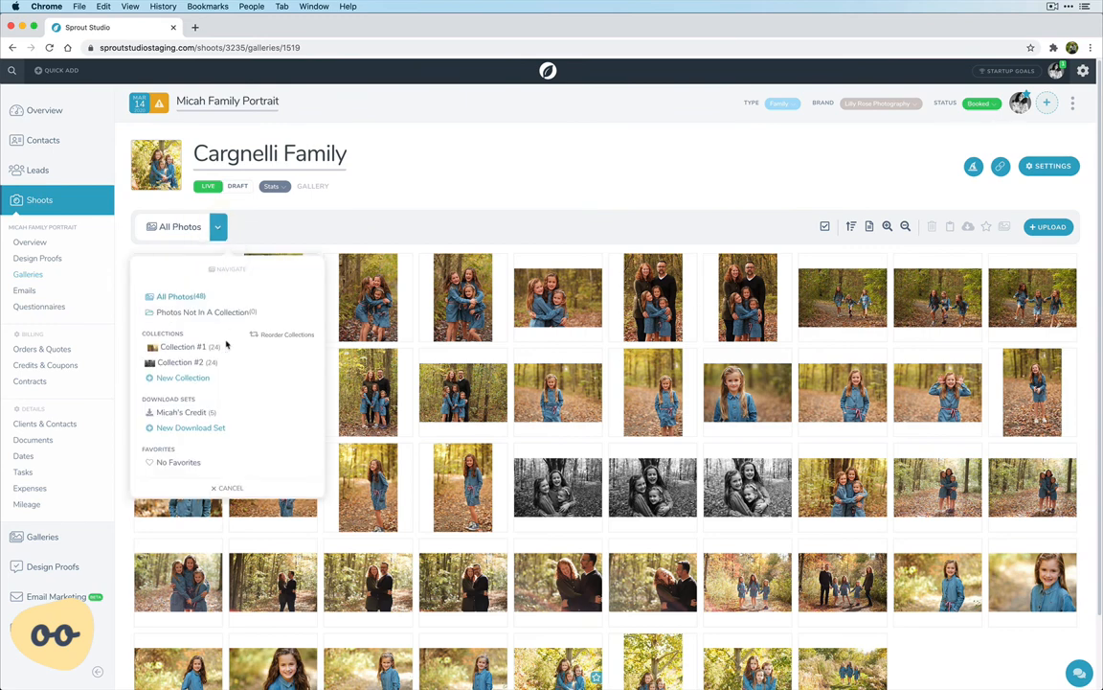
click(180, 415)
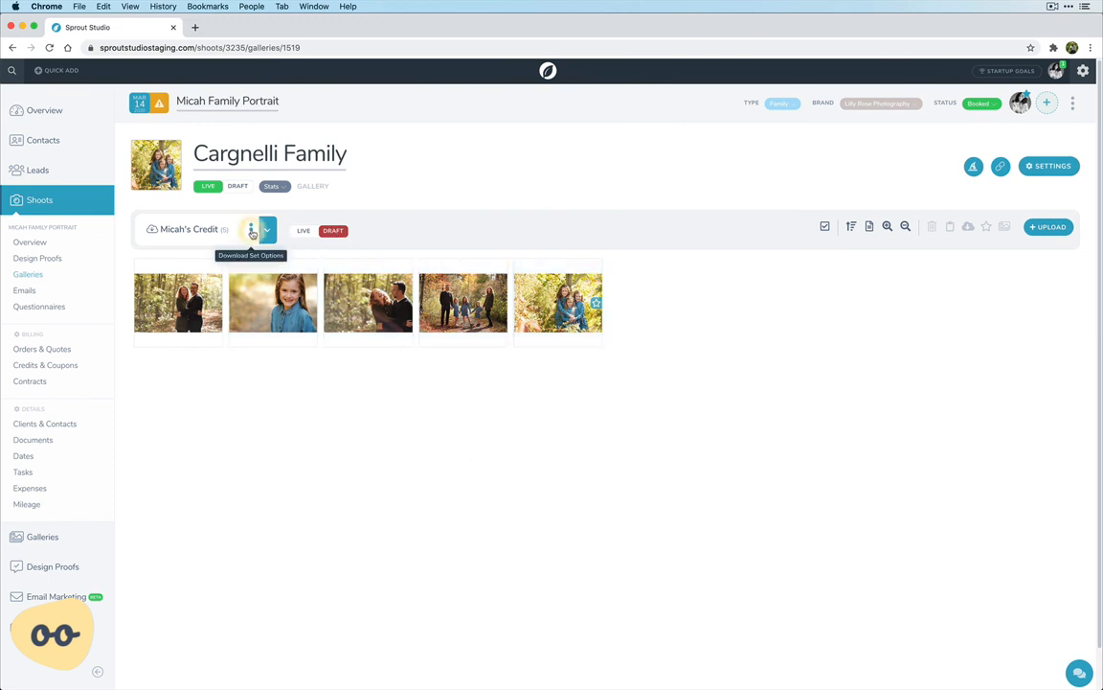
Review the download preset choices available for the credit's download set, keeping its current preset
click(251, 230)
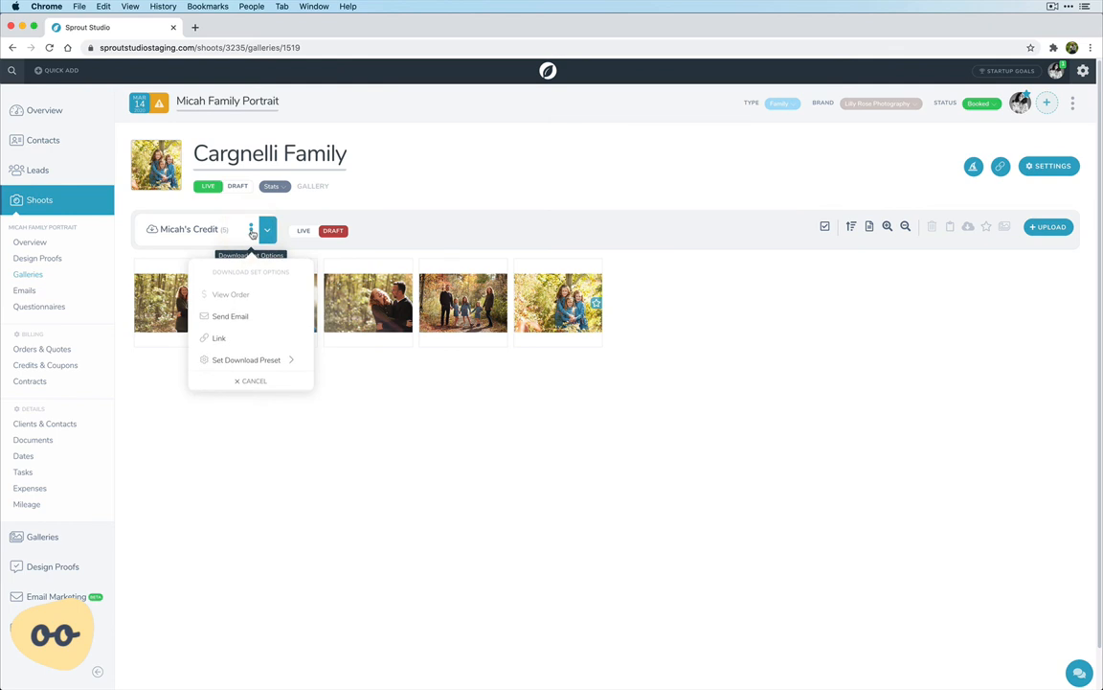
click(239, 359)
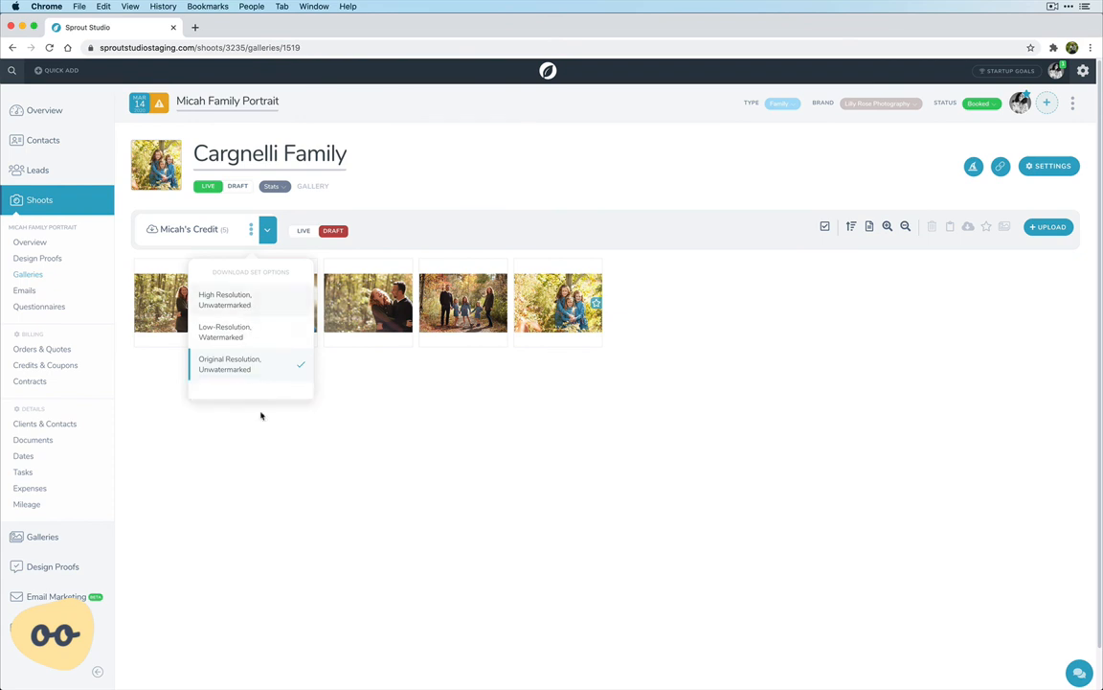
click(265, 464)
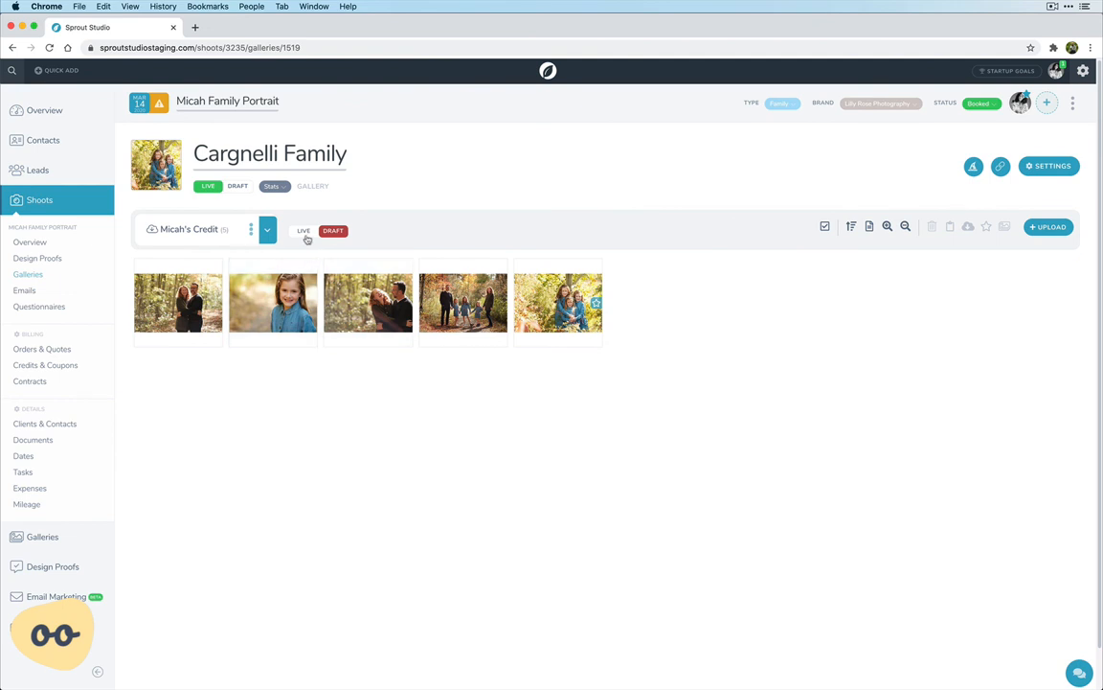
Make the credit's download set live and skip the client announcement email
click(307, 237)
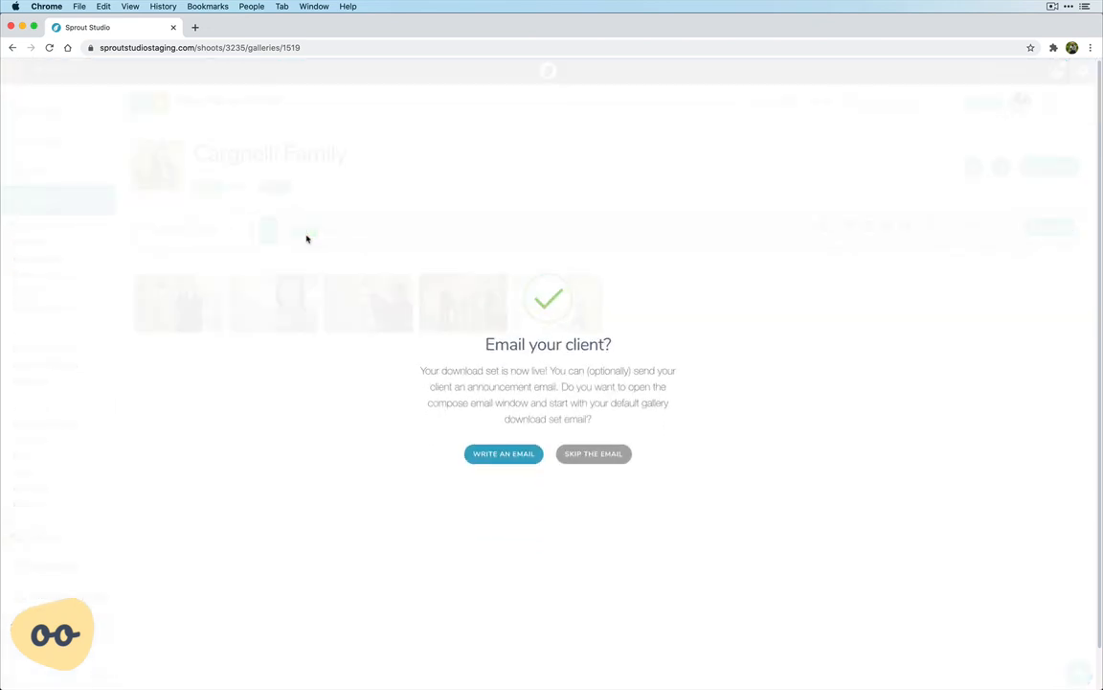
click(604, 456)
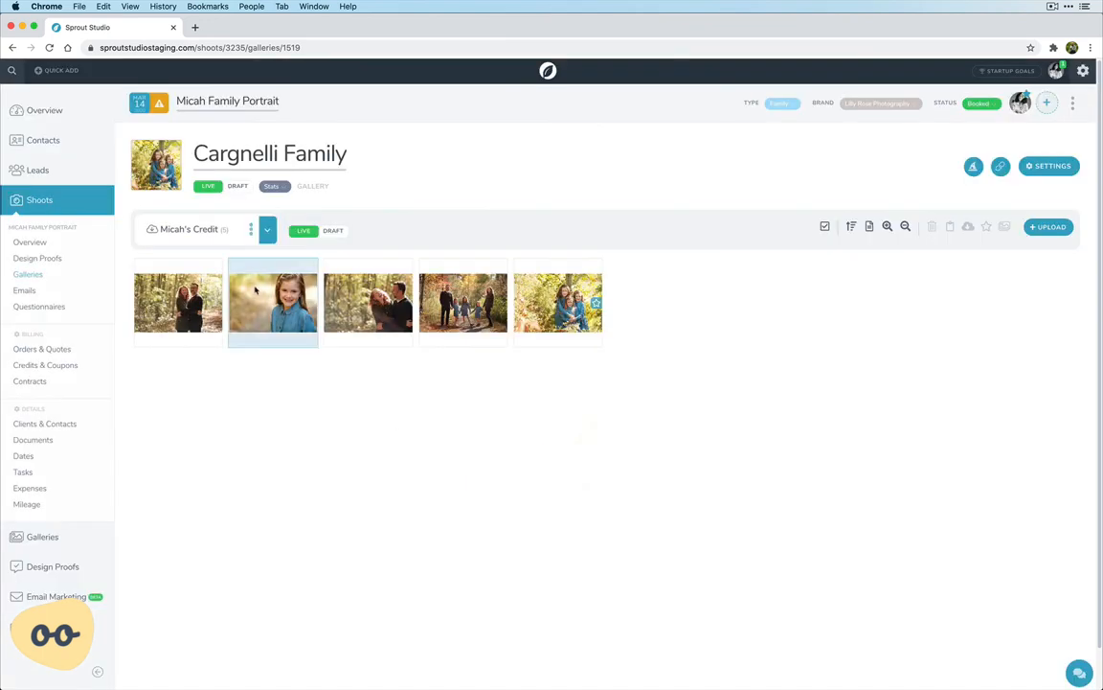
View the client-facing download request page through the download set's link, and close it
click(251, 230)
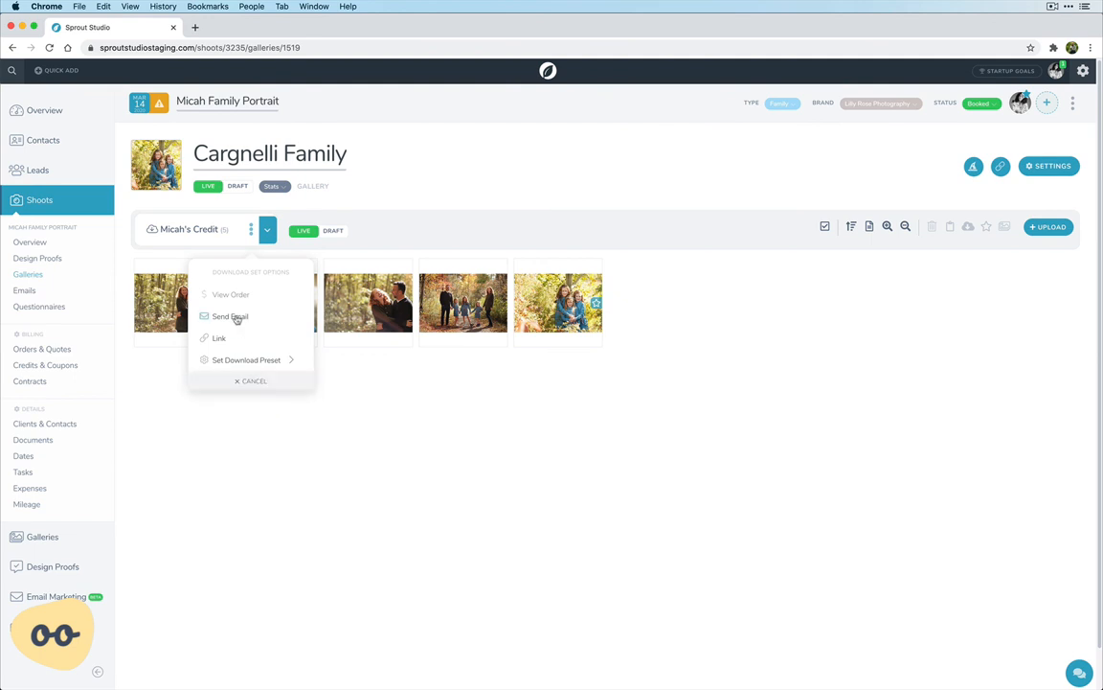
click(219, 339)
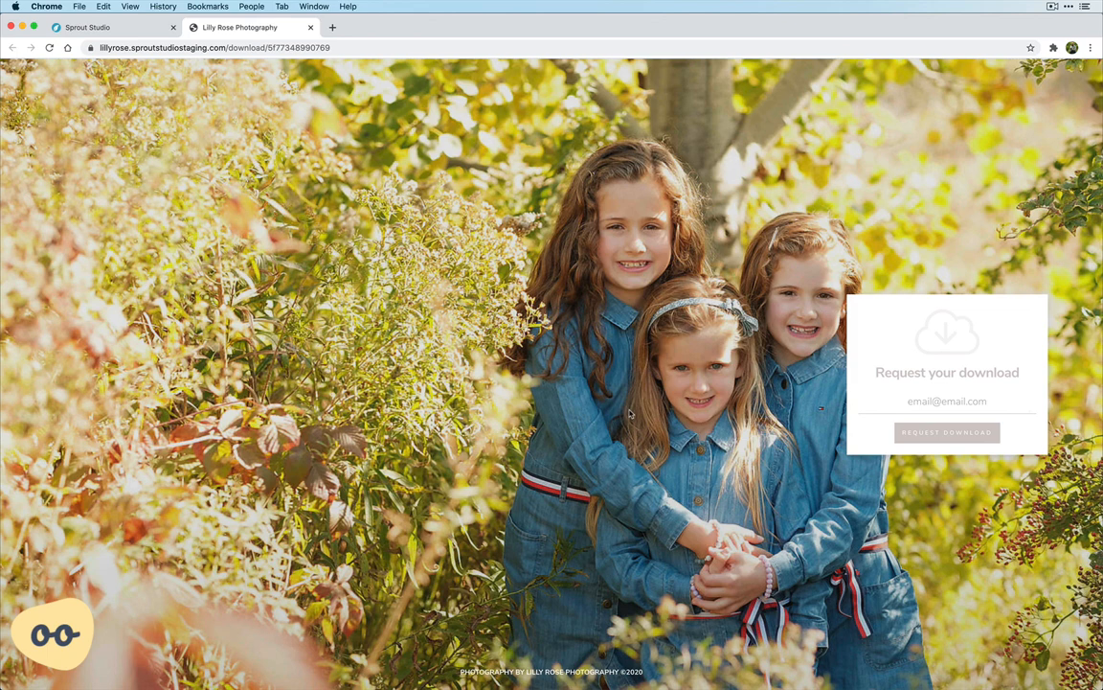
click(311, 27)
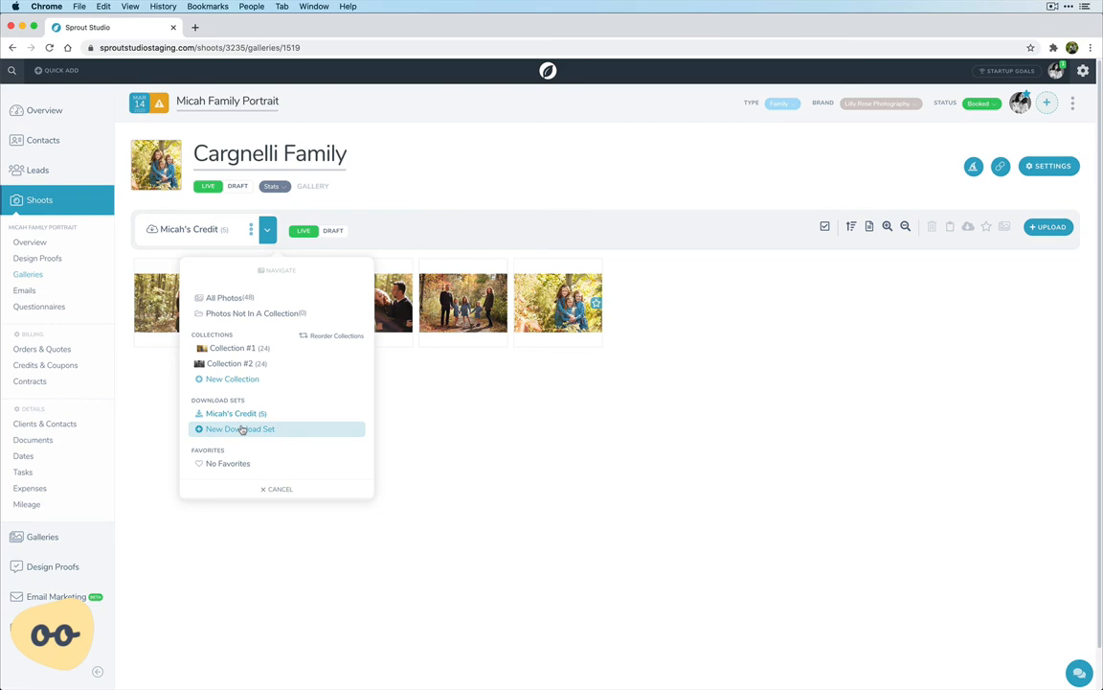
Copy the middle of the three black-and-white photos from All Photos into the credit's download set and display that set
click(206, 298)
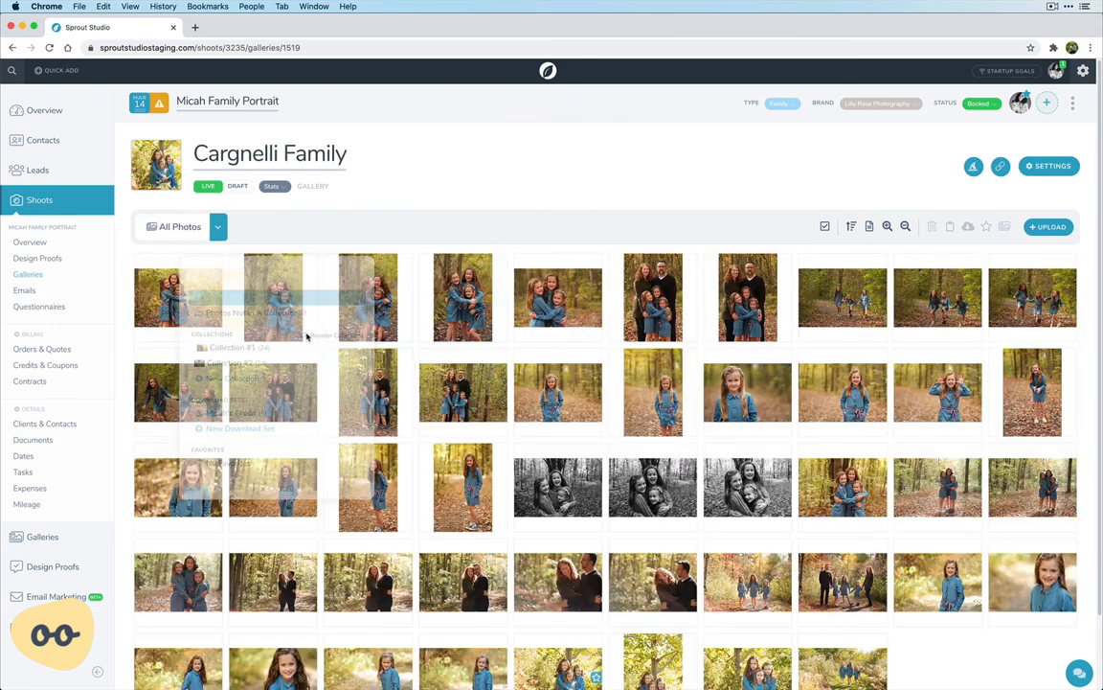
scroll(633, 449, down, 1)
click(647, 465)
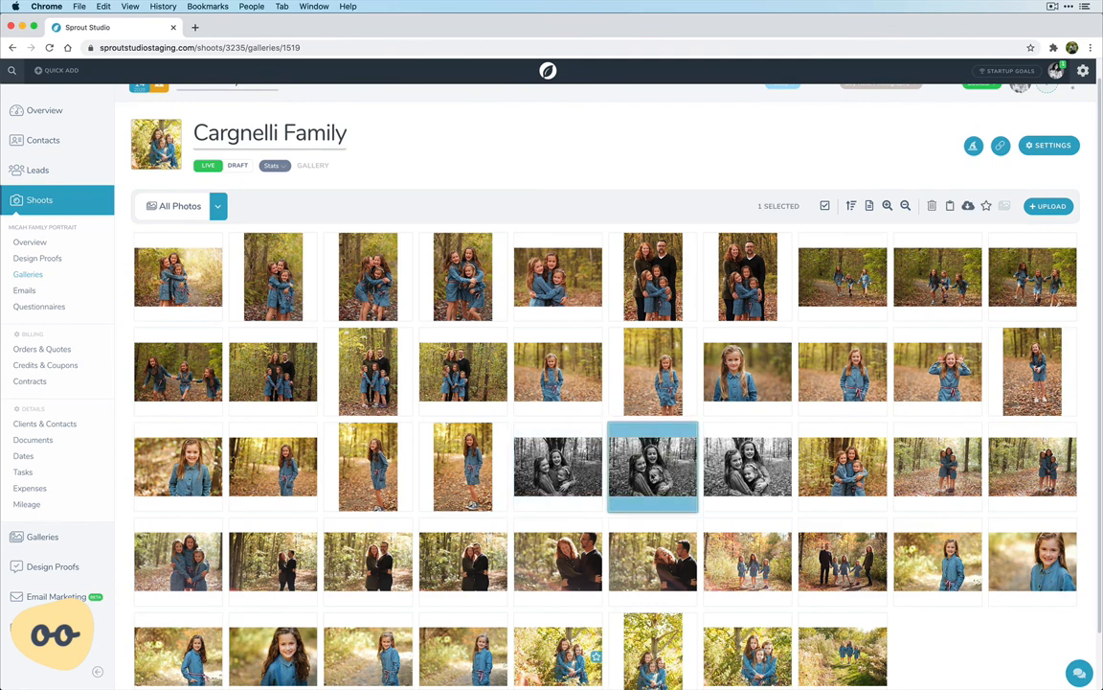
right_click(652, 474)
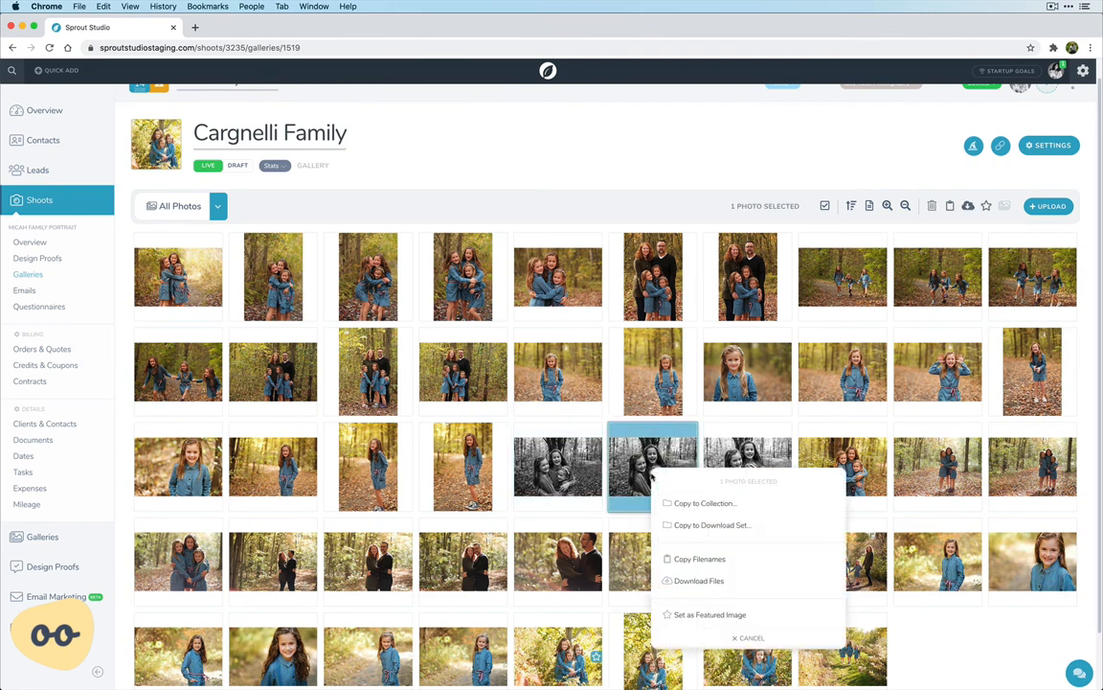
click(699, 525)
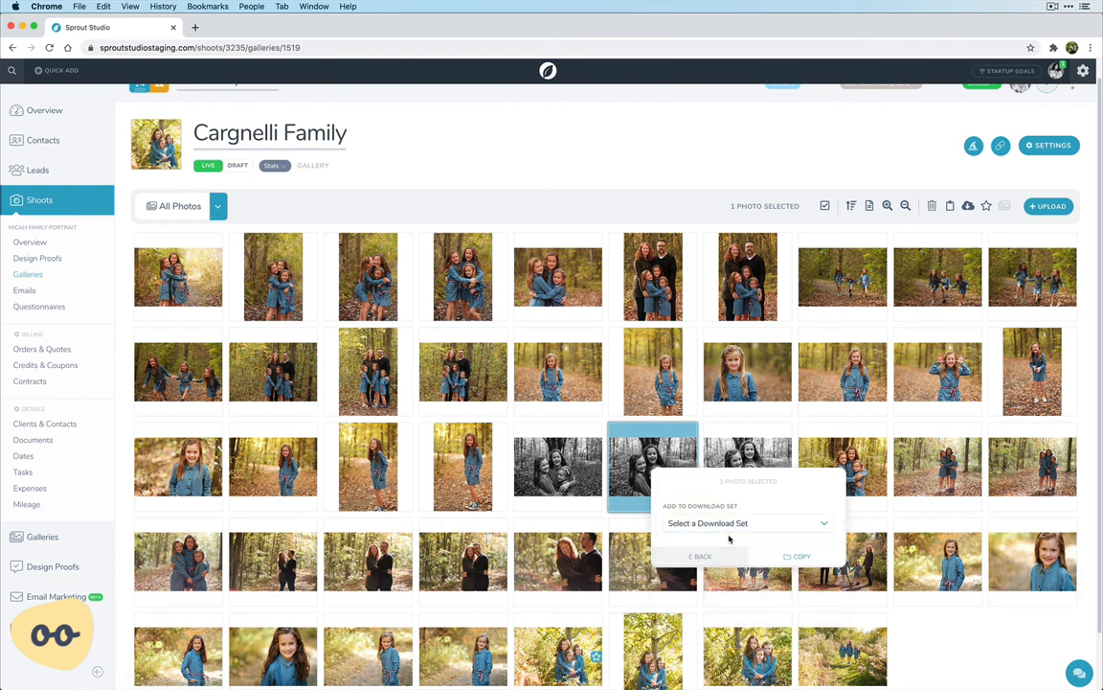
click(738, 524)
click(709, 562)
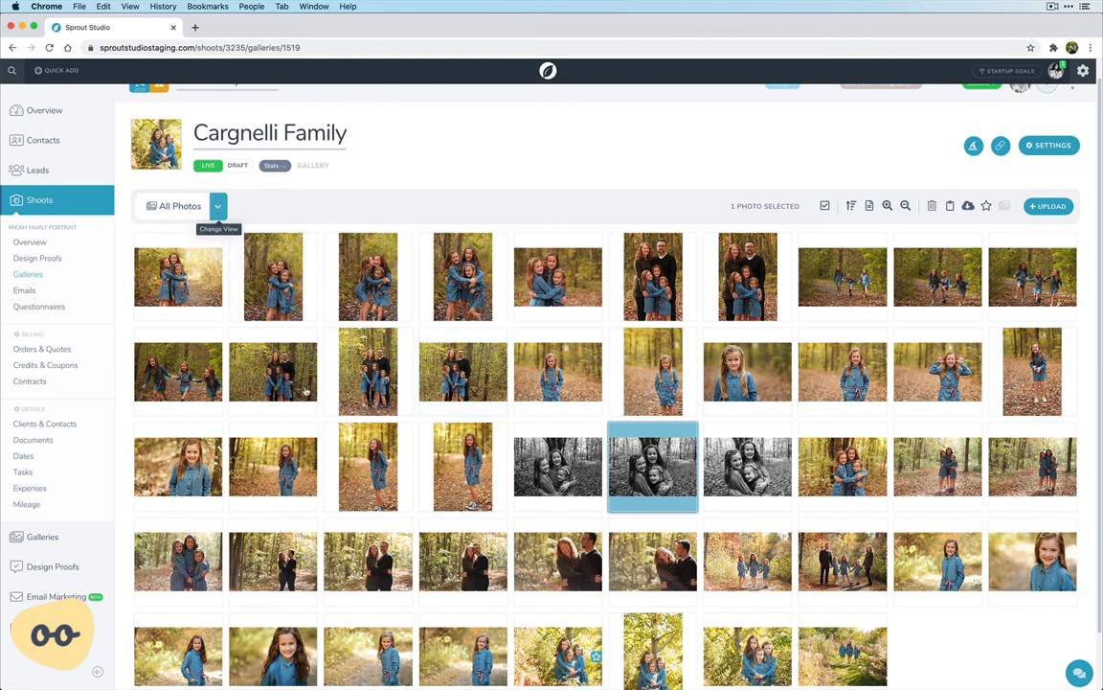
click(218, 206)
click(200, 395)
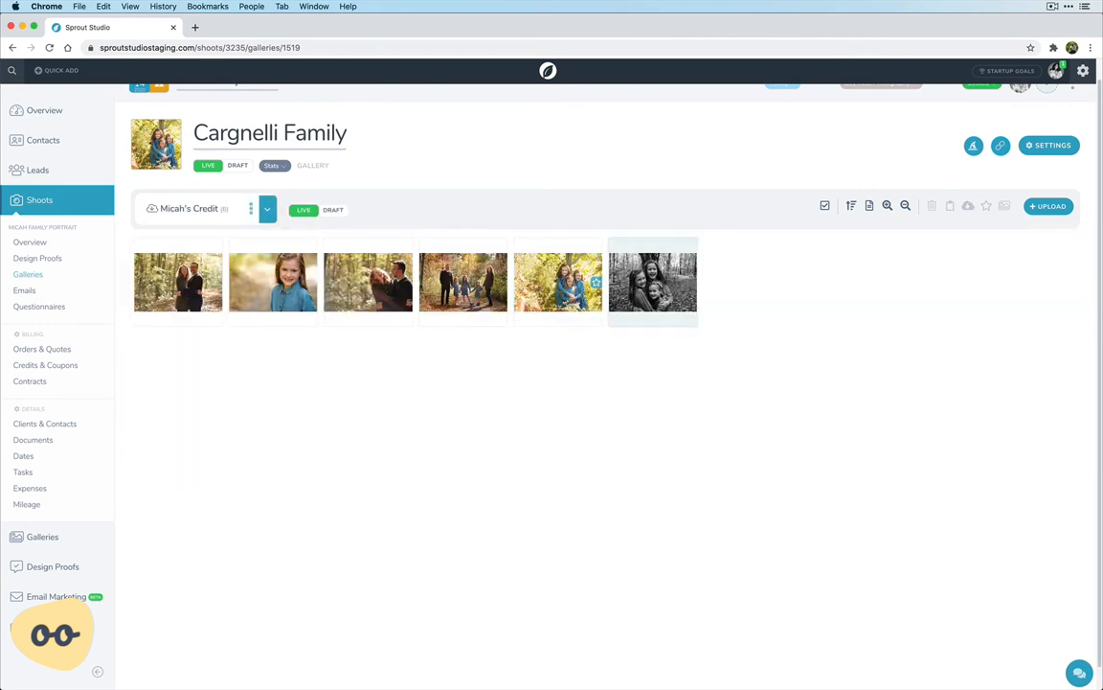